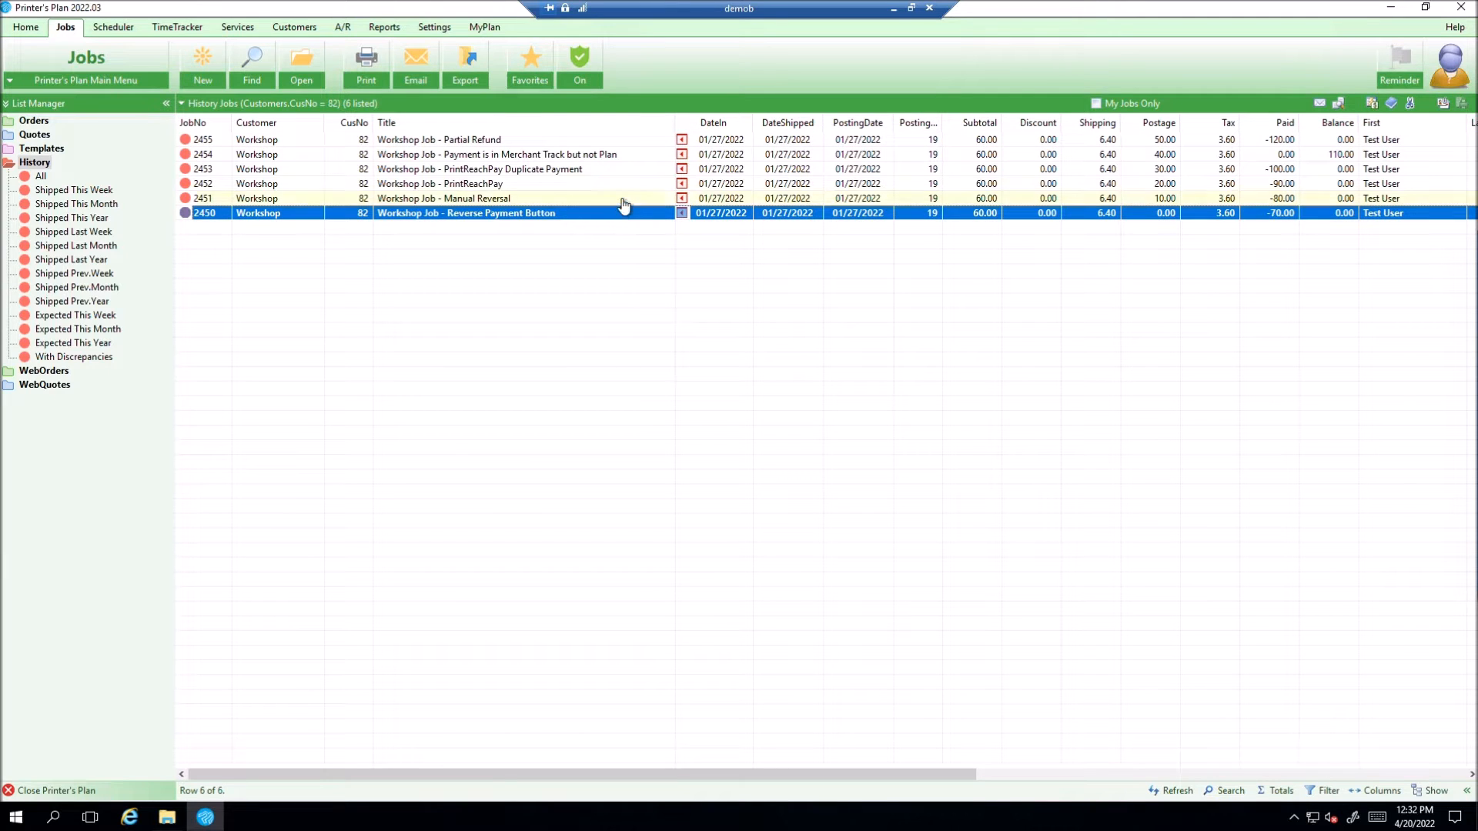
Step: Look through the Workshop history jobs, from Manual Reversal up to Partial Refund
left_click(625, 200)
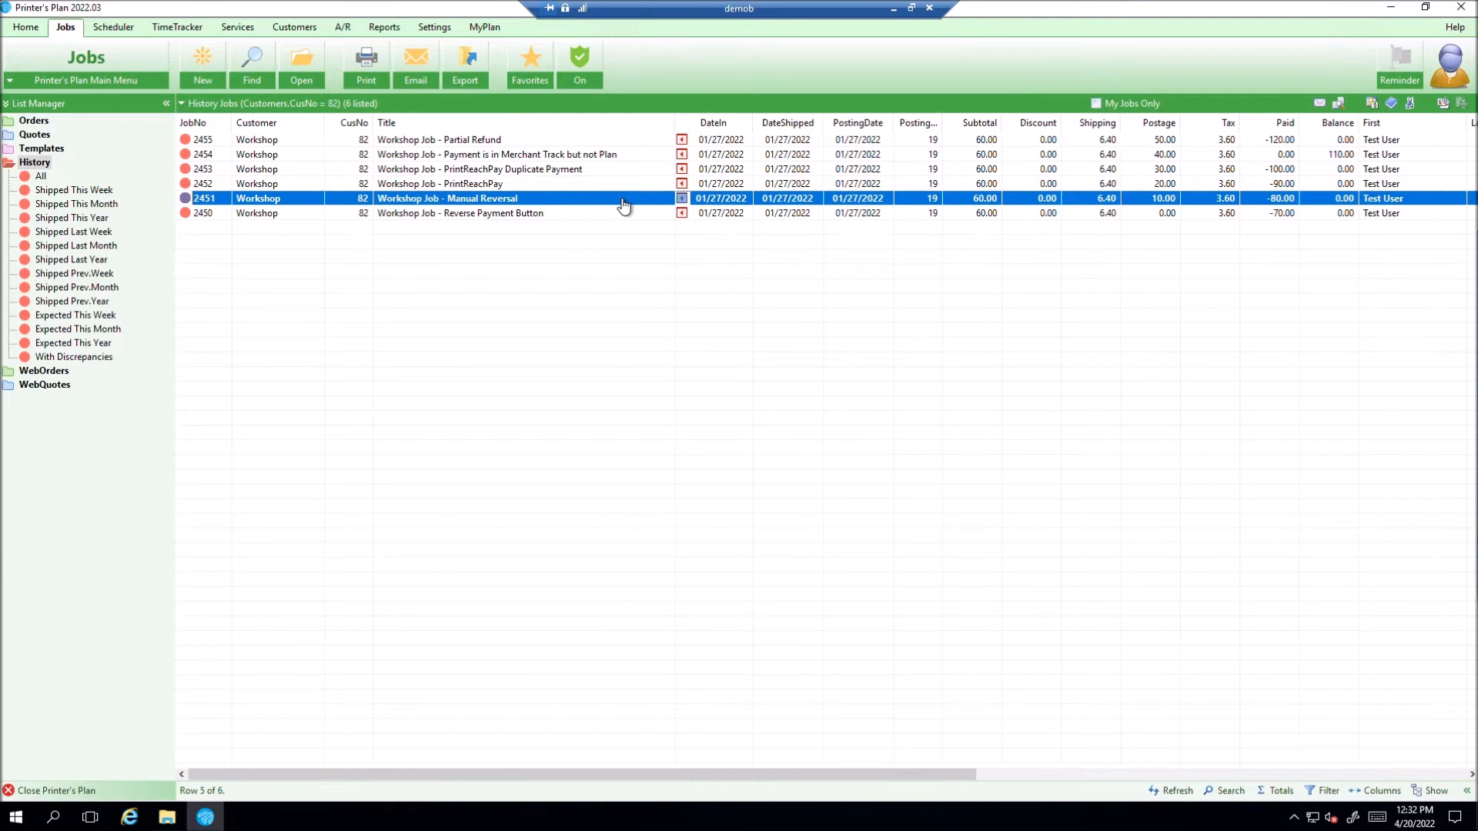
left_click(631, 186)
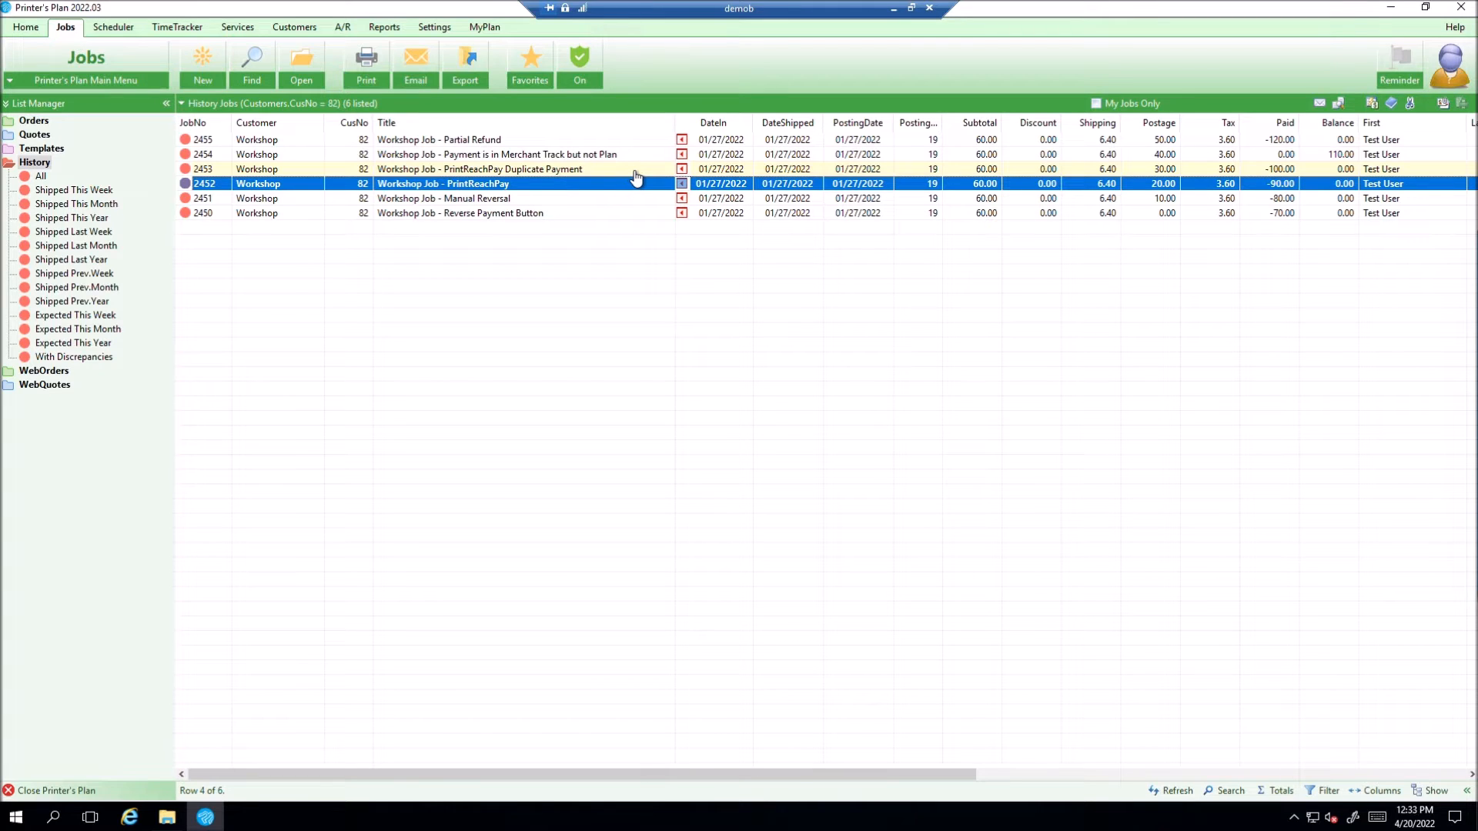
left_click(636, 174)
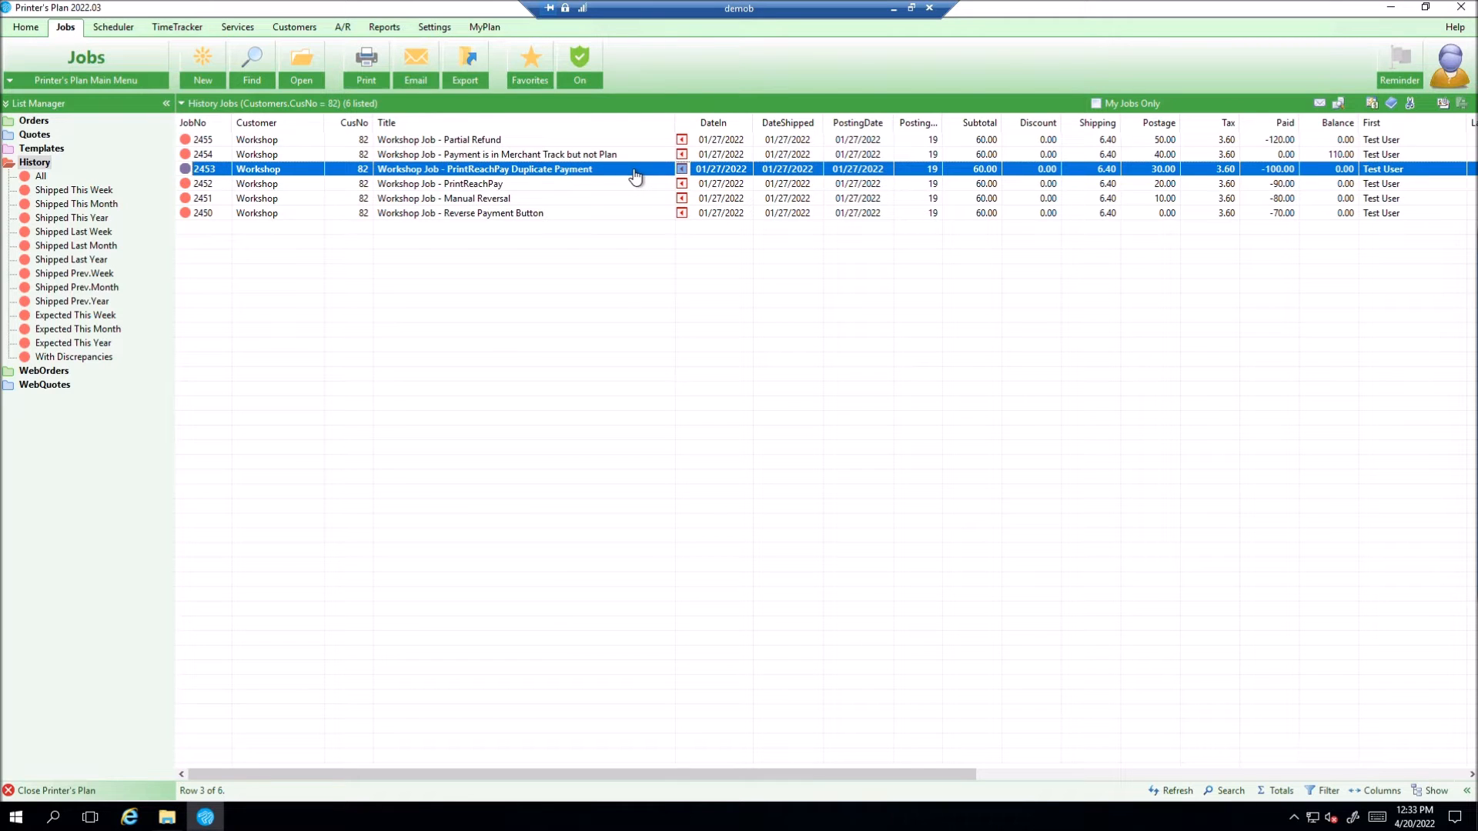
left_click(636, 157)
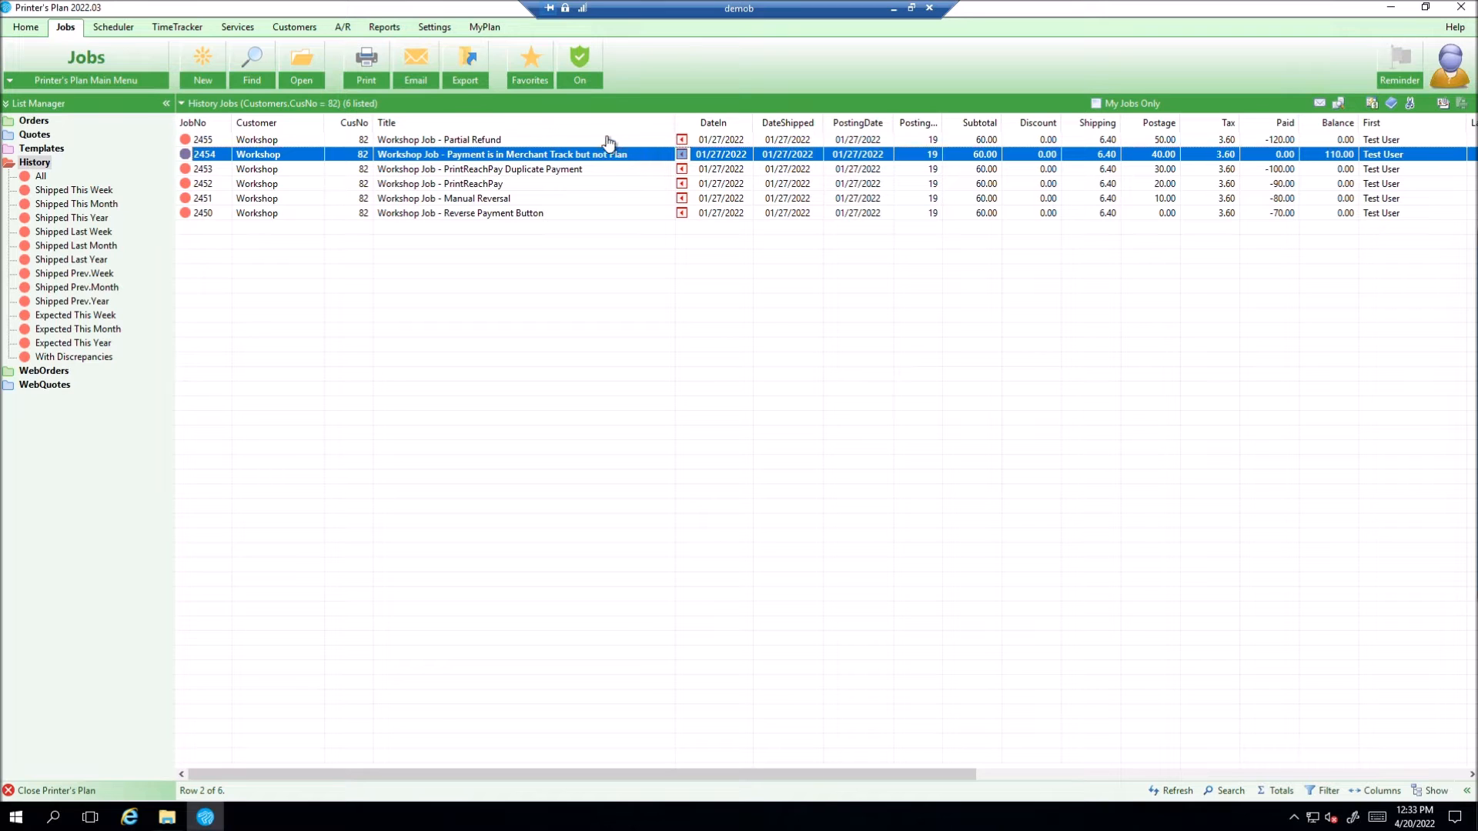
left_click(580, 142)
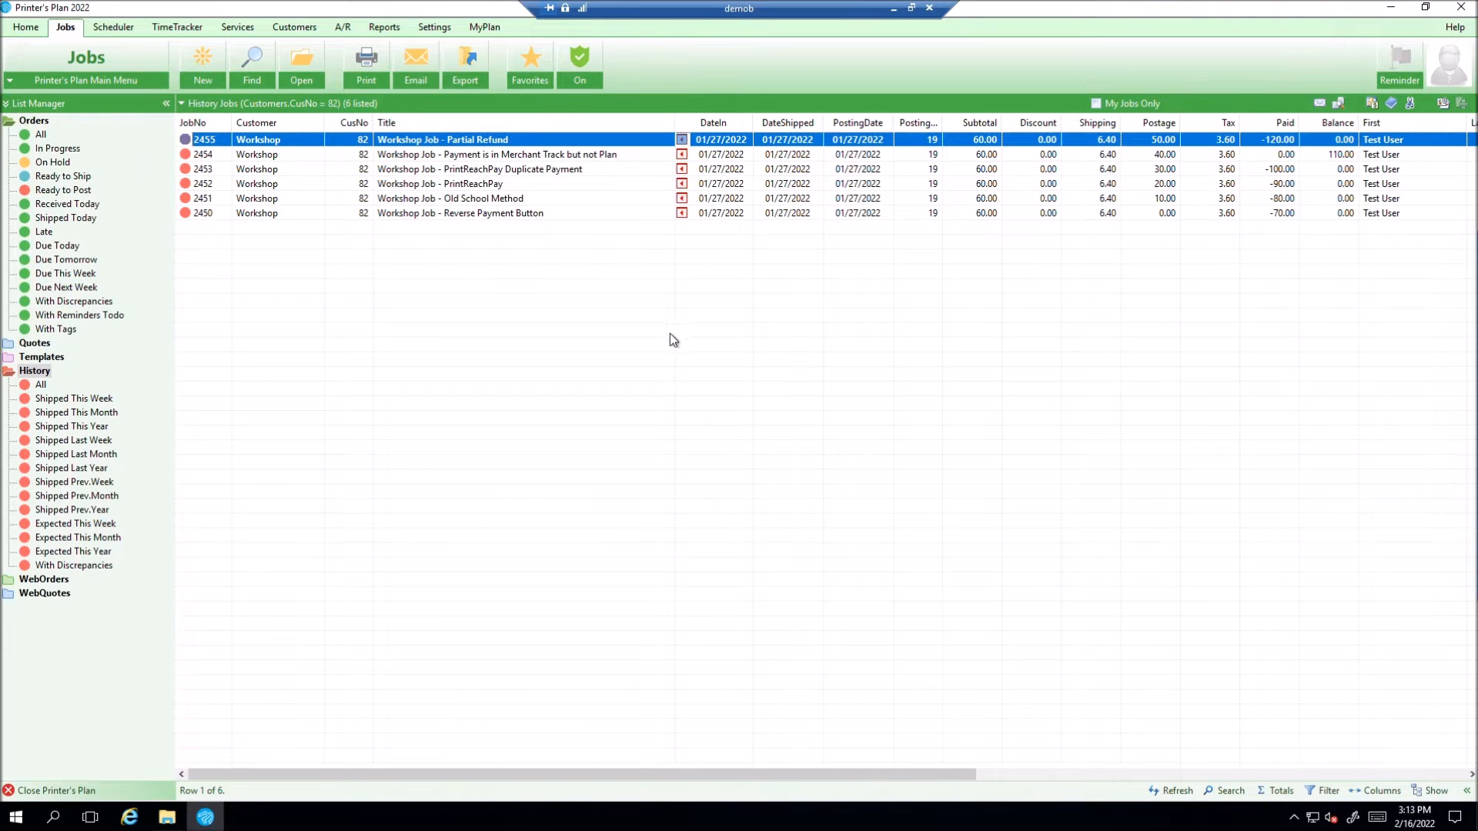
Step: View the payment totals of the Reverse Payment Button history job and close it
left_click(602, 213)
double_click(601, 218)
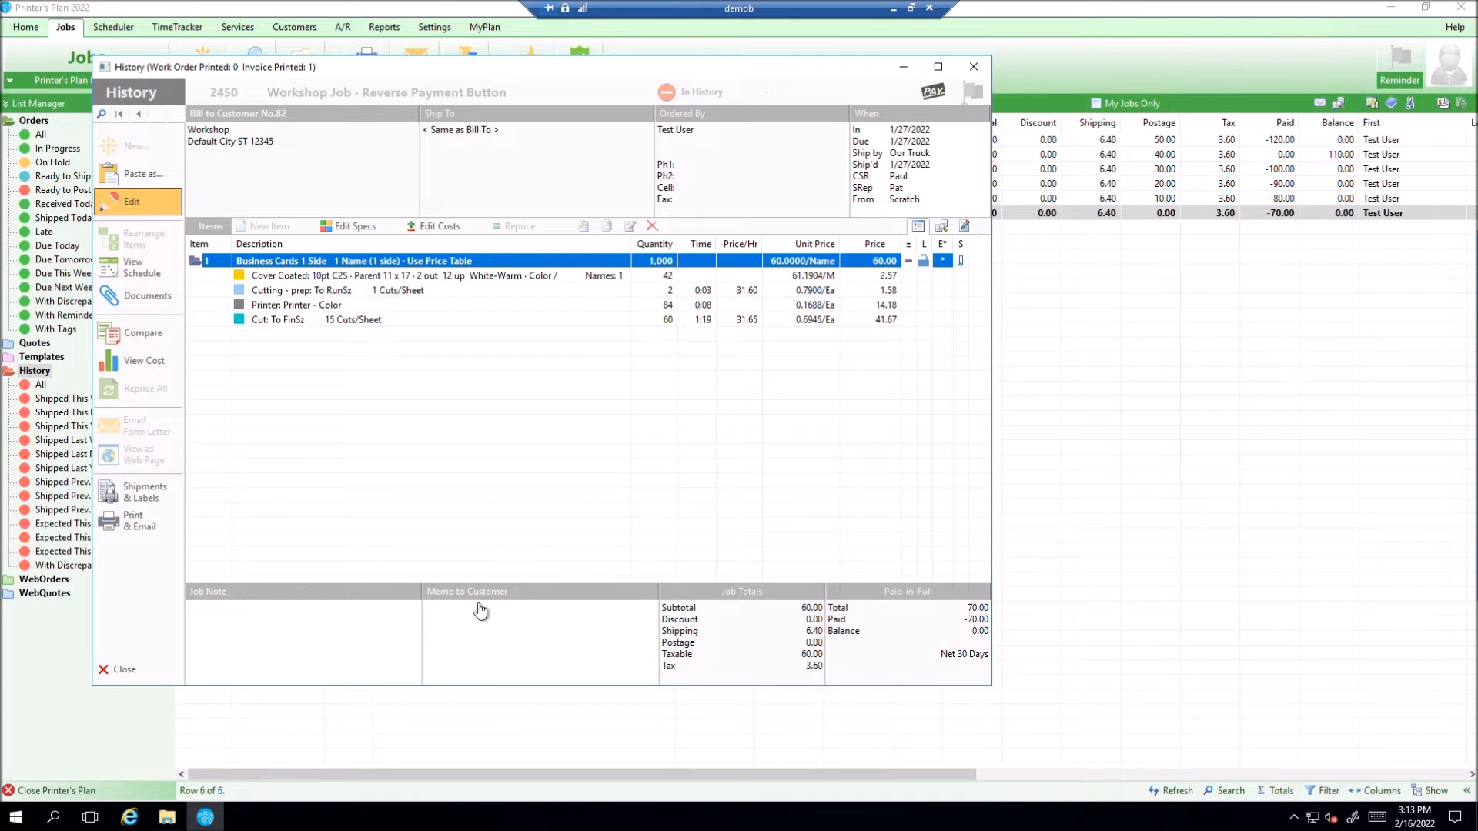
left_click(121, 669)
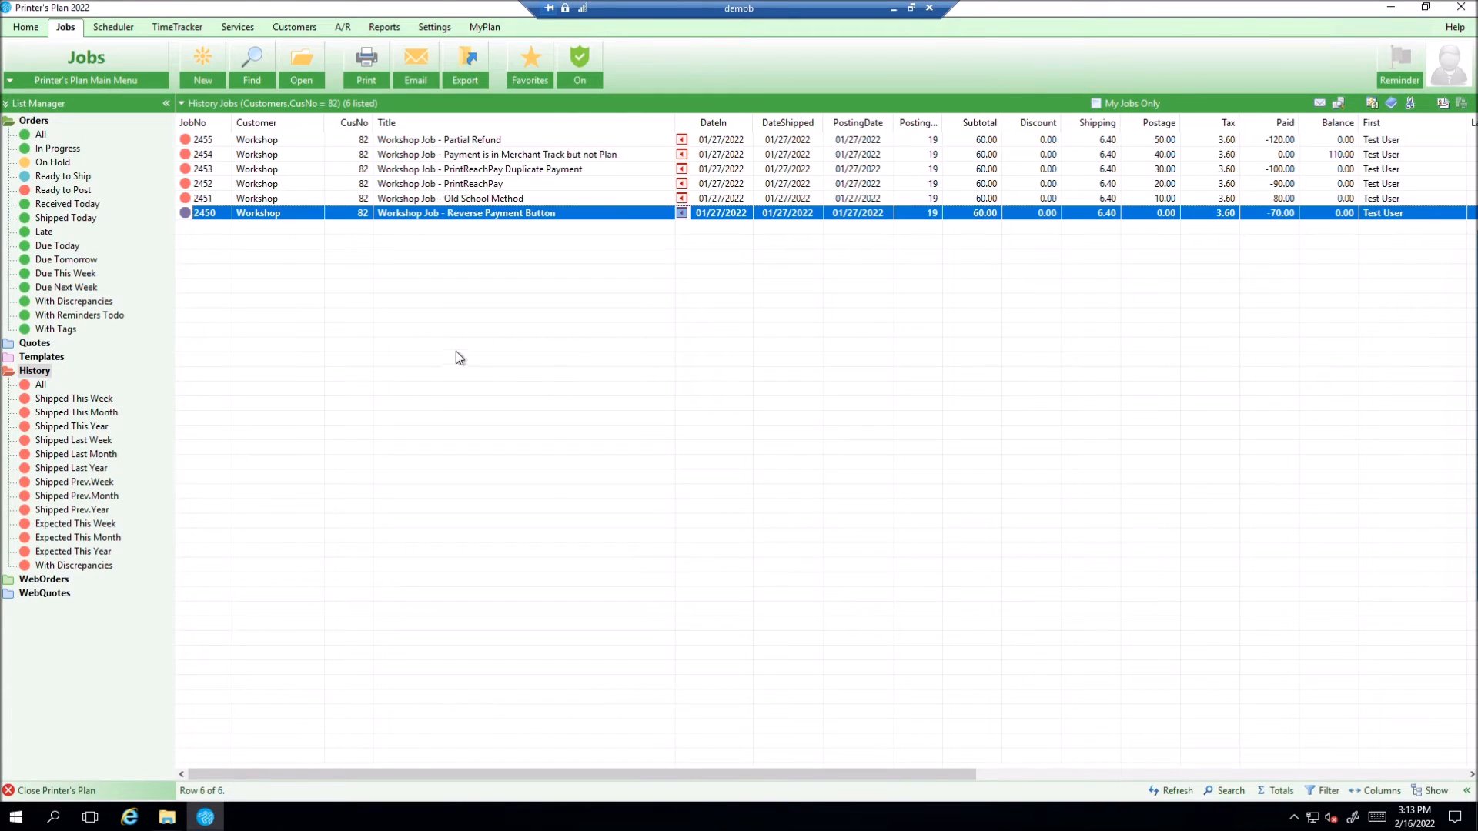
Step: Find the received payment for the Reverse Payment Button job by its applied invoice number, using Other Date
left_click(342, 29)
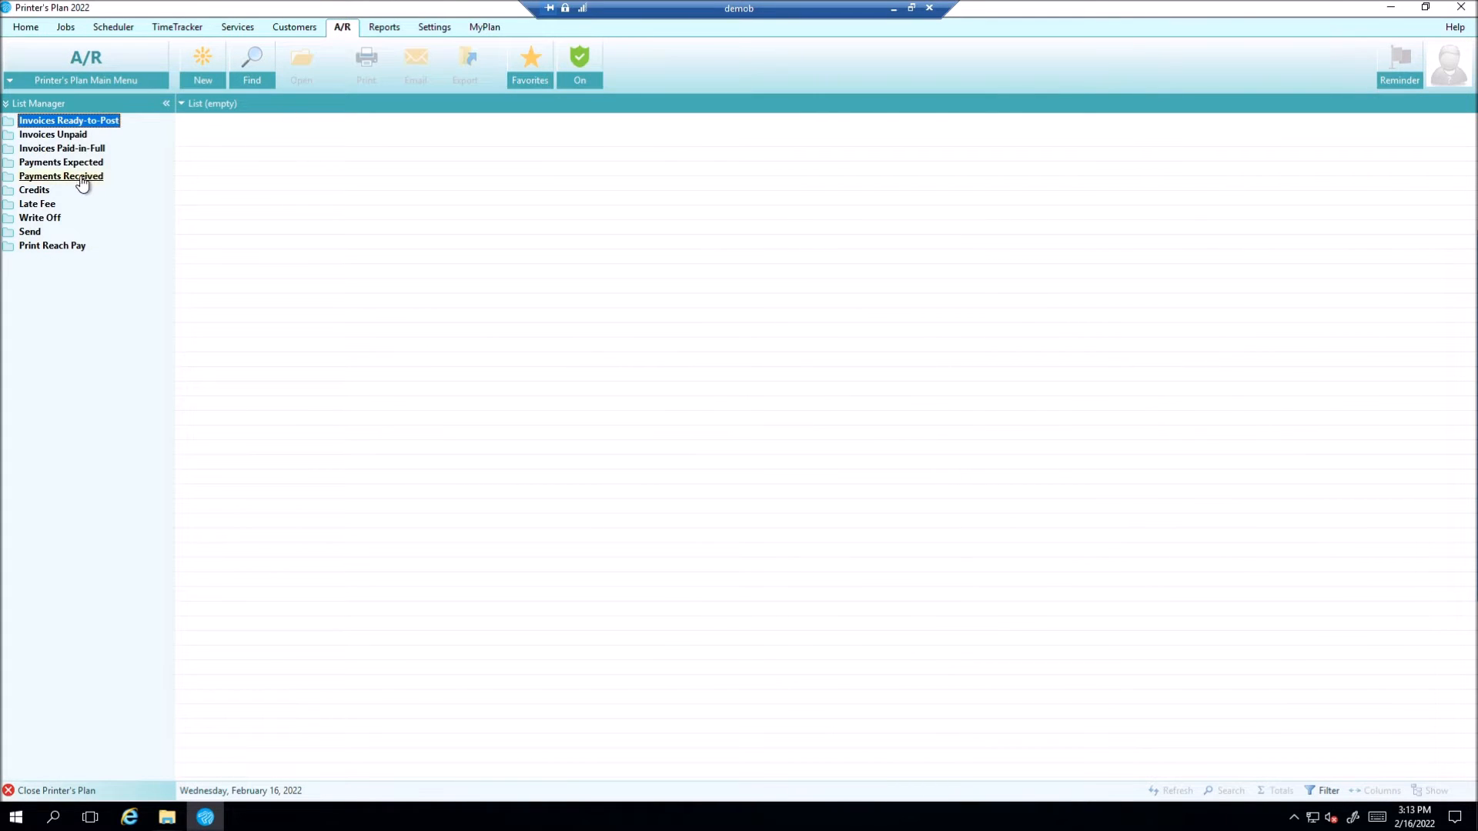
left_click(78, 178)
left_click(61, 288)
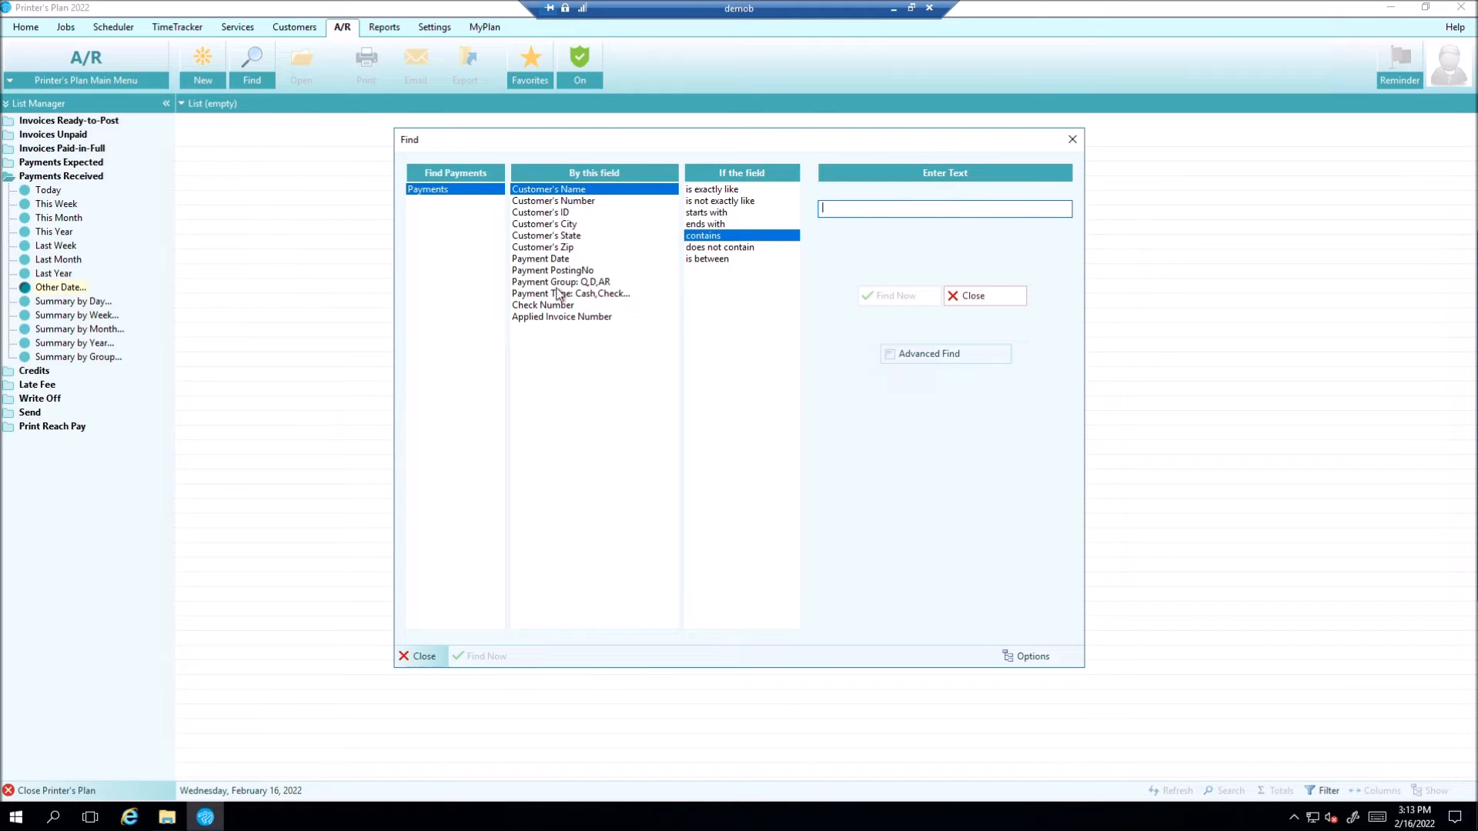
left_click(554, 319)
left_click(871, 209)
type("2450")
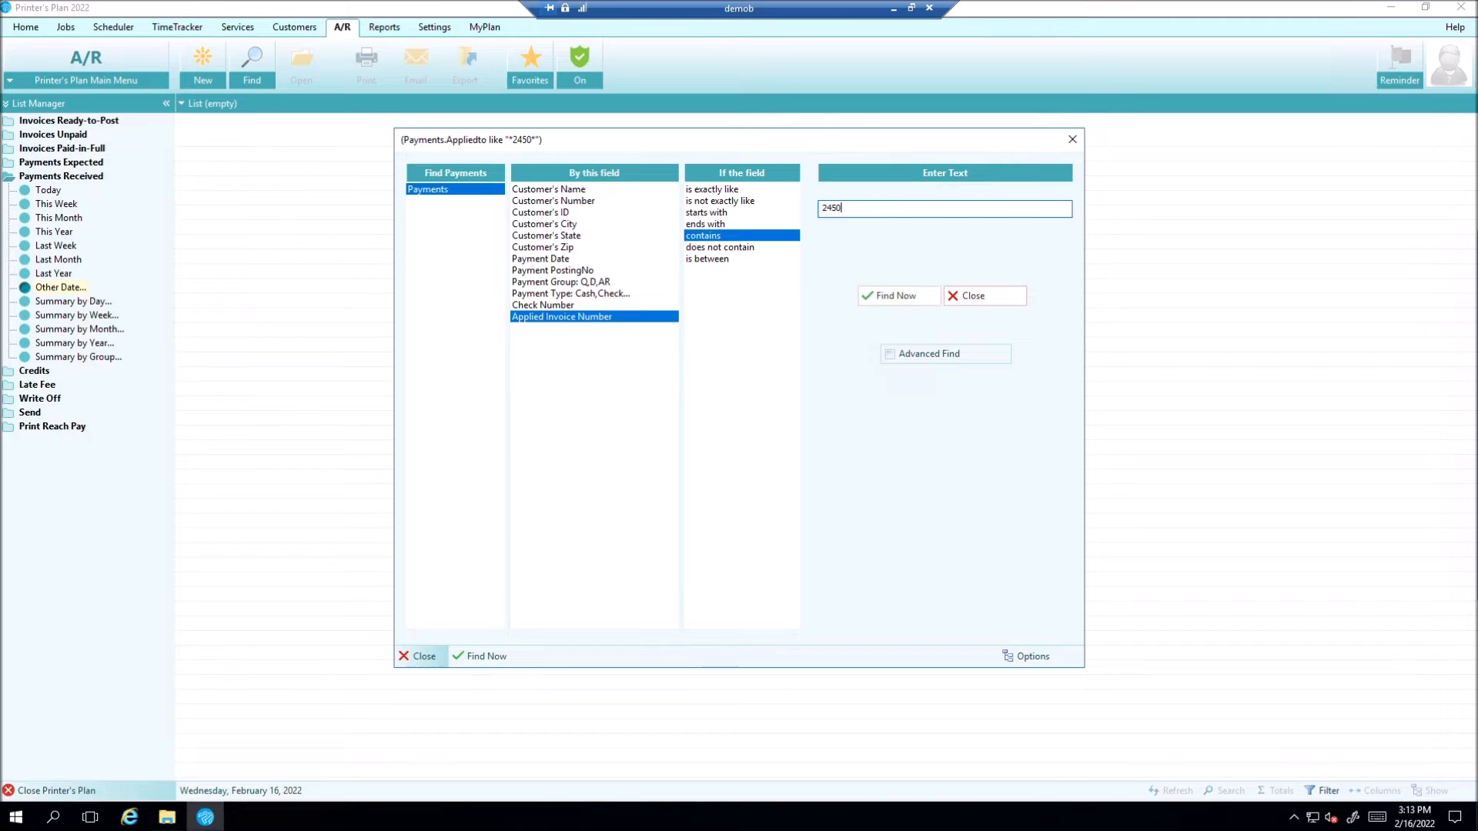
key("Return")
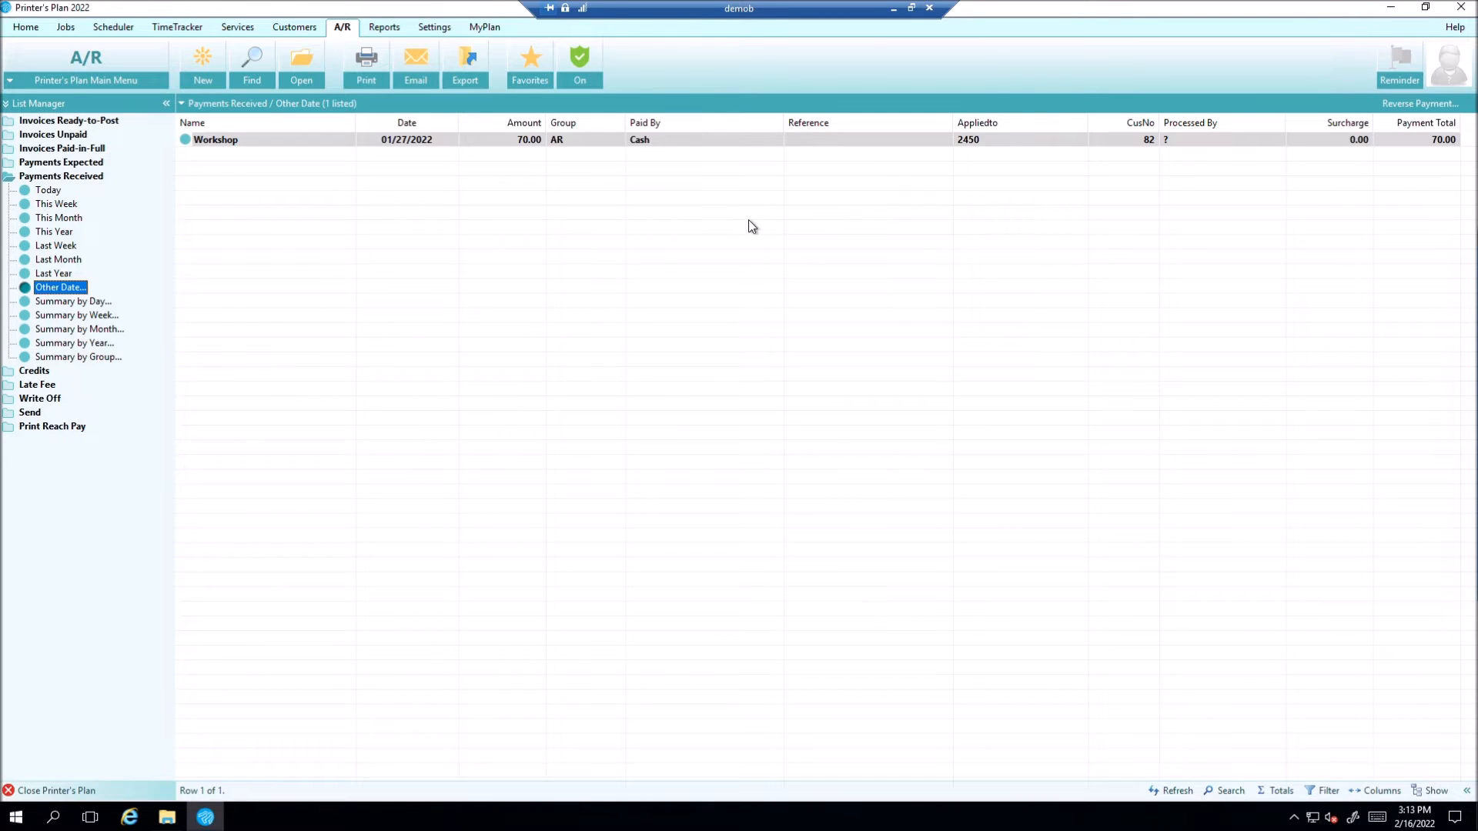
Step: Reverse the $70 cash payment applied to the Reverse Payment Button job
left_click(334, 145)
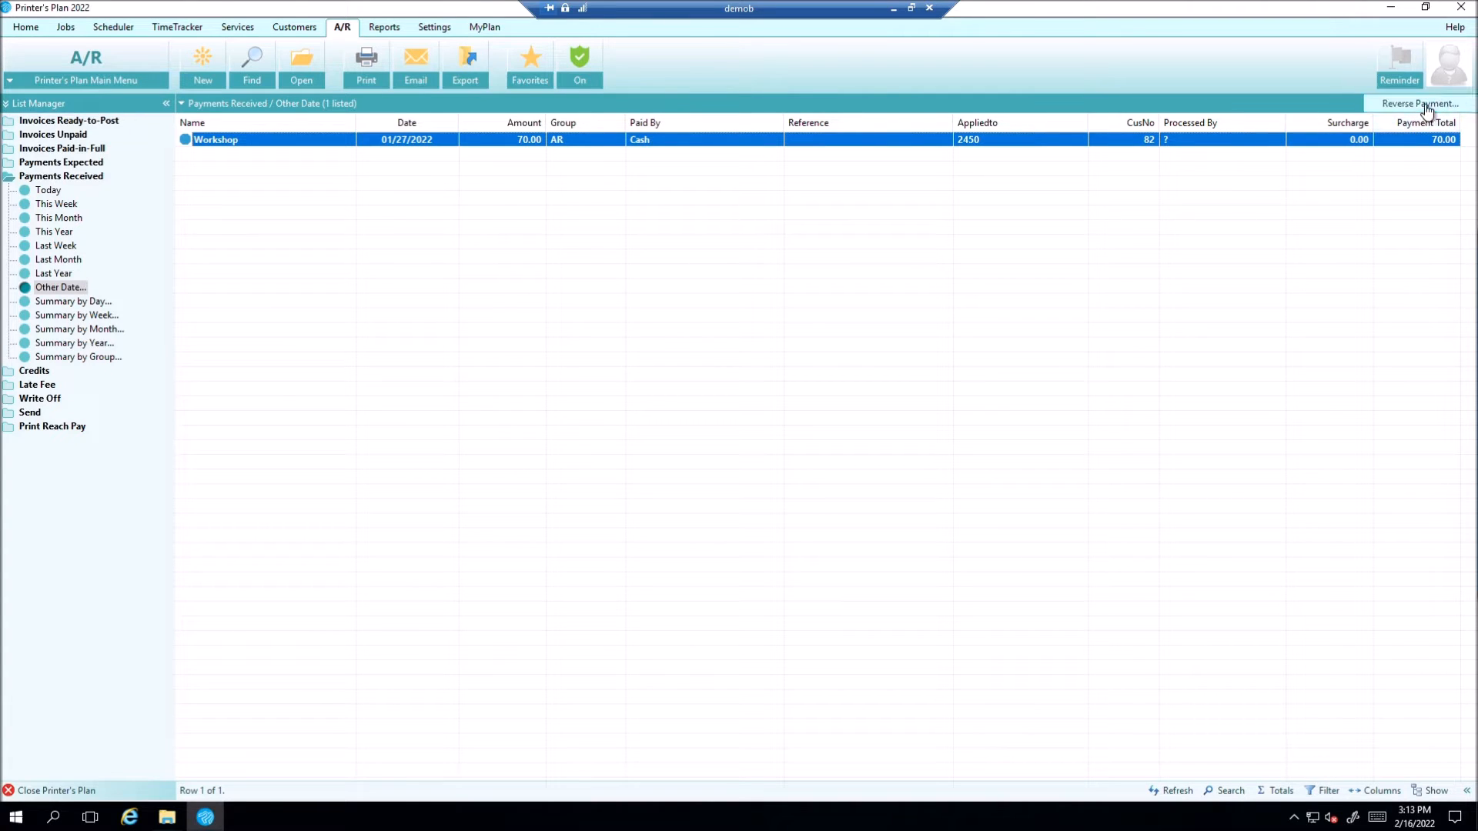
left_click(1378, 108)
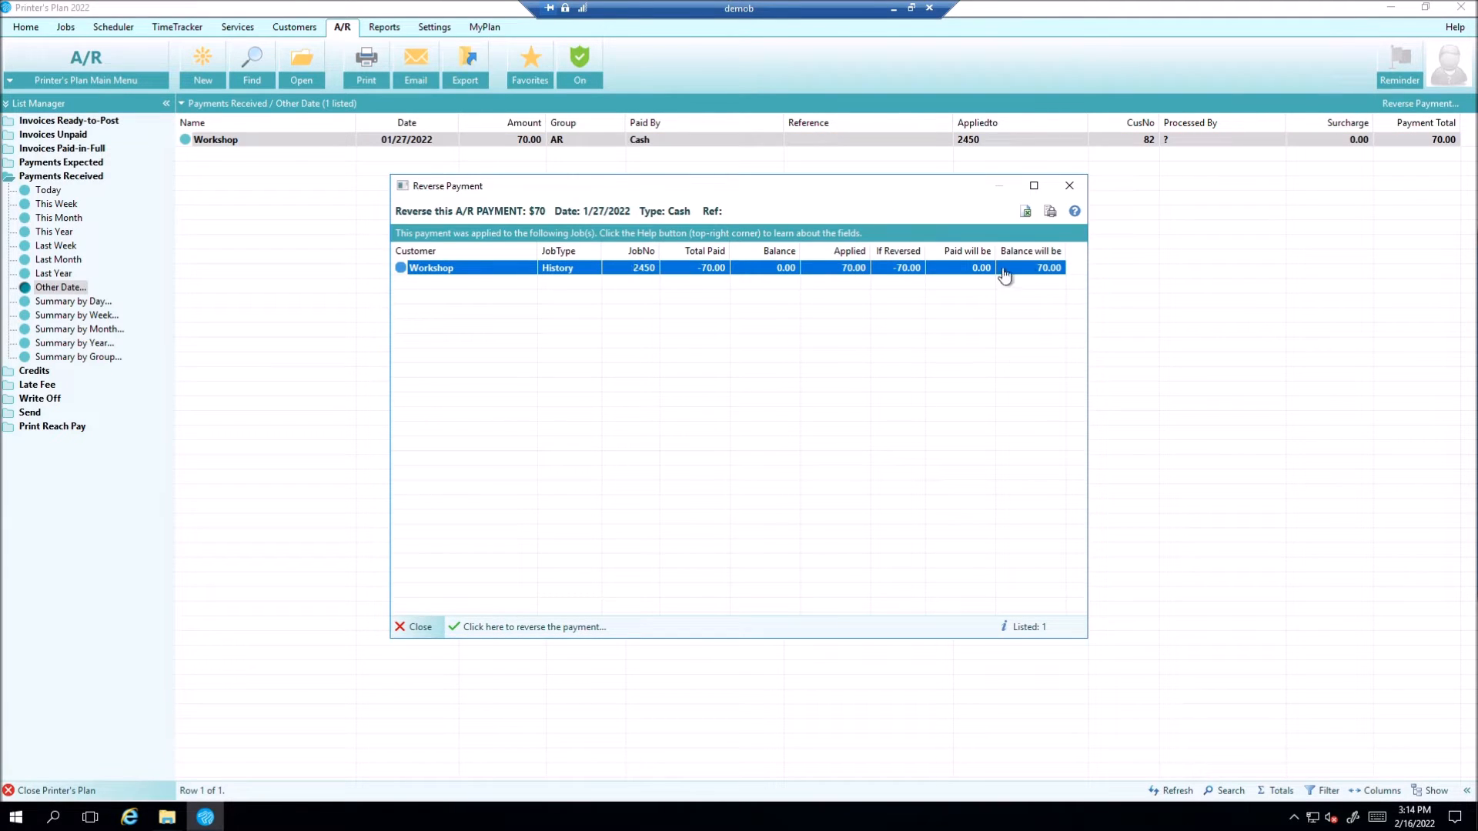
left_click(666, 629)
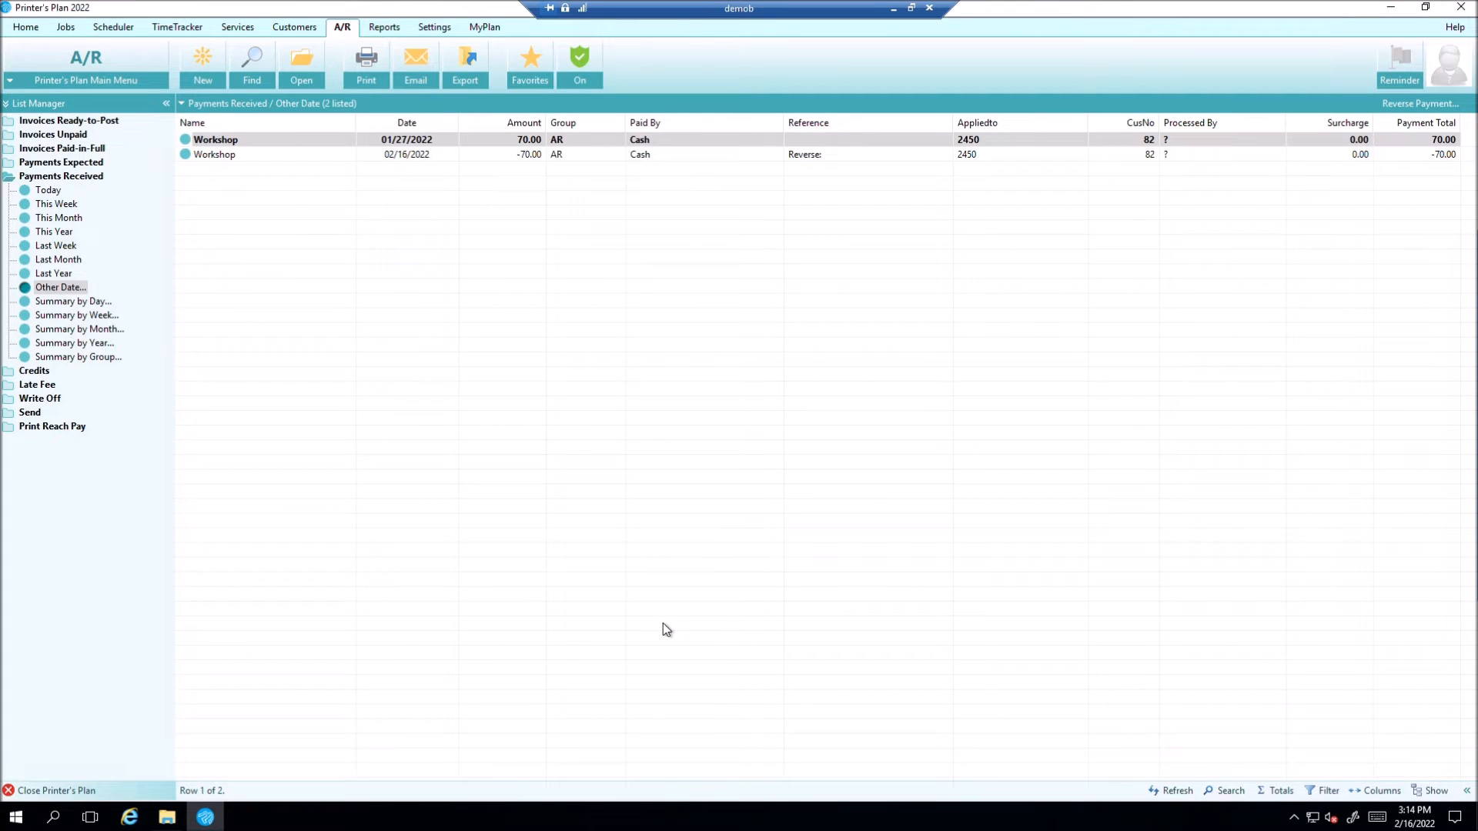
Step: Check the original and reversing payment entries, and review the Reverse Payment Button job's balance in history
left_click(482, 141)
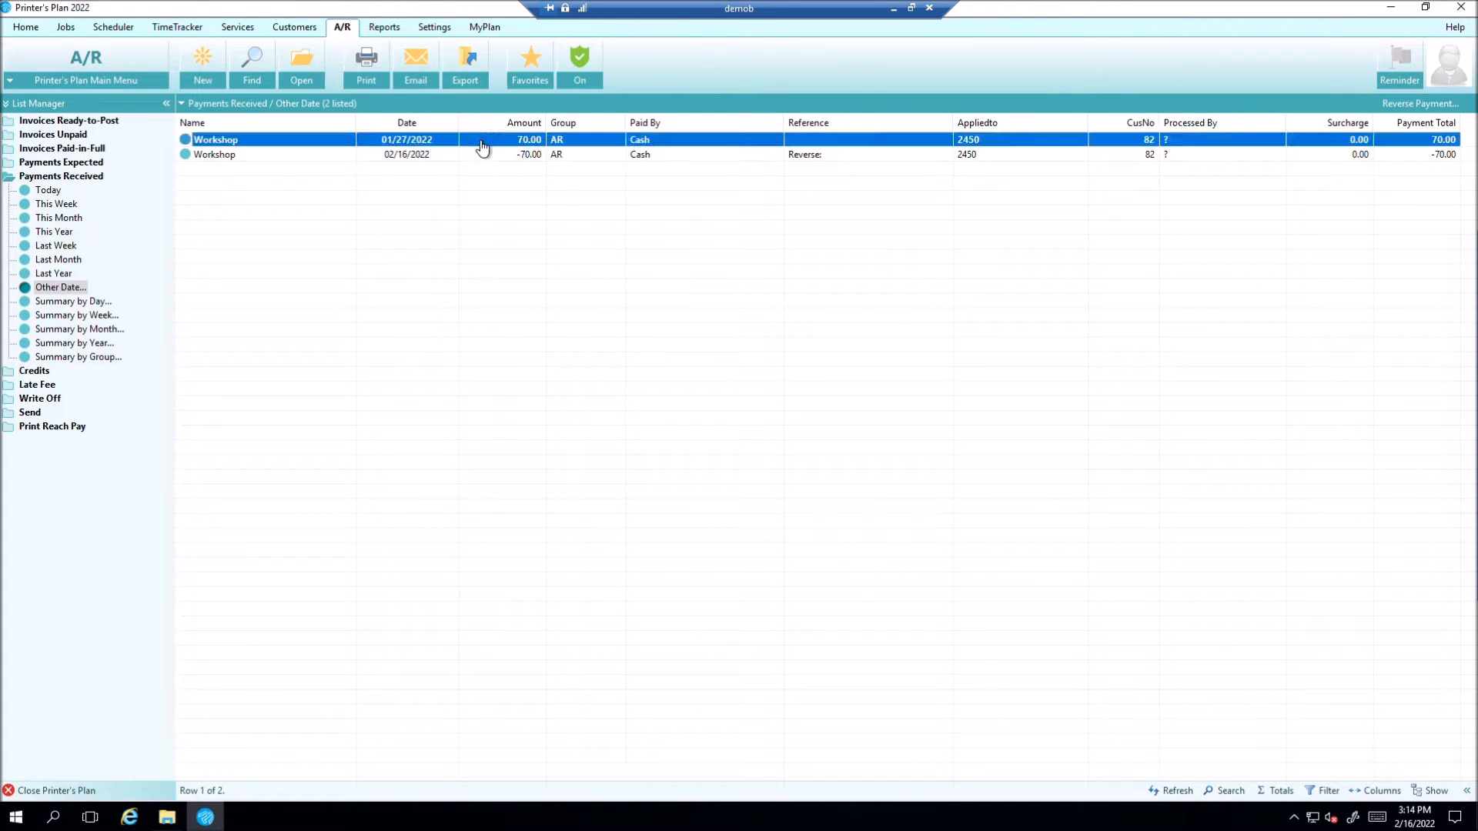
left_click(476, 155)
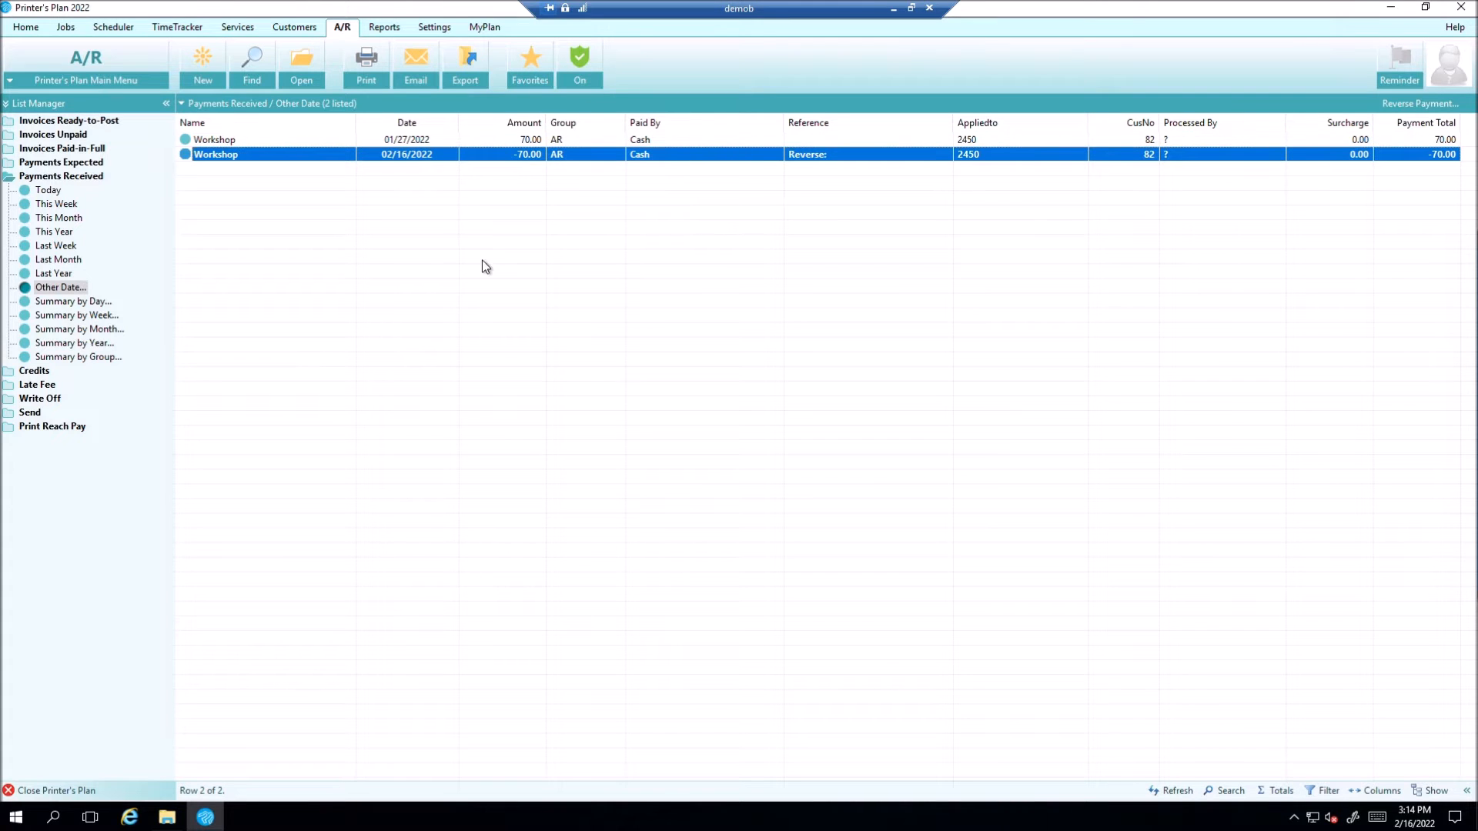
left_click(66, 27)
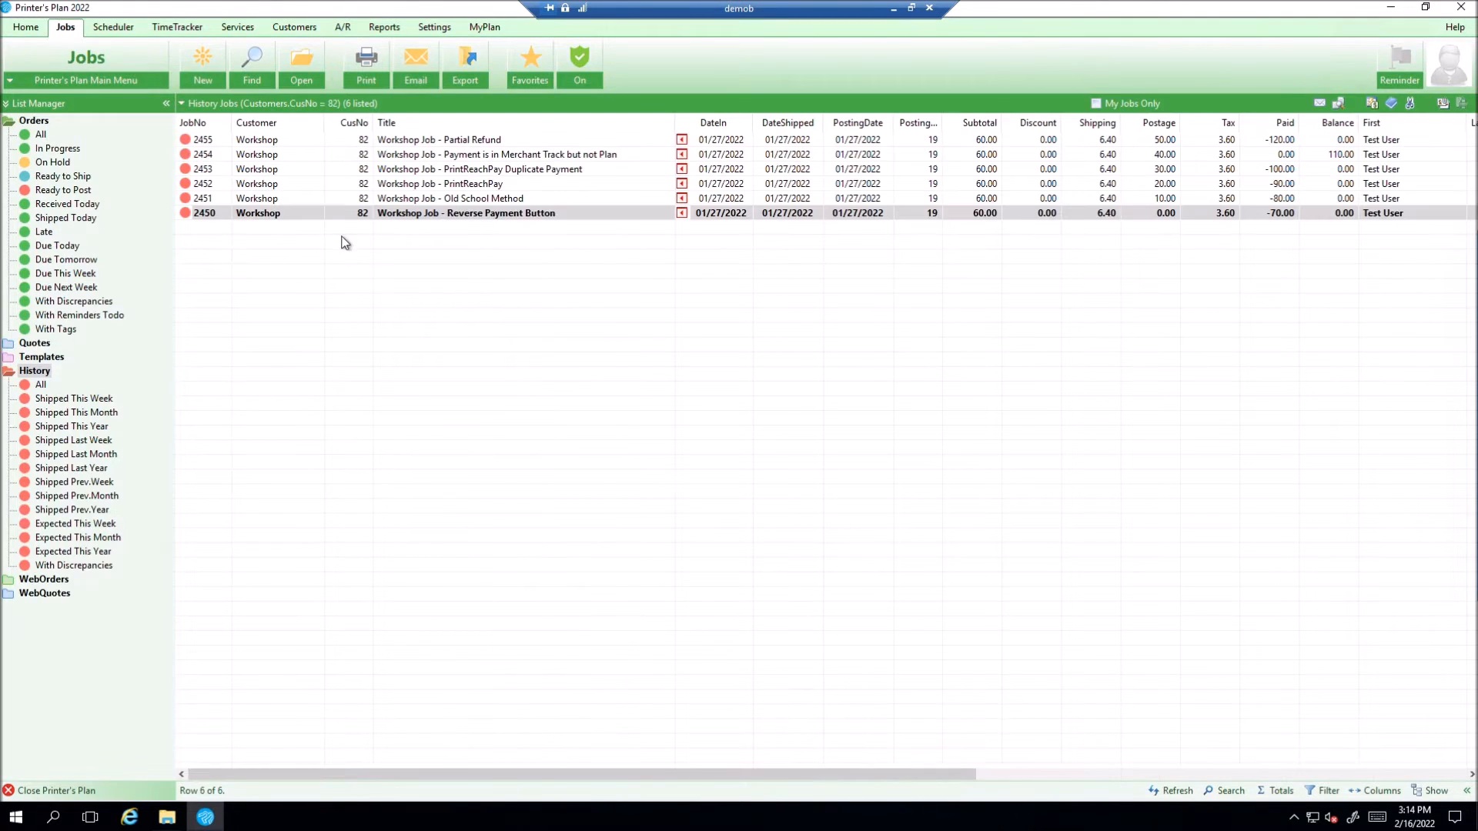
double_click(333, 214)
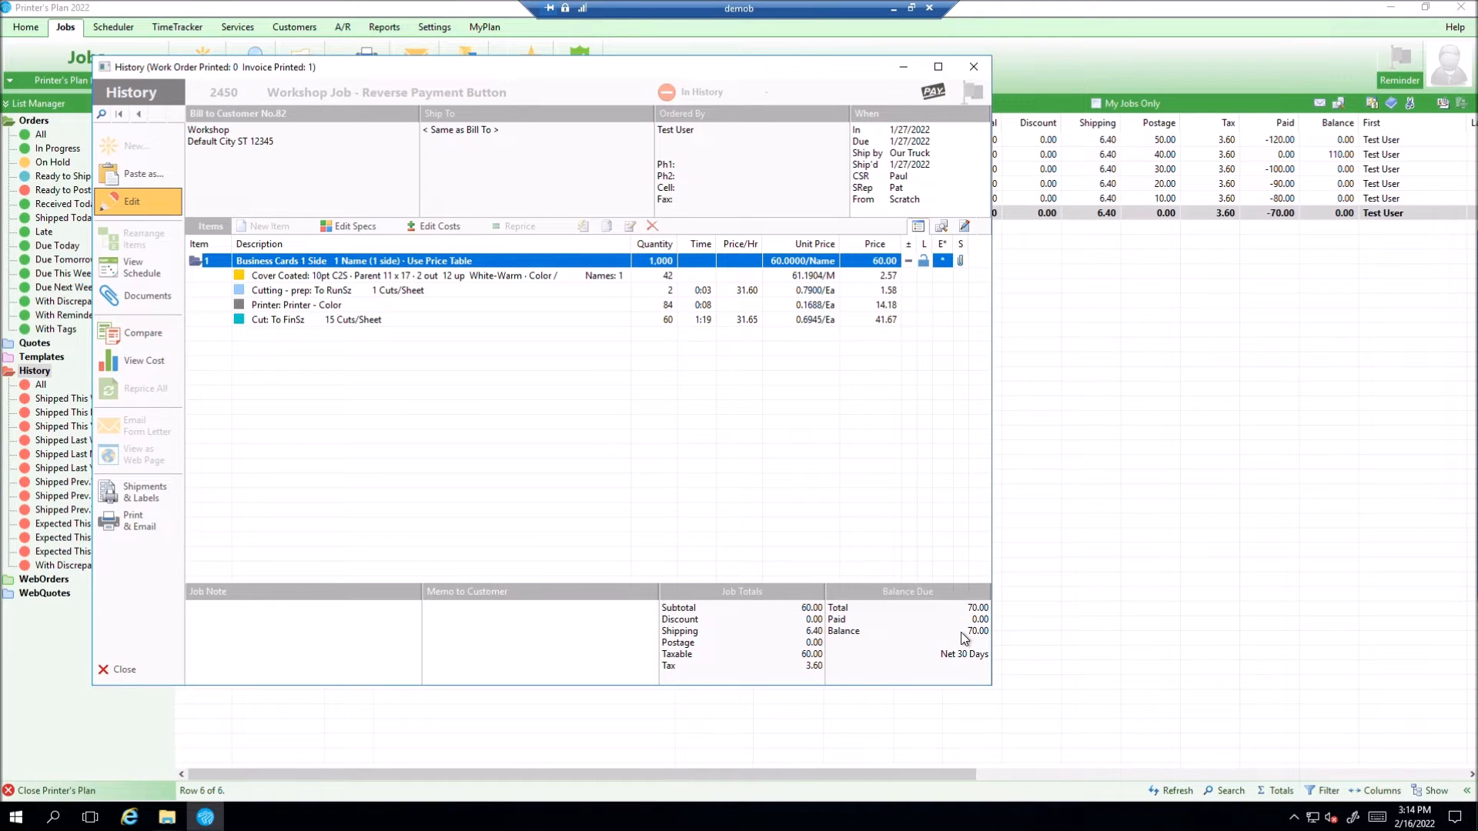
left_click(158, 668)
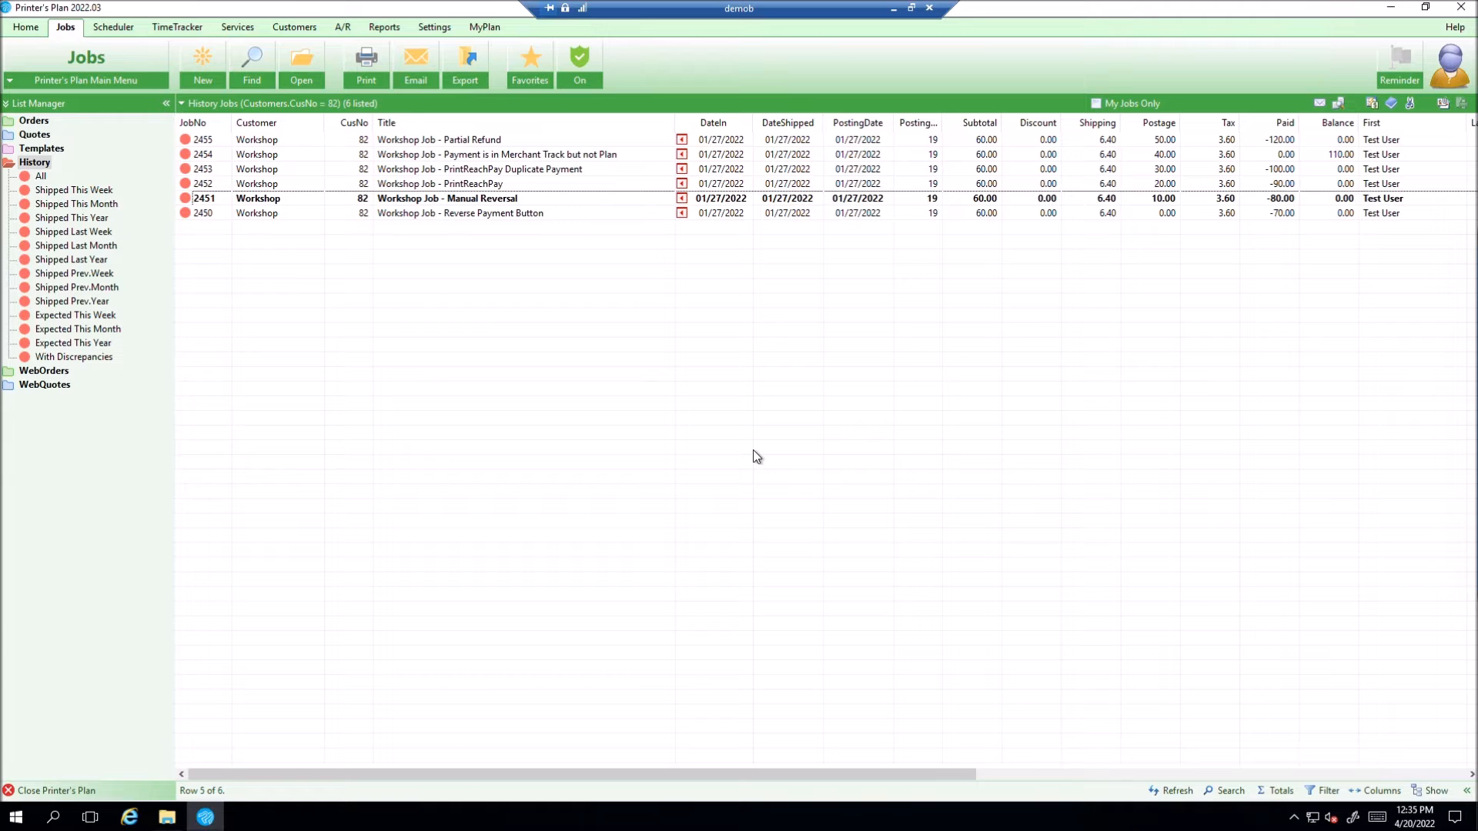
Step: Review the Manual Reversal job's totals and start a new A/R payment for the Workshop customer, found by customer number
double_click(539, 199)
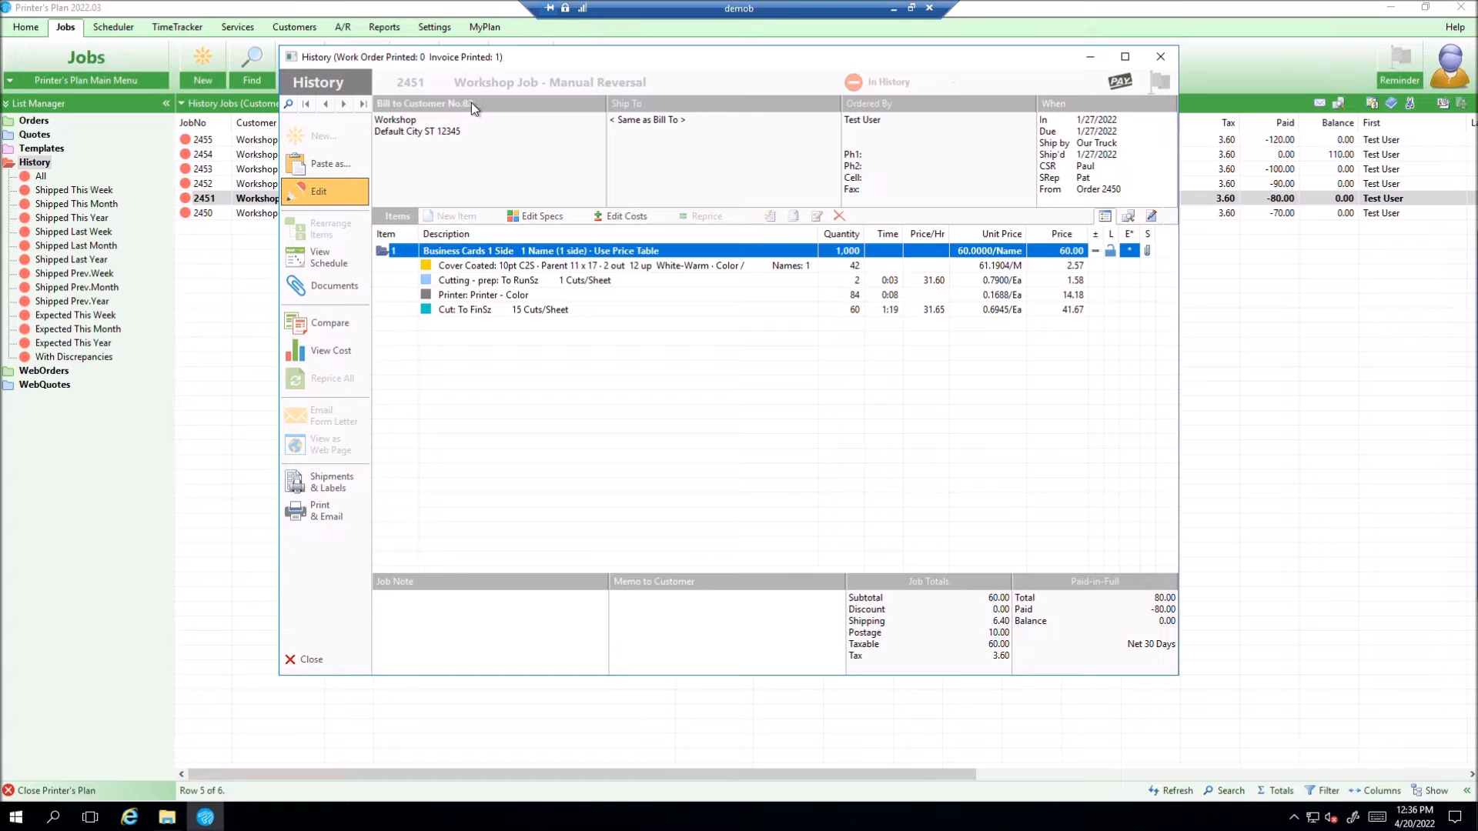
left_click(312, 660)
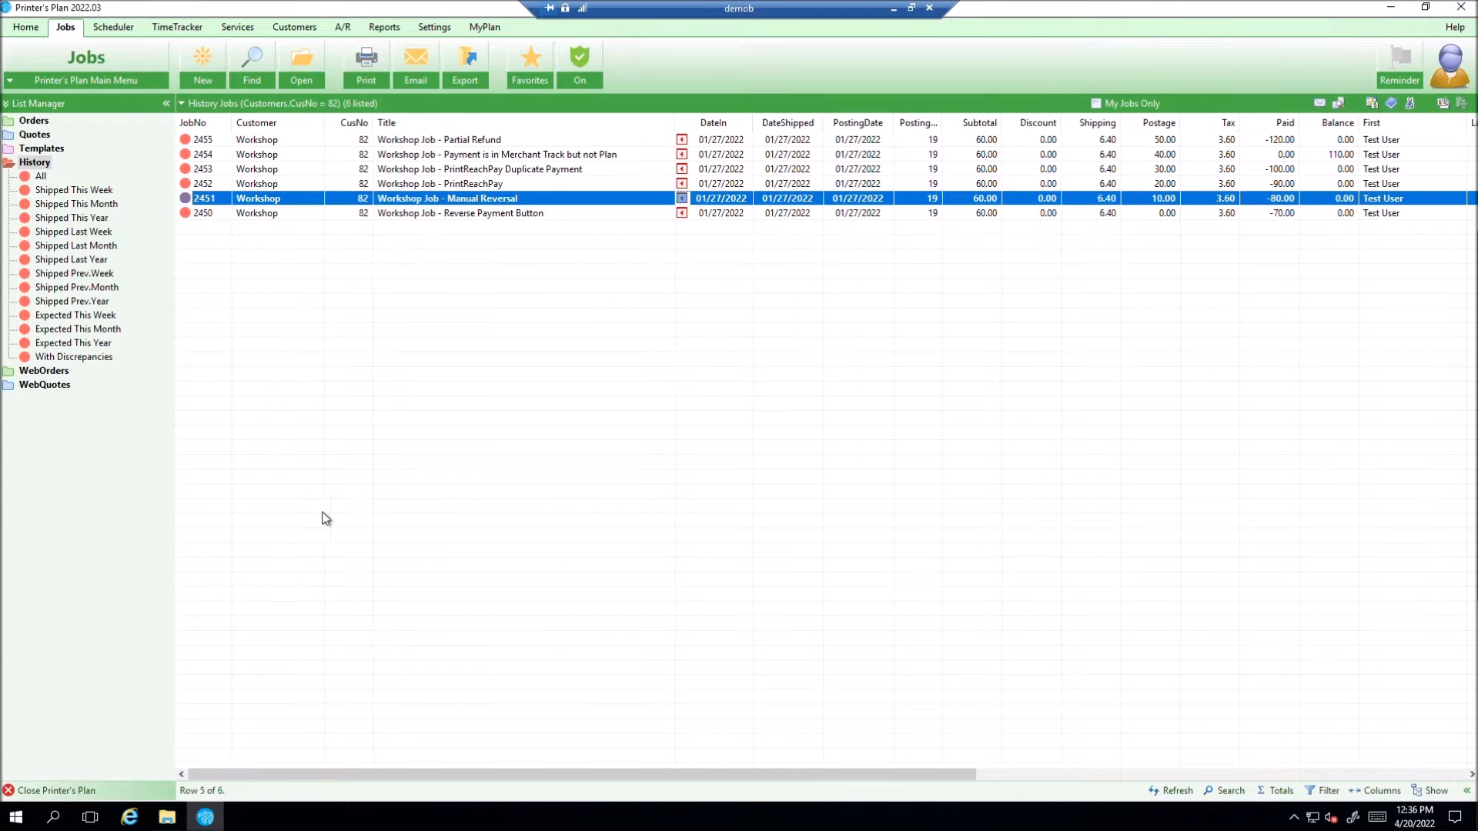
left_click(339, 29)
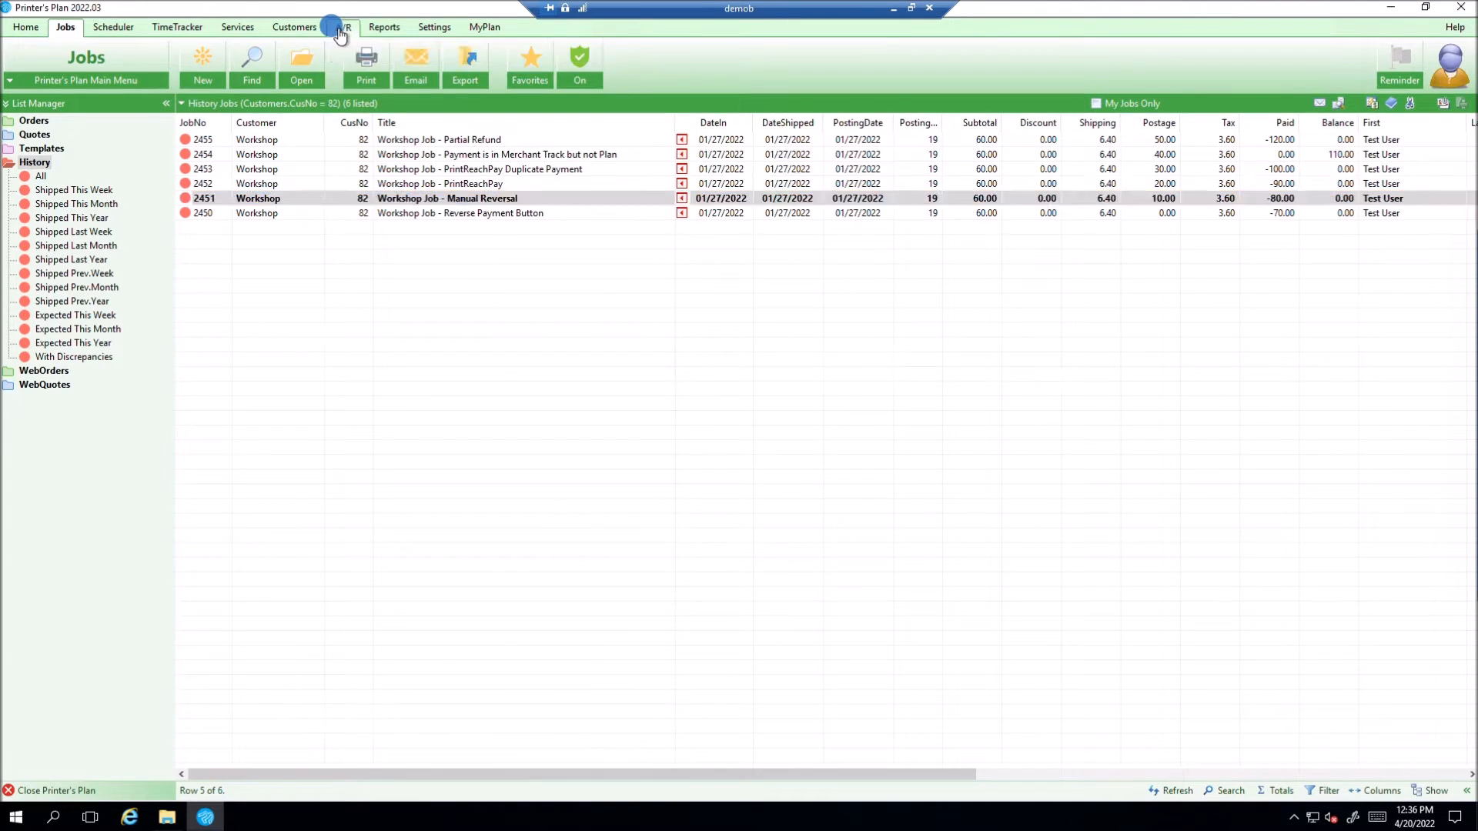
left_click(208, 65)
left_click(540, 163)
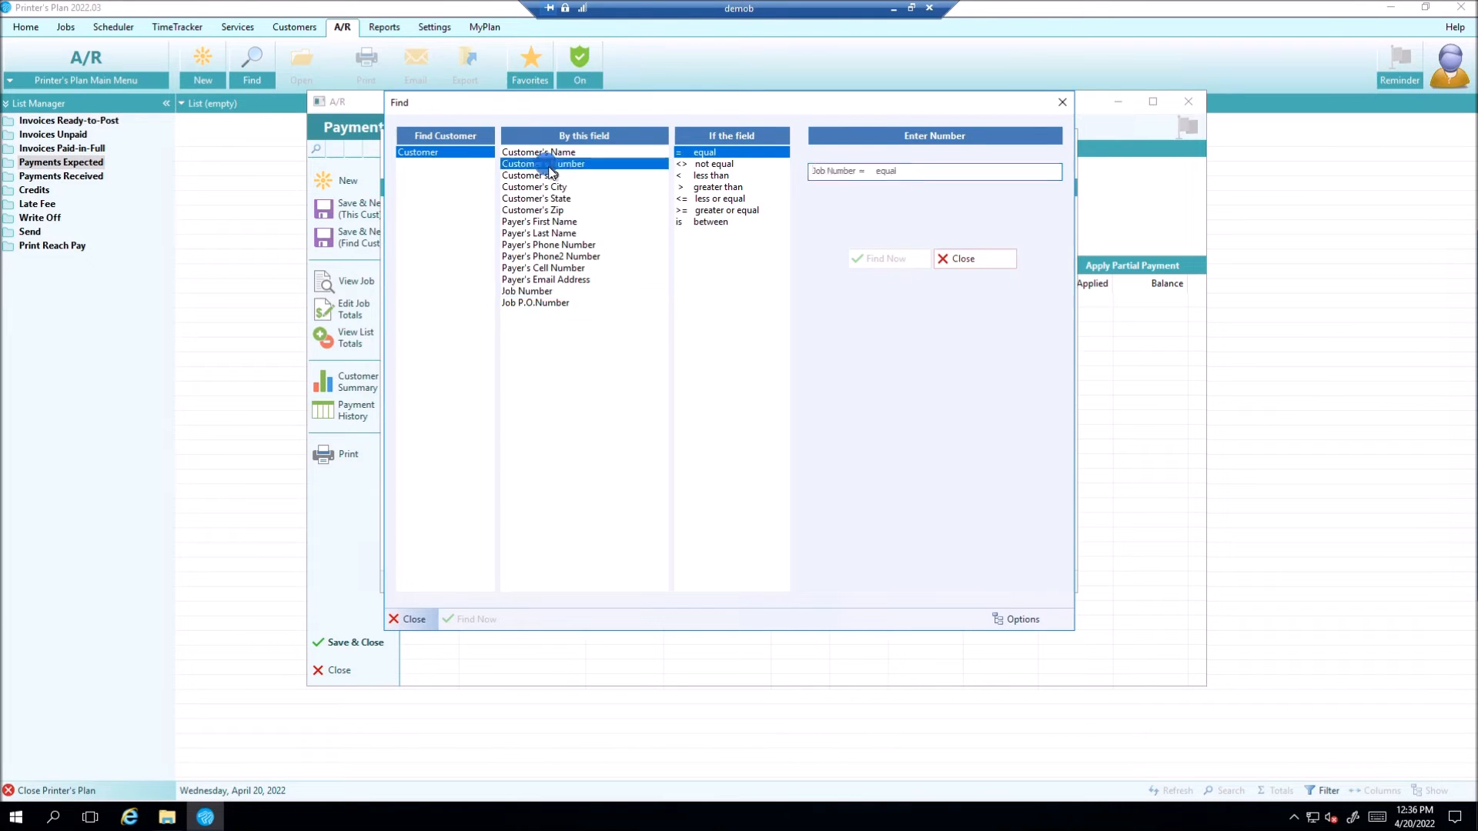
type("82")
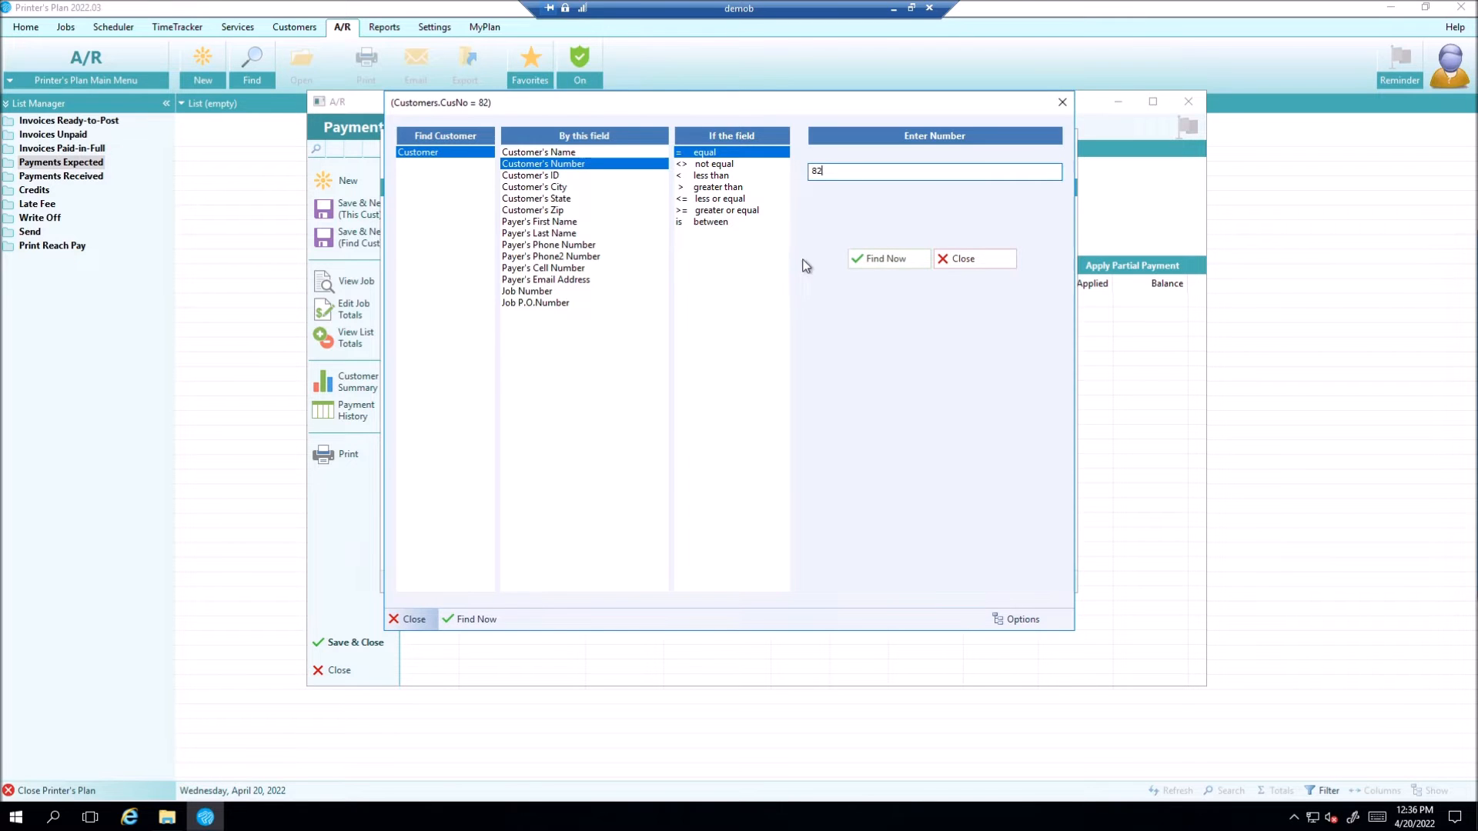
left_click(872, 262)
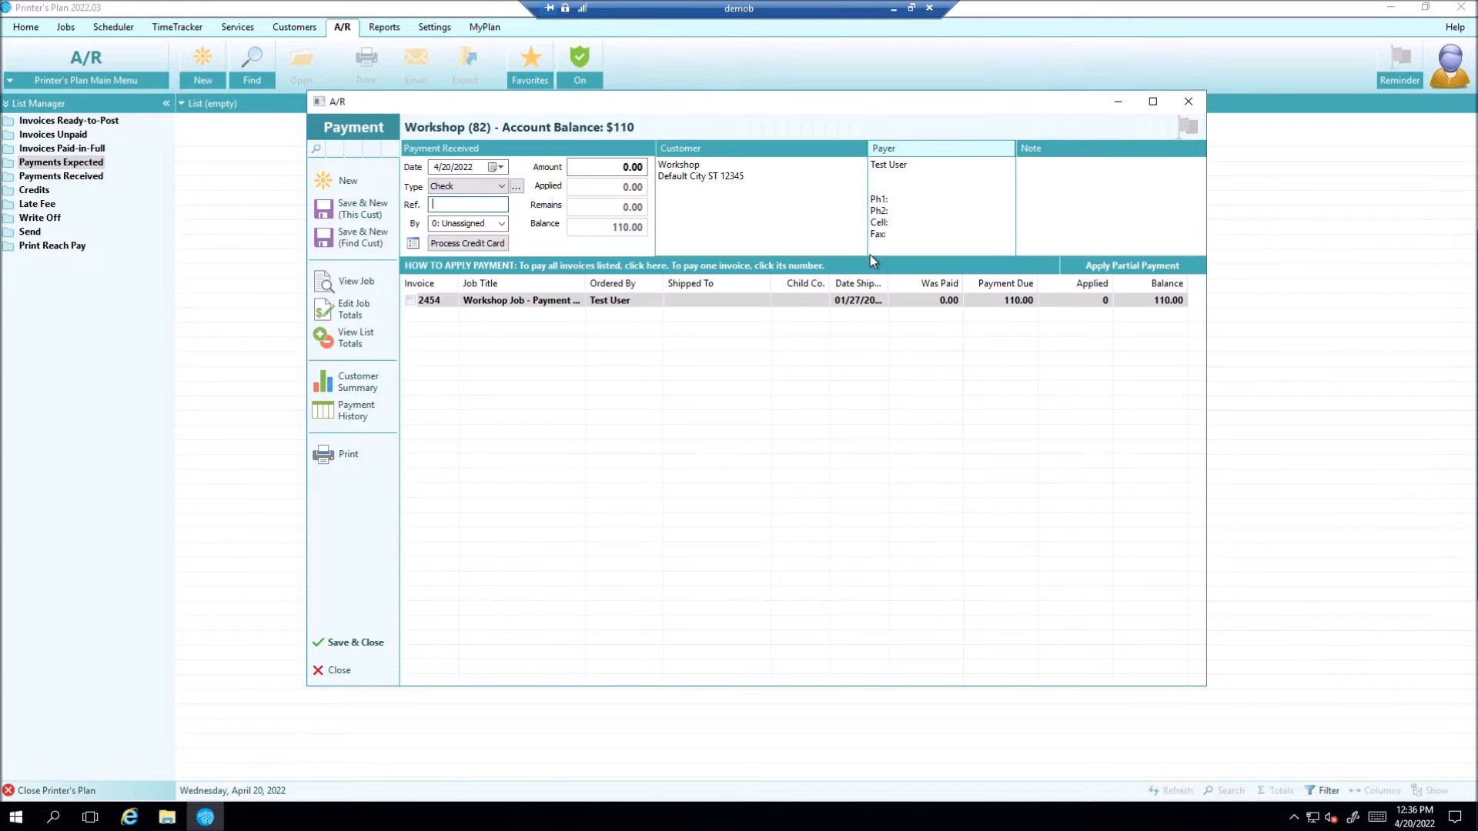
Step: Enter a payment of type Other with reference Refund and amount -80, and save it as a negative payment
left_click(493, 187)
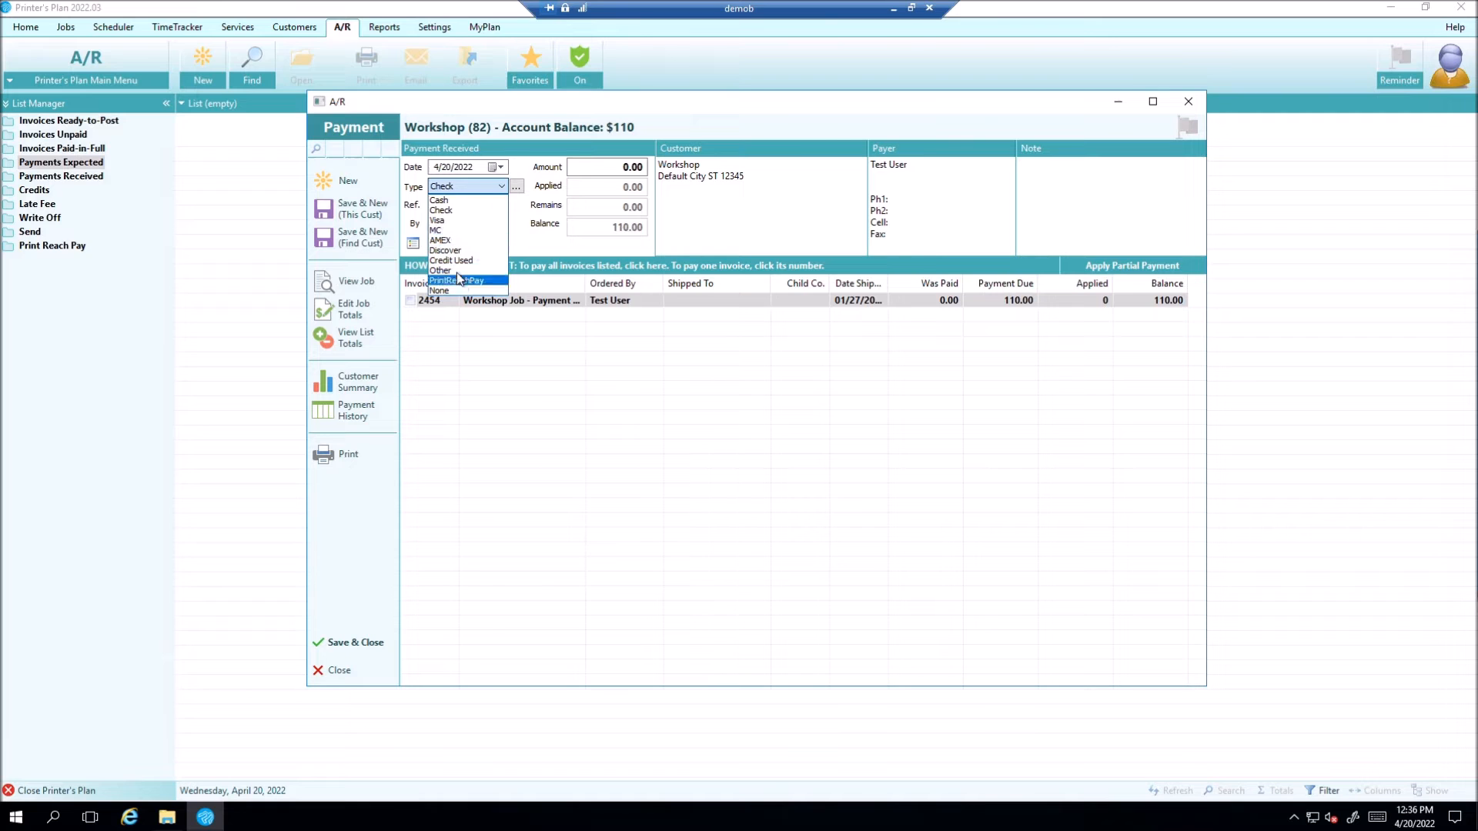
left_click(454, 270)
left_click(461, 204)
type("Refund")
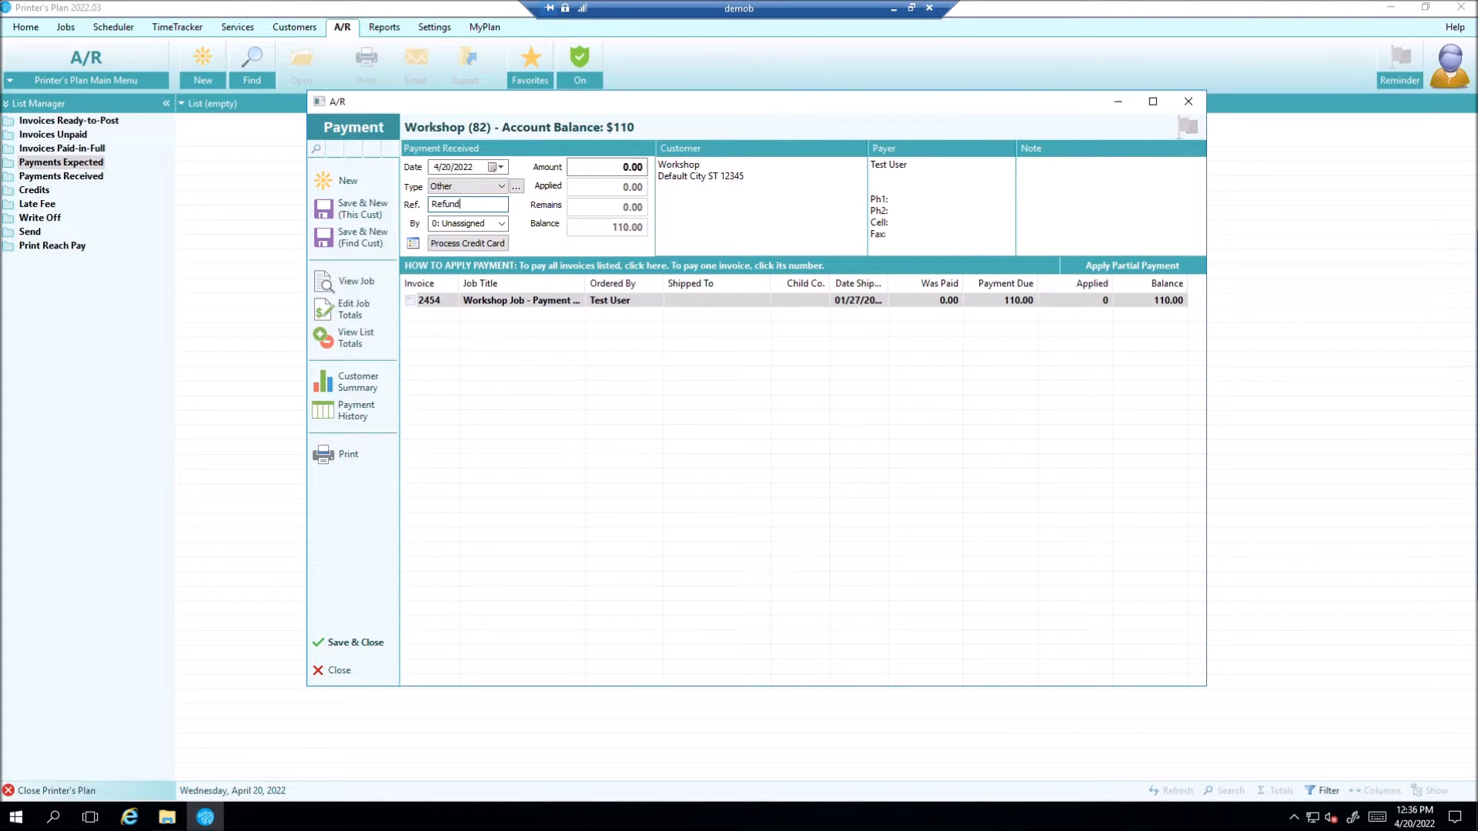
left_click(633, 167)
type("-80")
key("Tab")
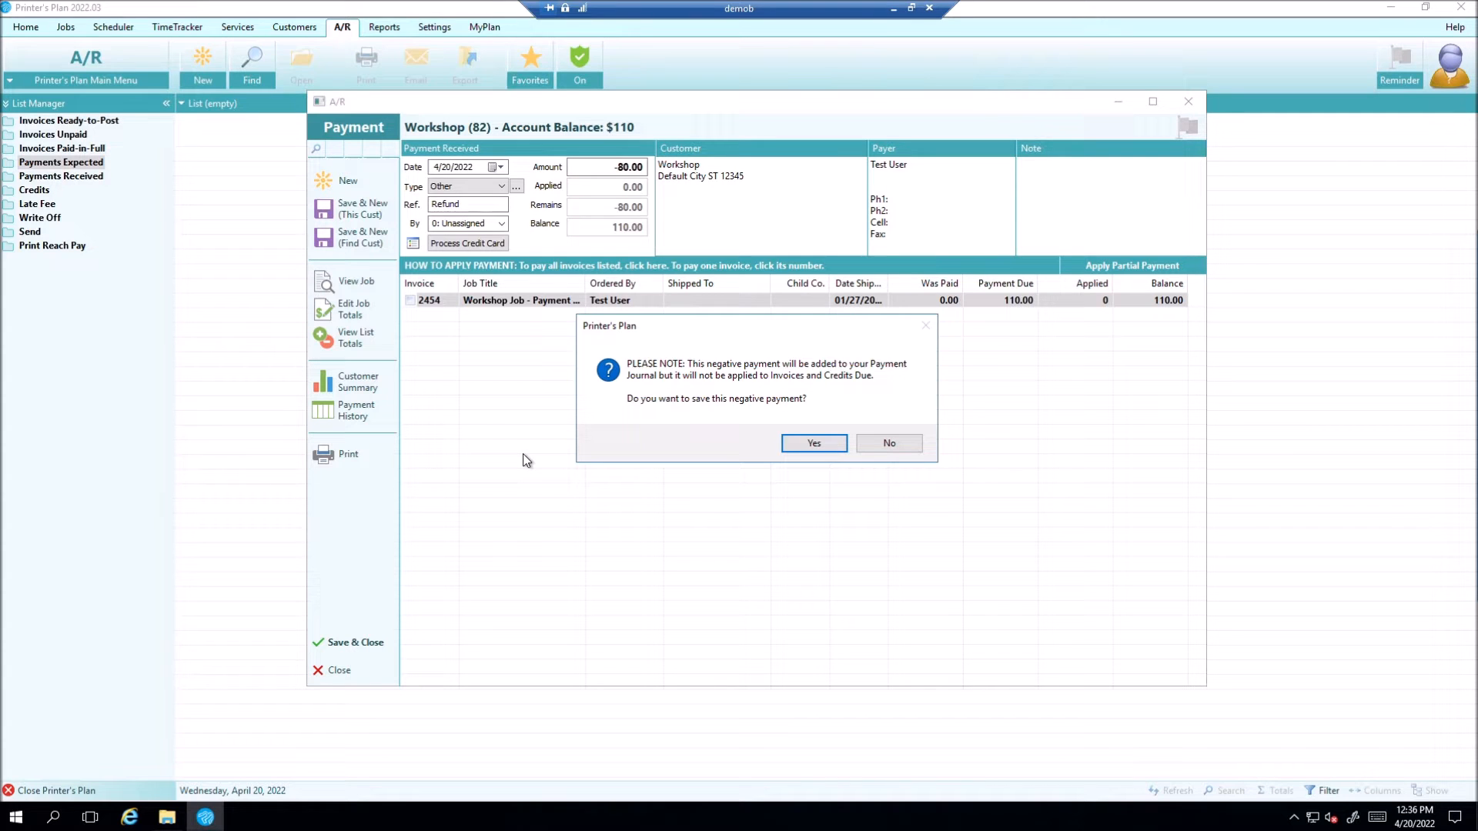
left_click(813, 443)
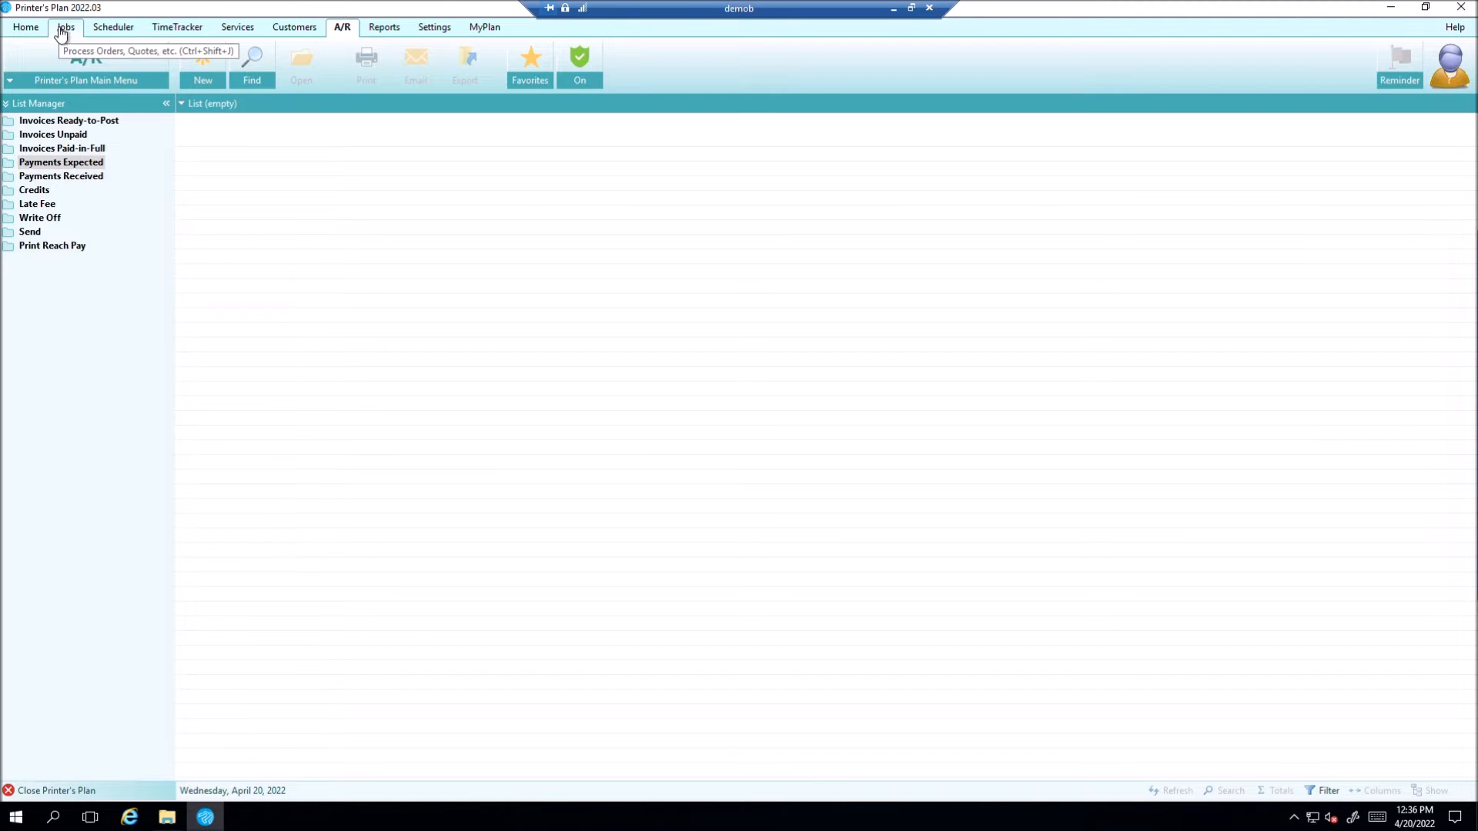
Step: Find the Manual Reversal job among the paid-in-full invoices by its job number, using Other Date
left_click(62, 150)
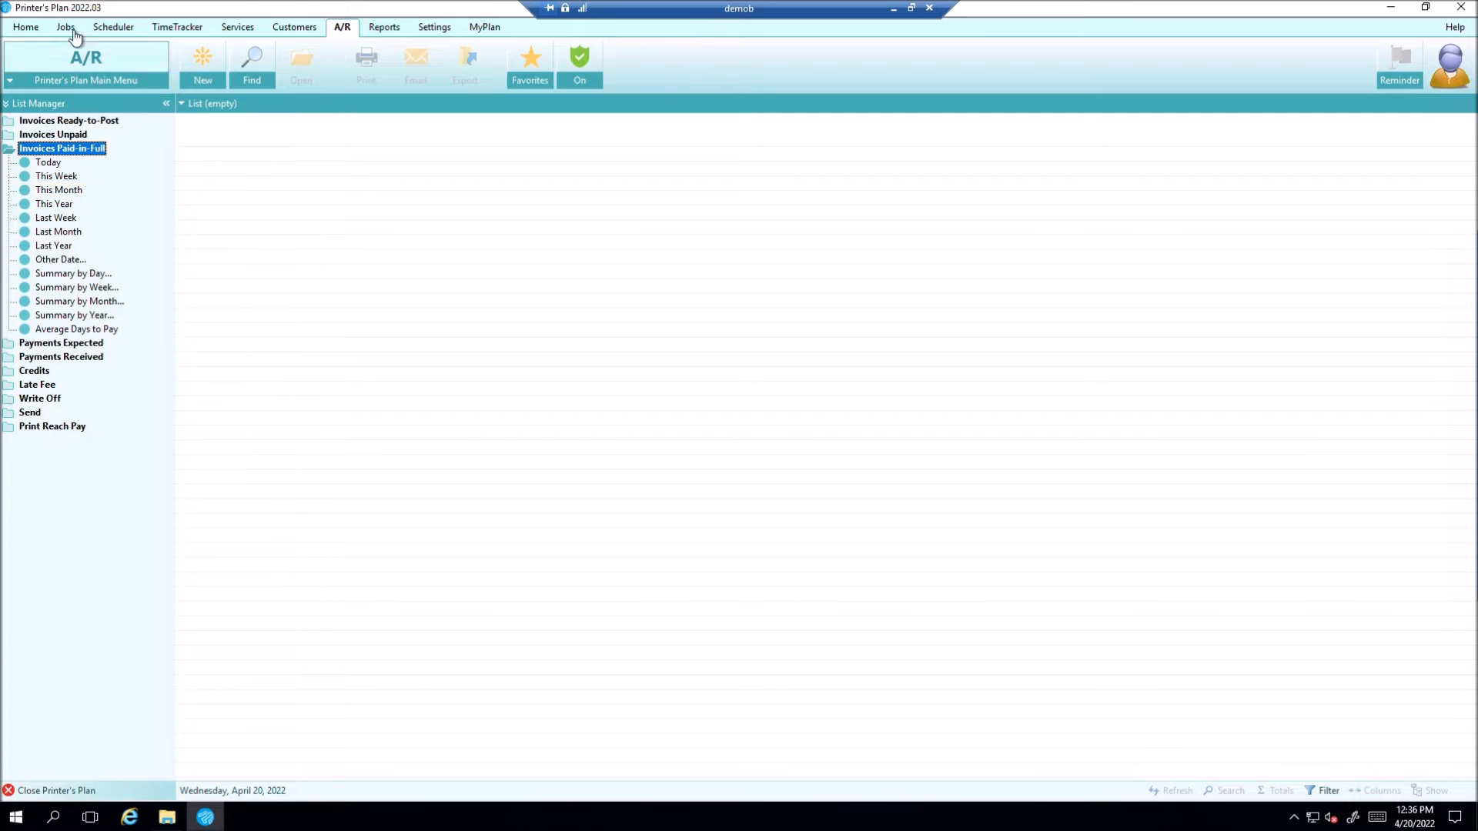
left_click(69, 30)
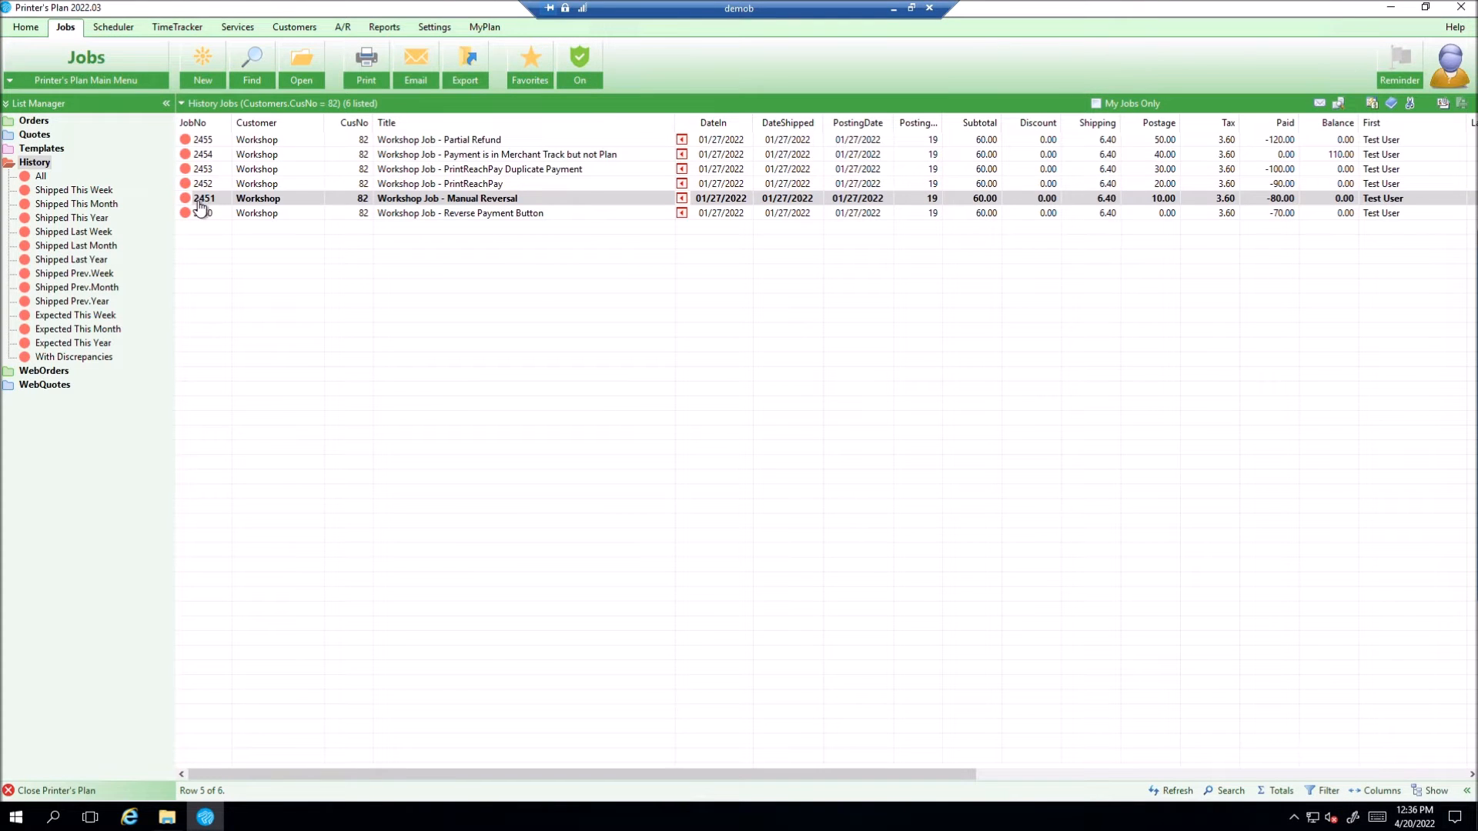
left_click(342, 27)
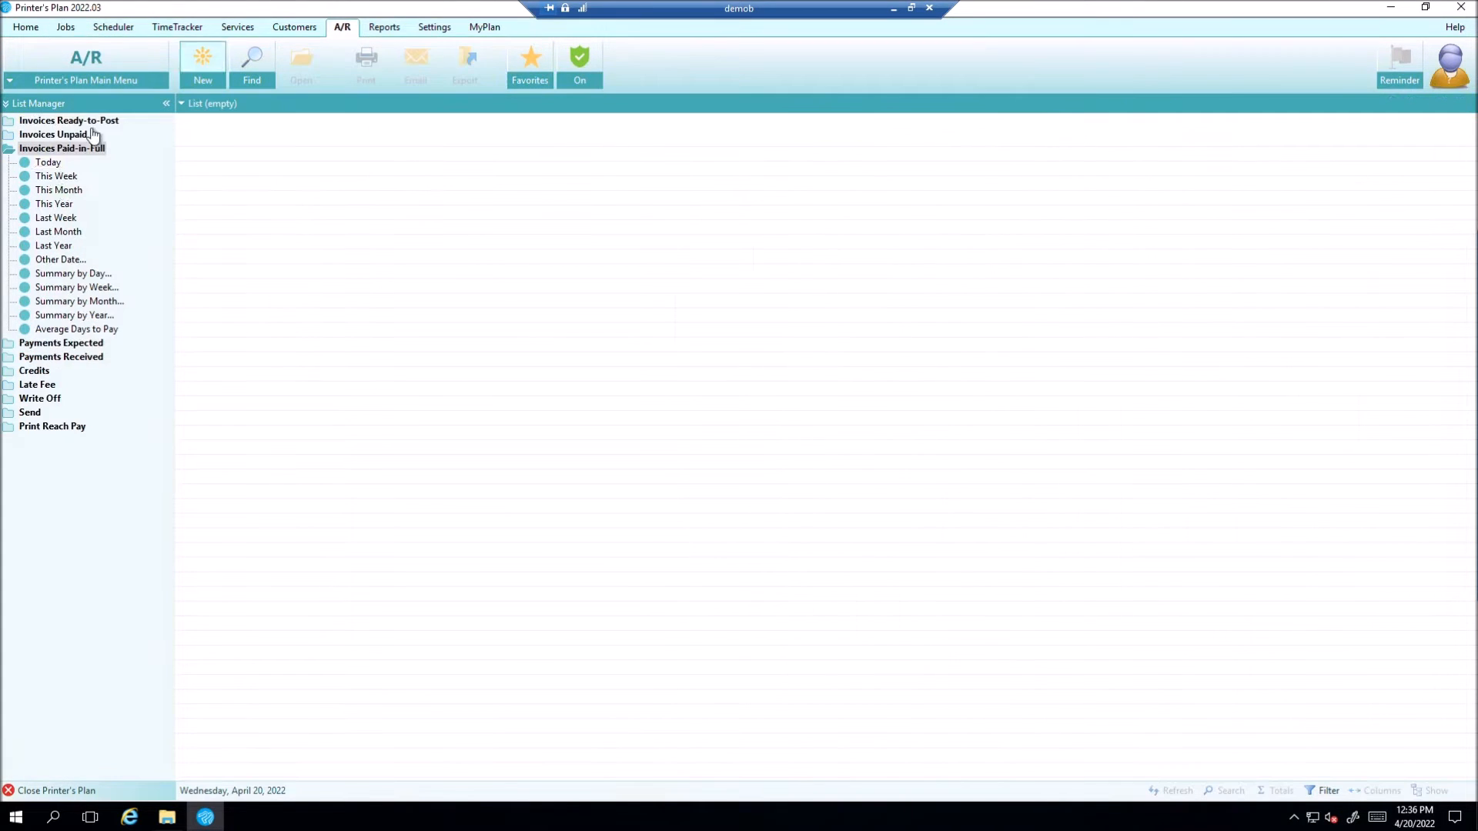
left_click(58, 261)
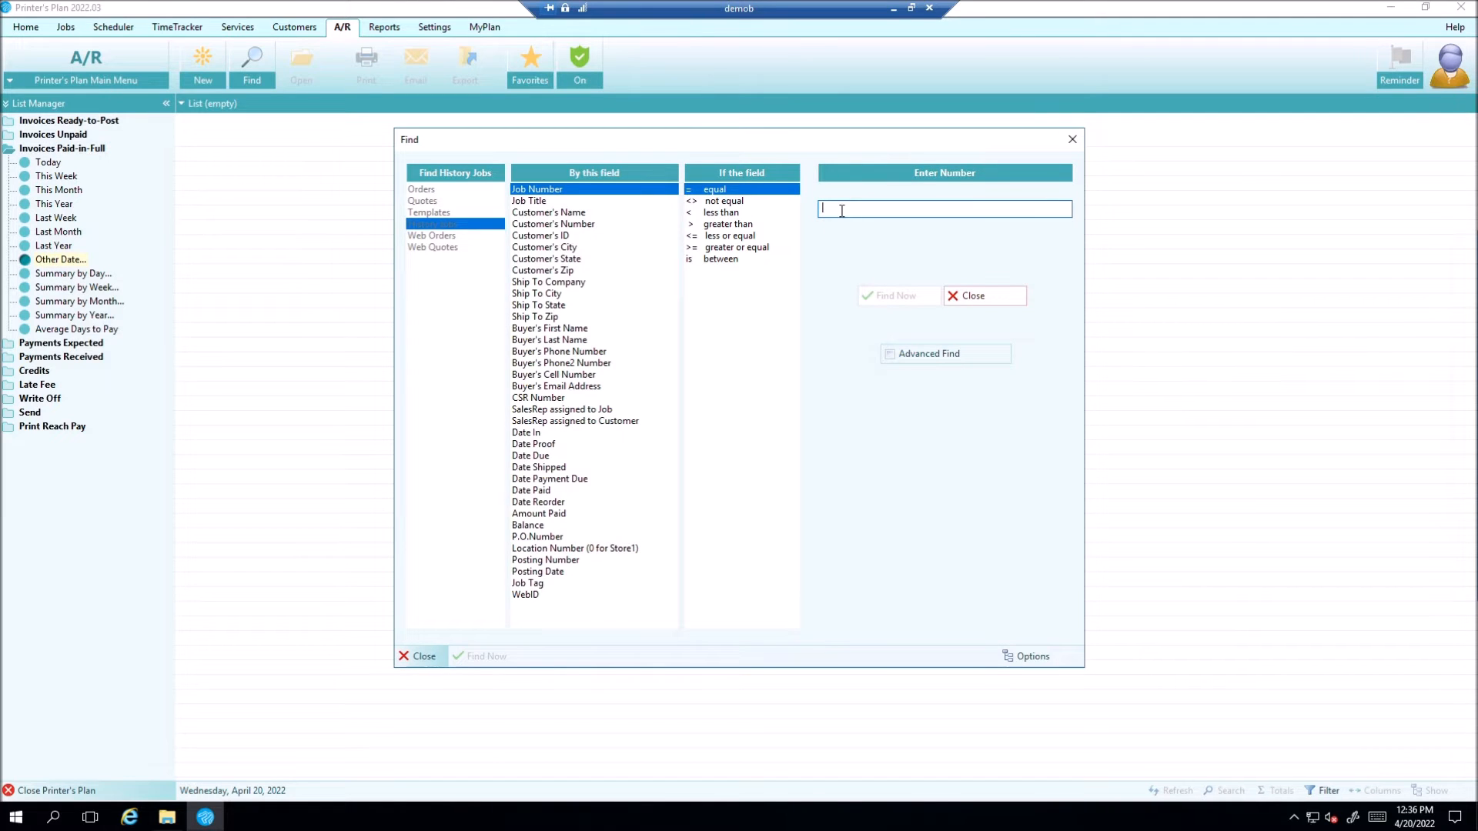
type("2451")
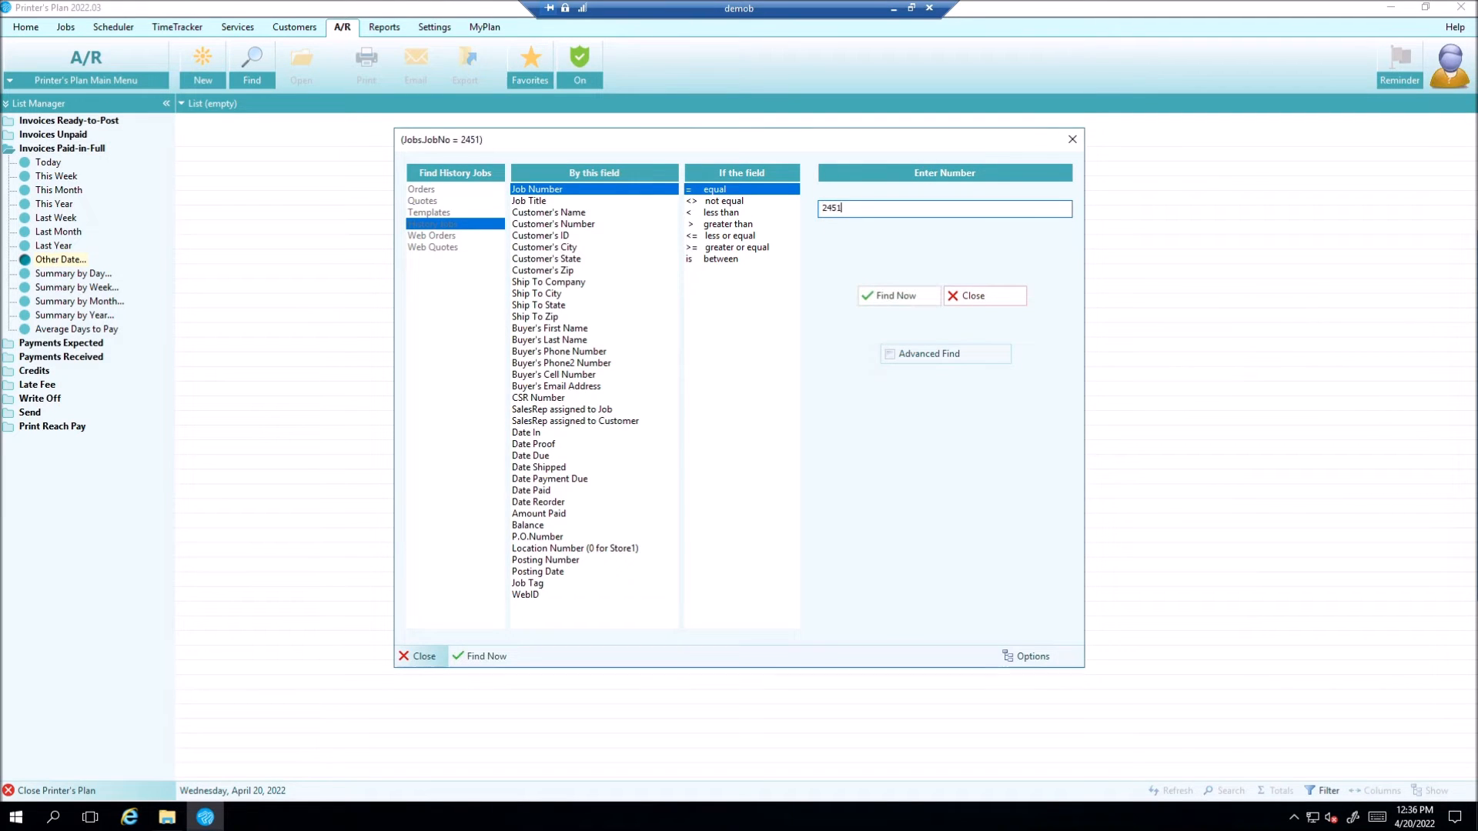
left_click(890, 295)
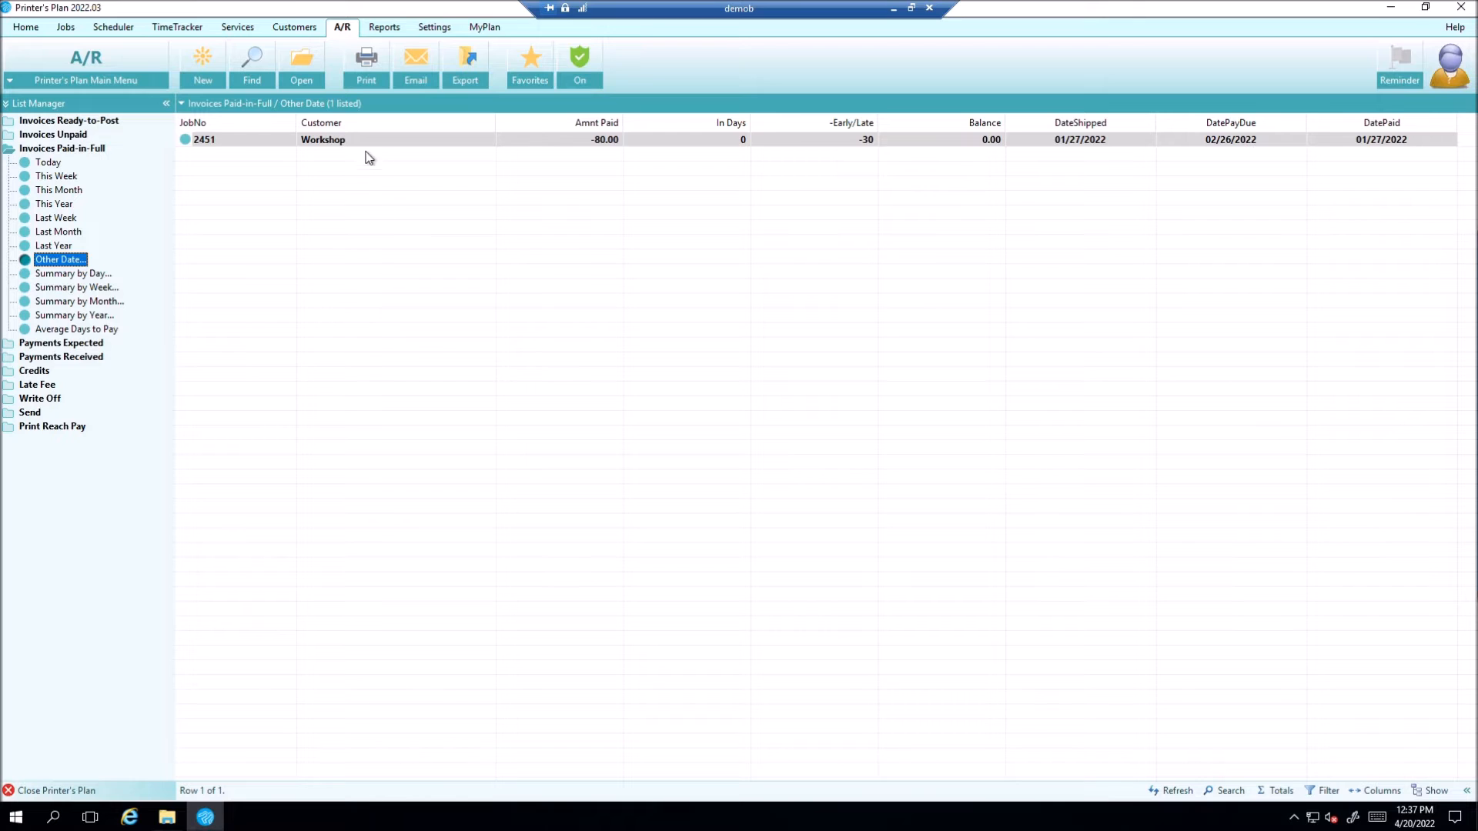
Step: Open the Workshop Manual Reversal job from the paid-in-full invoices, set its Paid amount to 0 in the job totals, and close it
double_click(368, 142)
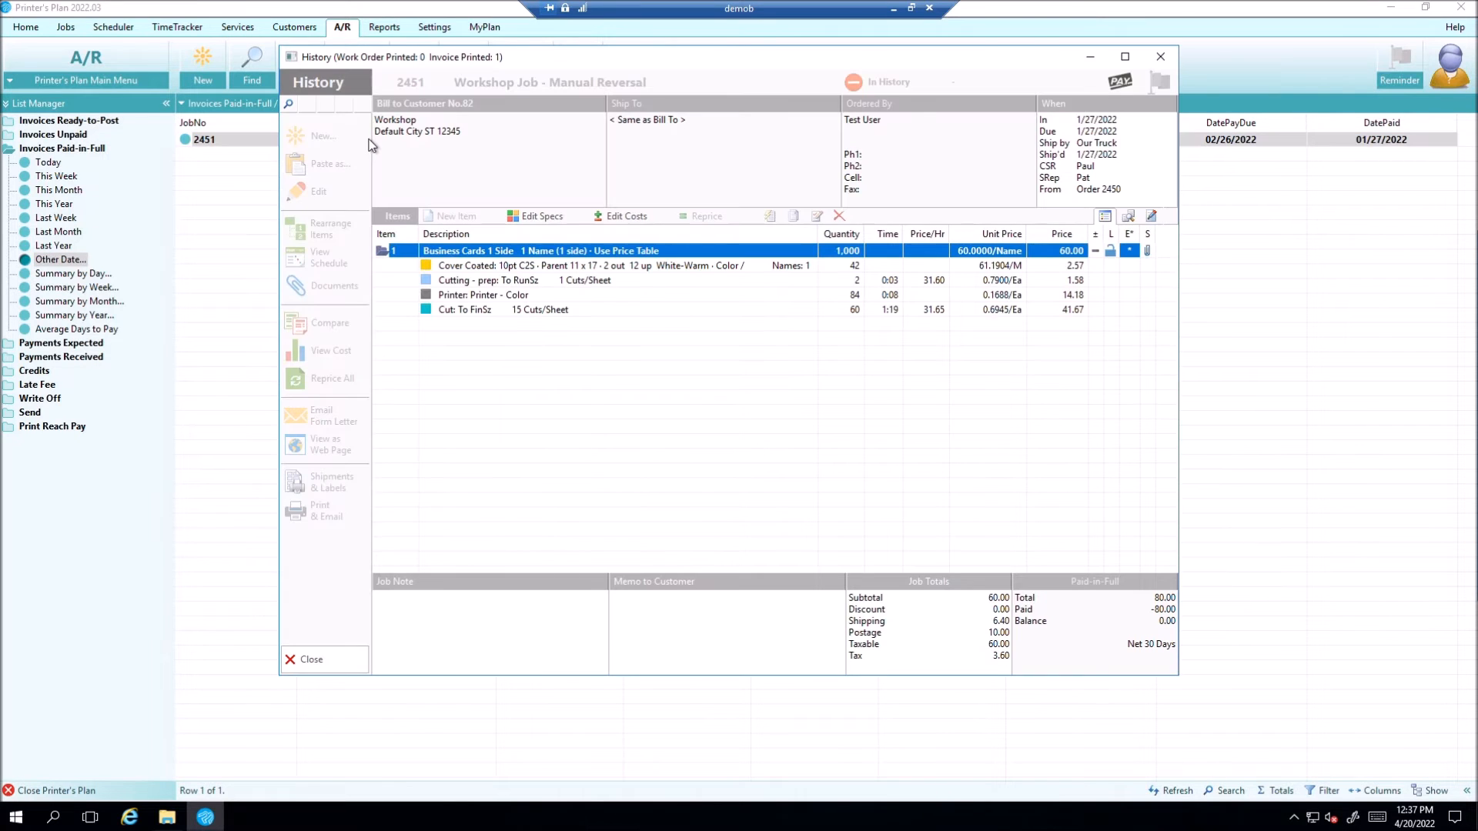
double_click(926, 611)
left_click(766, 340)
type("0")
left_click(693, 541)
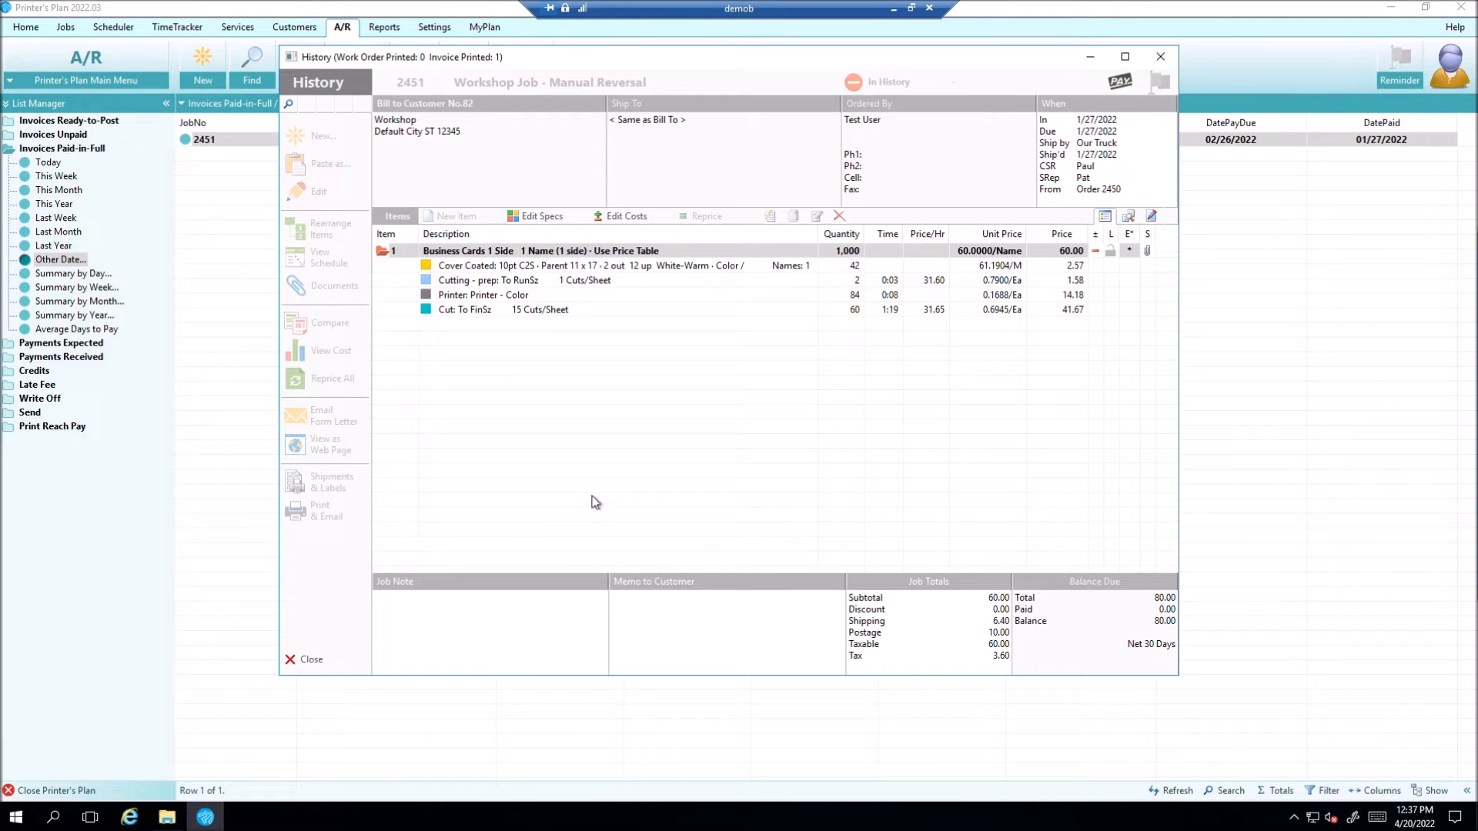
left_click(315, 660)
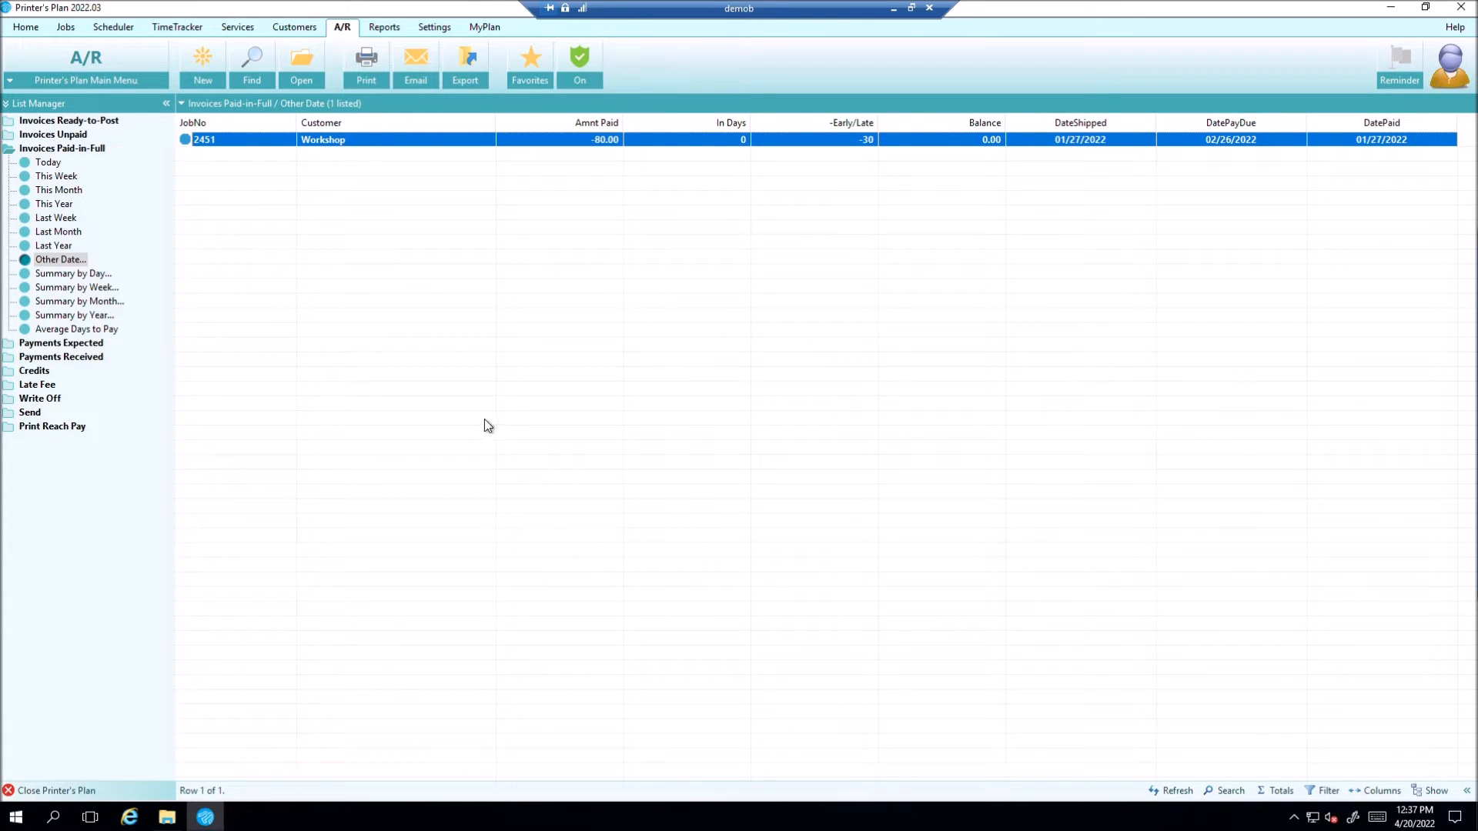
left_click(326, 183)
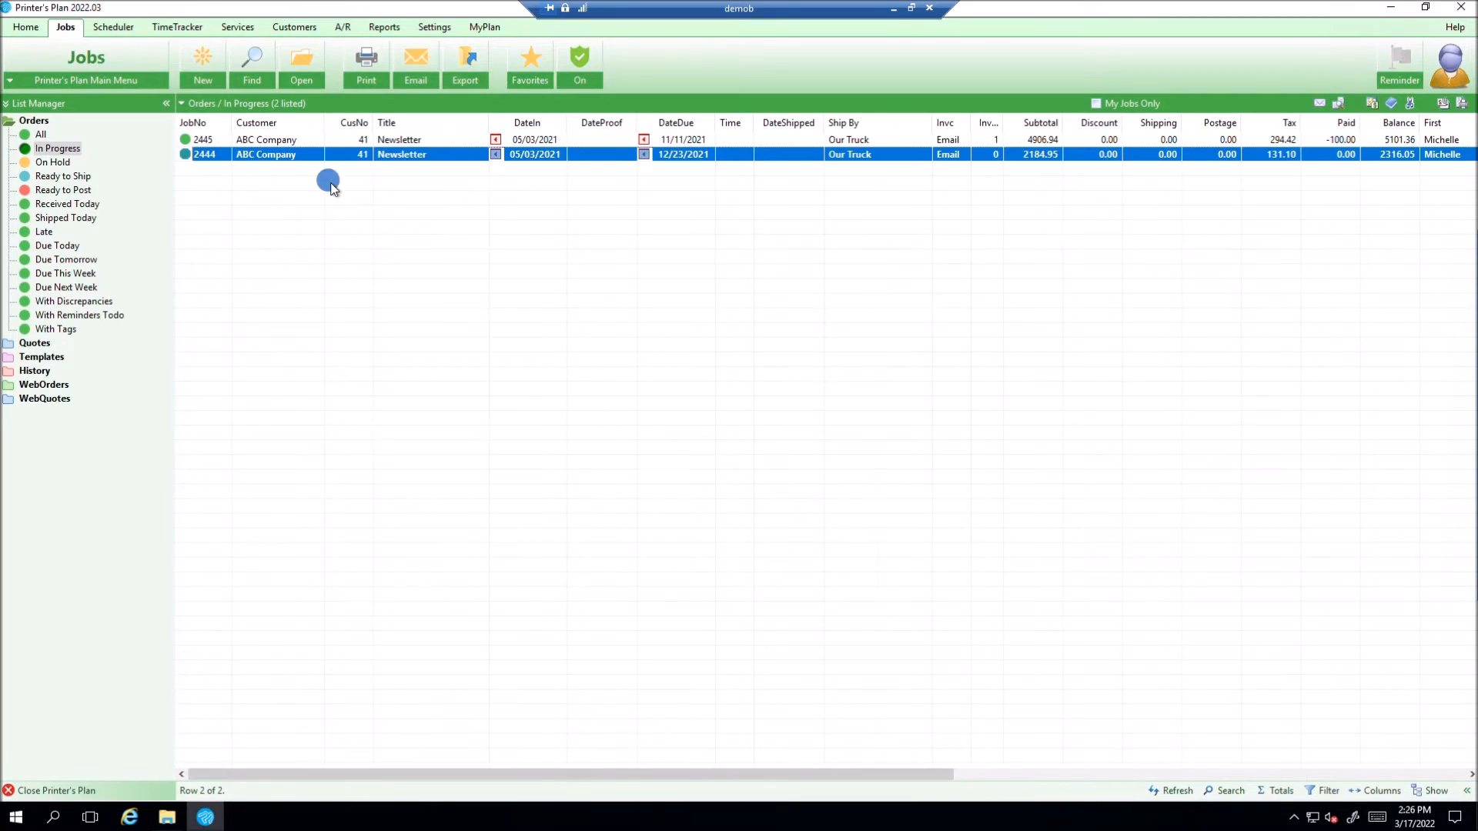
Step: Make the ABC Company Newsletter order due 12/23/2021 ready to post, refresh the list, and find it among the Ready to Post orders
left_click(300, 150)
right_click(294, 160)
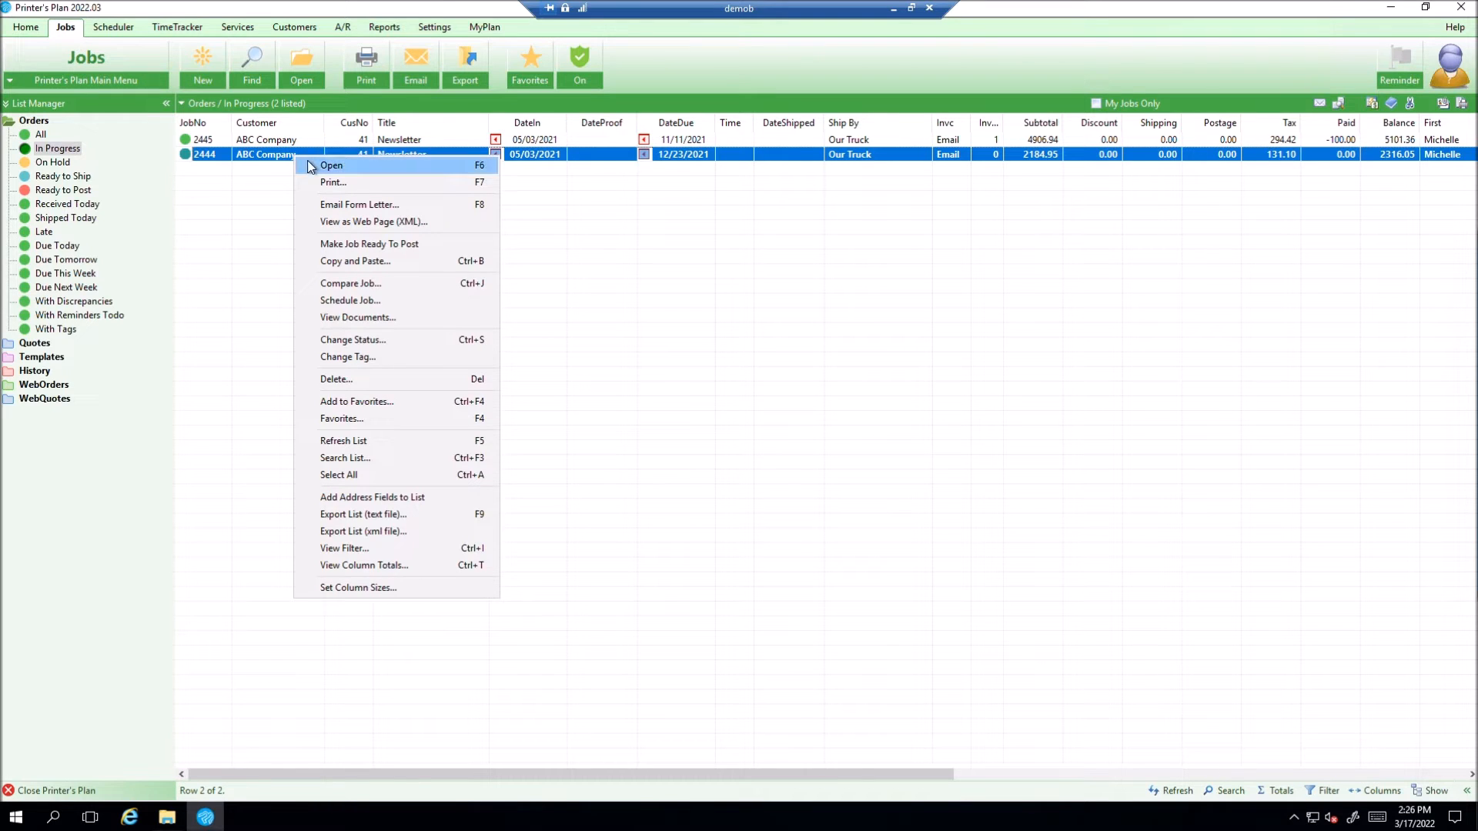
left_click(315, 244)
left_click(775, 445)
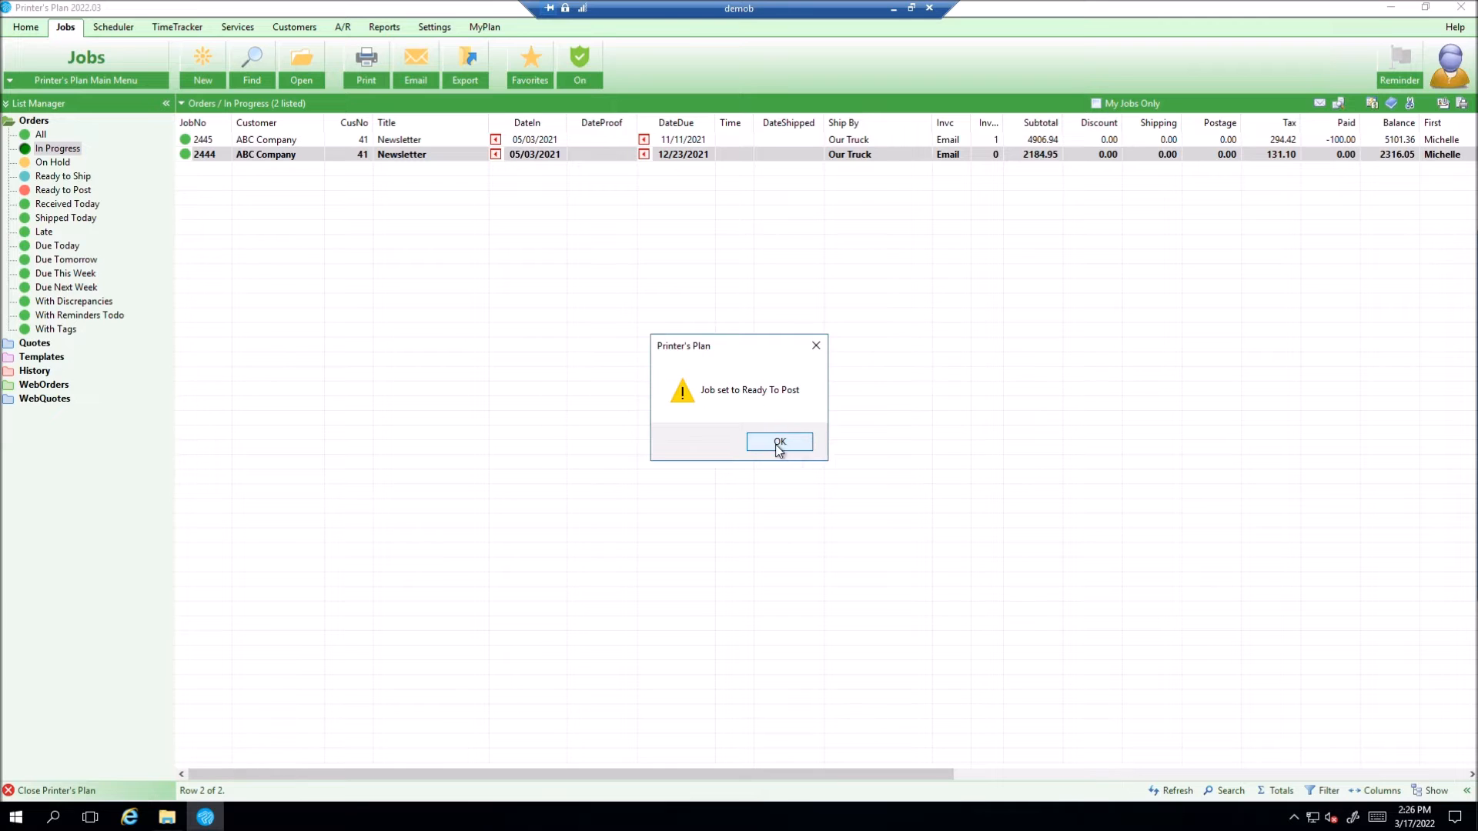
left_click(777, 445)
left_click(1160, 788)
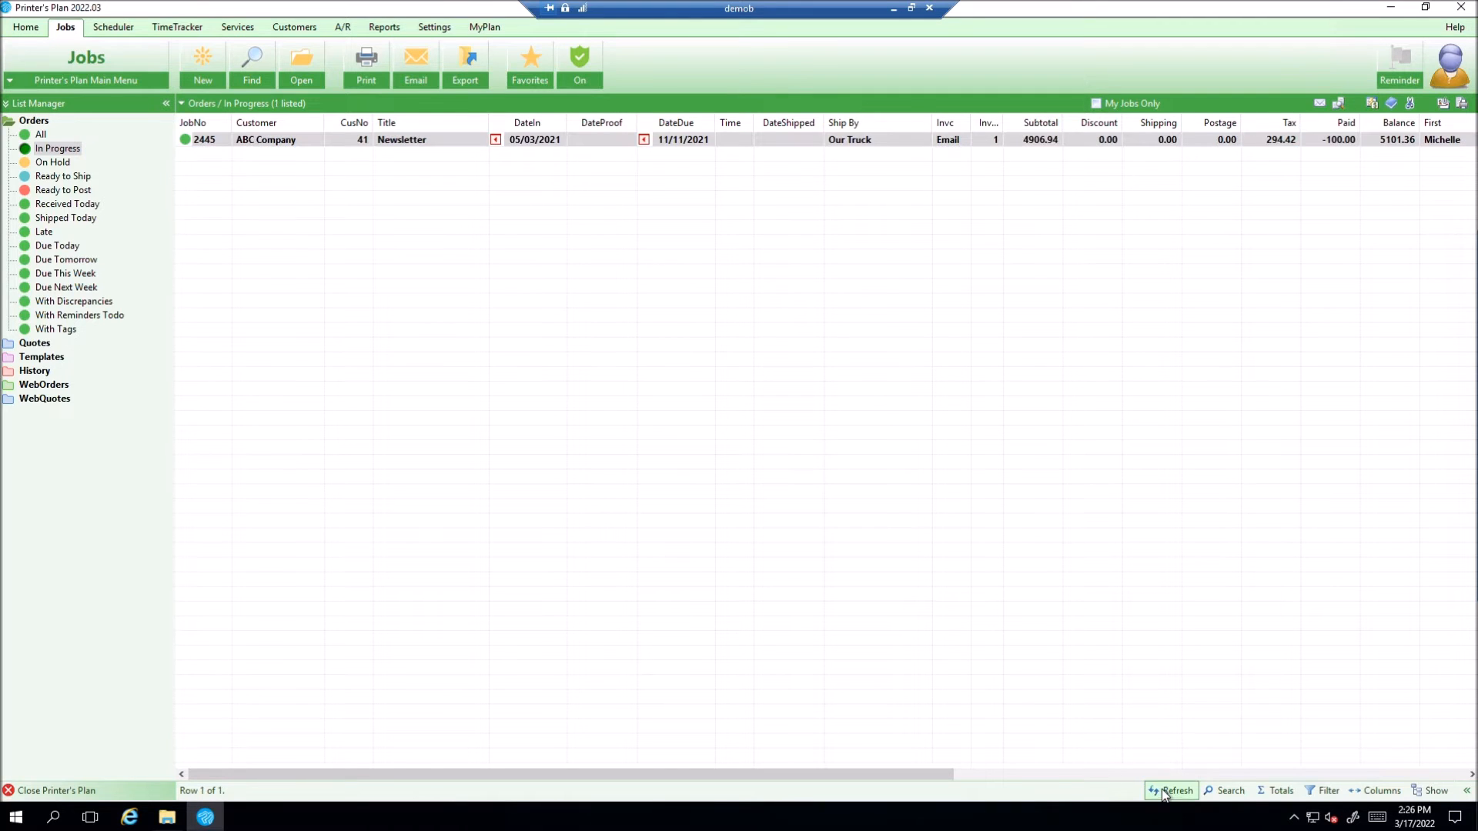
left_click(66, 192)
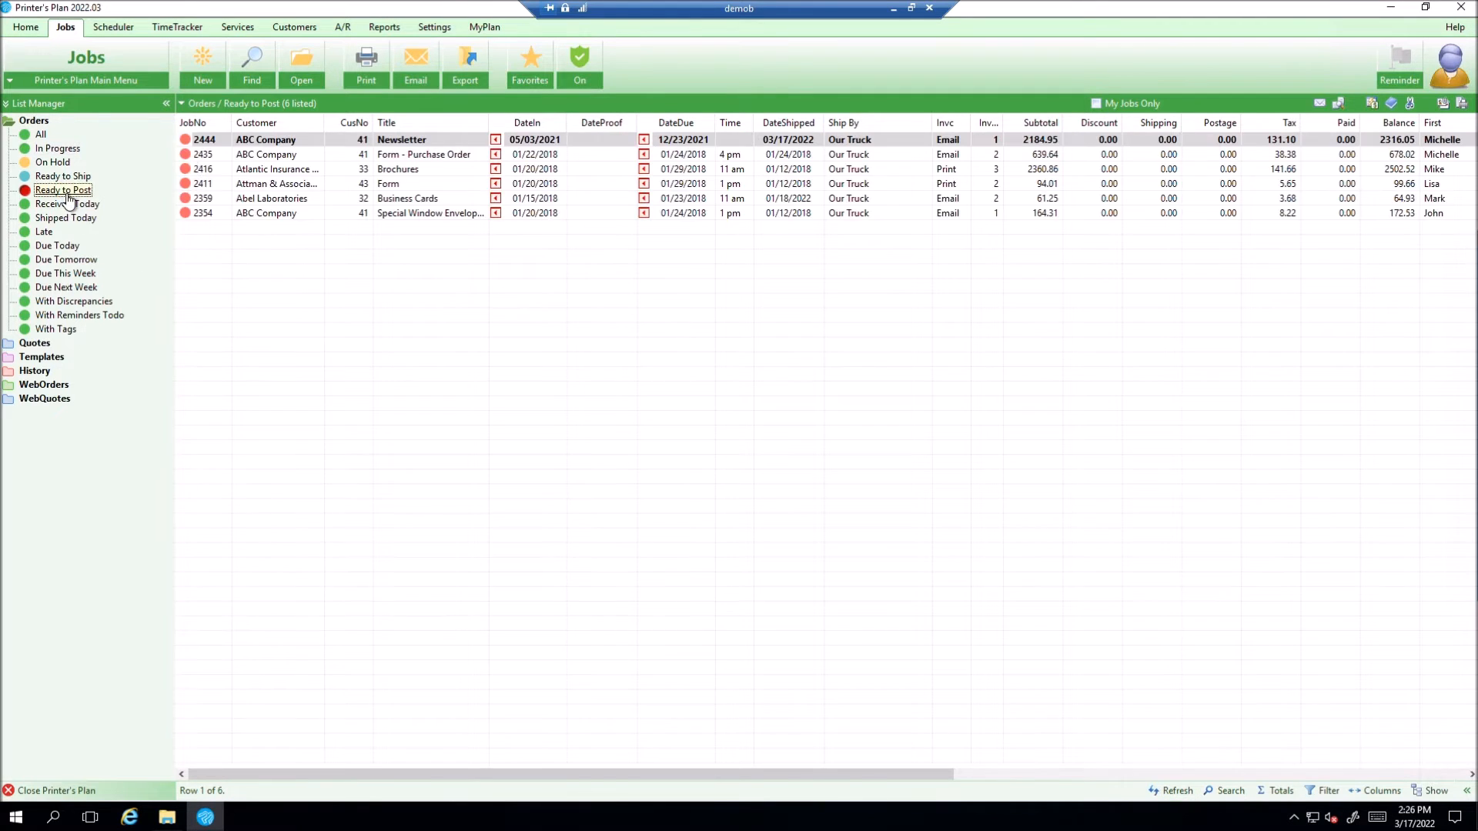
left_click(220, 140)
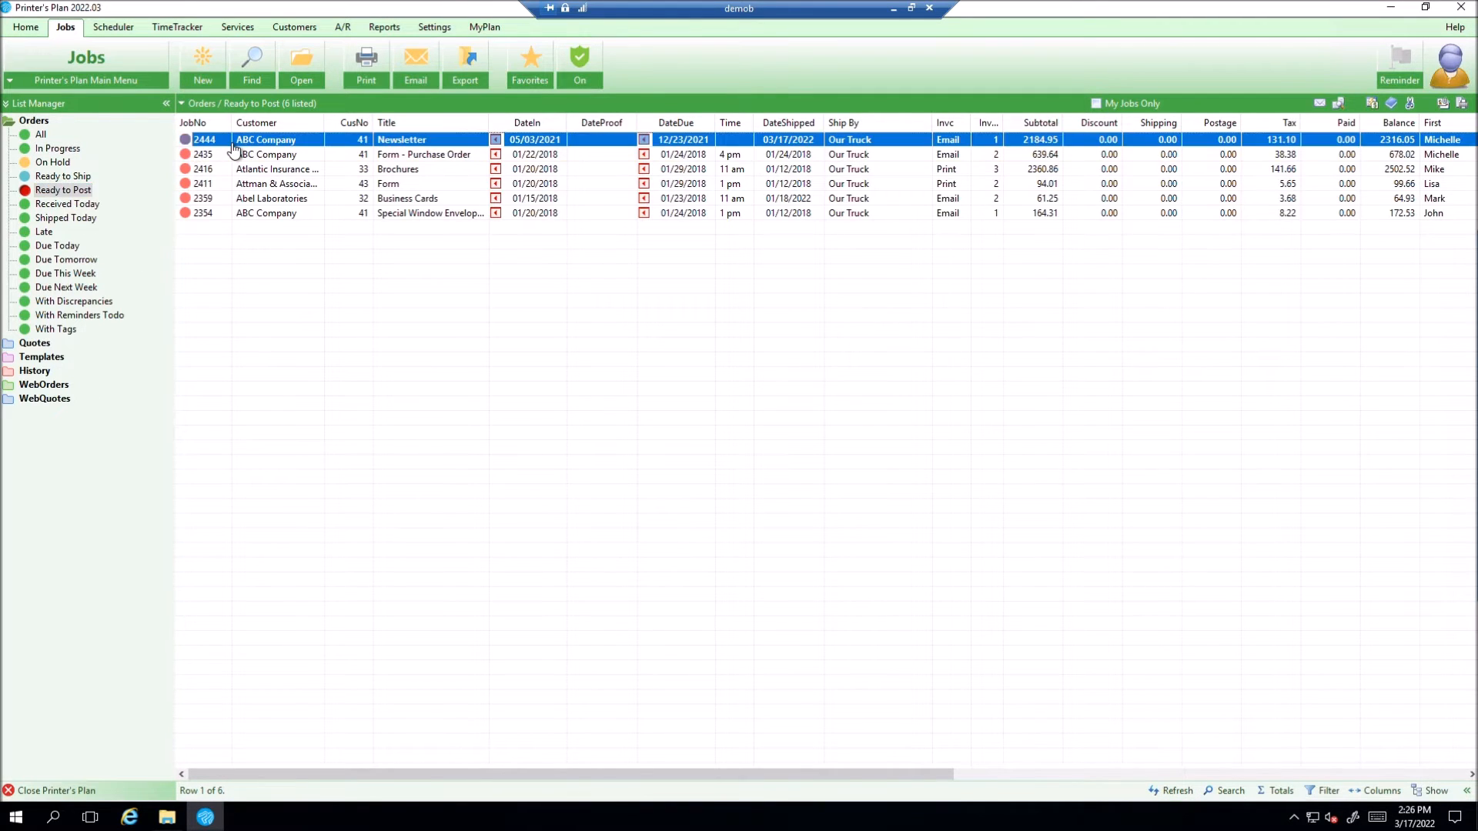
Step: Open the same Newsletter order from the A/R ready-to-post invoices and check the Paid amount in its job totals
left_click(343, 27)
left_click(68, 120)
left_click(43, 135)
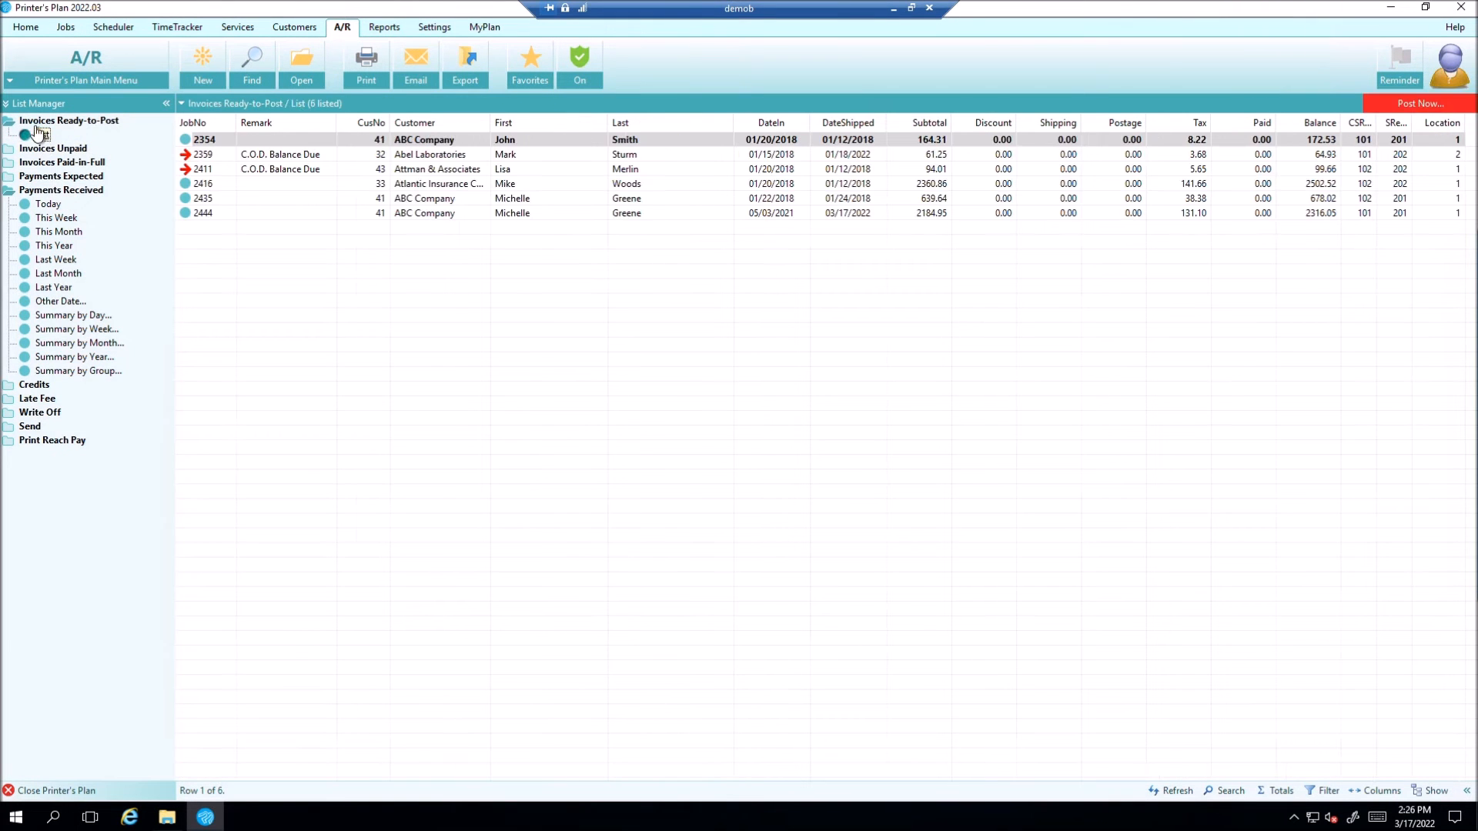
double_click(223, 213)
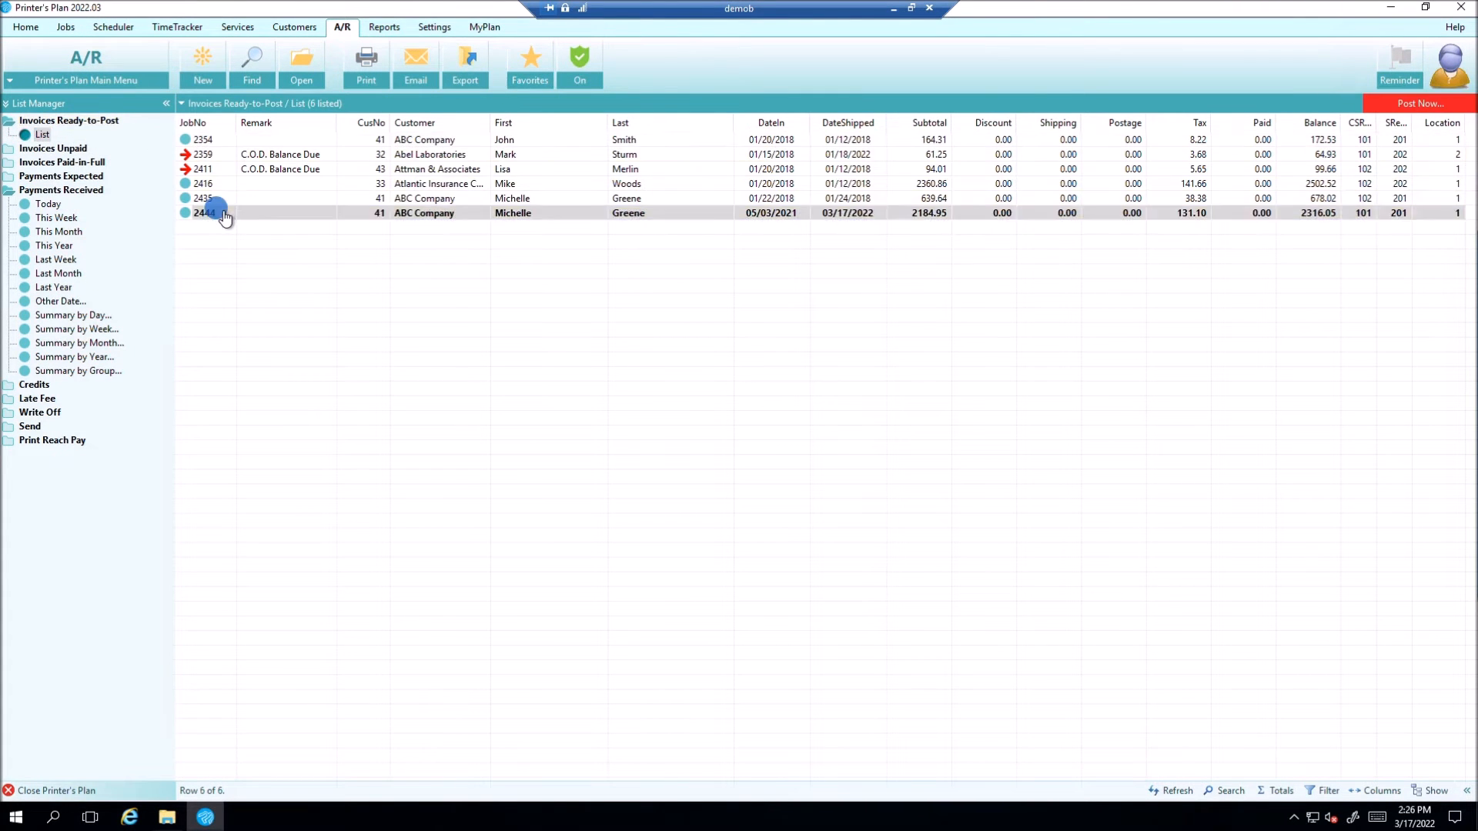
double_click(853, 695)
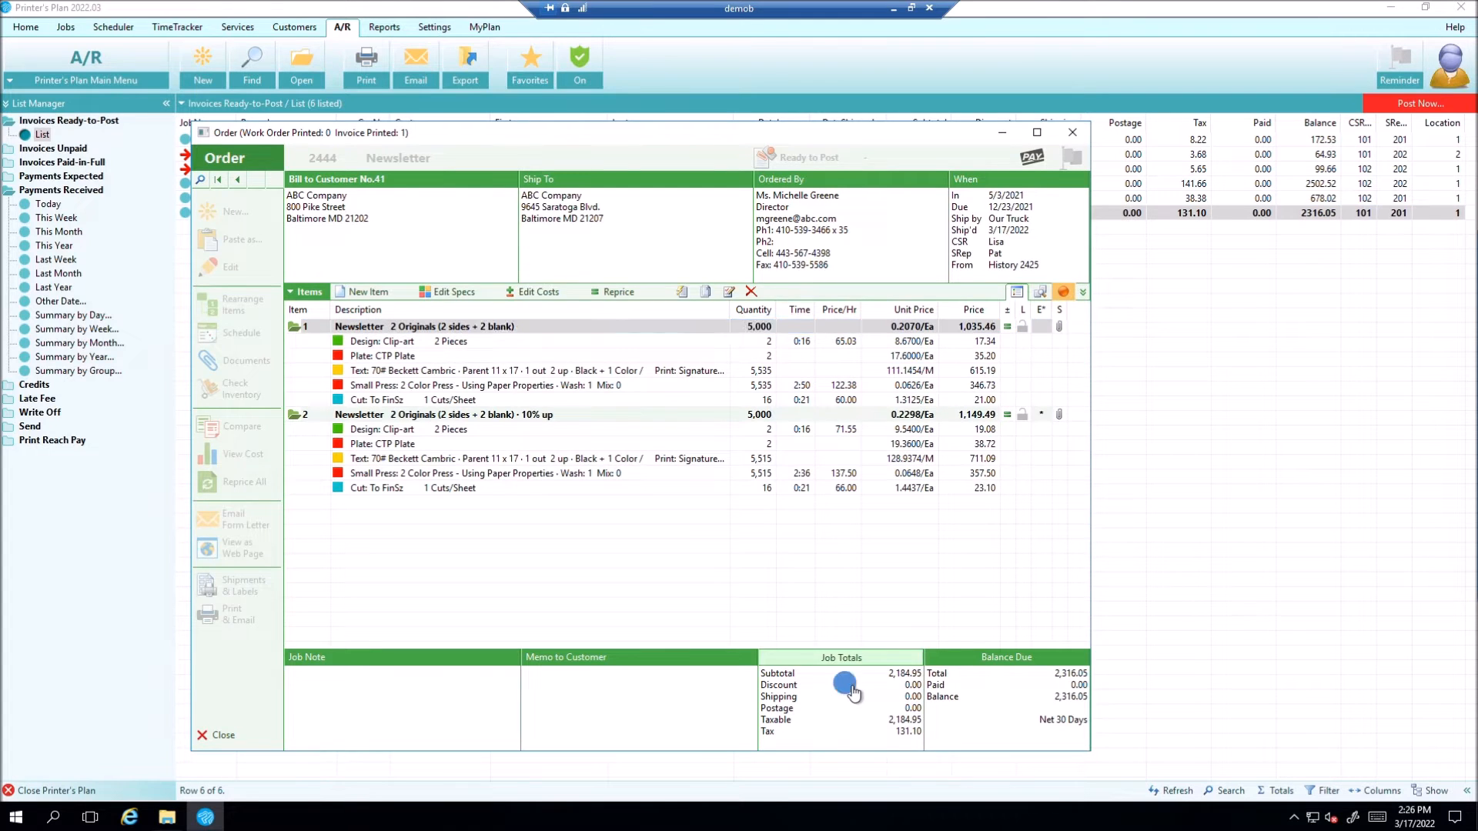
left_click(664, 416)
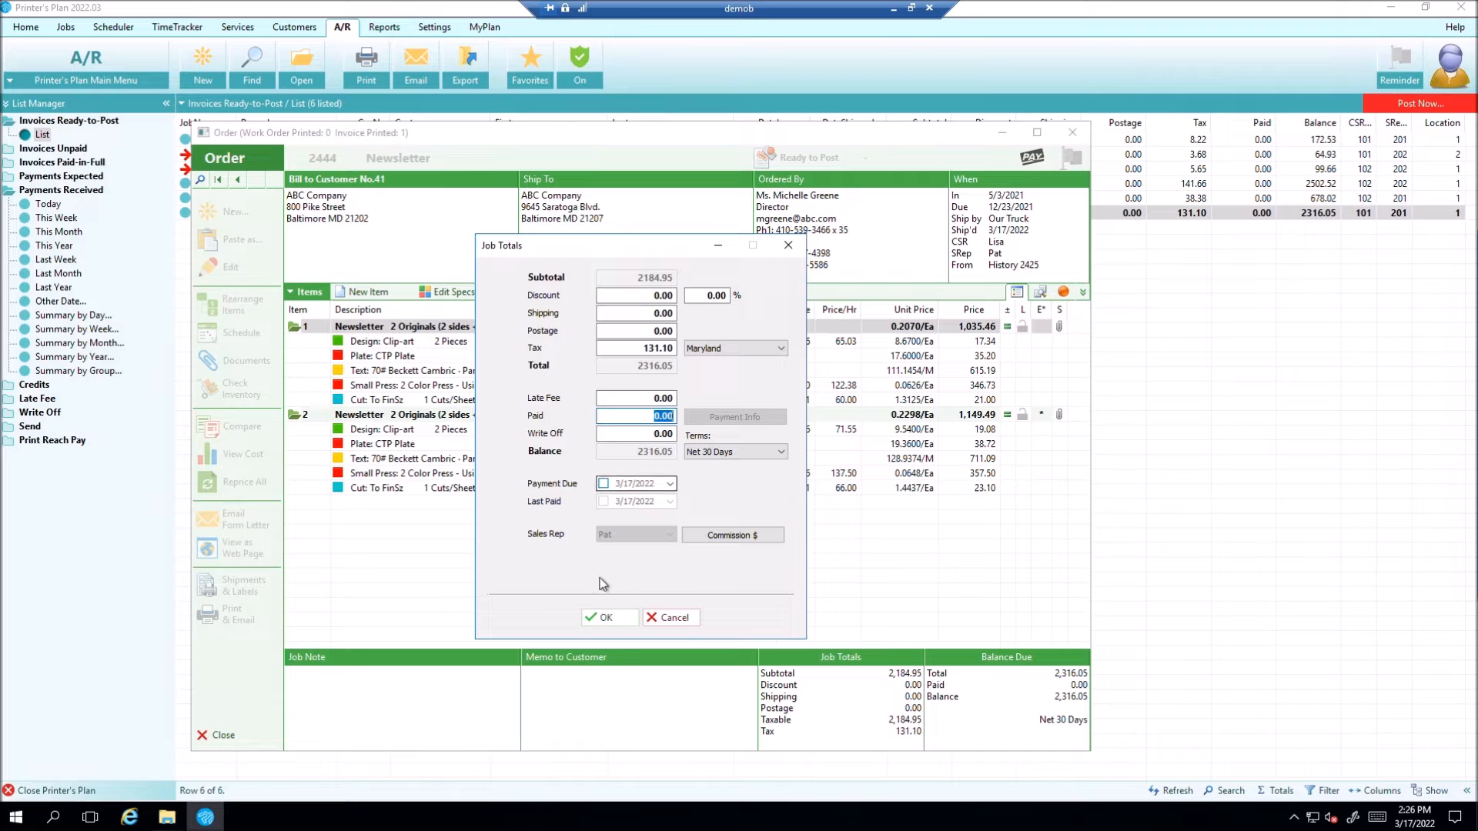
left_click(607, 618)
left_click(219, 733)
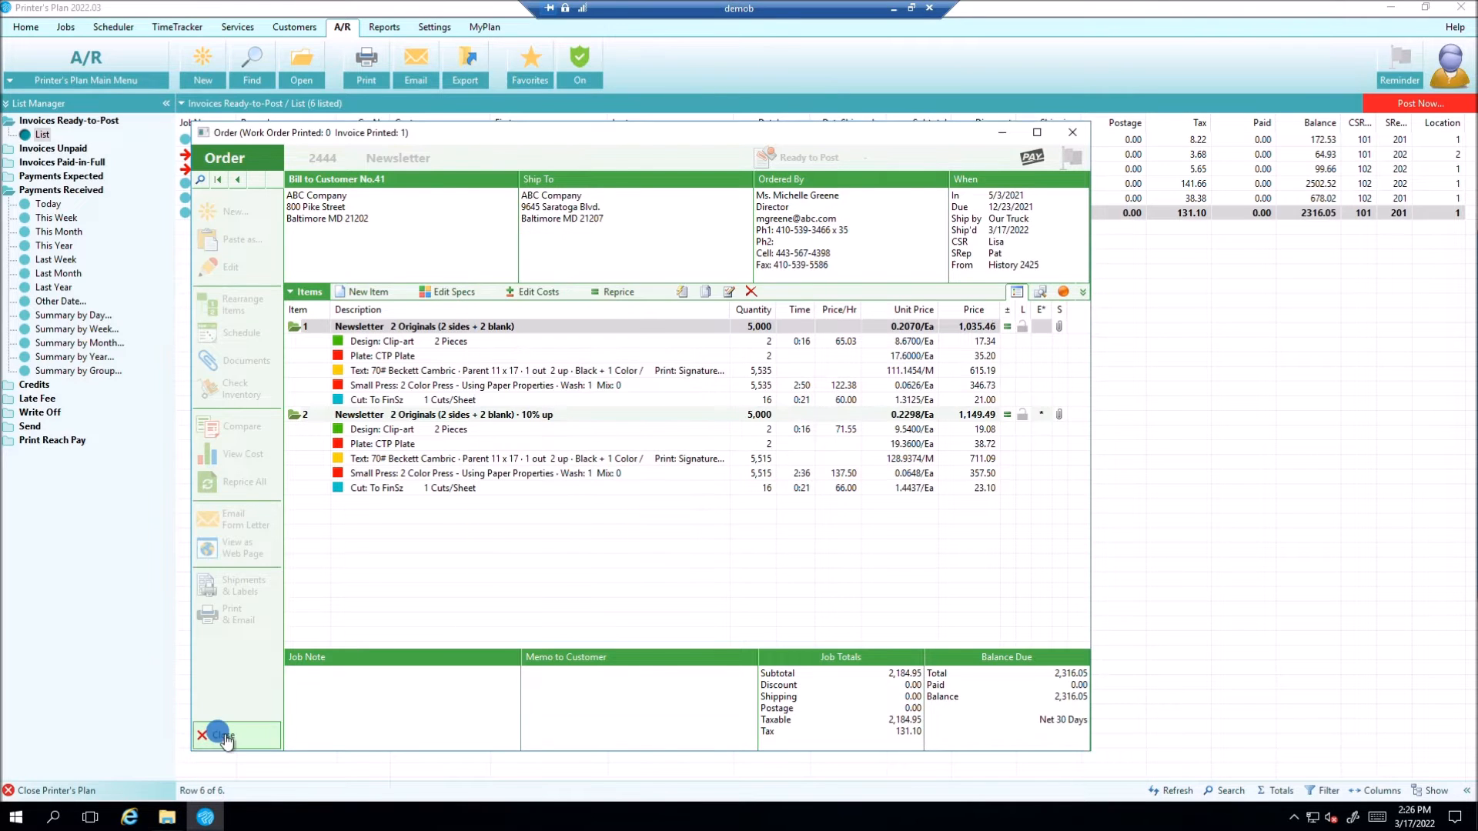
Step: Clear the Shipped date on the ready-to-post Newsletter order and list it among the In Progress orders
left_click(67, 31)
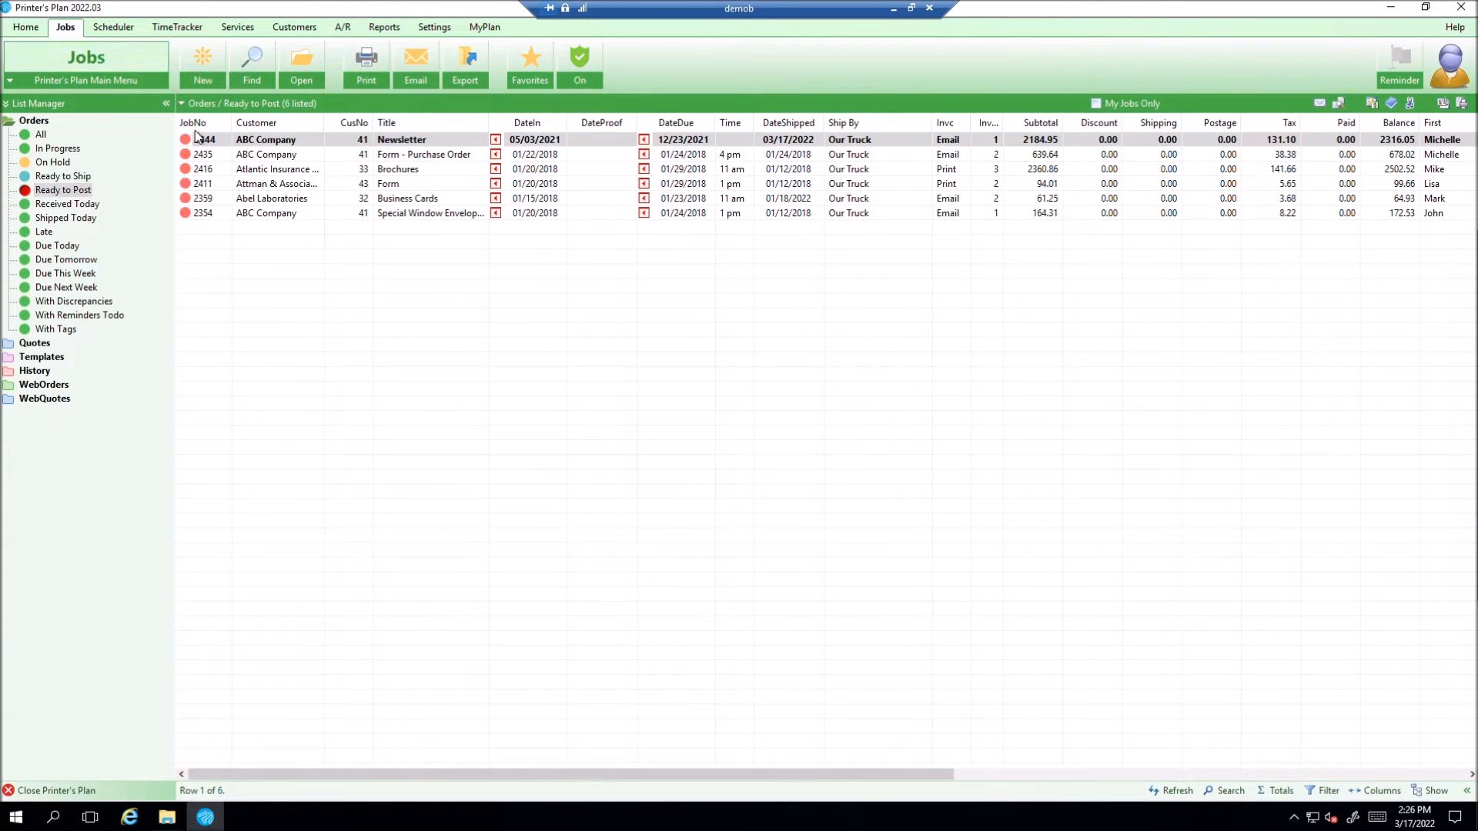
double_click(240, 139)
double_click(994, 238)
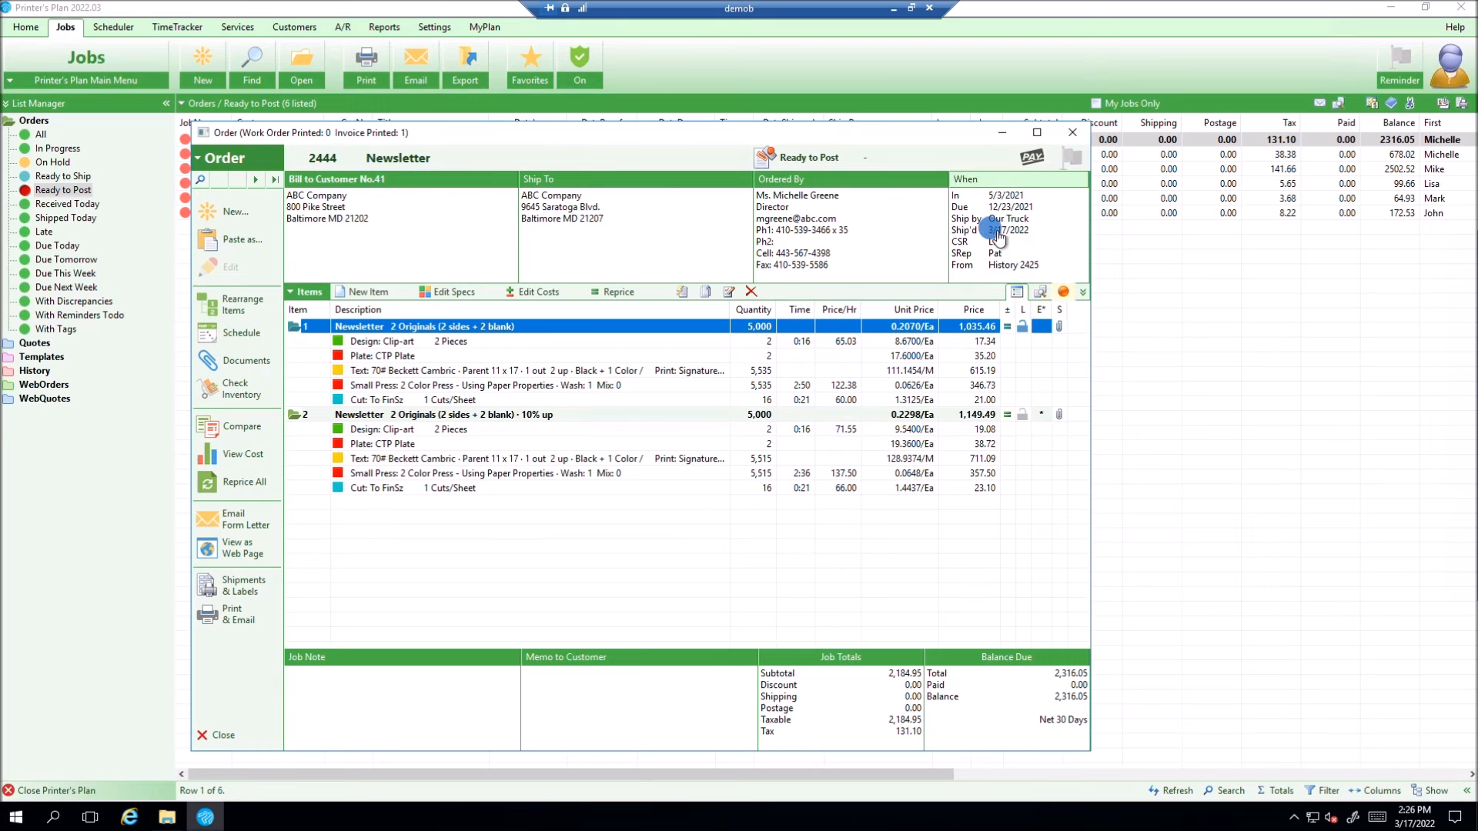
left_click(589, 420)
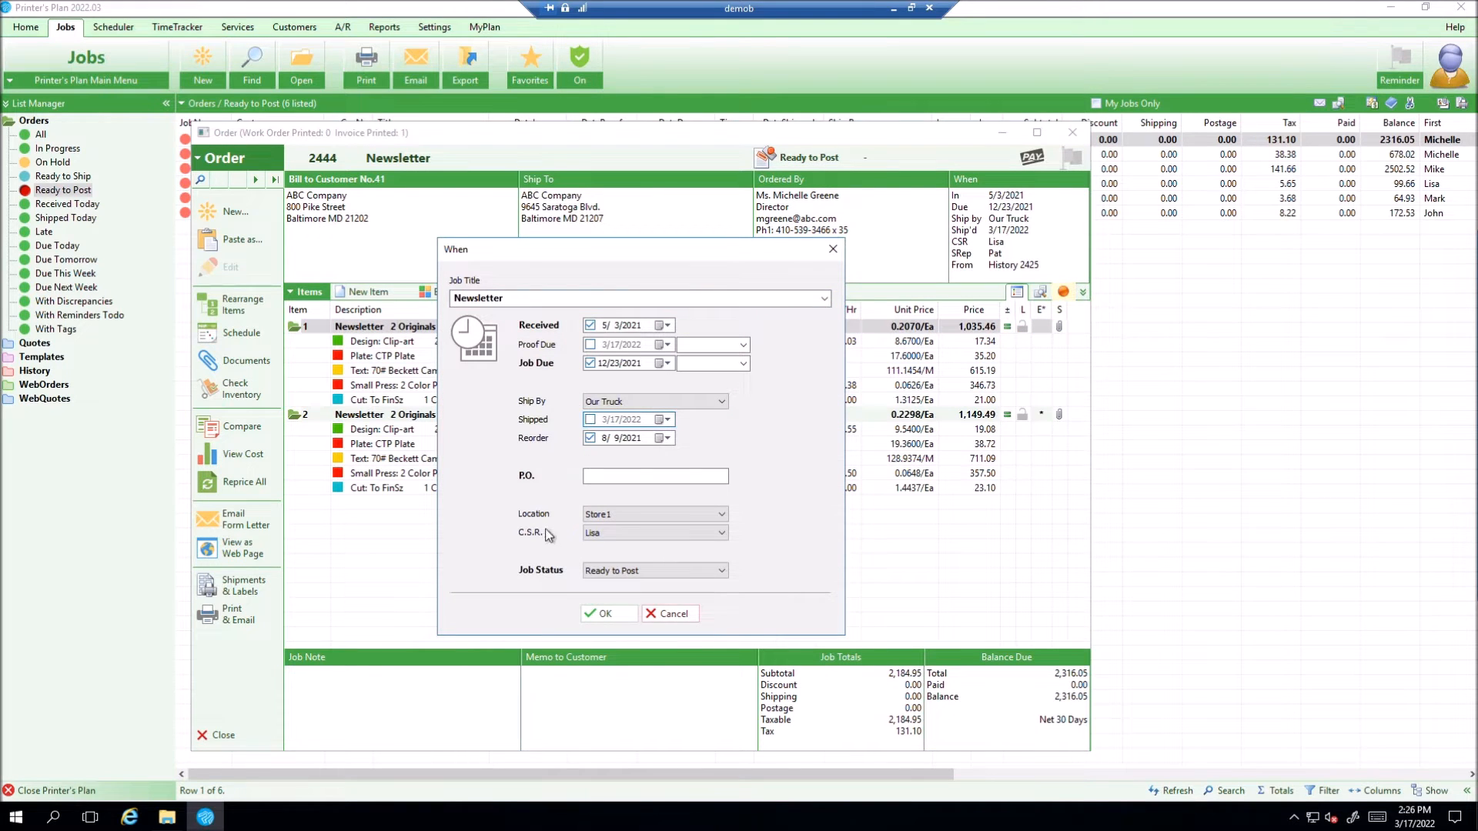
left_click(605, 614)
left_click(221, 735)
left_click(1167, 790)
left_click(57, 150)
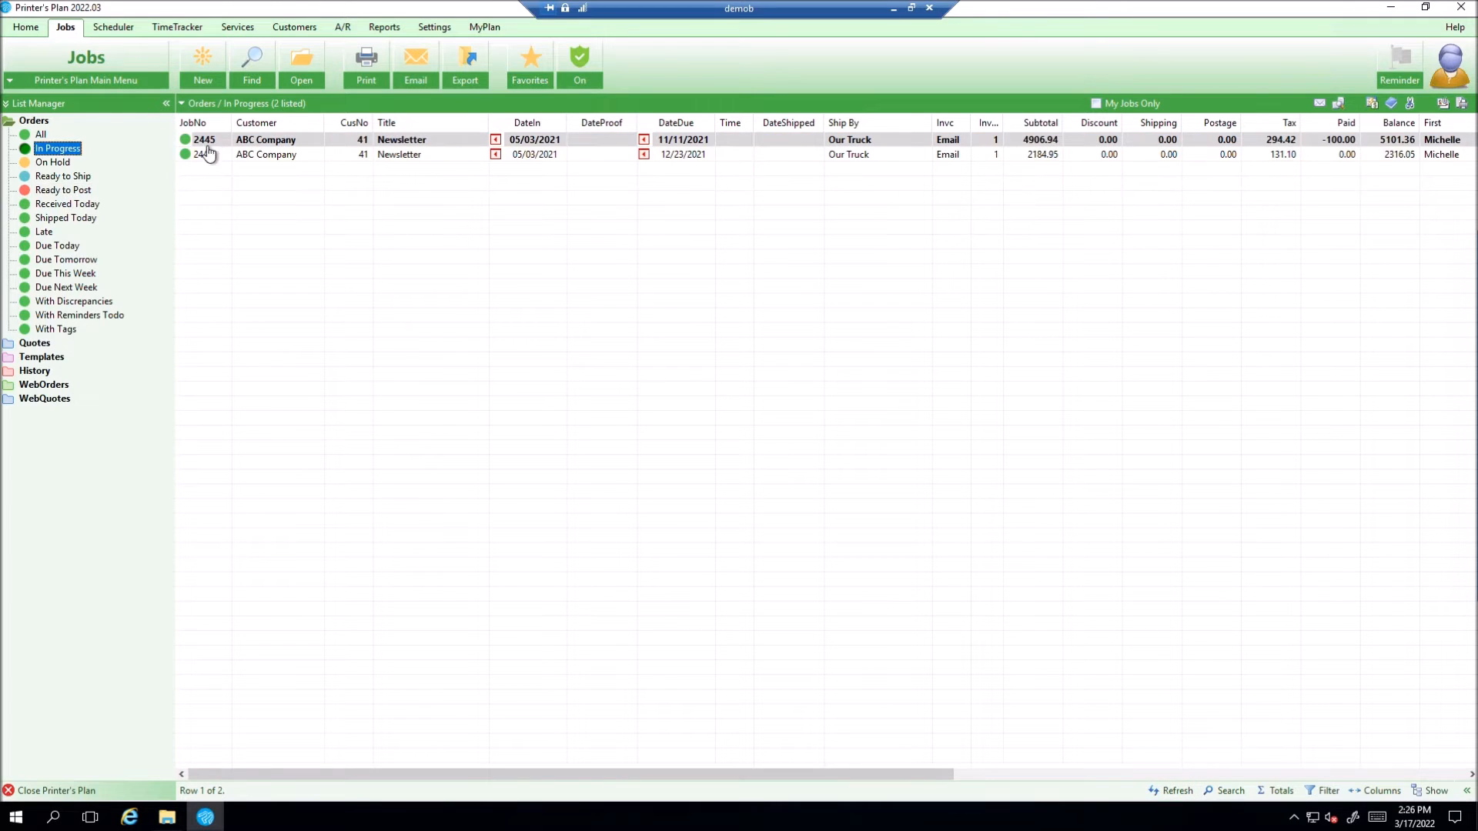
left_click(222, 158)
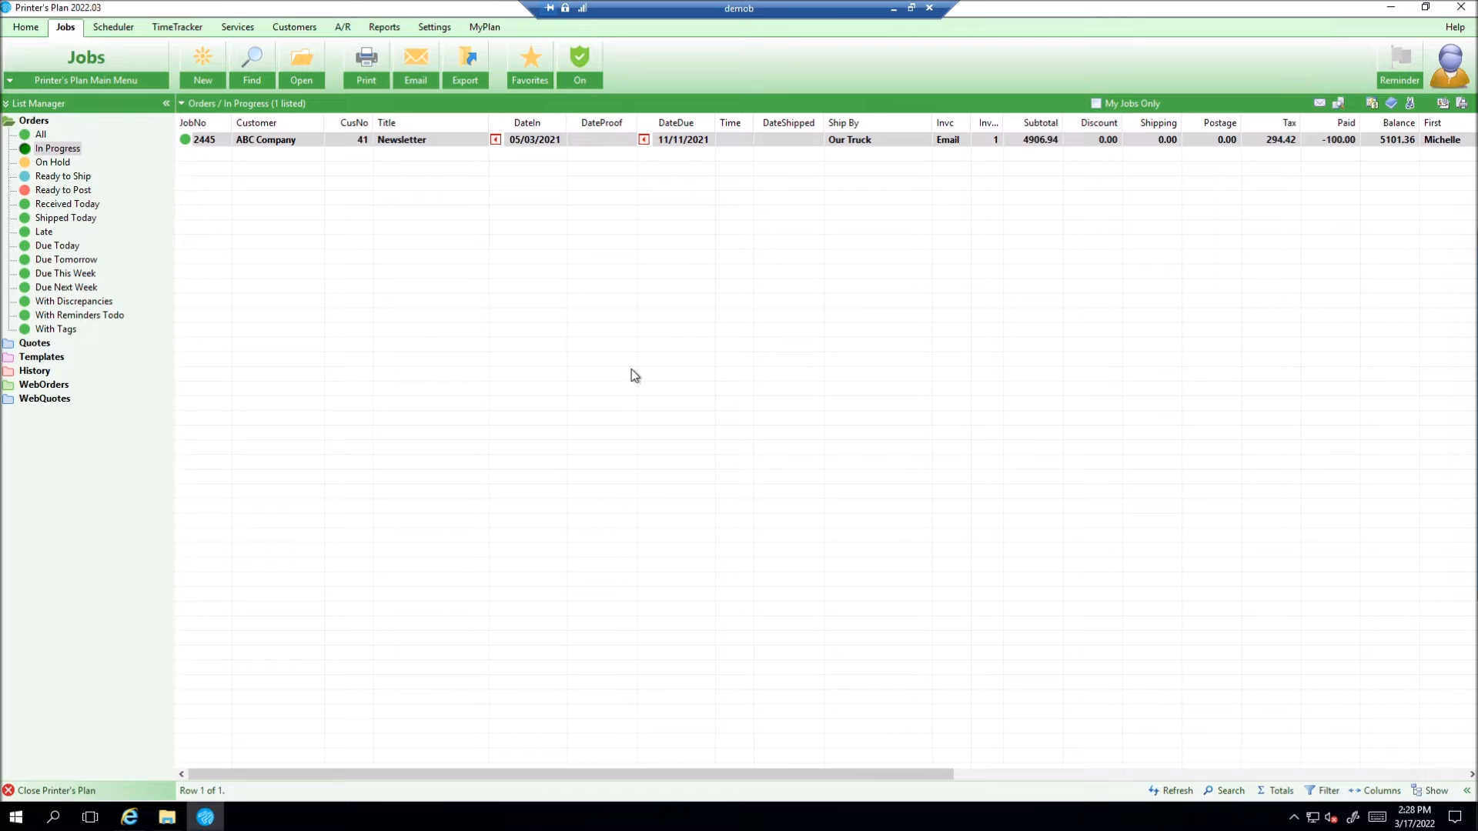
Step: Open the in-progress ABC Company Newsletter order due 11/11/2021 and review its payment memo and balance
left_click(318, 140)
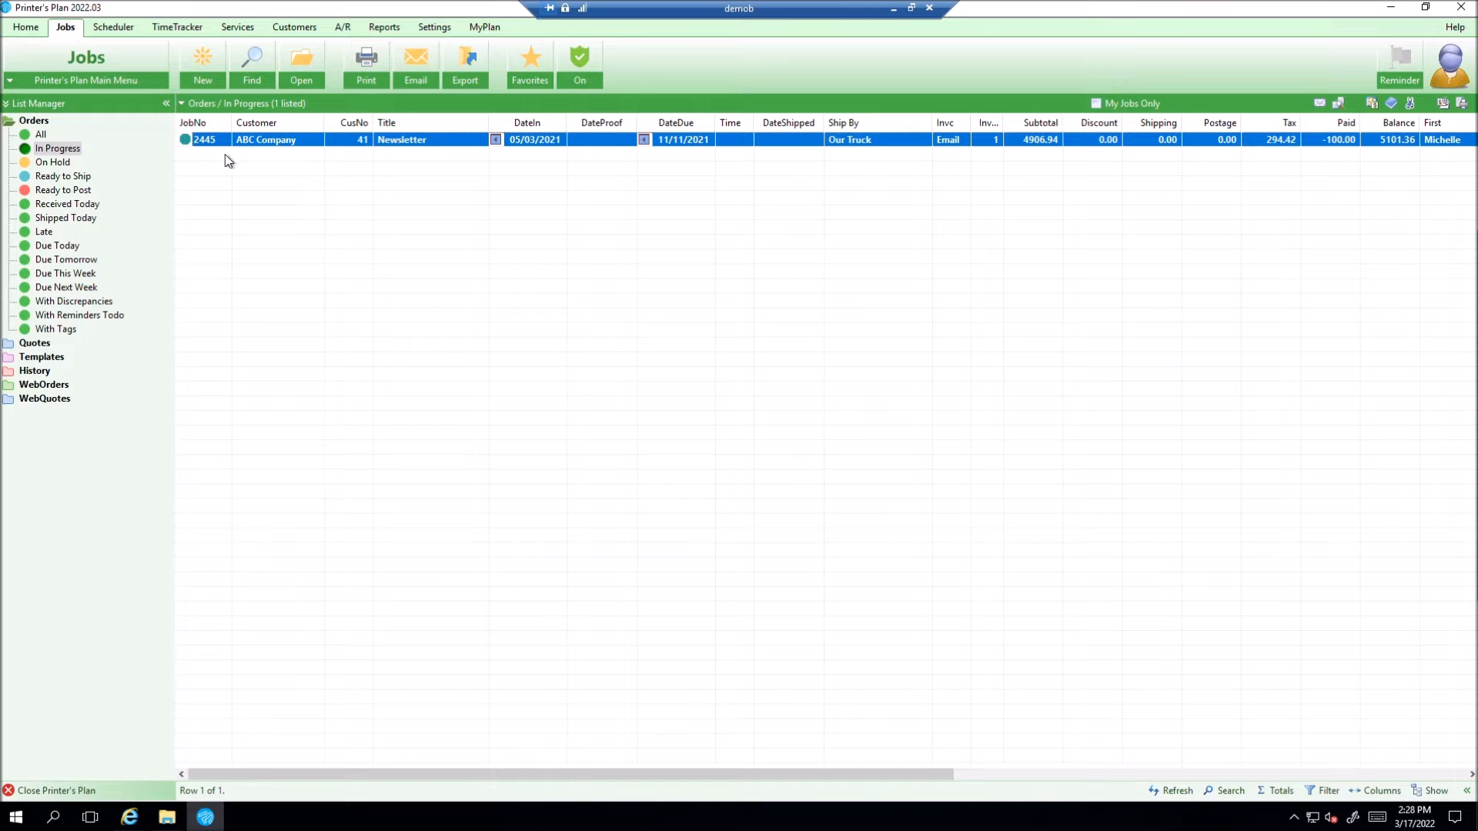
left_click(272, 220)
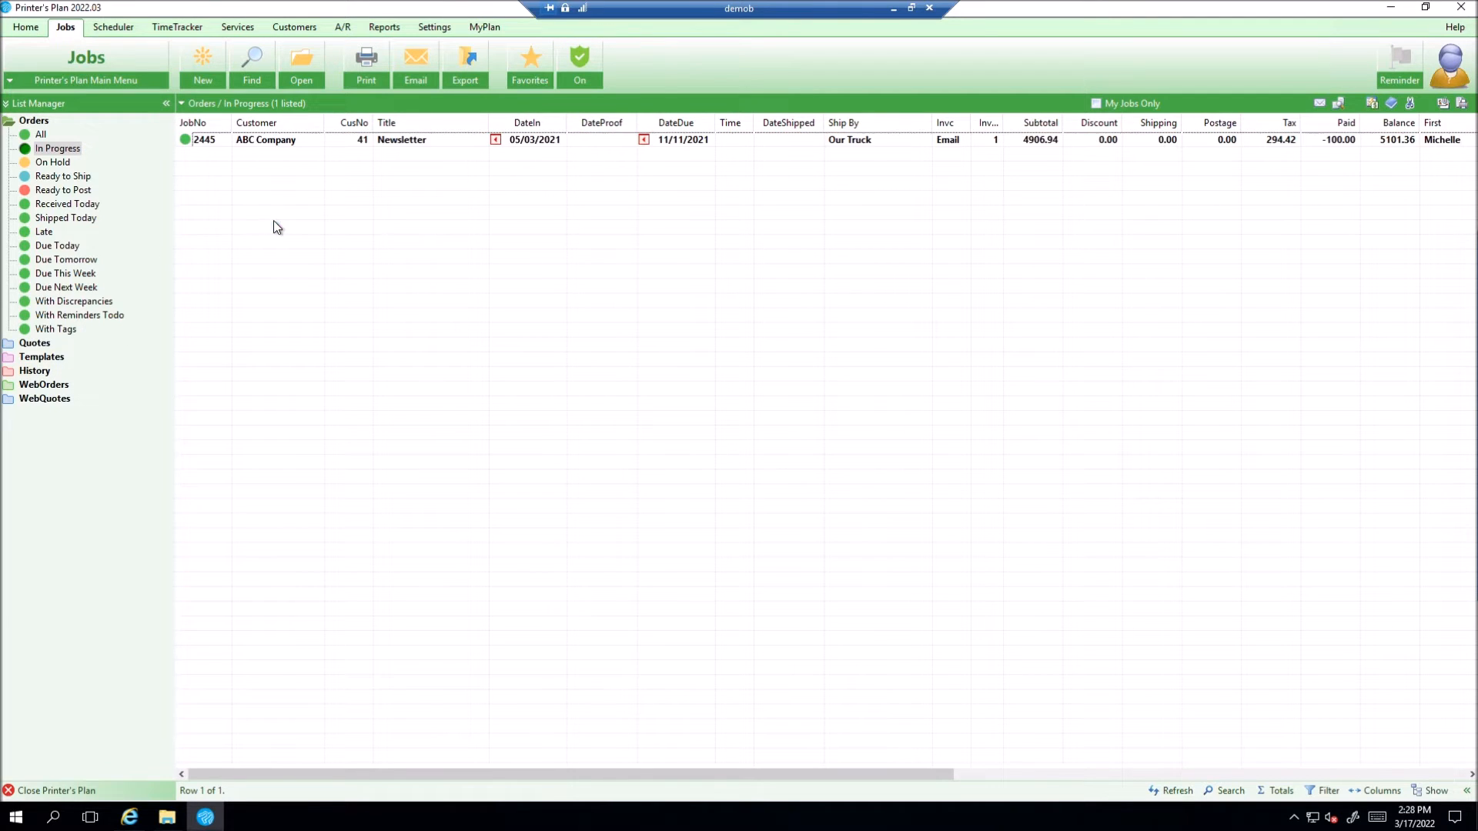
double_click(365, 143)
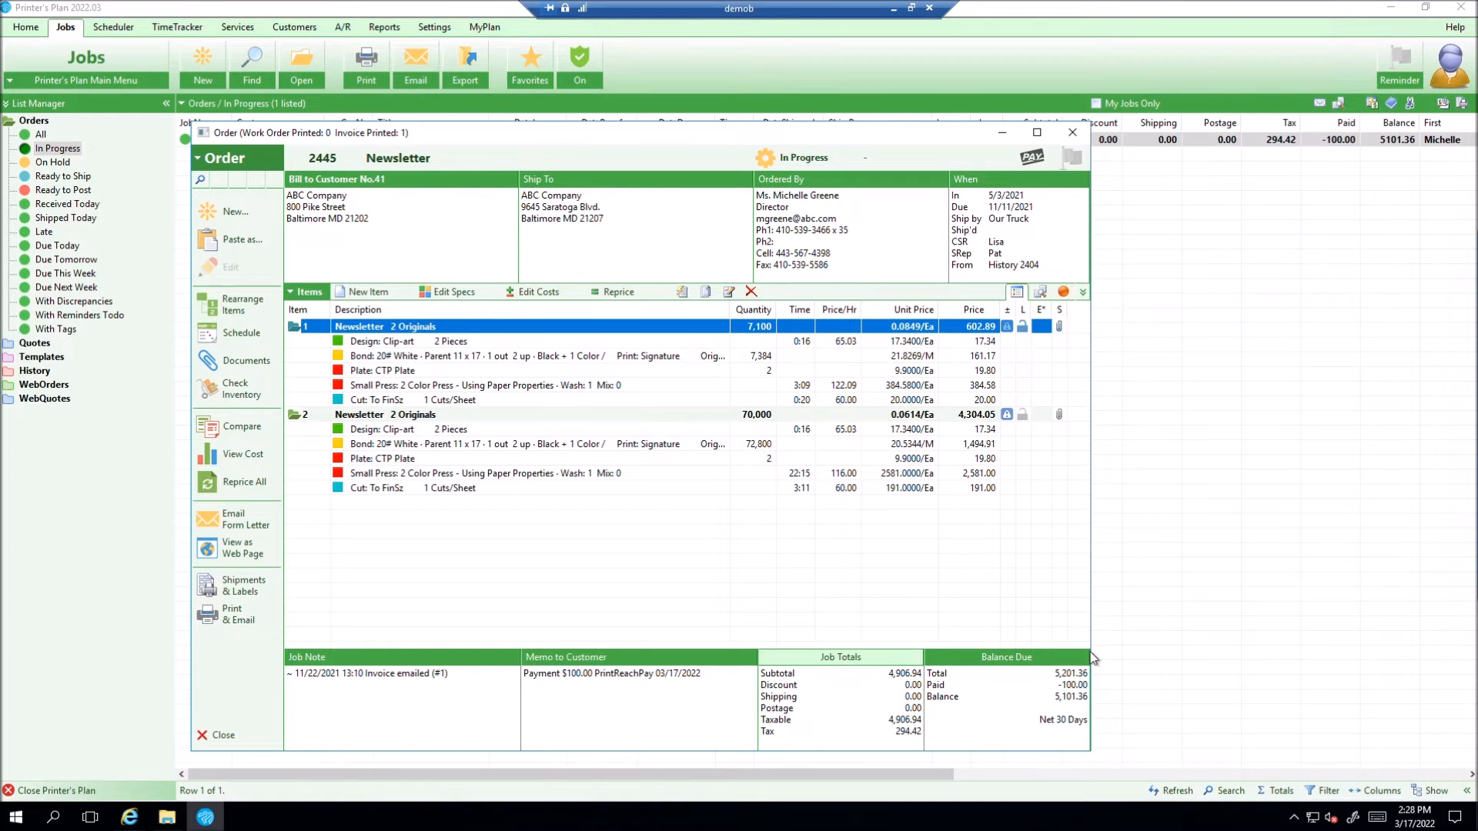
left_click(219, 735)
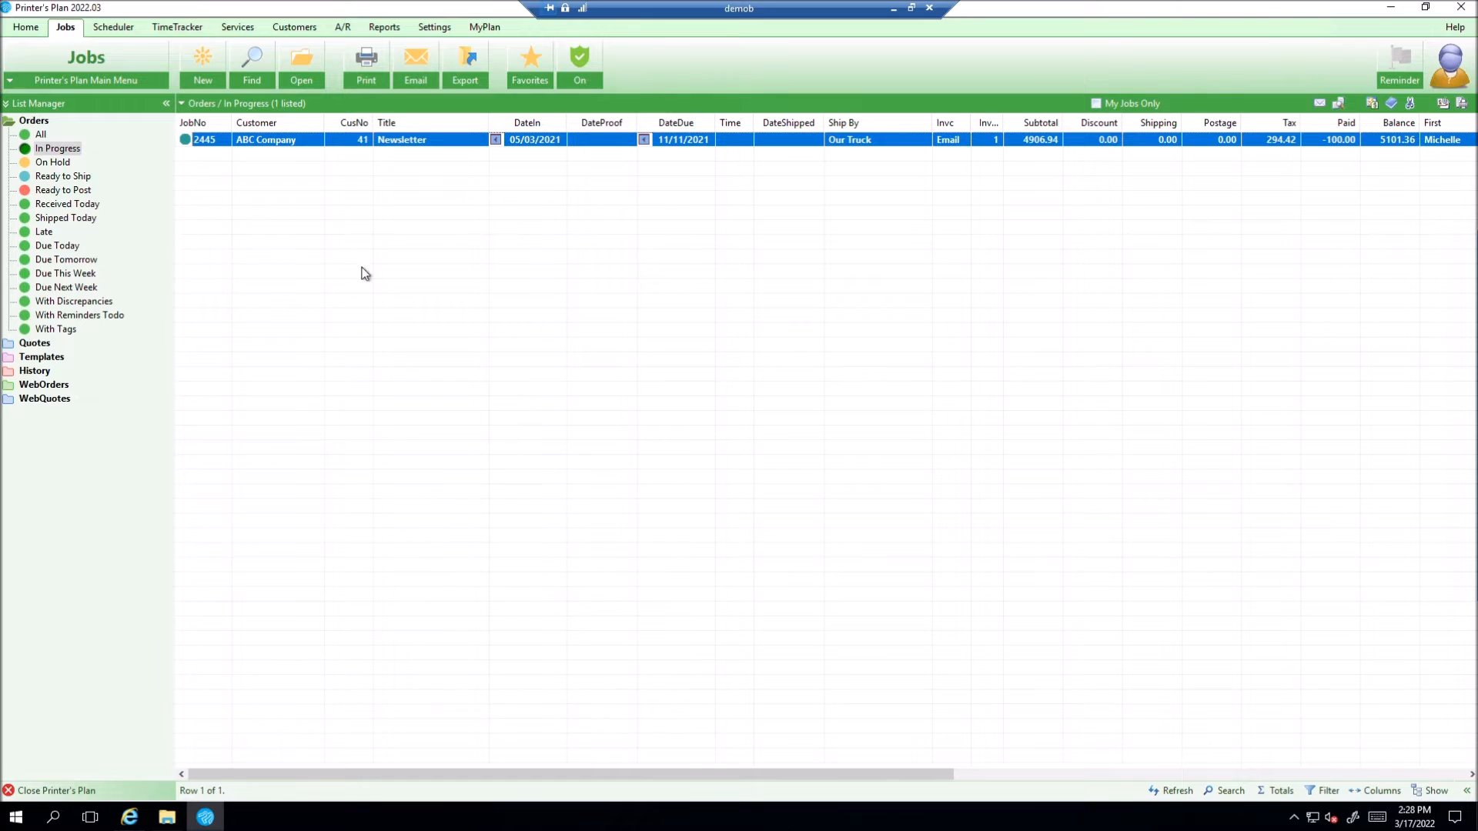
Step: List today's received payments in A/R and preview the reversal of ABC Company's 100.00 PrintReachPay deposit without carrying it out
left_click(343, 27)
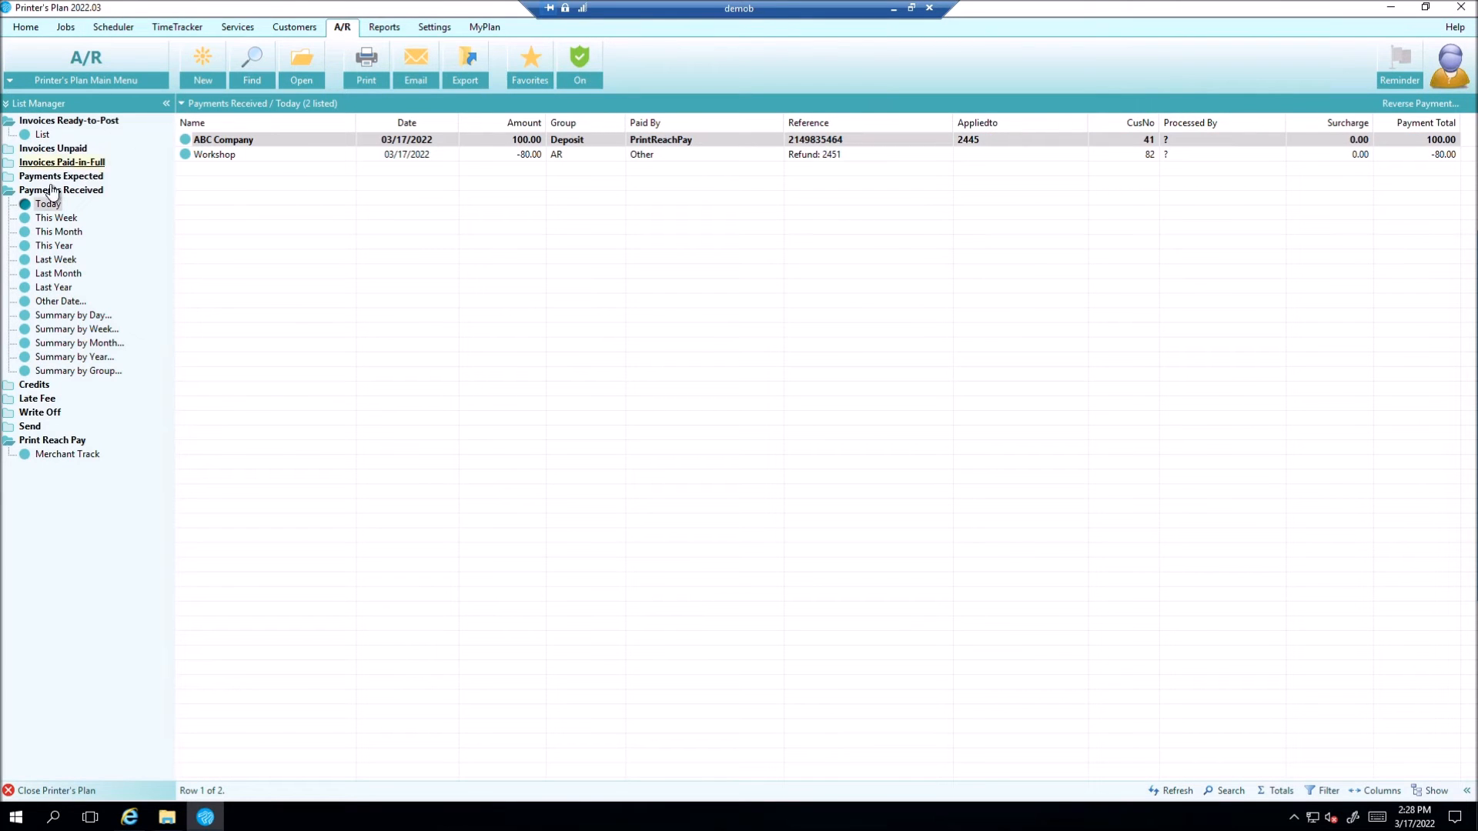
left_click(281, 141)
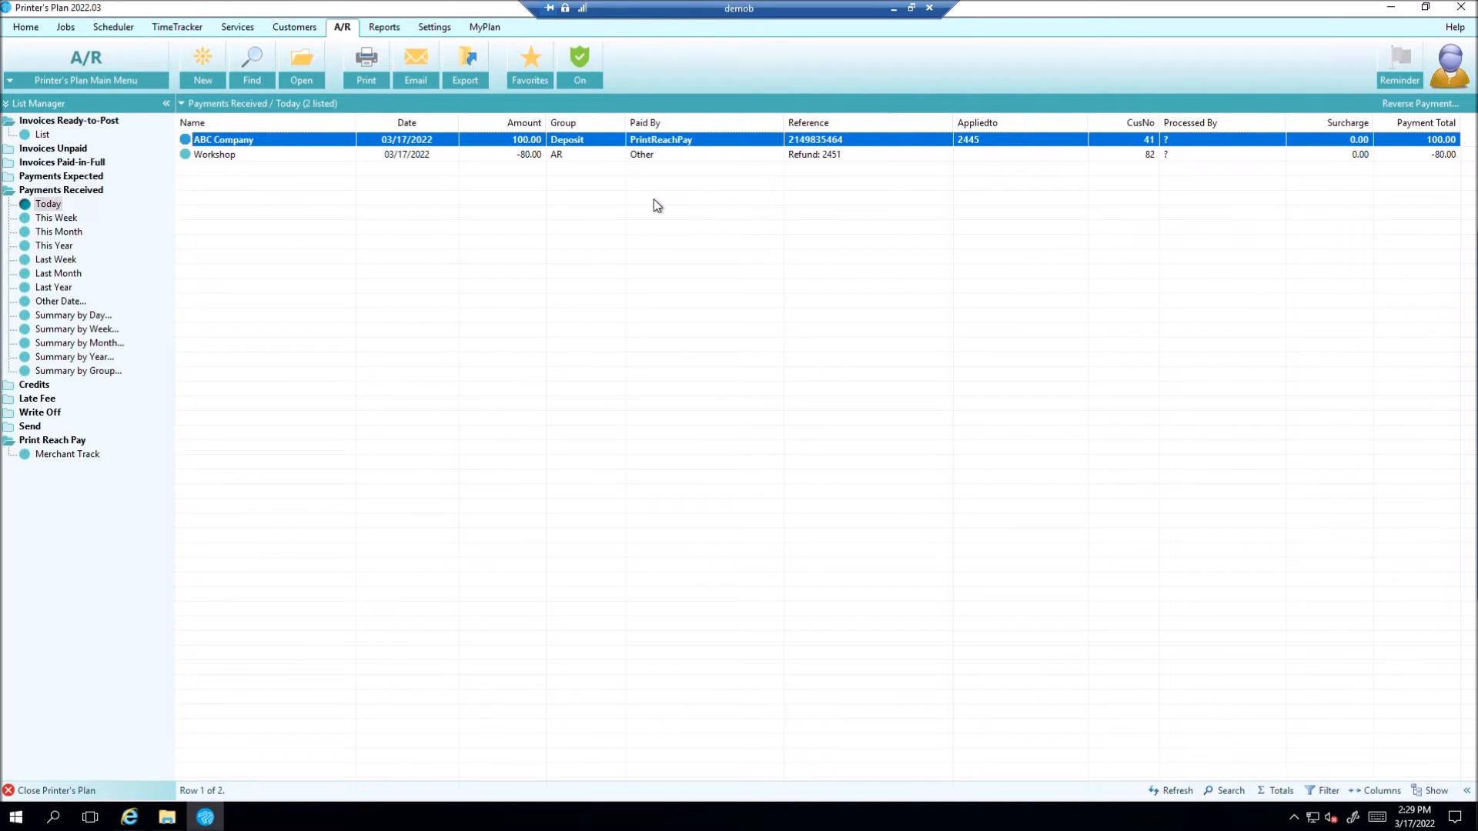
left_click(709, 212)
left_click(703, 140)
left_click(1409, 105)
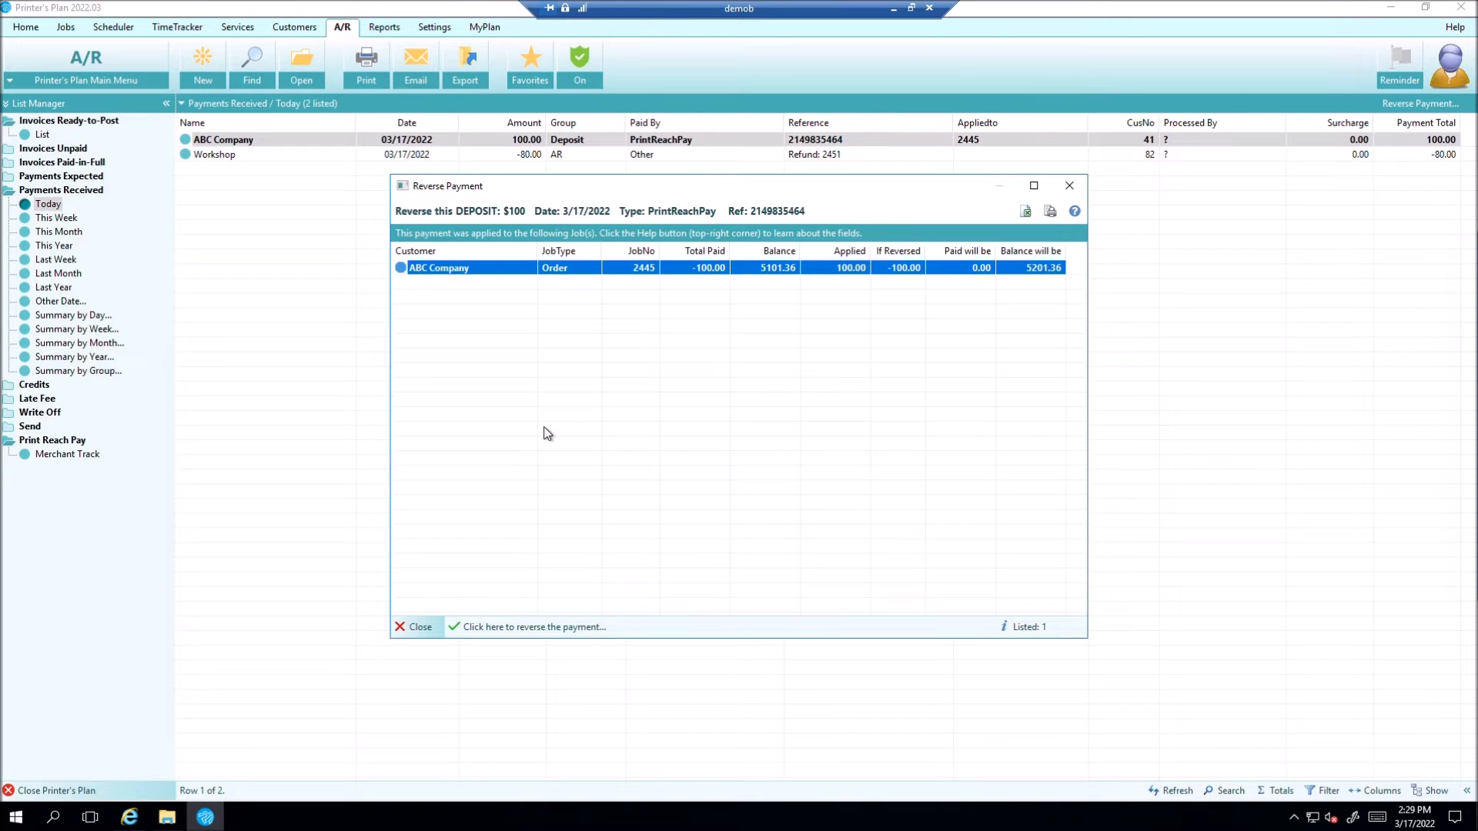
left_click(414, 627)
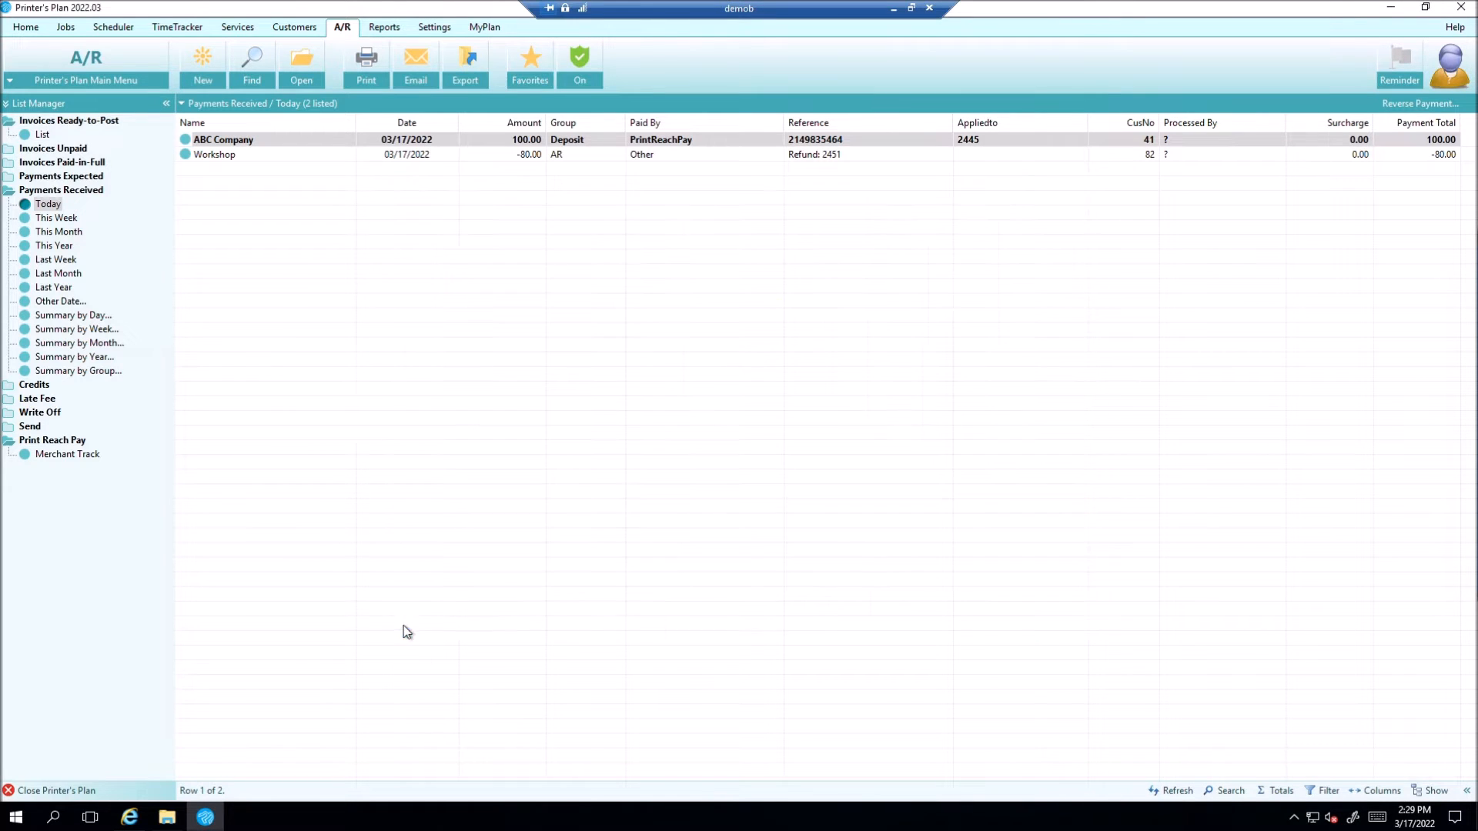
Step: Switch to PrintReach Pay MerchantTrack and check the 3/17/2022 transaction's invoice number and amount
left_click(129, 816)
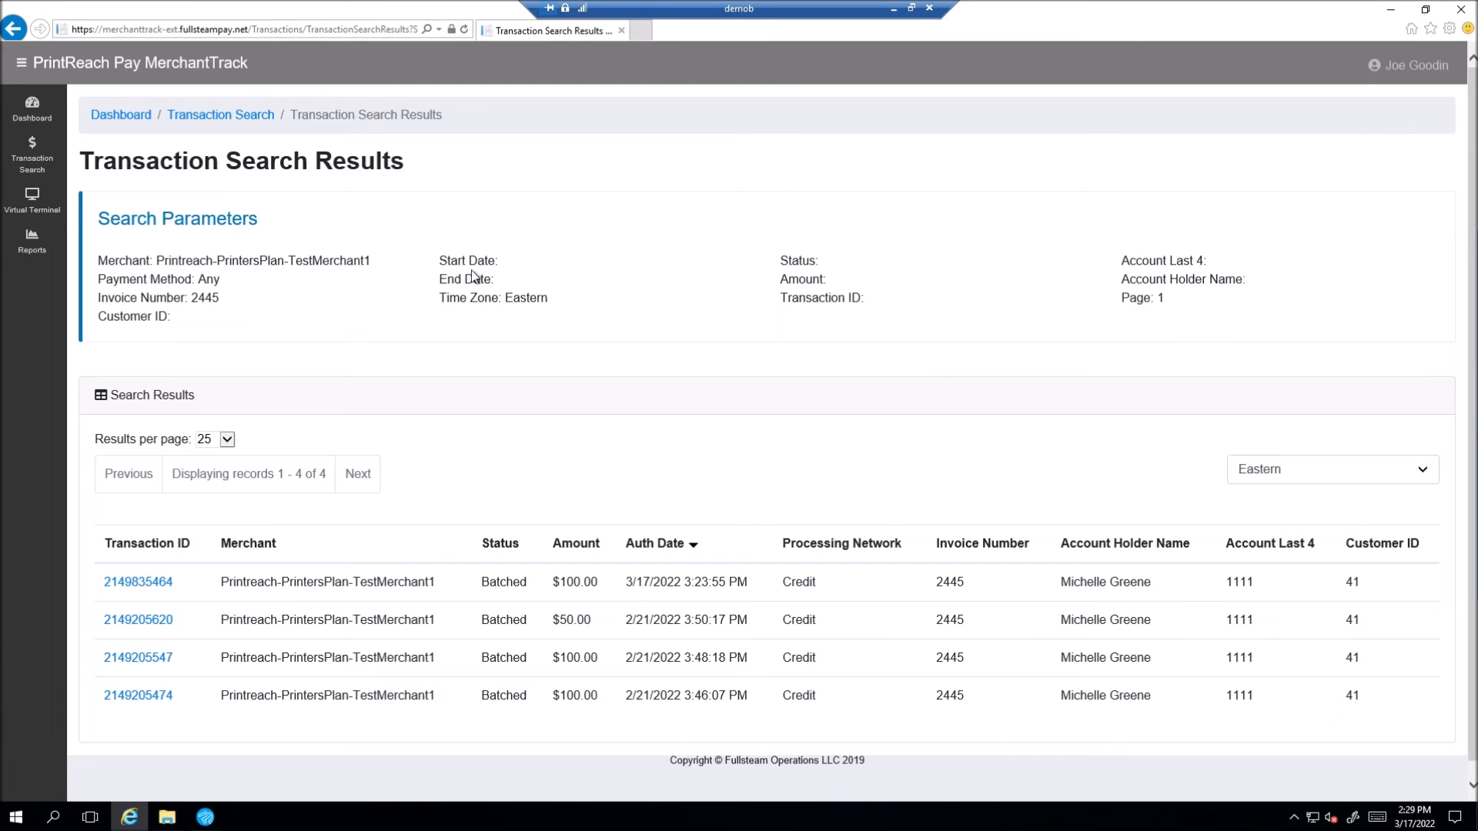
double_click(941, 583)
left_click_drag(551, 583, 599, 585)
left_click(1390, 11)
Step: Reverse ABC Company's 100.00 PrintReachPay deposit from today's received payments
left_click(936, 140)
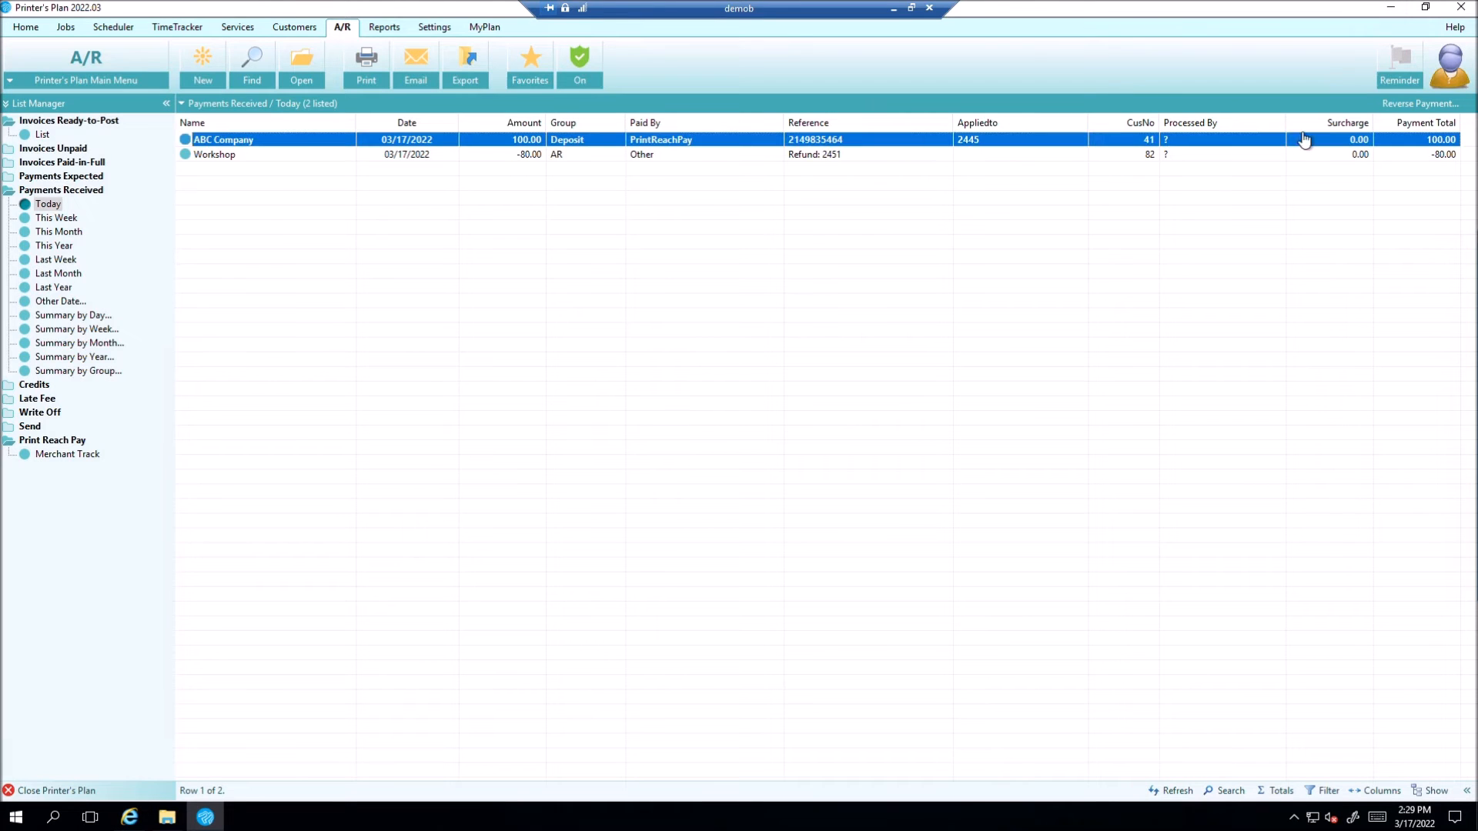
left_click(1390, 105)
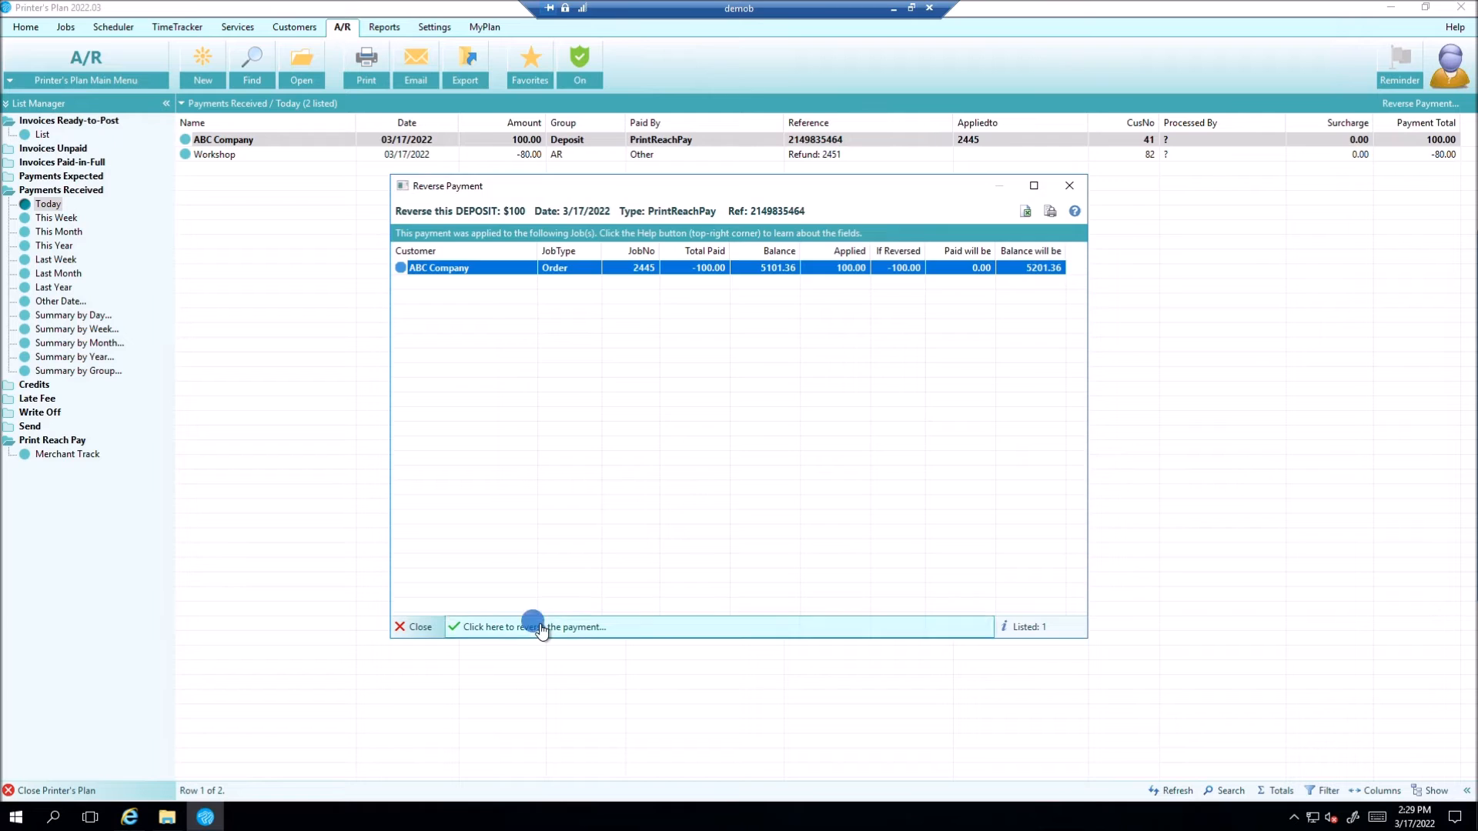
left_click(539, 627)
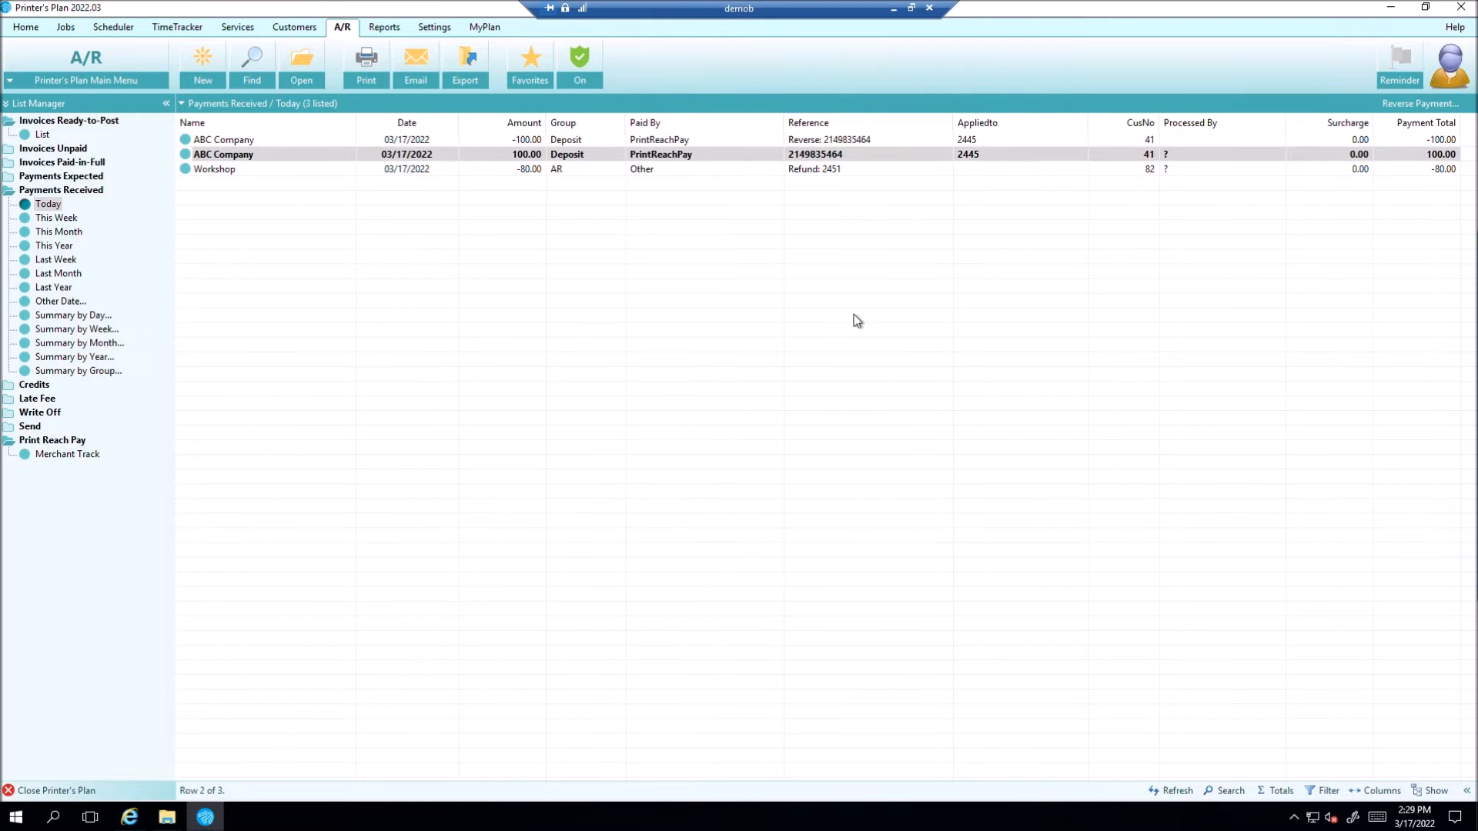
Step: Compare the original and reversing deposit entries, and check the refreshed status of the 3/17/2022 transaction in MerchantTrack
left_click(694, 157)
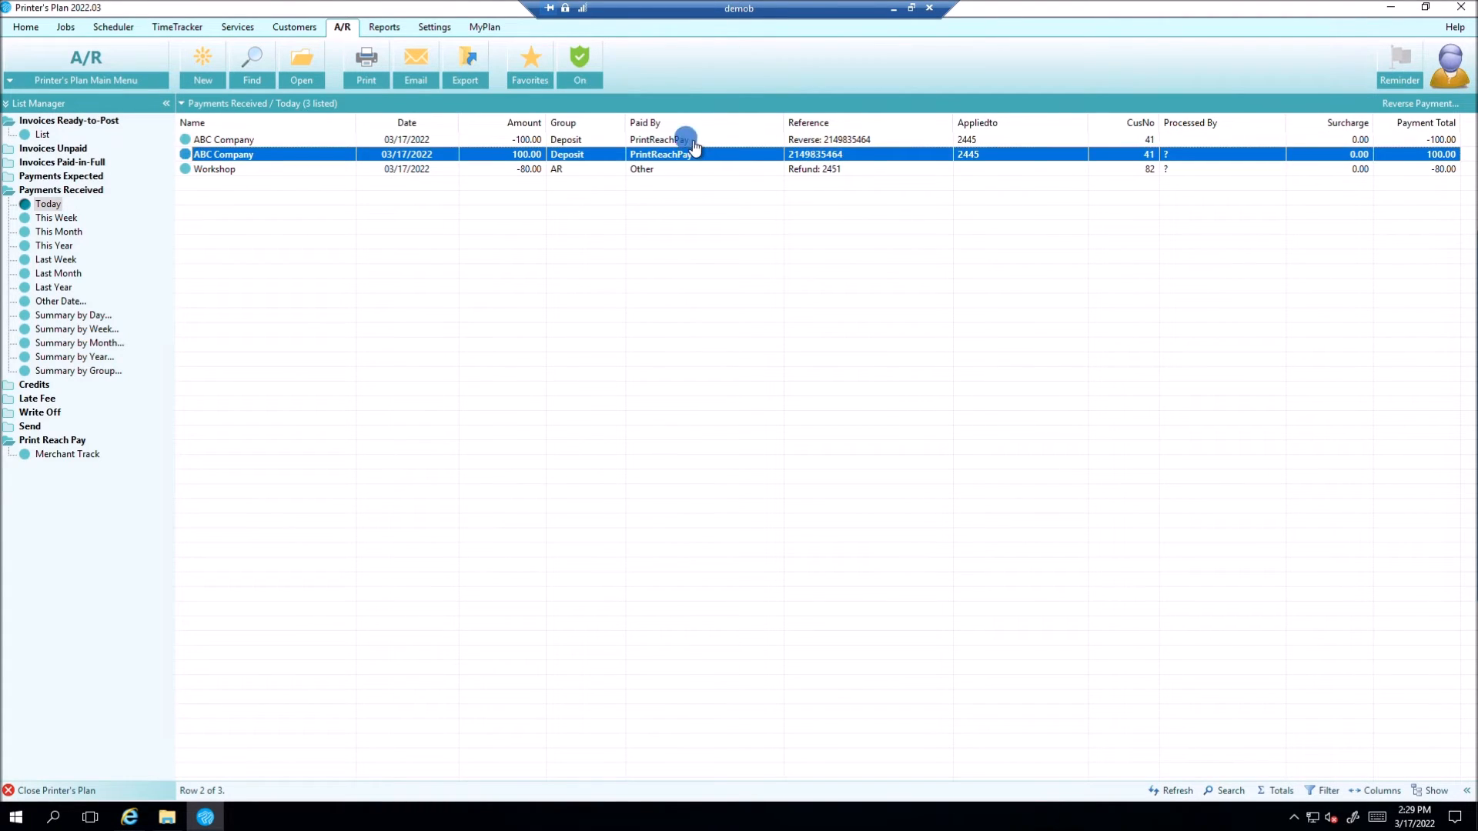
left_click(694, 143)
left_click(129, 817)
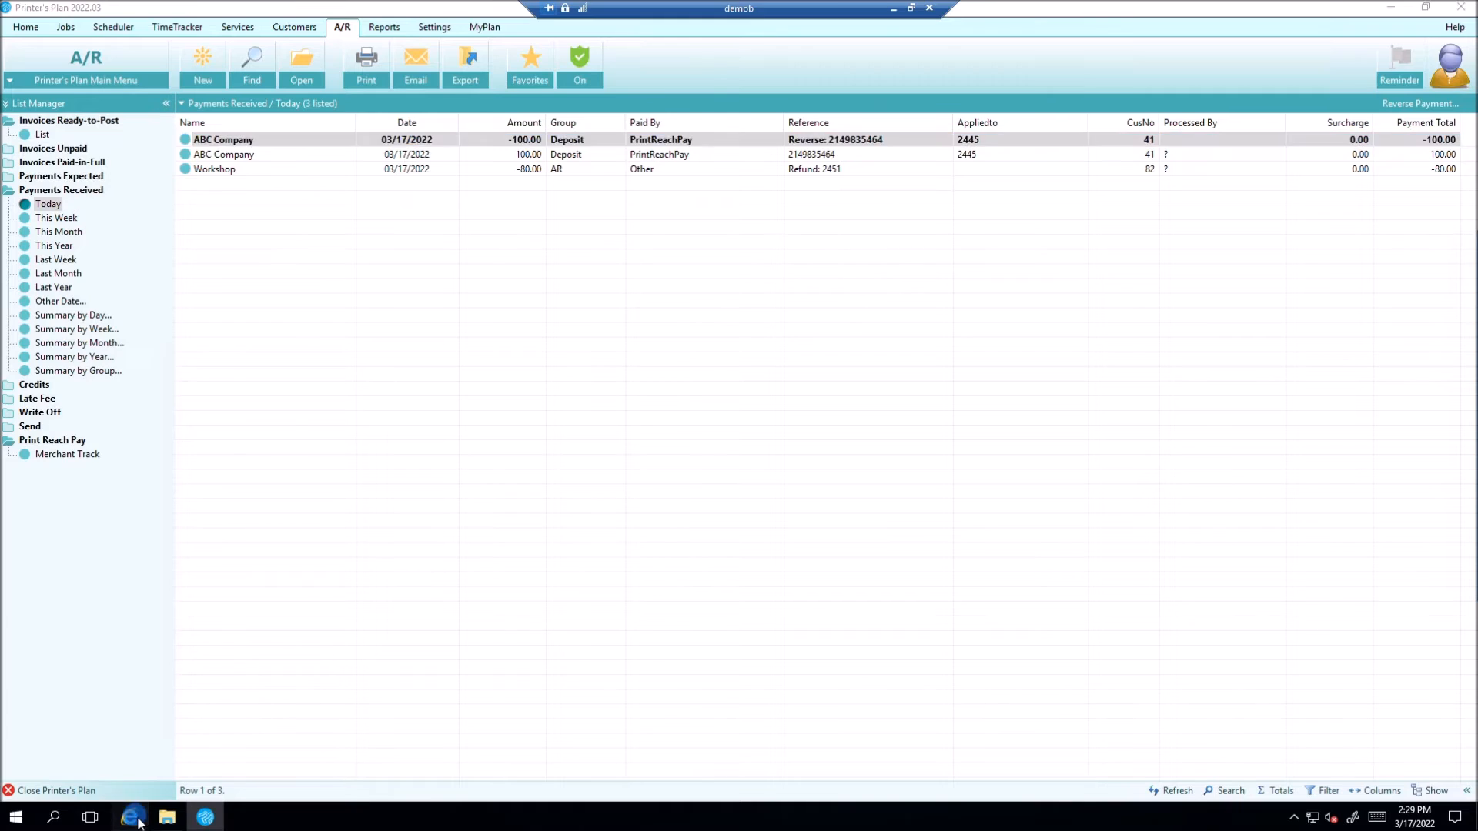
left_click(463, 30)
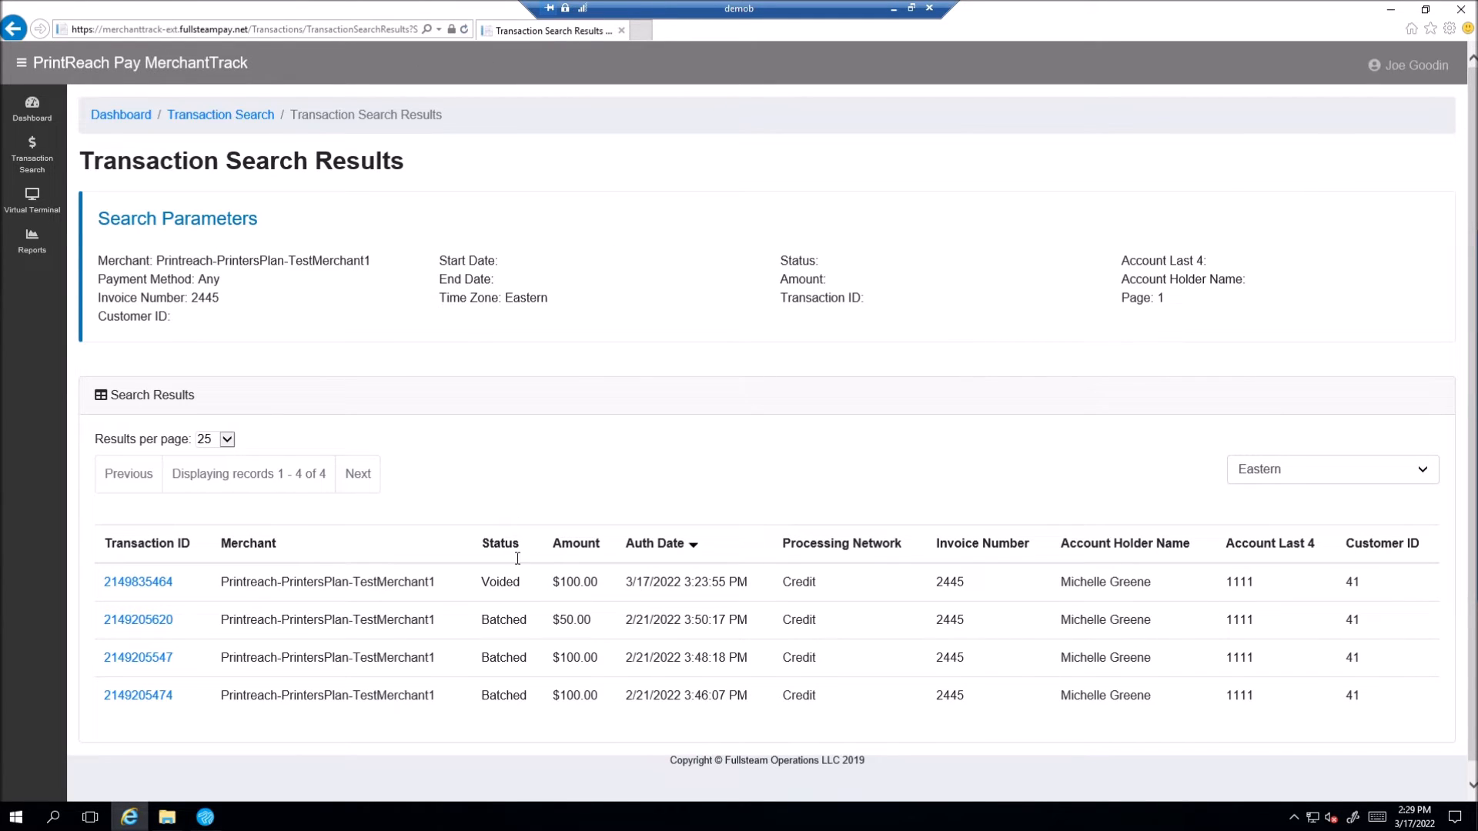
double_click(499, 581)
left_click(1390, 11)
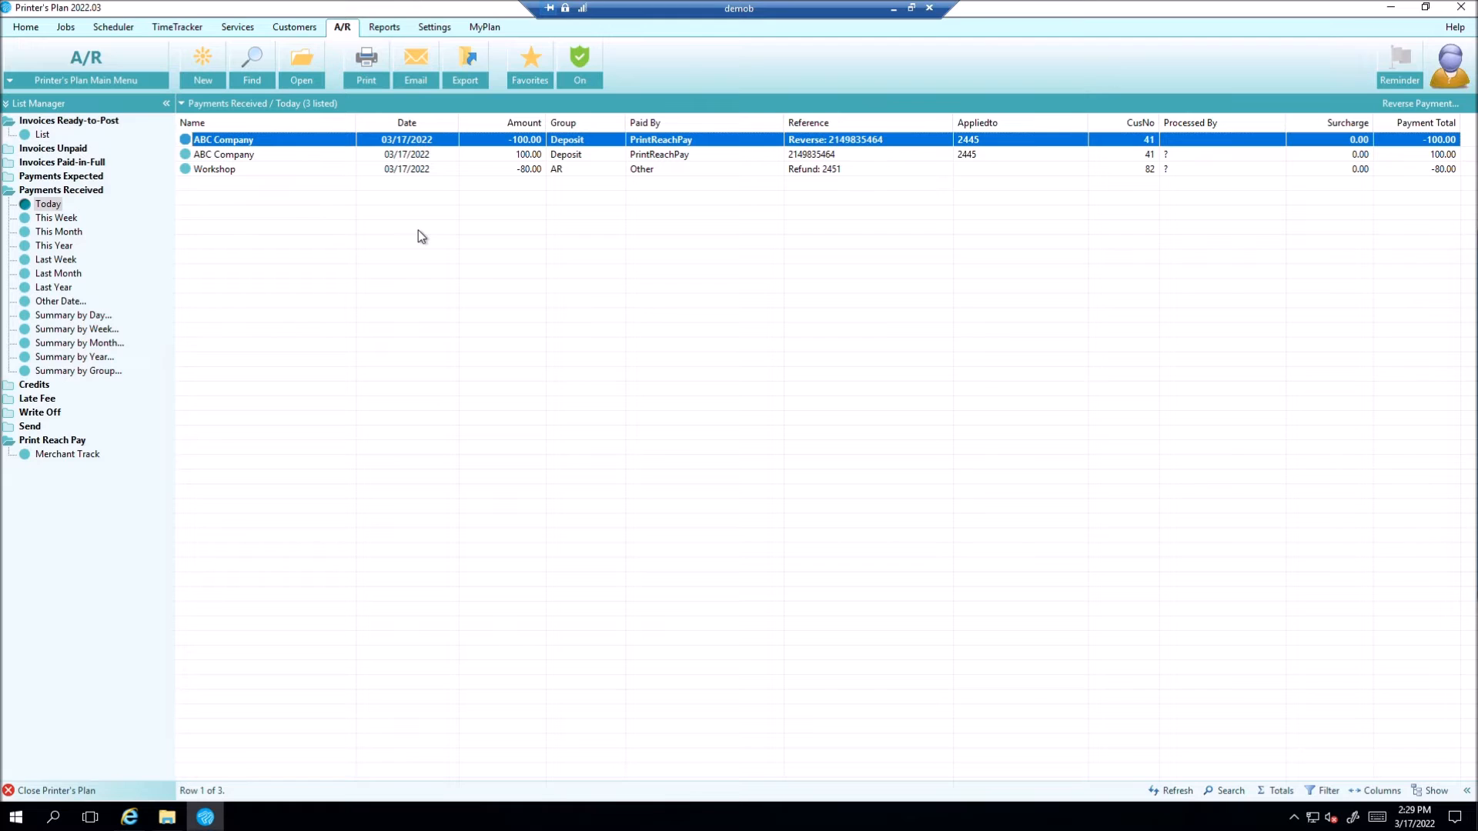
Step: Open Workshop's PrintReachPay Duplicate Payment job in history and check its customer memo, paid amount and balance
left_click(380, 230)
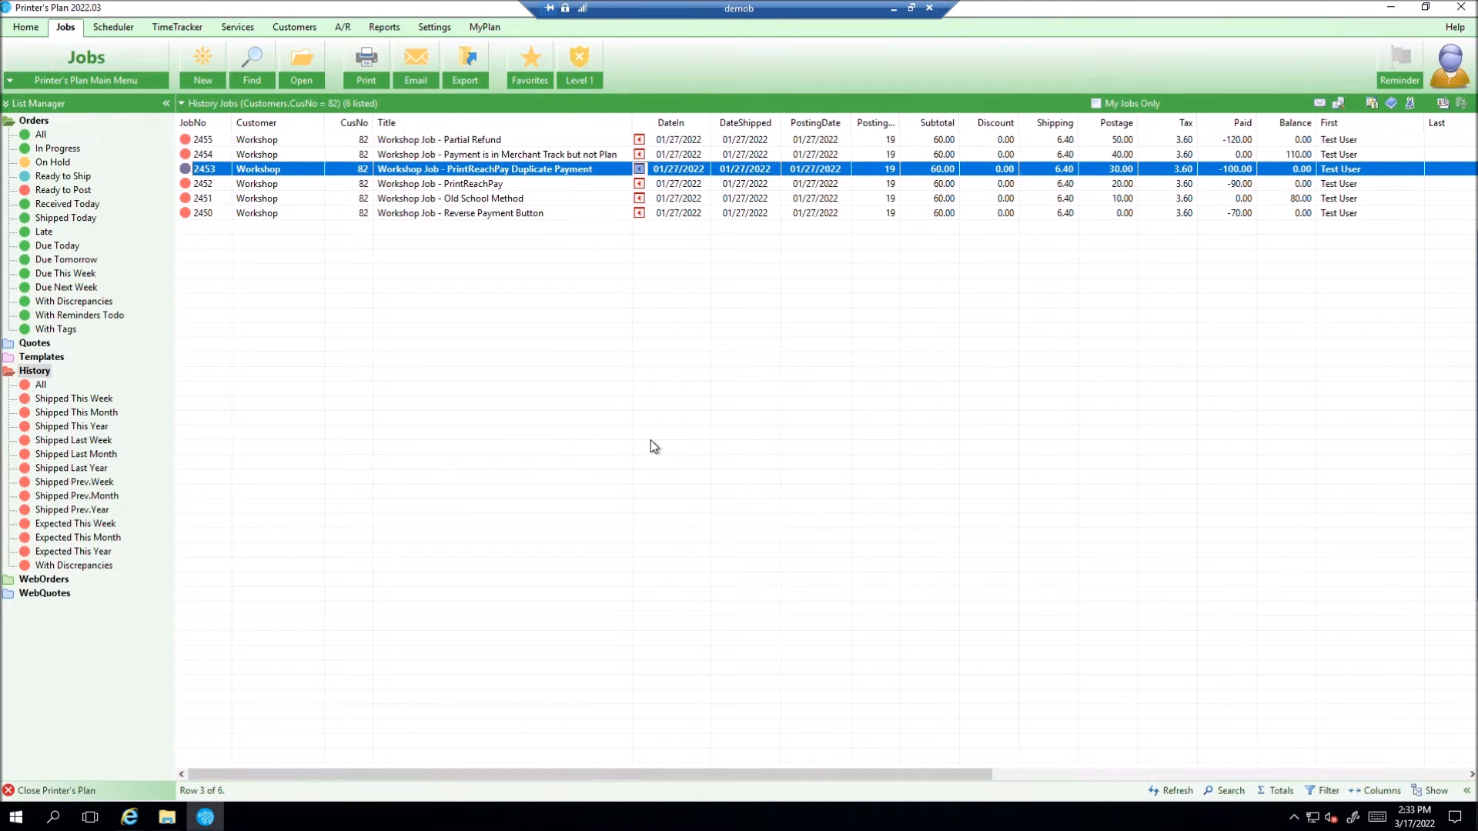
left_click(535, 169)
double_click(536, 171)
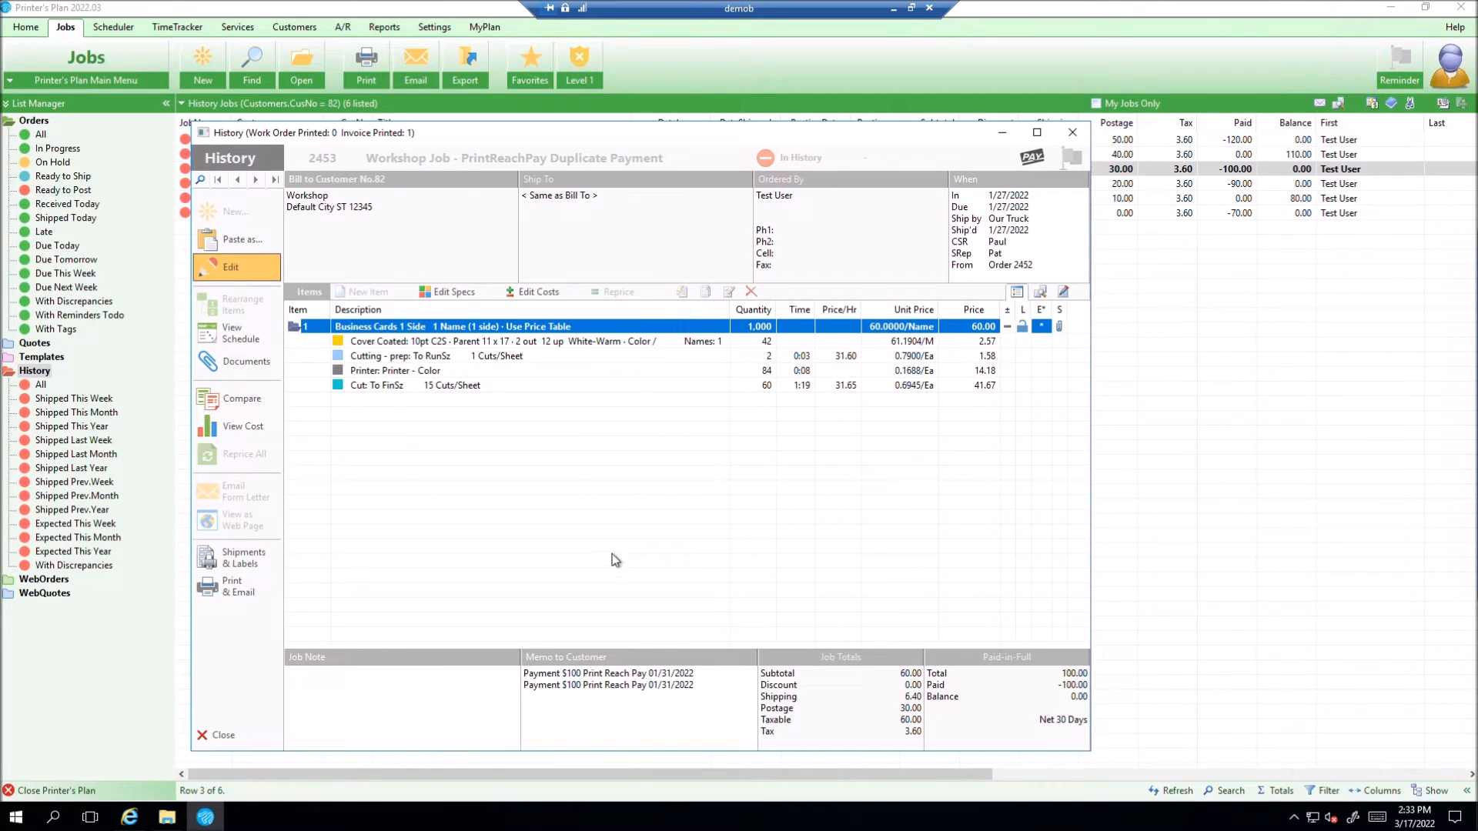
left_click(236, 737)
Step: Reverse the first-listed 100.00 PrintReachPay payment of 01/31/2022 for Workshop's duplicate-payment job and select the reversing entry
left_click(342, 28)
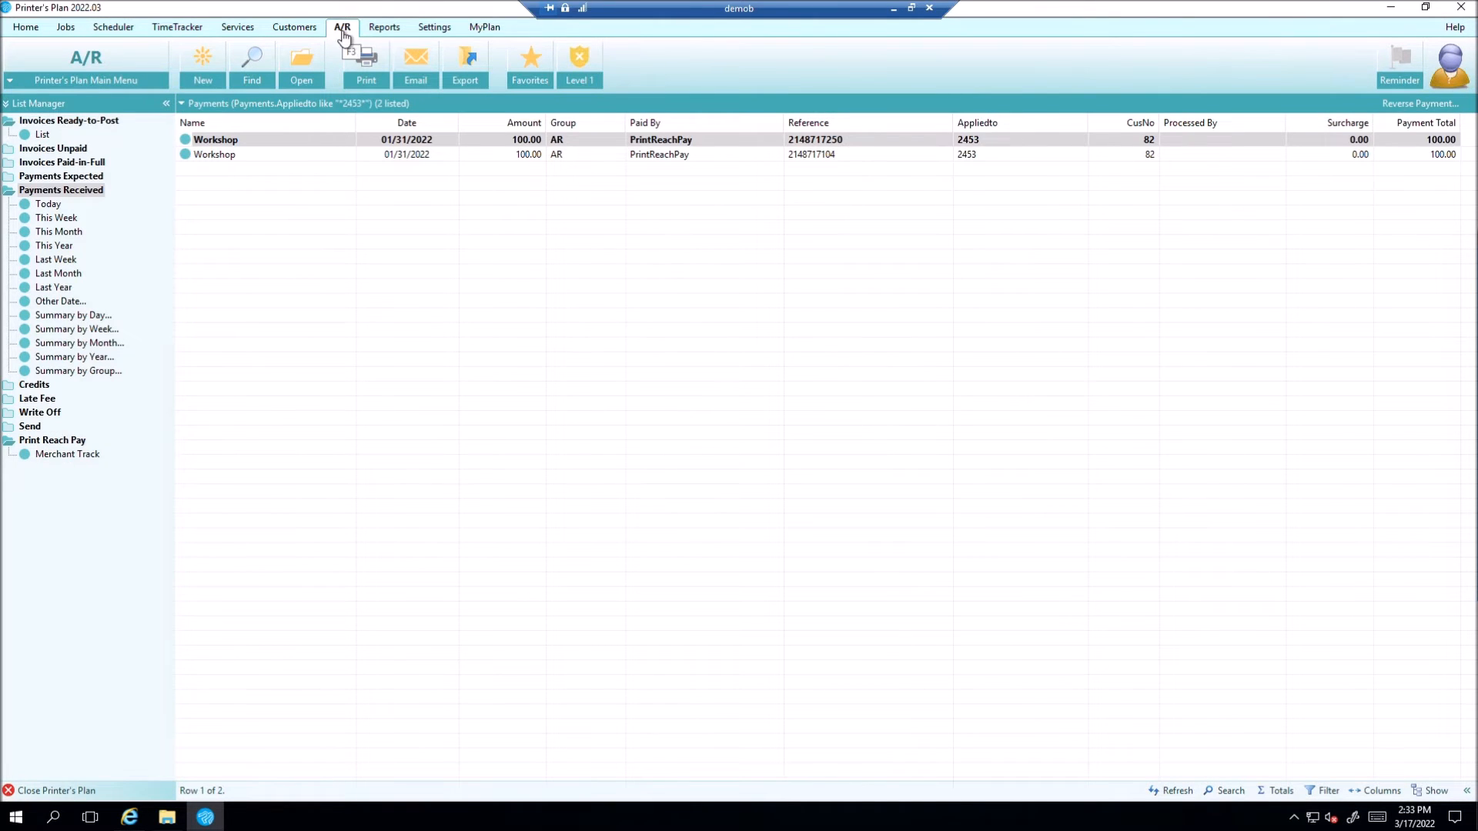
left_click(338, 146)
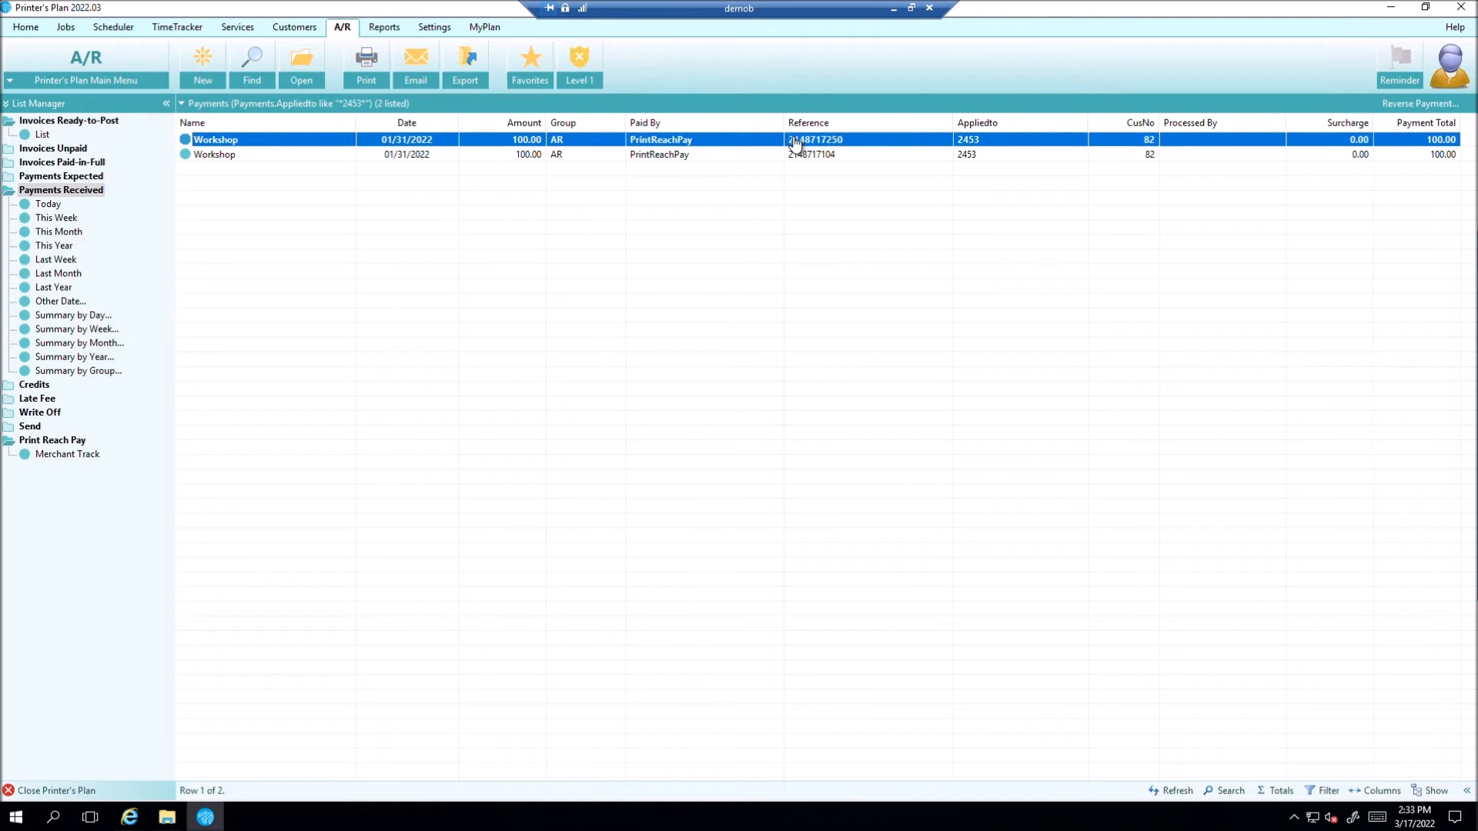
left_click(1403, 103)
left_click(570, 626)
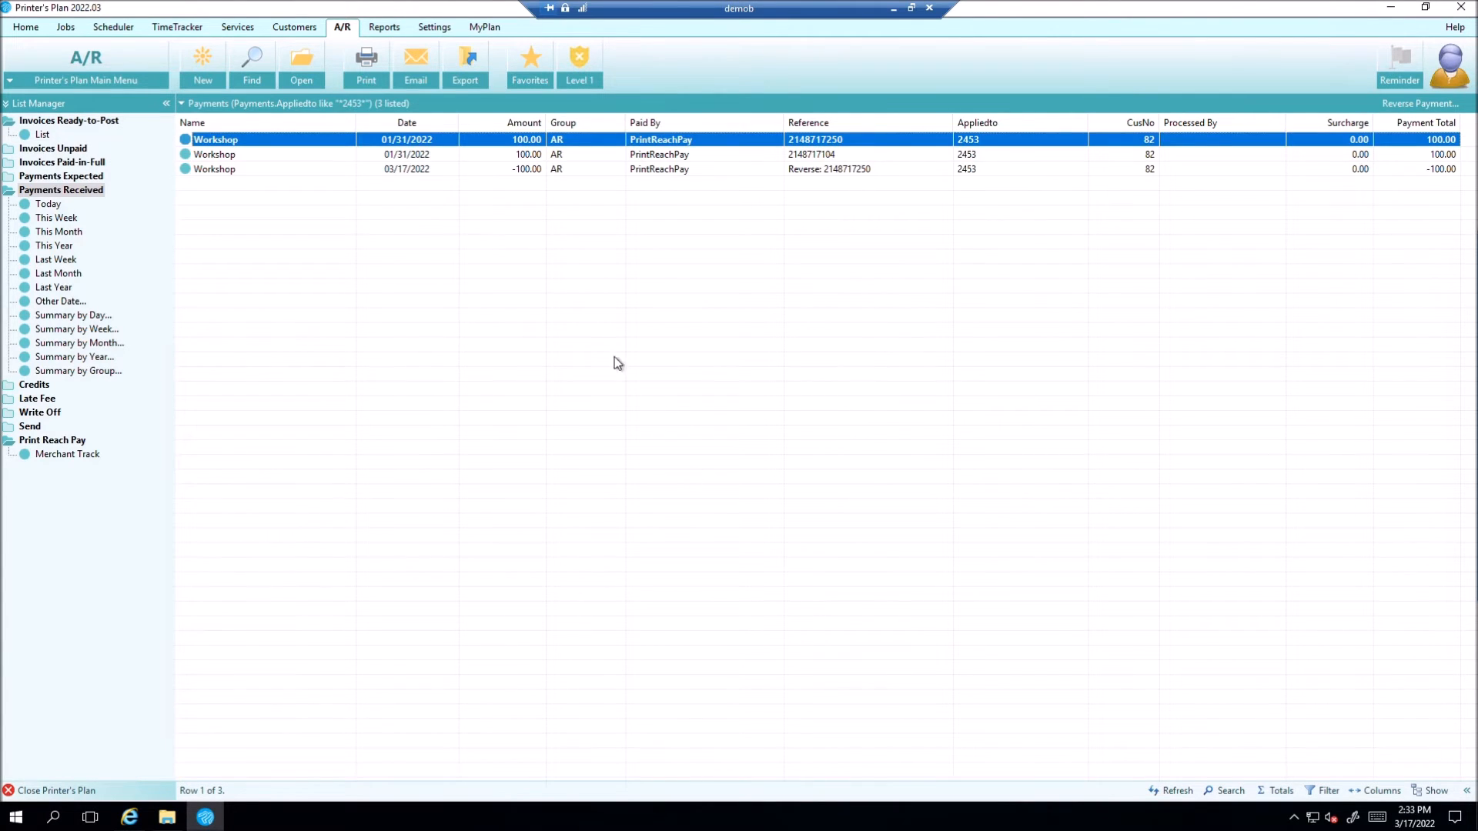
left_click(546, 174)
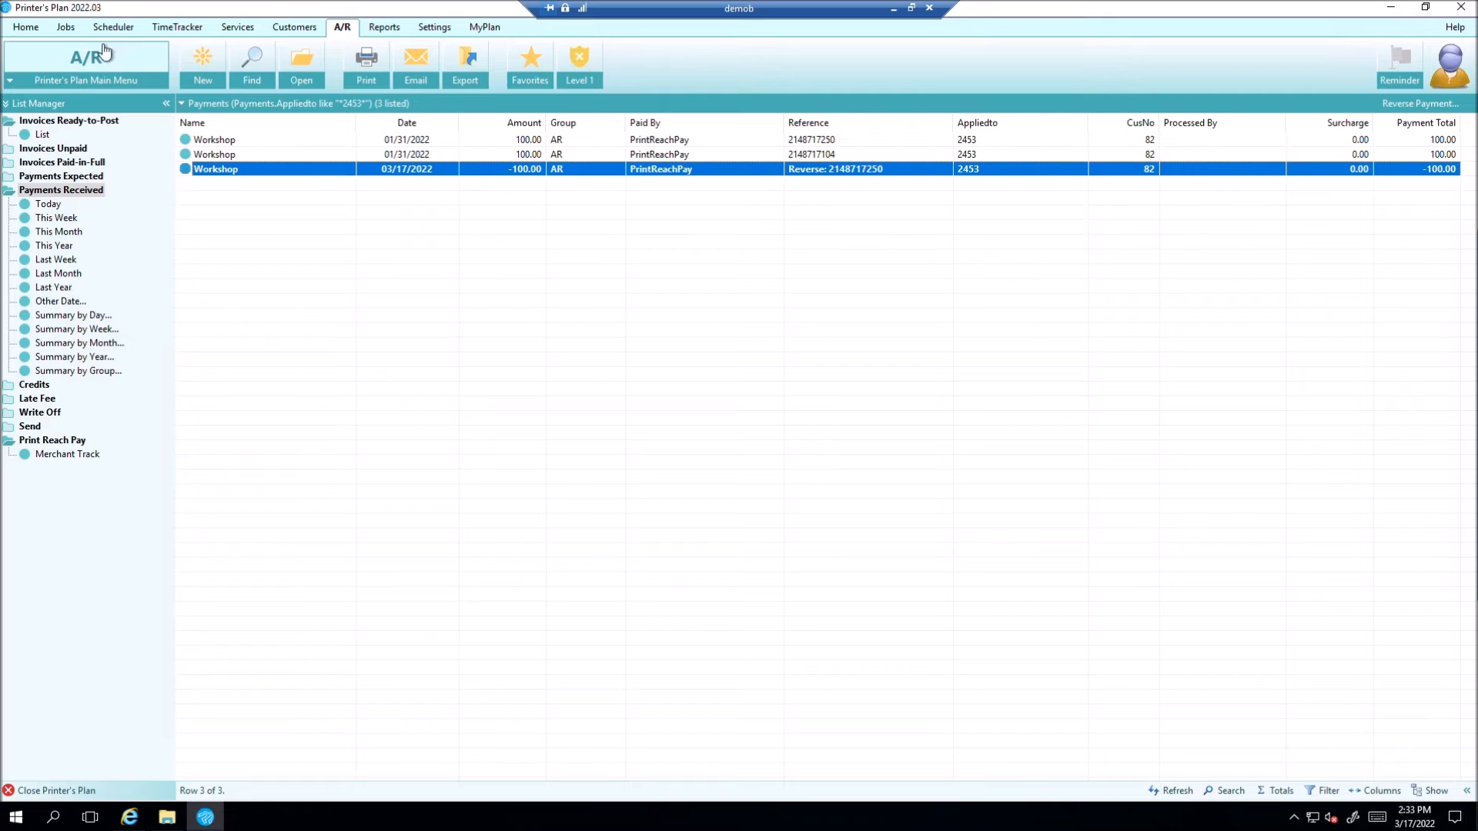
left_click(565, 191)
left_click(580, 173)
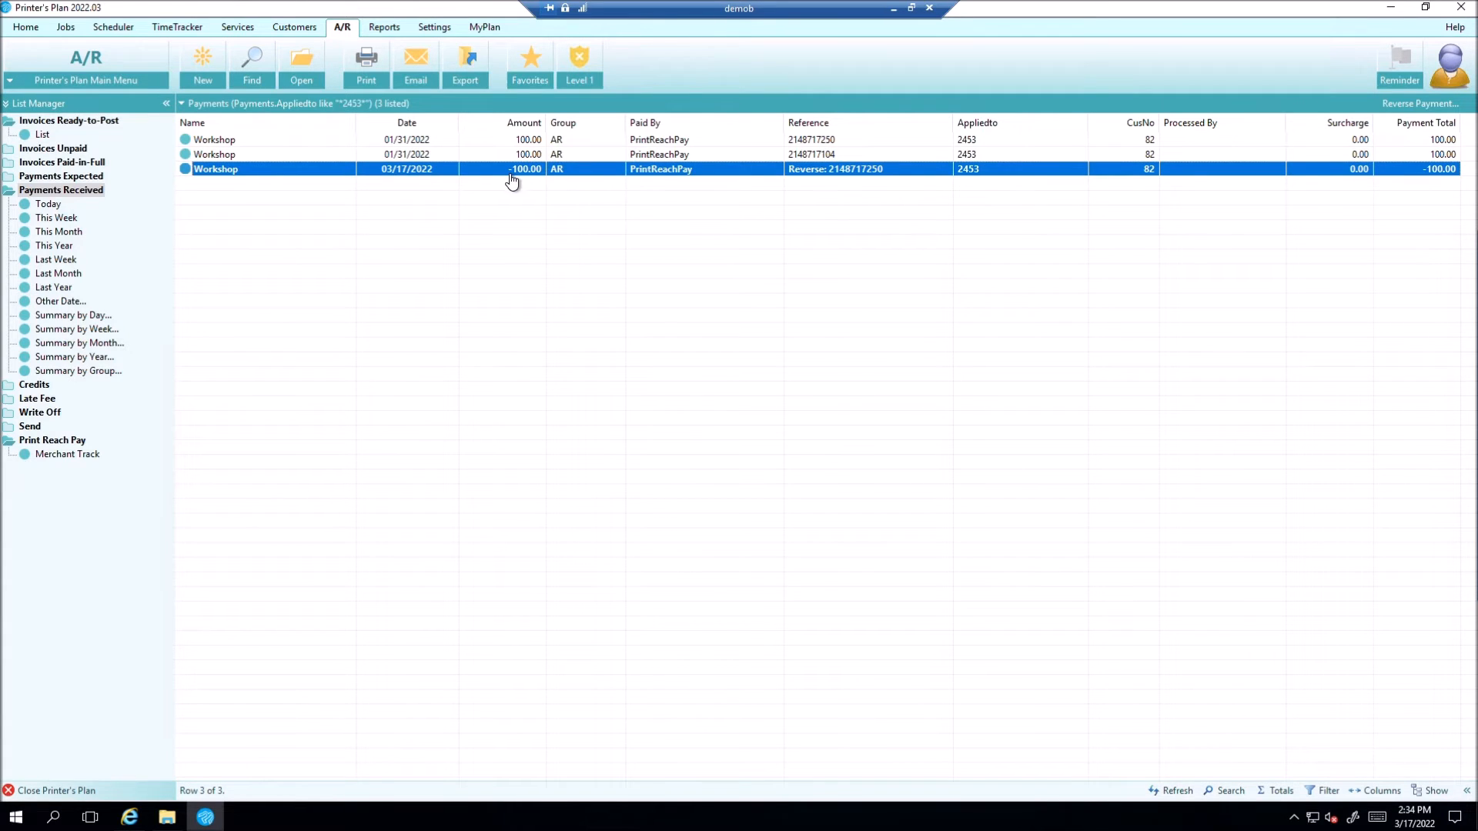
Step: Recheck the paid amount and balance of the PrintReachPay Duplicate Payment history job after the reversal
left_click(65, 27)
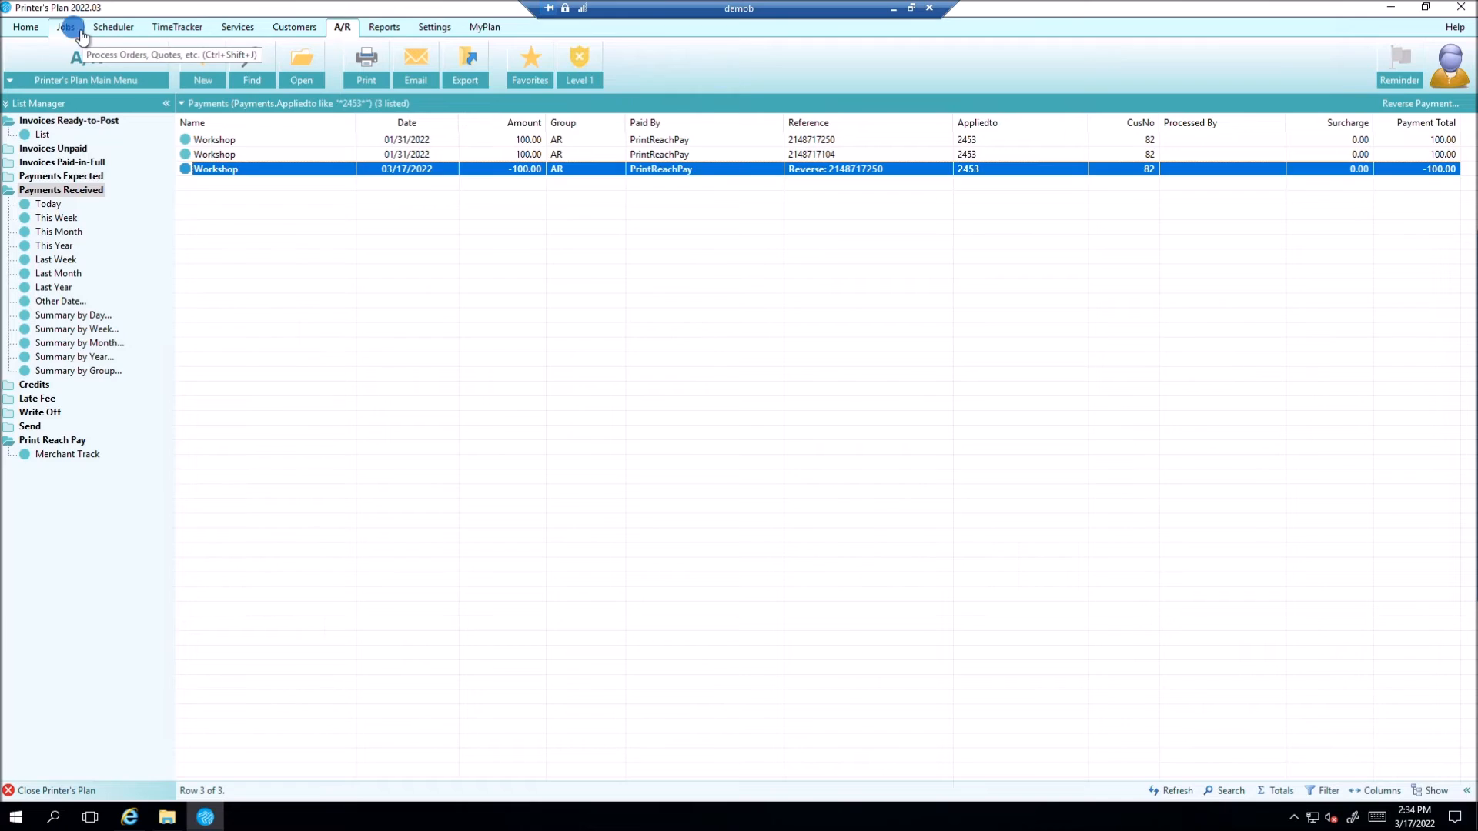
double_click(416, 168)
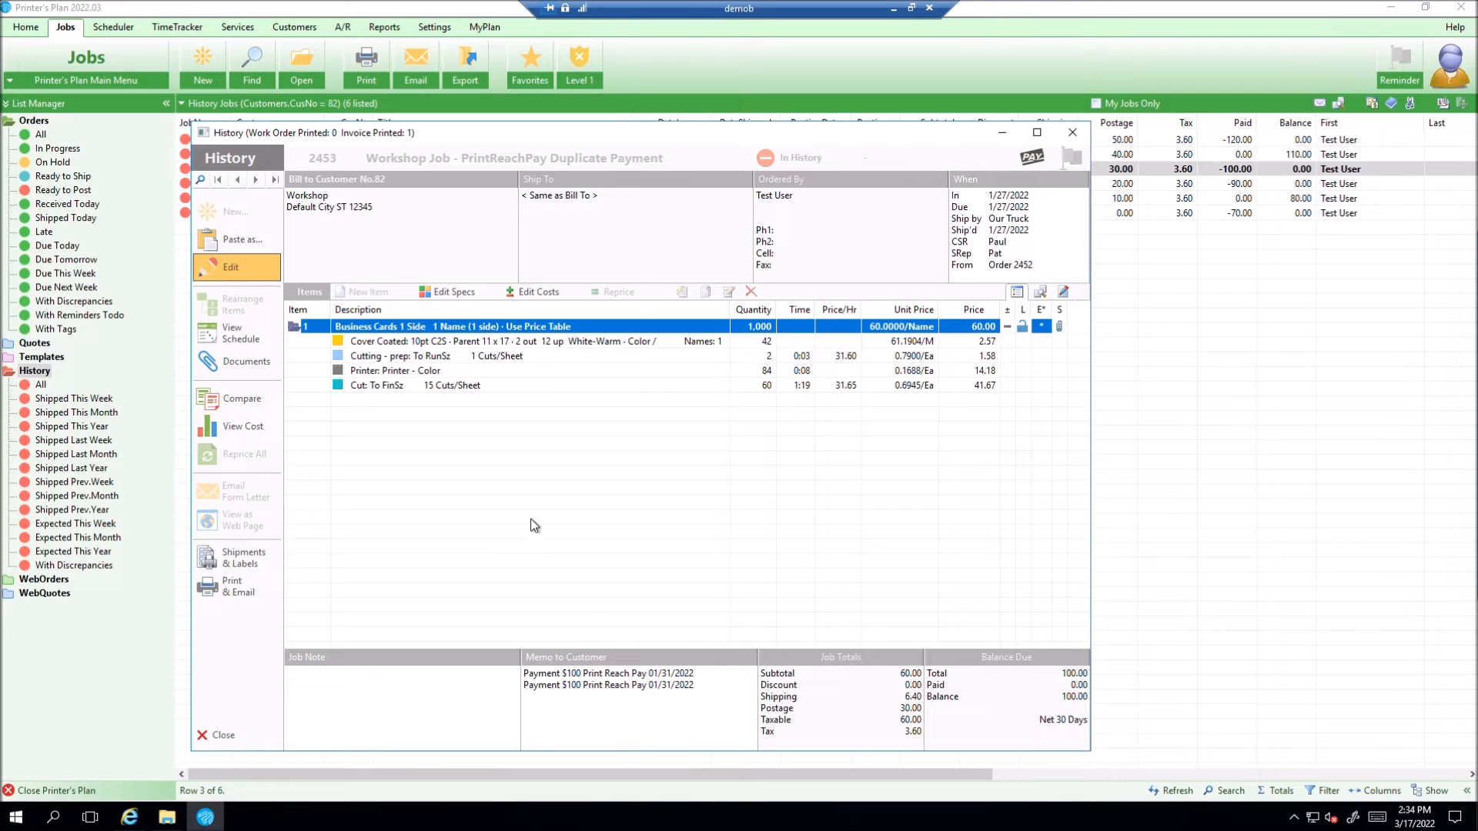
left_click(221, 740)
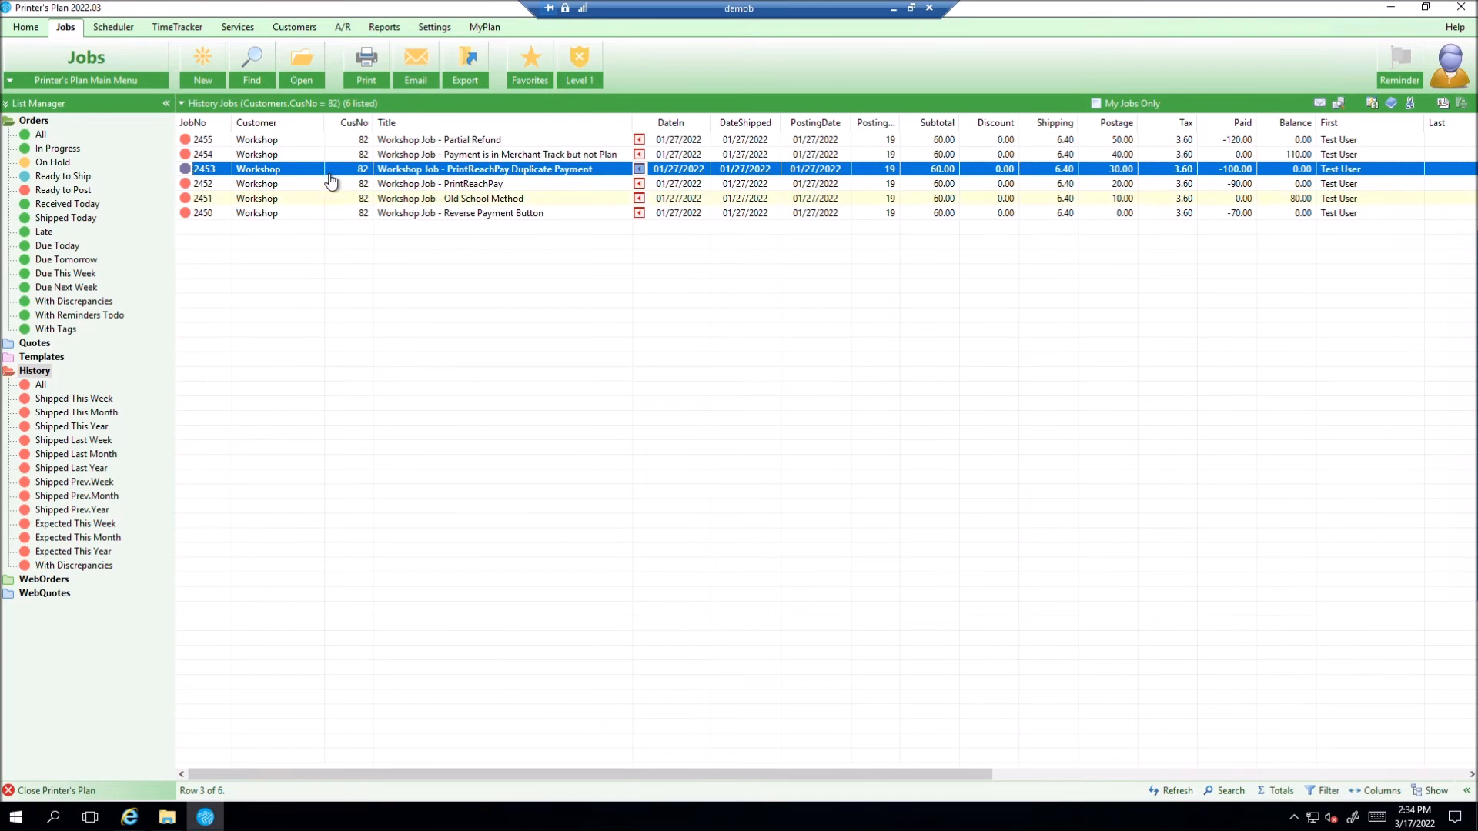
Step: Search the unpaid invoices in A/R for the duplicate-payment job by an equal job number and open its payment record
left_click(344, 29)
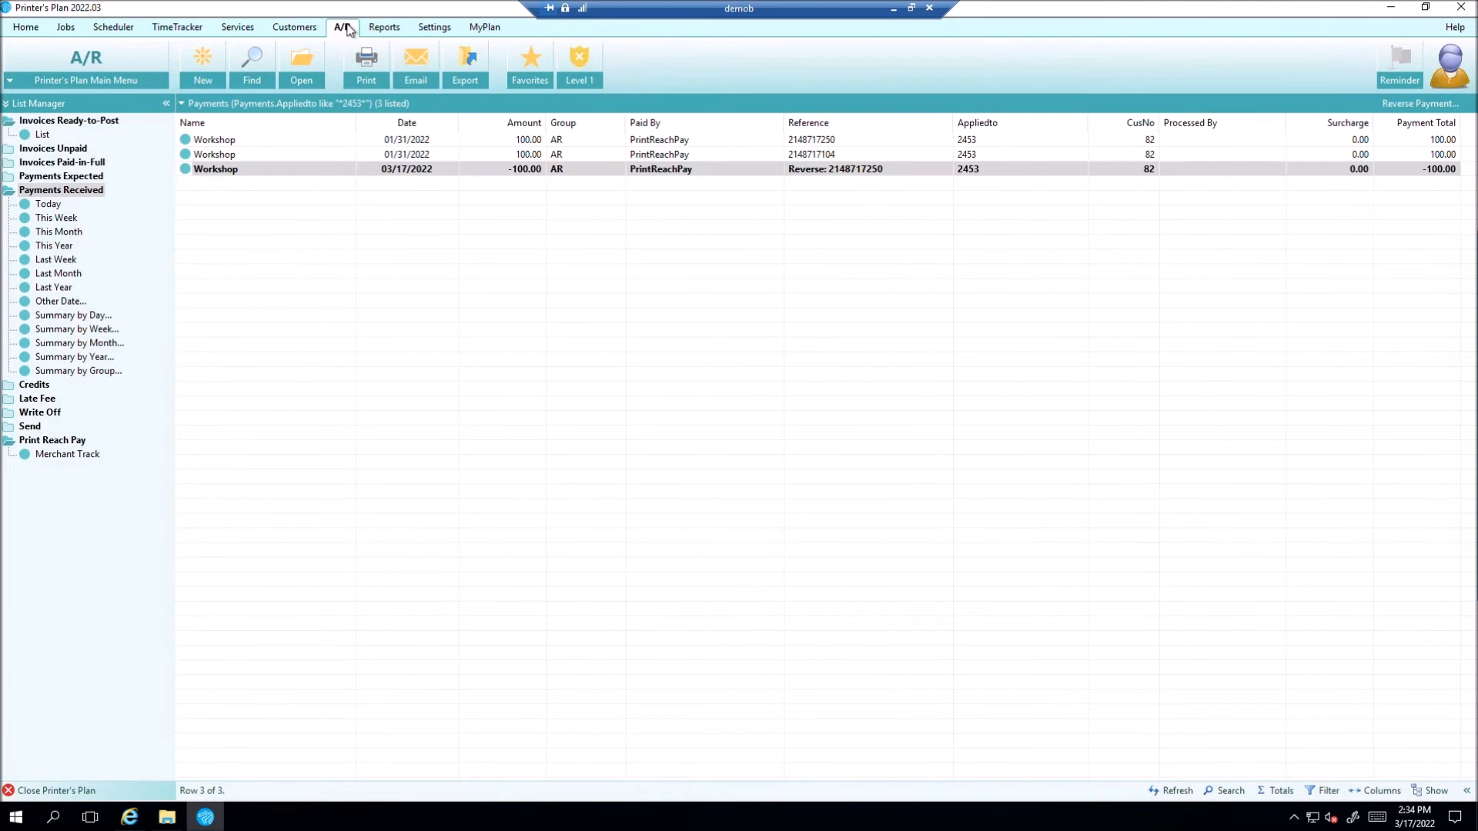
left_click(60, 150)
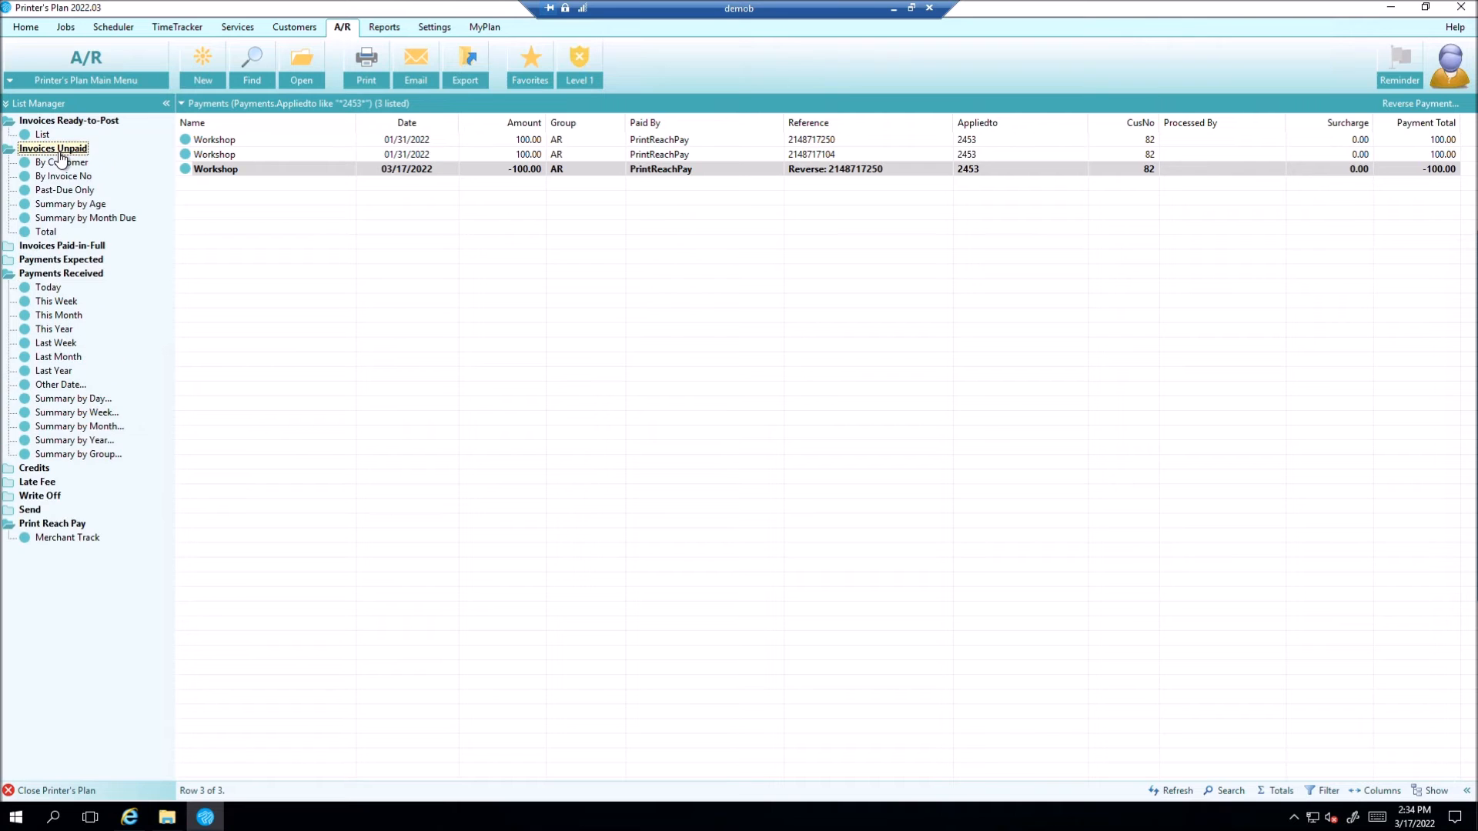
left_click(53, 177)
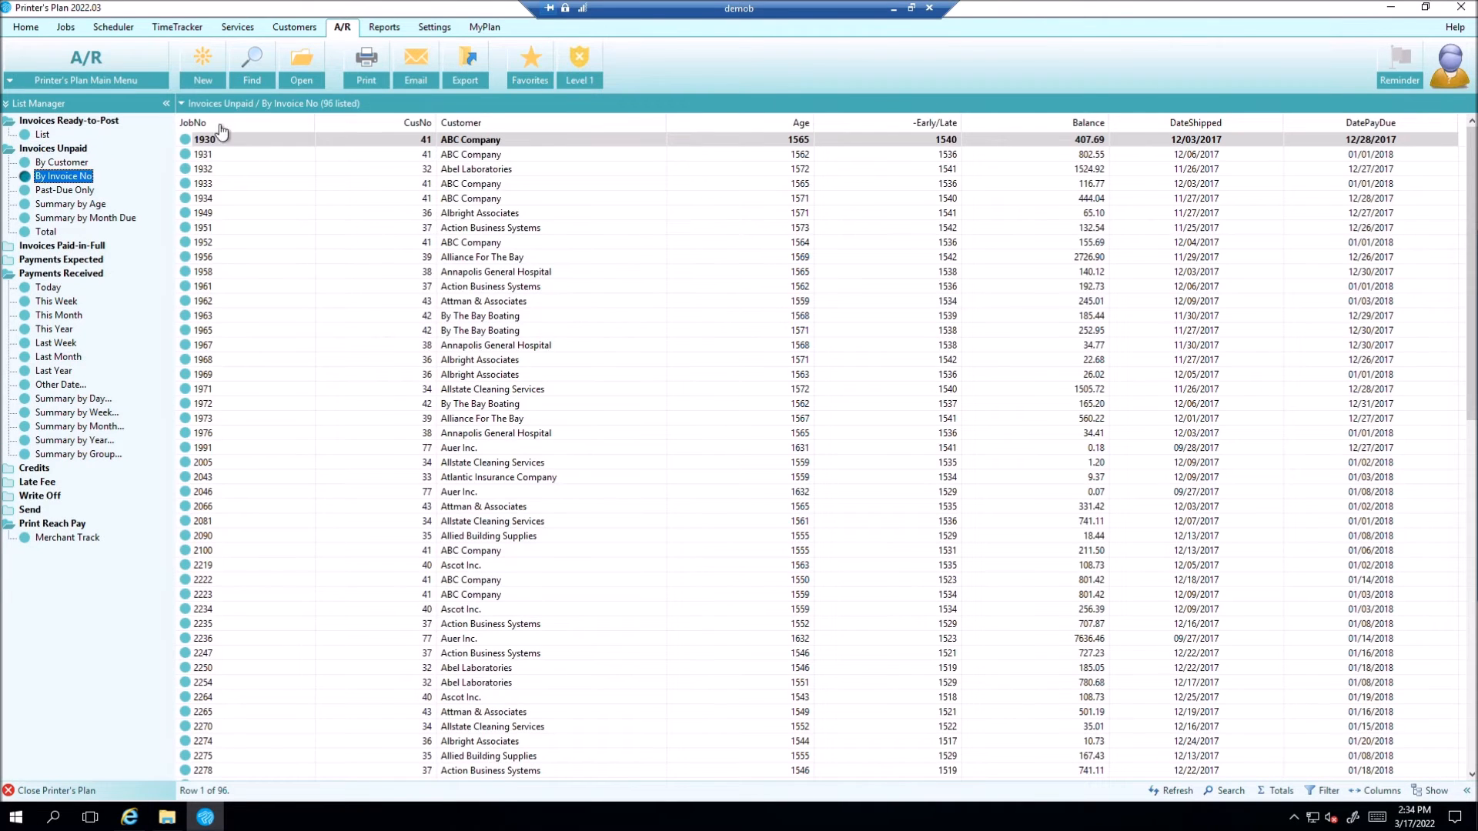
left_click(252, 66)
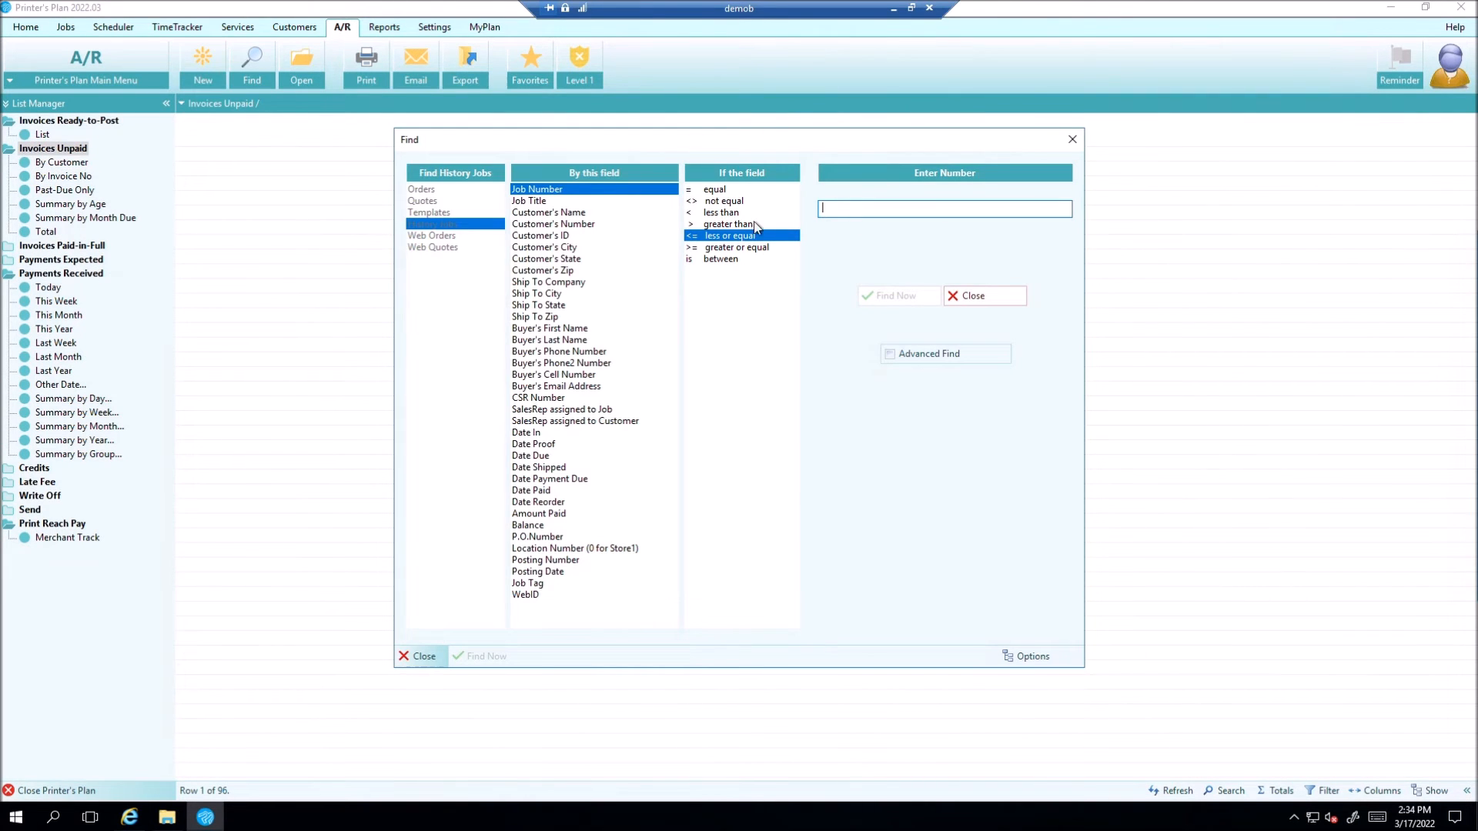
left_click(727, 190)
type("2453")
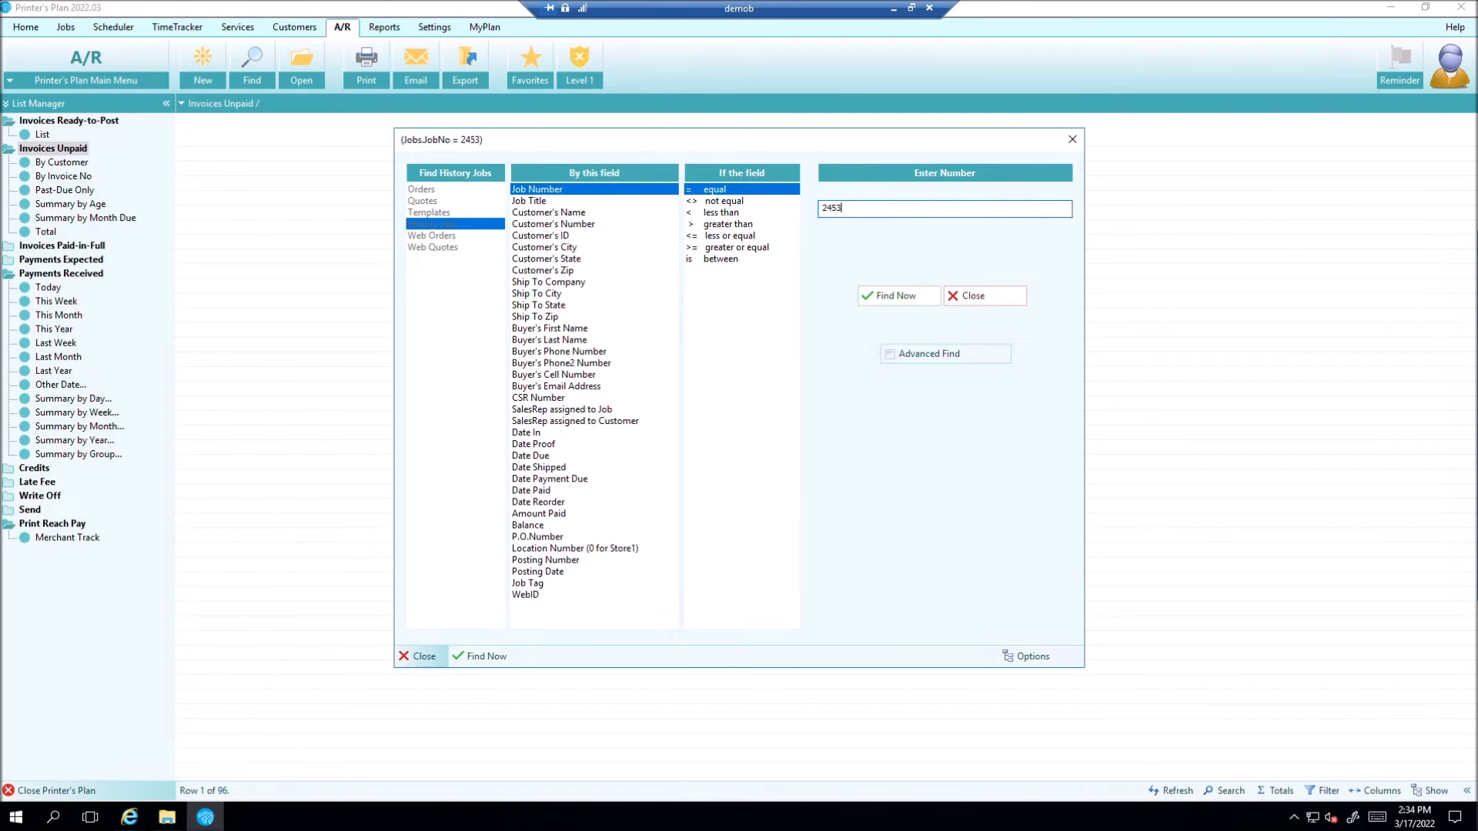
key("Return")
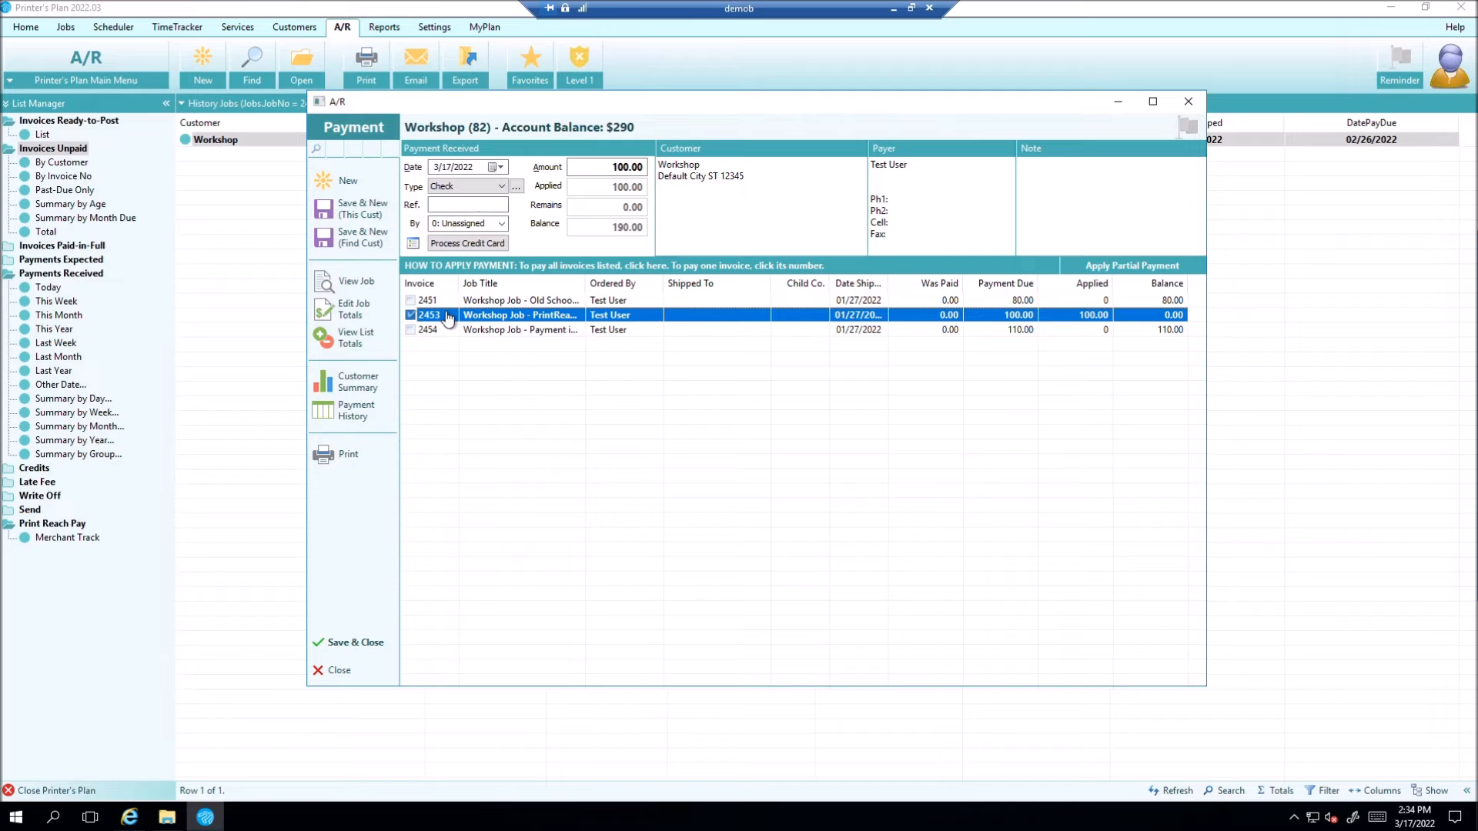
Step: Set the paid amount to -100 in the duplicate-payment invoice's job totals and close the payment record
left_click(367, 315)
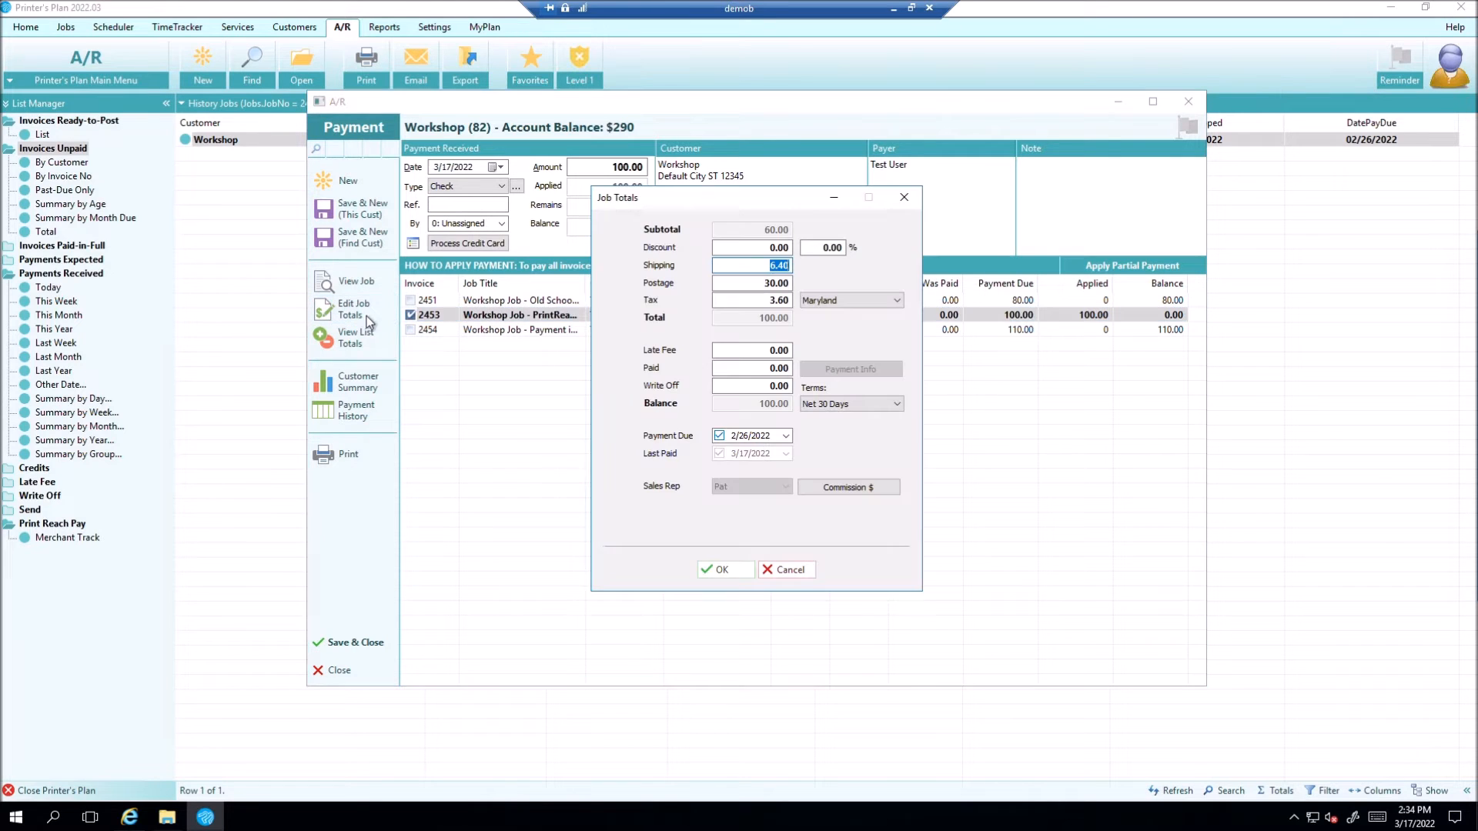
left_click(747, 371)
key("BackSpace")
type("-100")
left_click(716, 572)
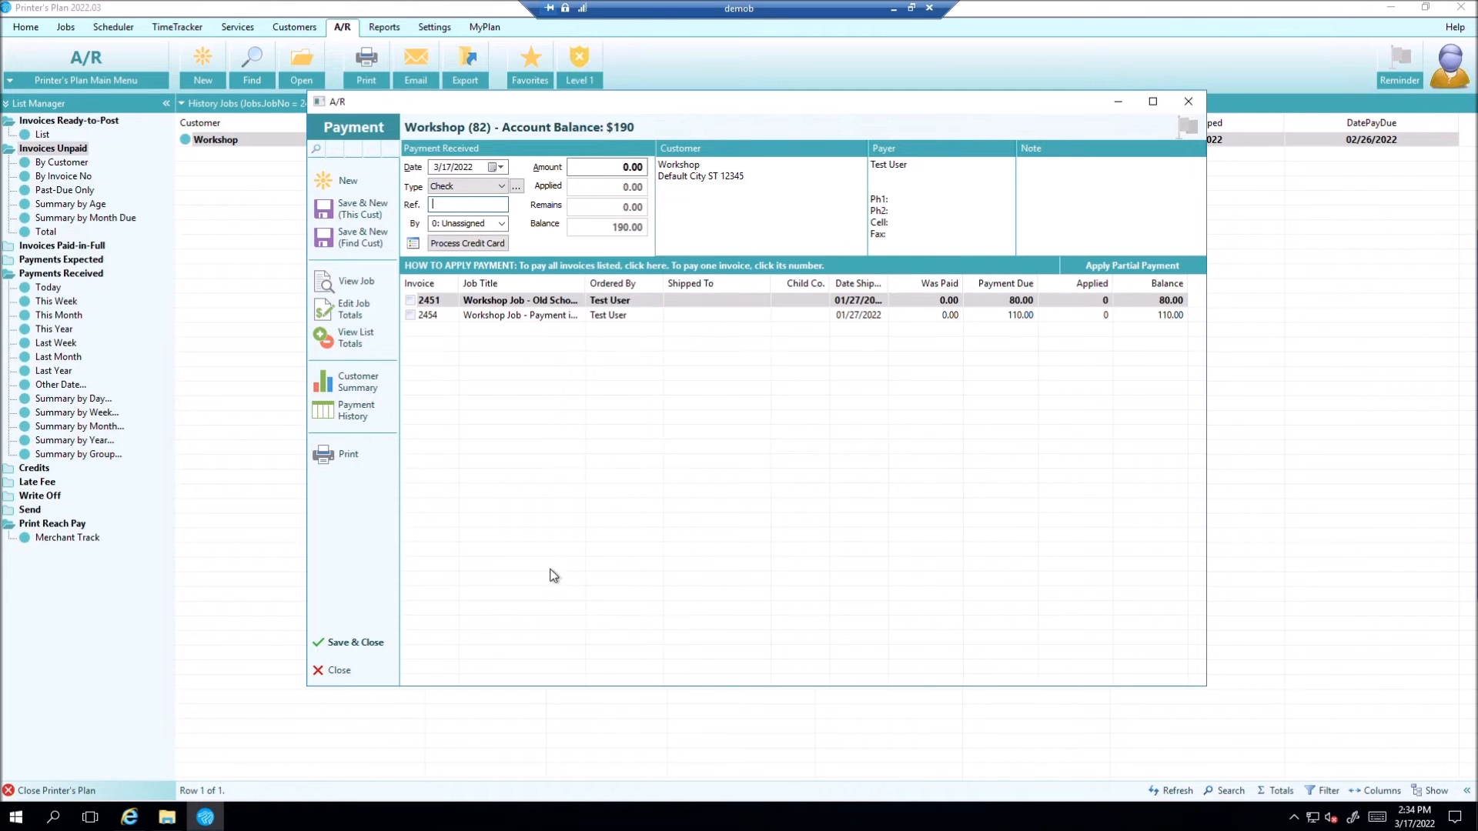
left_click(361, 671)
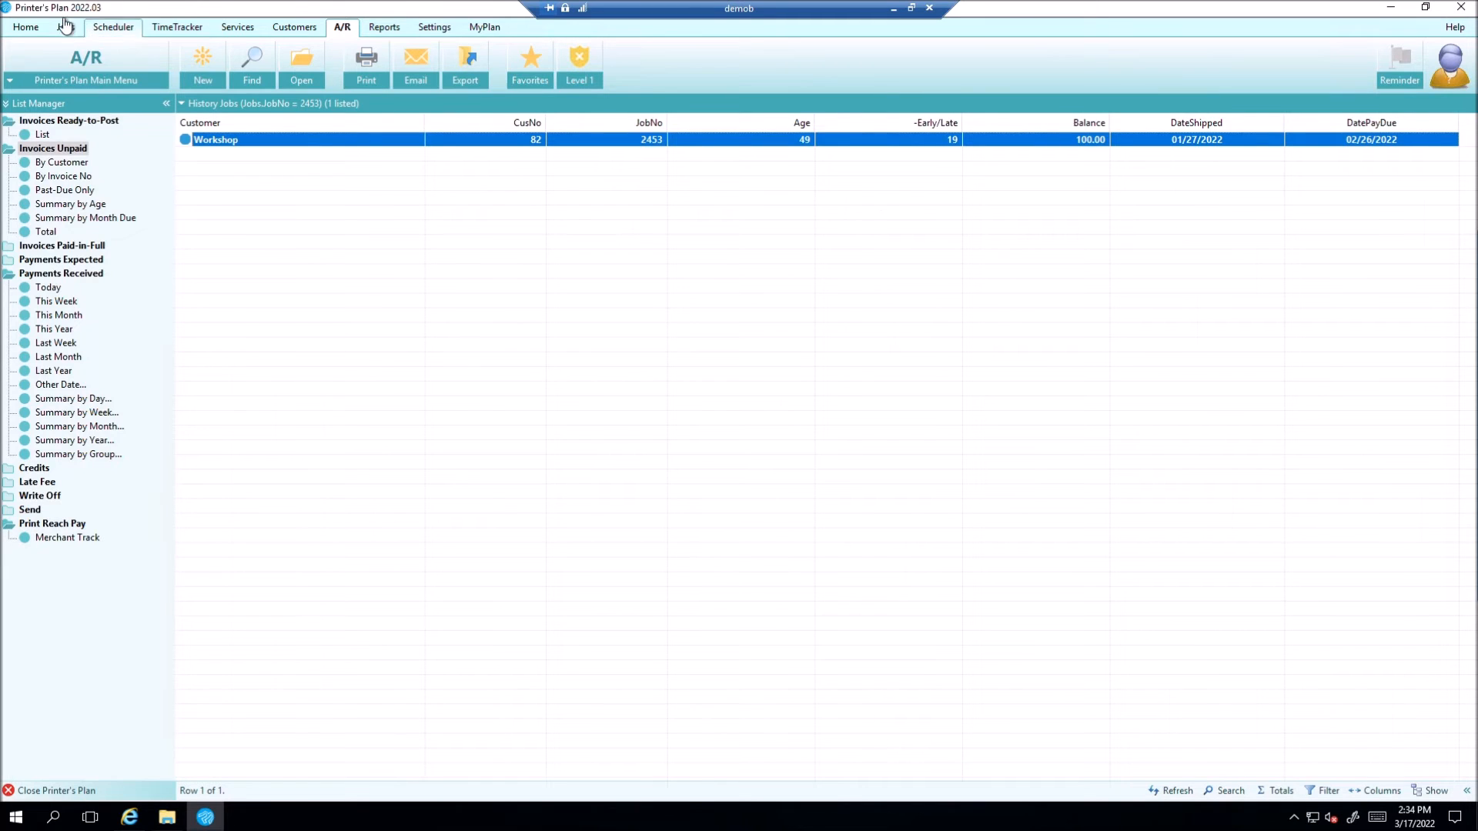
Step: Reopen the PrintReachPay Duplicate Payment history job and verify its paid total and balance after the manual adjustment
left_click(65, 27)
left_click(493, 169)
double_click(493, 169)
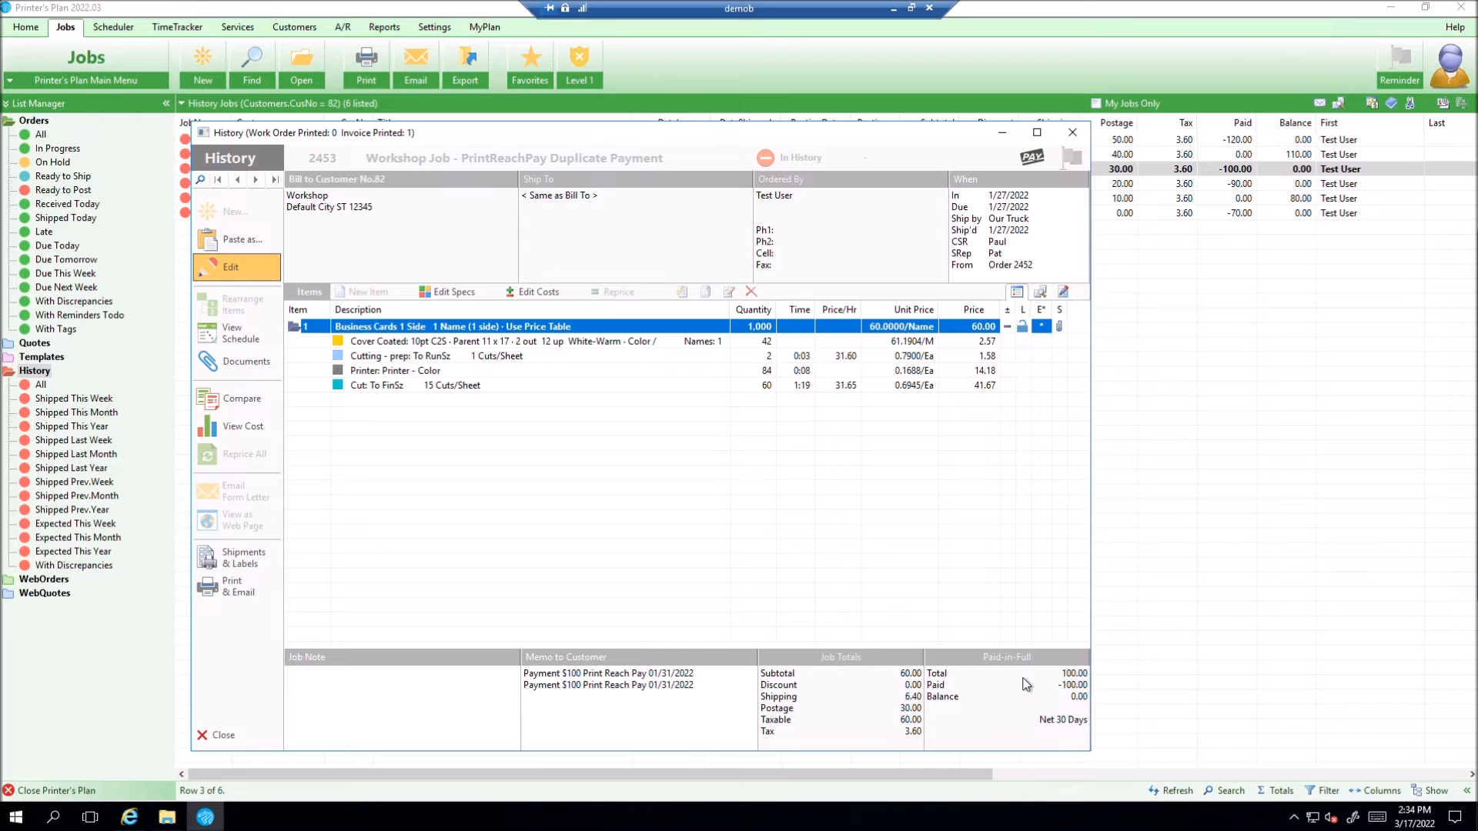
left_click(245, 735)
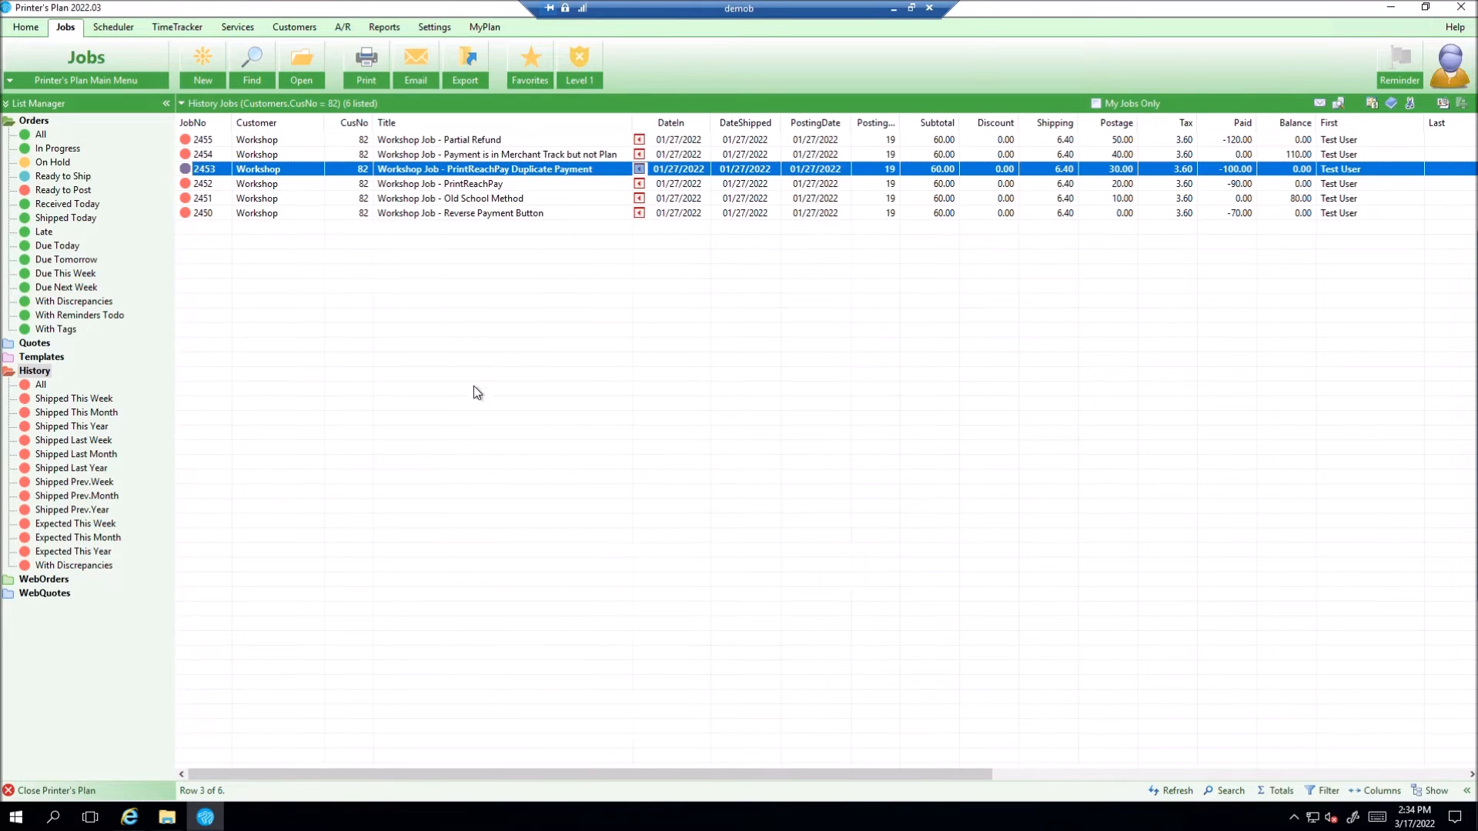
Step: List the orders that are in progress
left_click(479, 324)
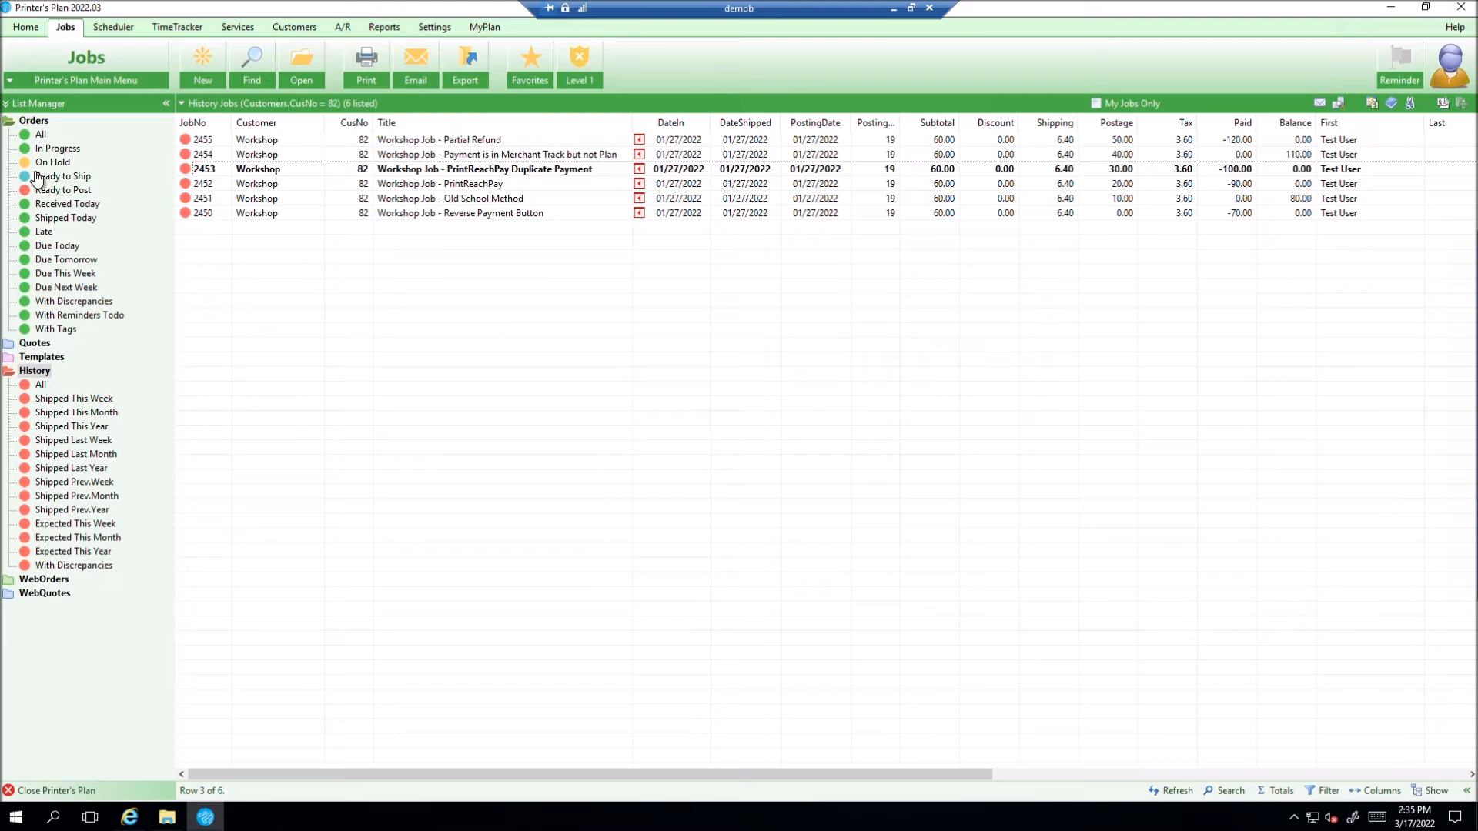
left_click(51, 151)
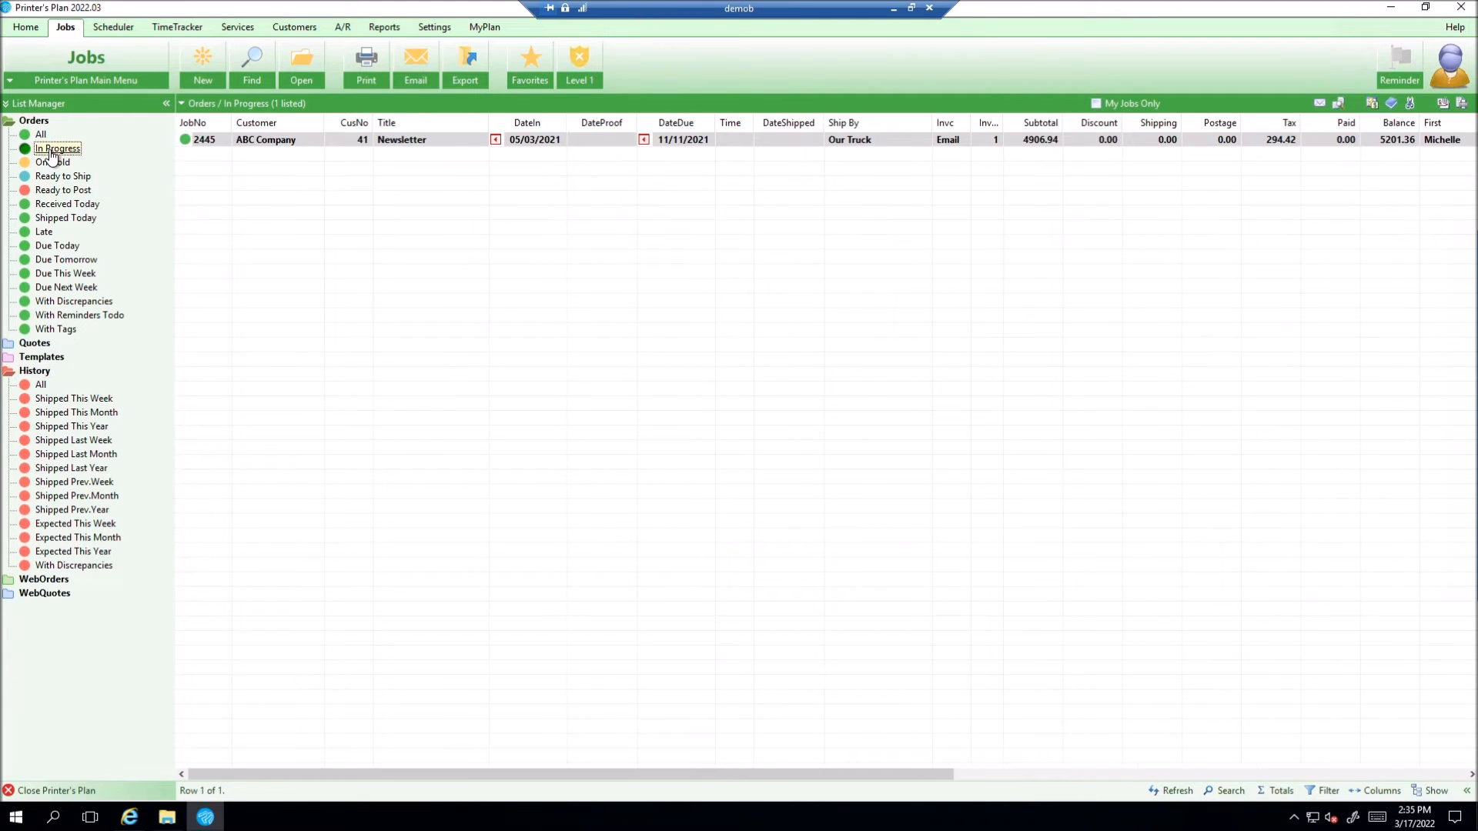
left_click(240, 145)
double_click(245, 146)
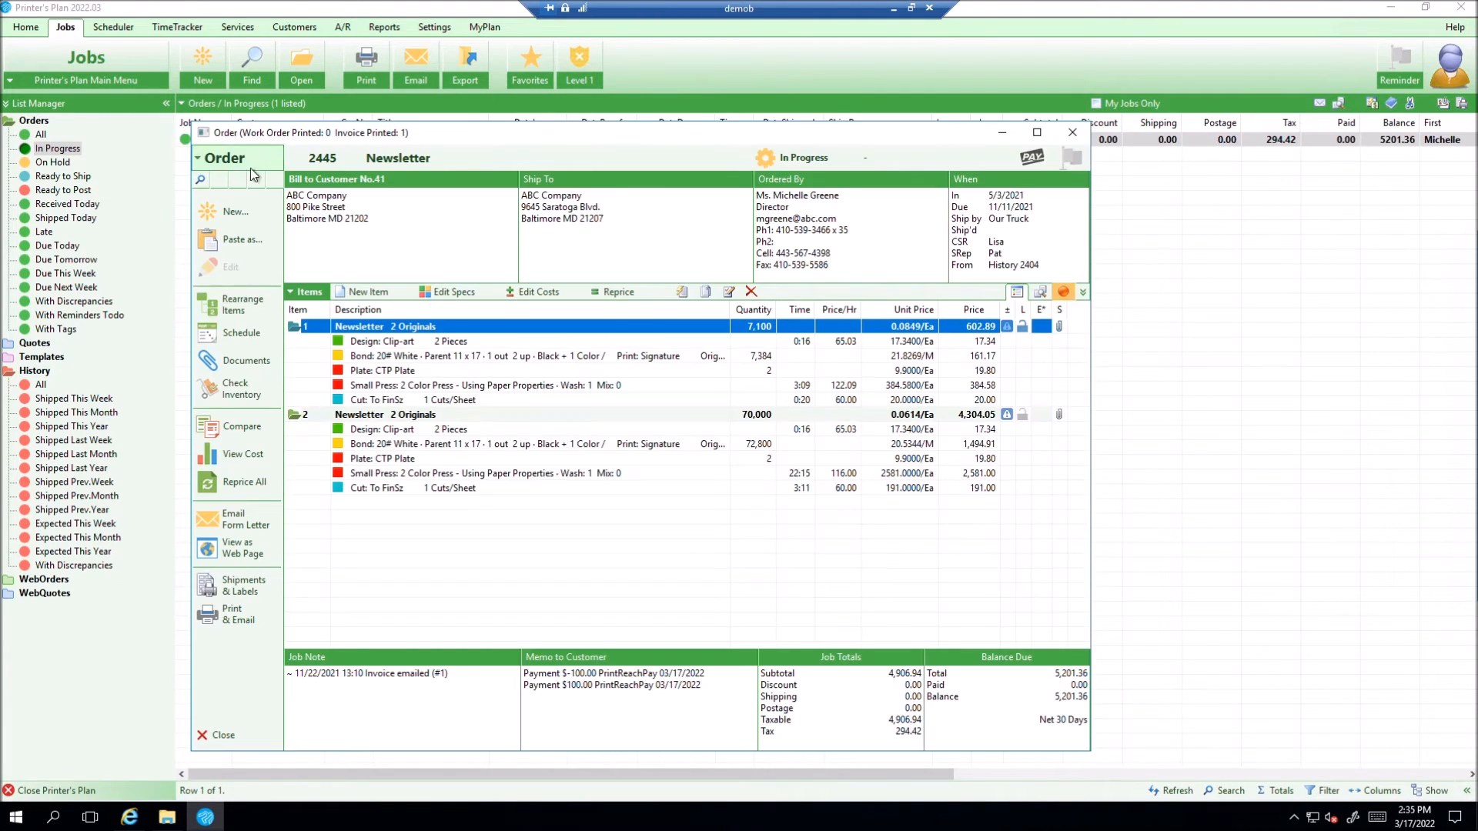
left_click(824, 158)
left_click(496, 480)
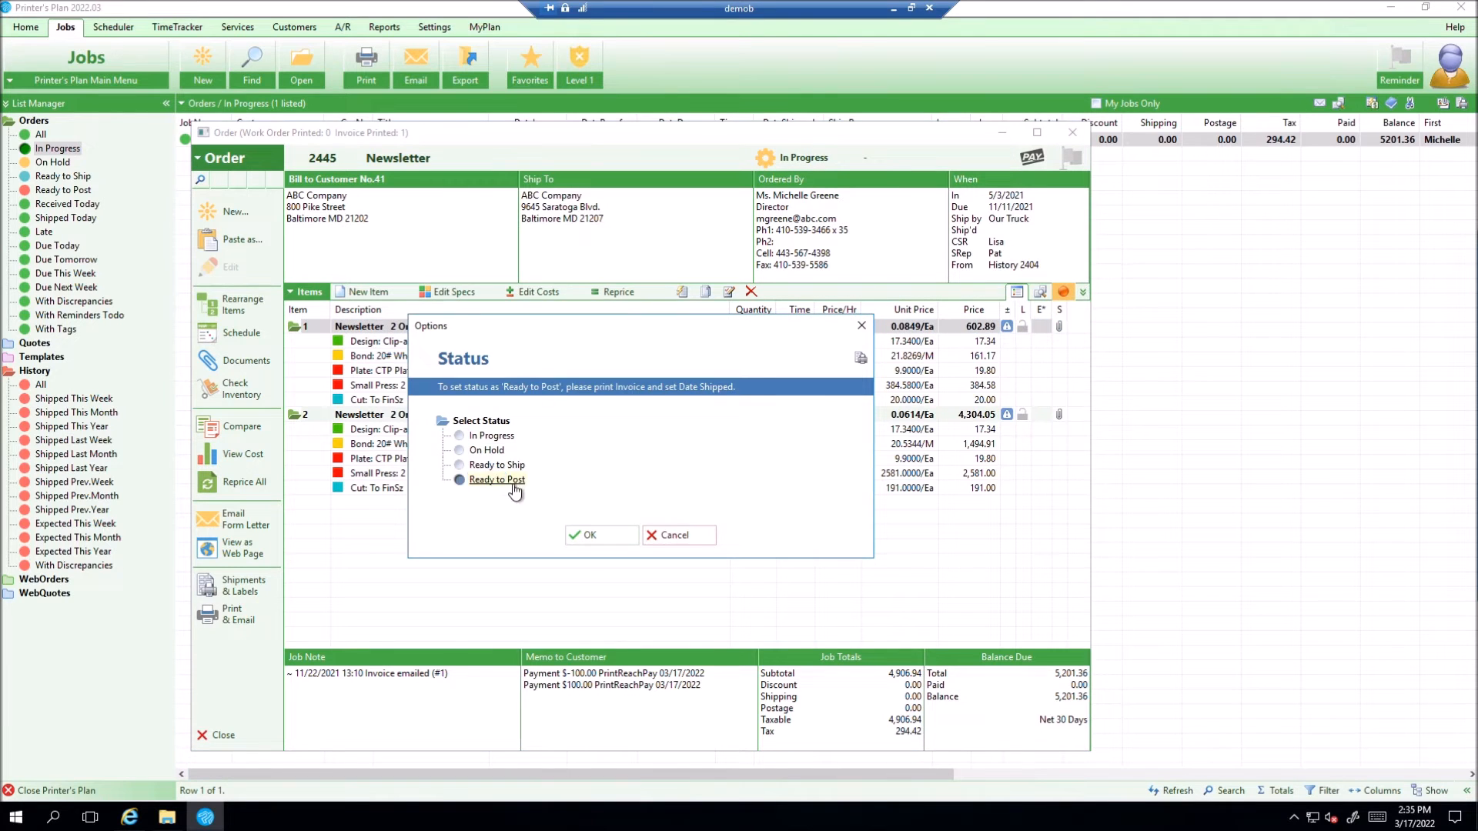
left_click(678, 535)
left_click(213, 741)
Step: Make ABC Company's in-progress Newsletter job ready to post
right_click(300, 144)
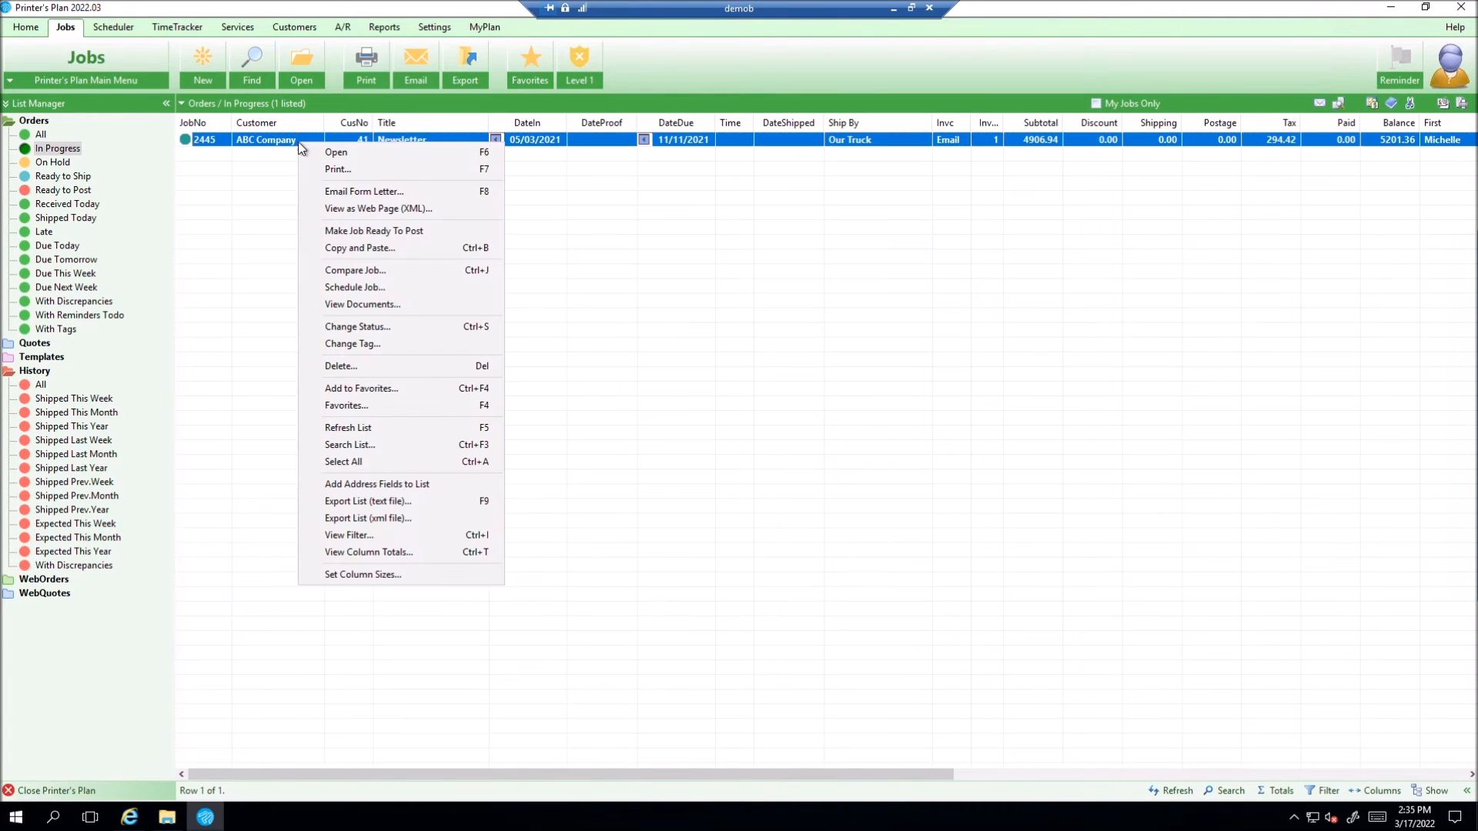
left_click(450, 229)
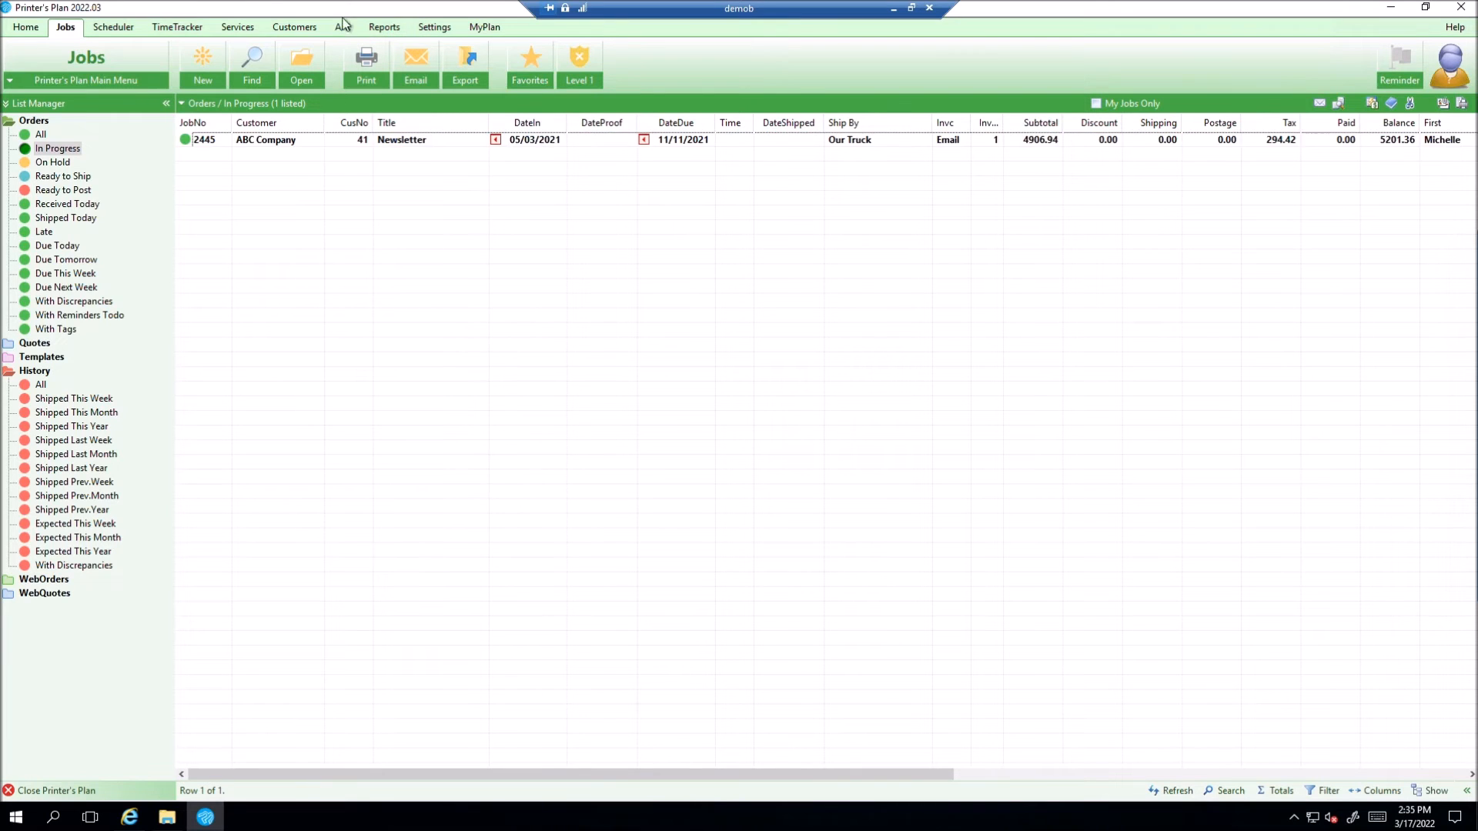
right_click(313, 143)
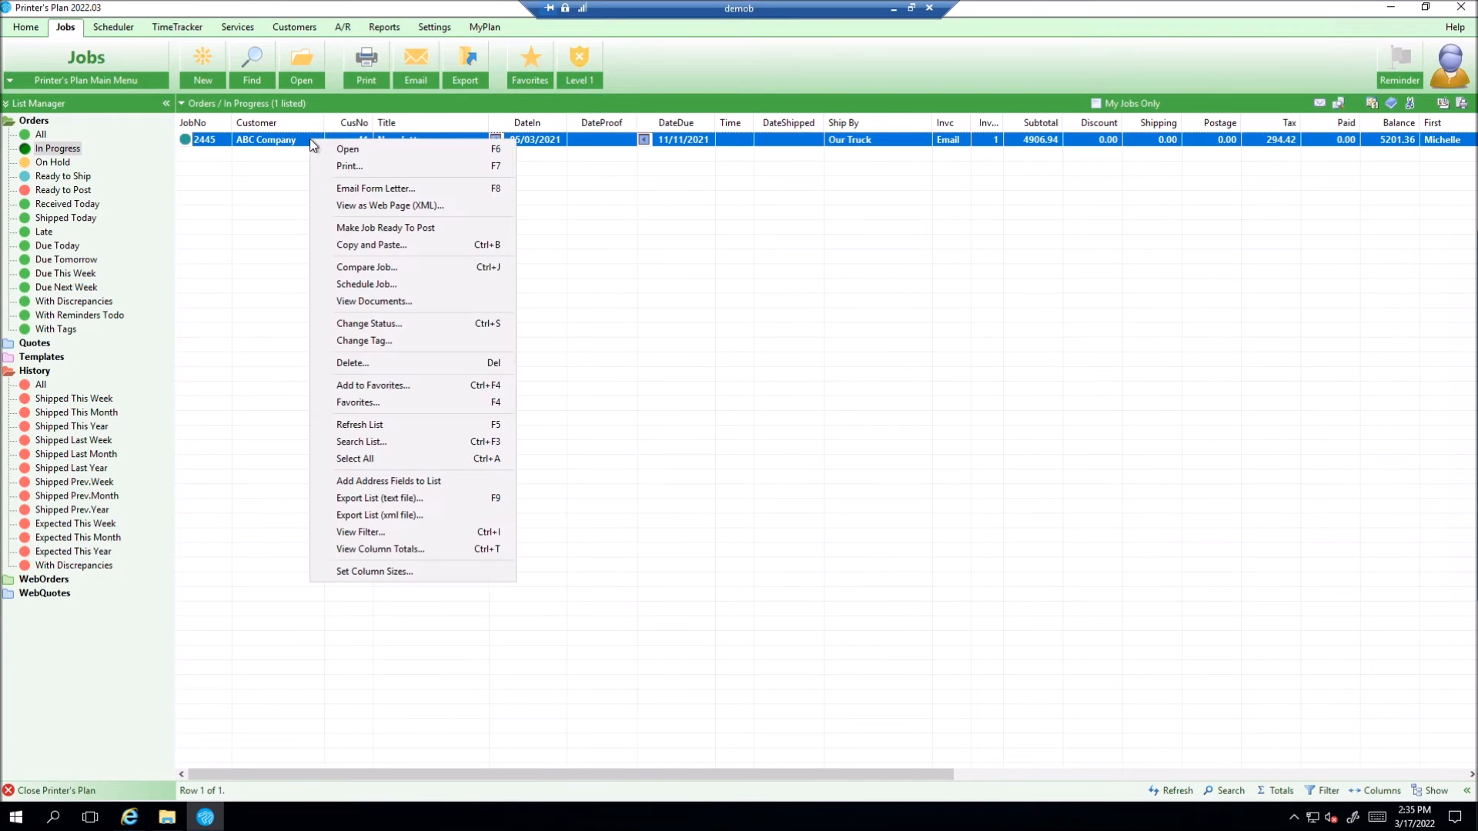
left_click(368, 229)
left_click(801, 441)
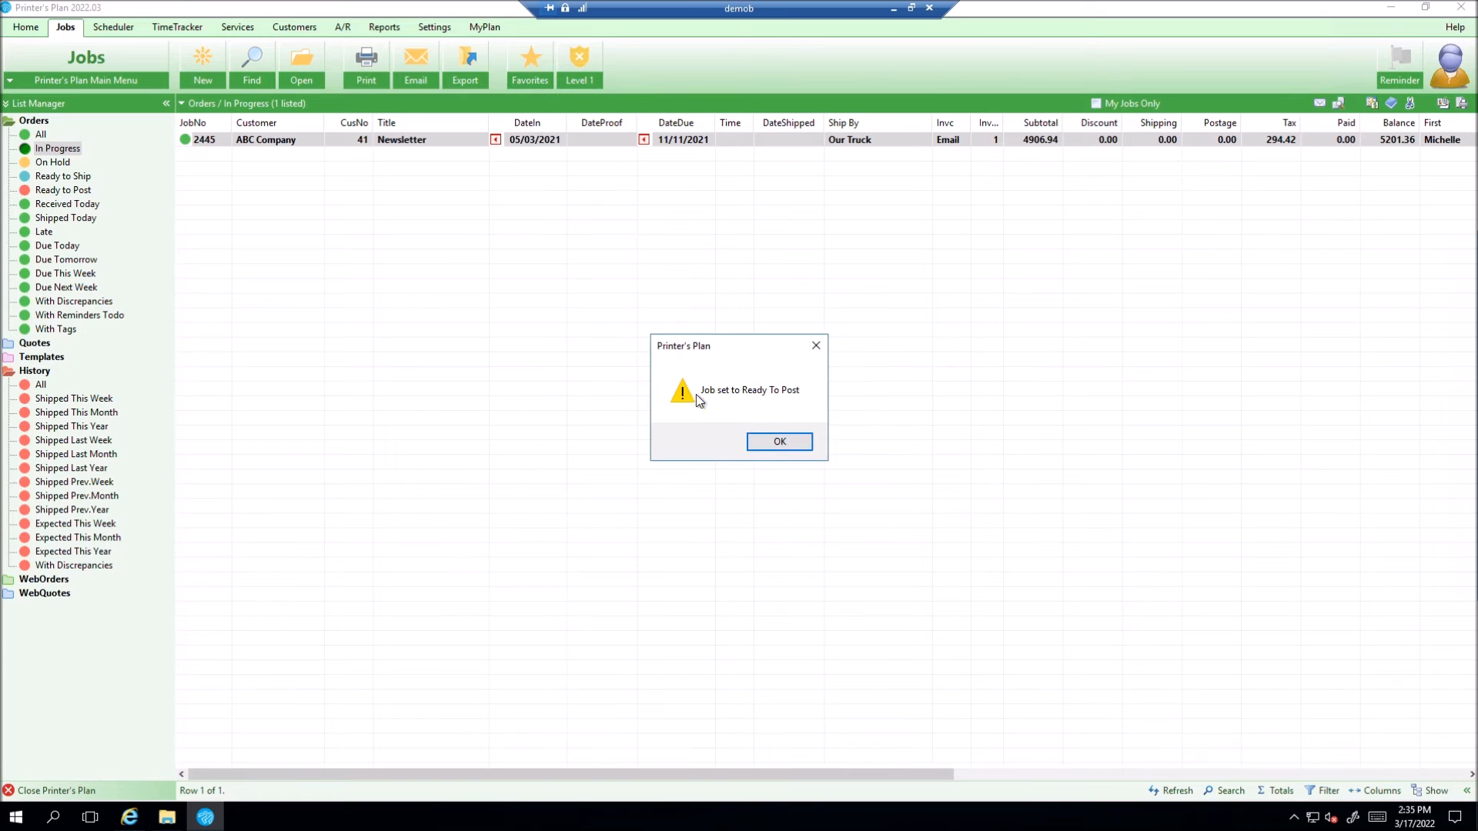
left_click(779, 444)
Step: Open the job totals of ABC Company's ready-to-post Newsletter invoice, try a paid amount of -100, and discard the change
left_click(337, 25)
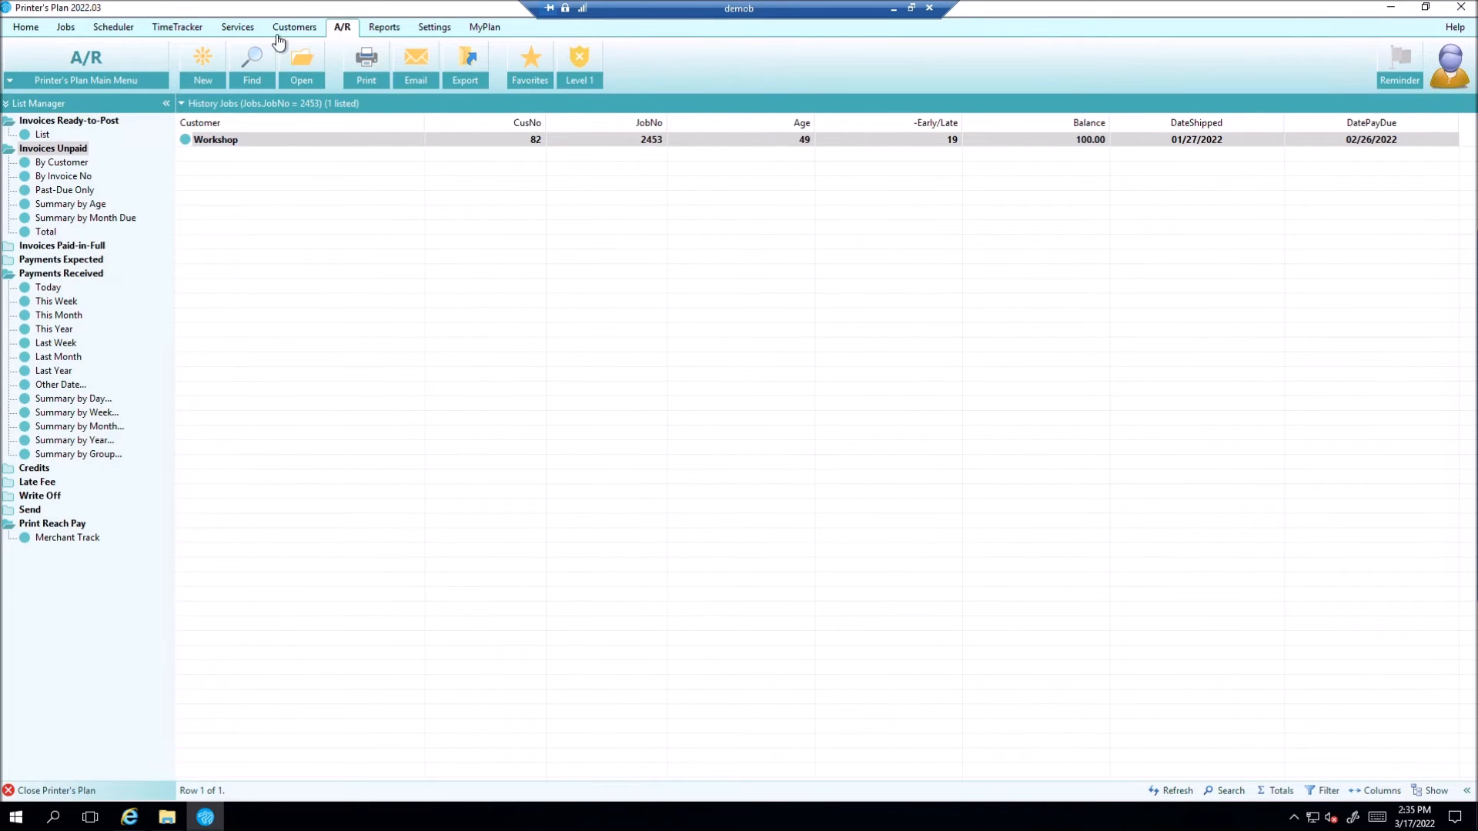
left_click(34, 137)
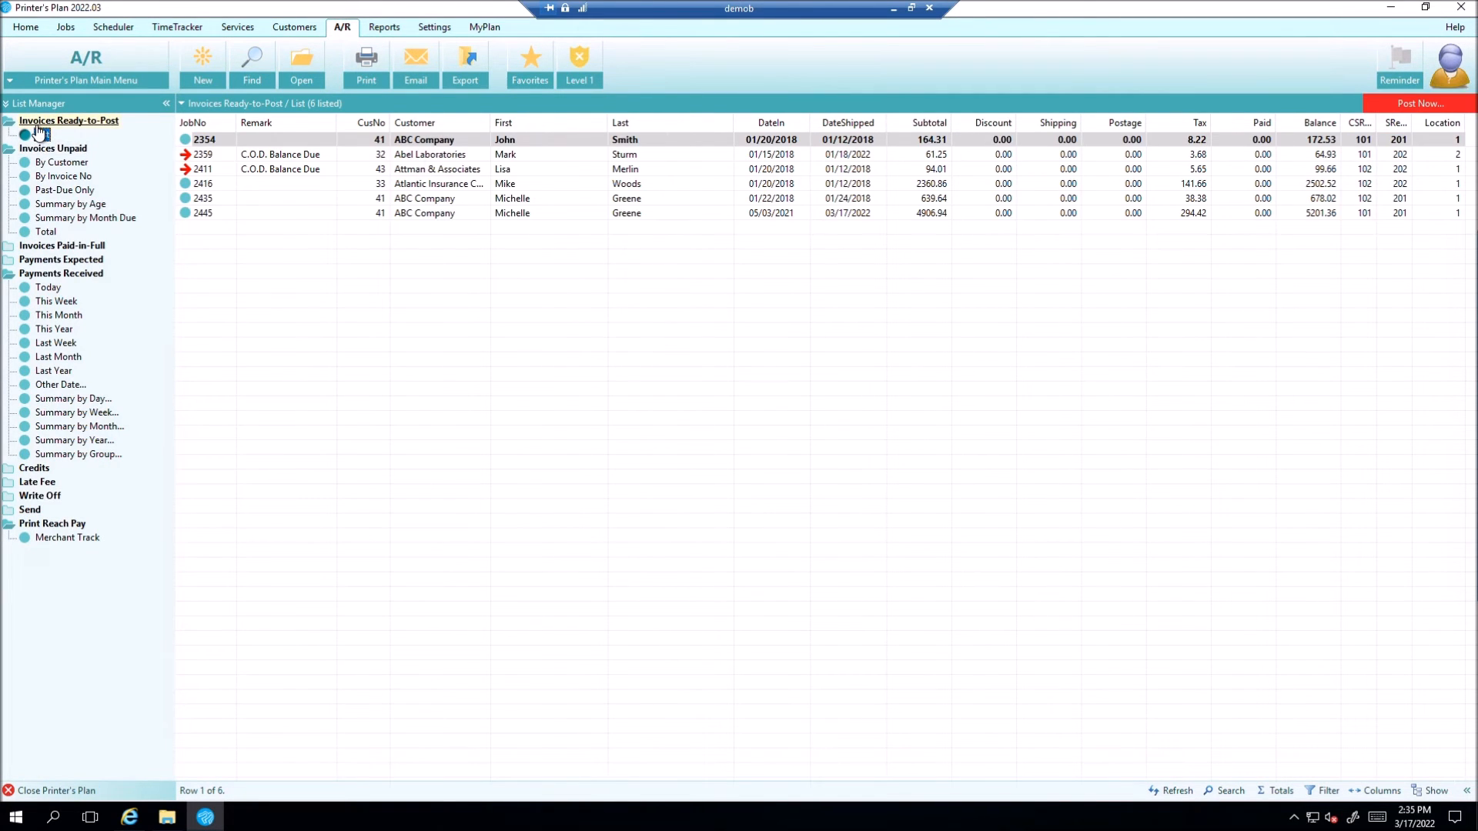
double_click(196, 213)
double_click(862, 687)
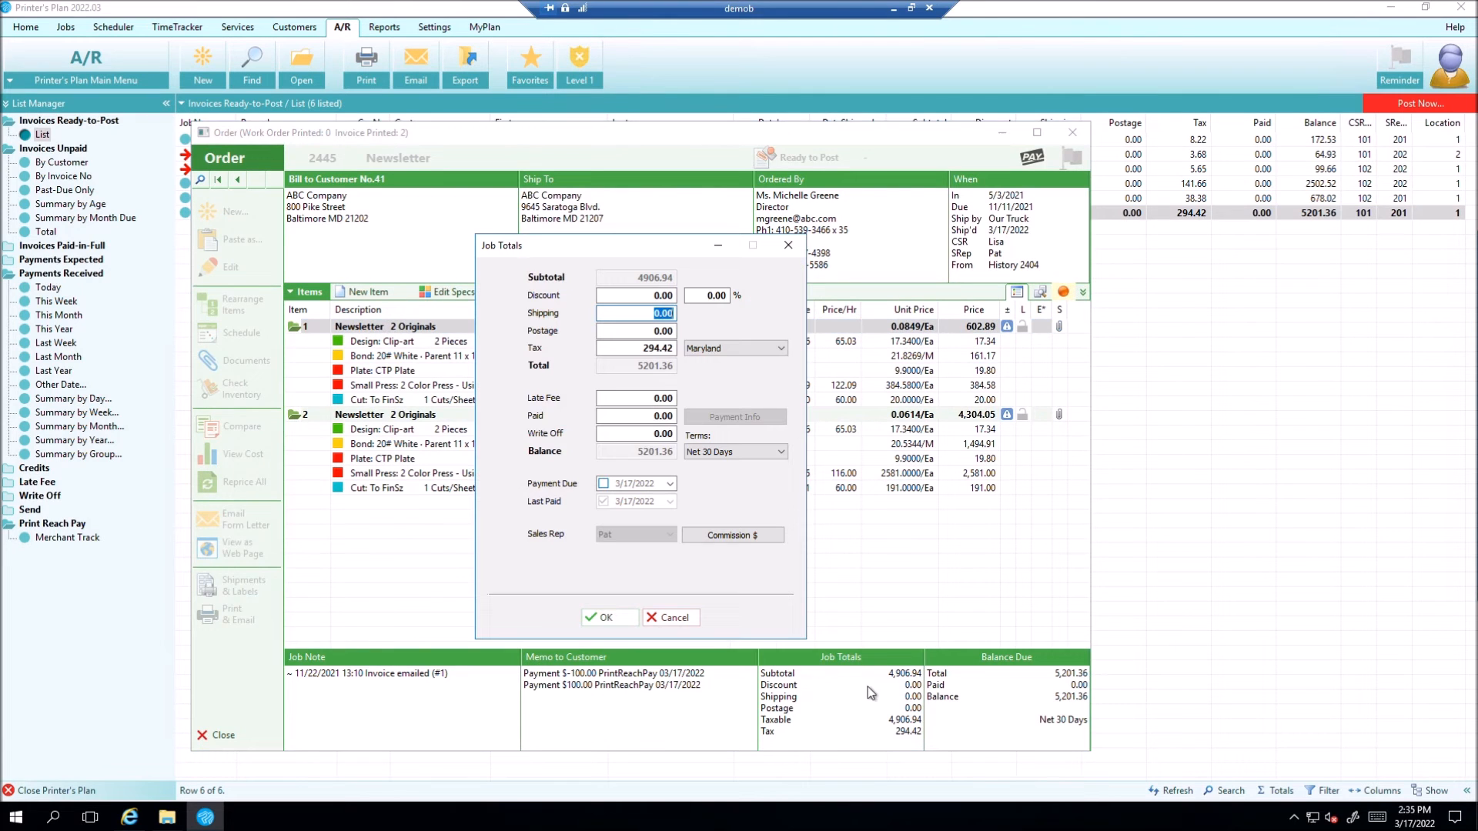
left_click(639, 422)
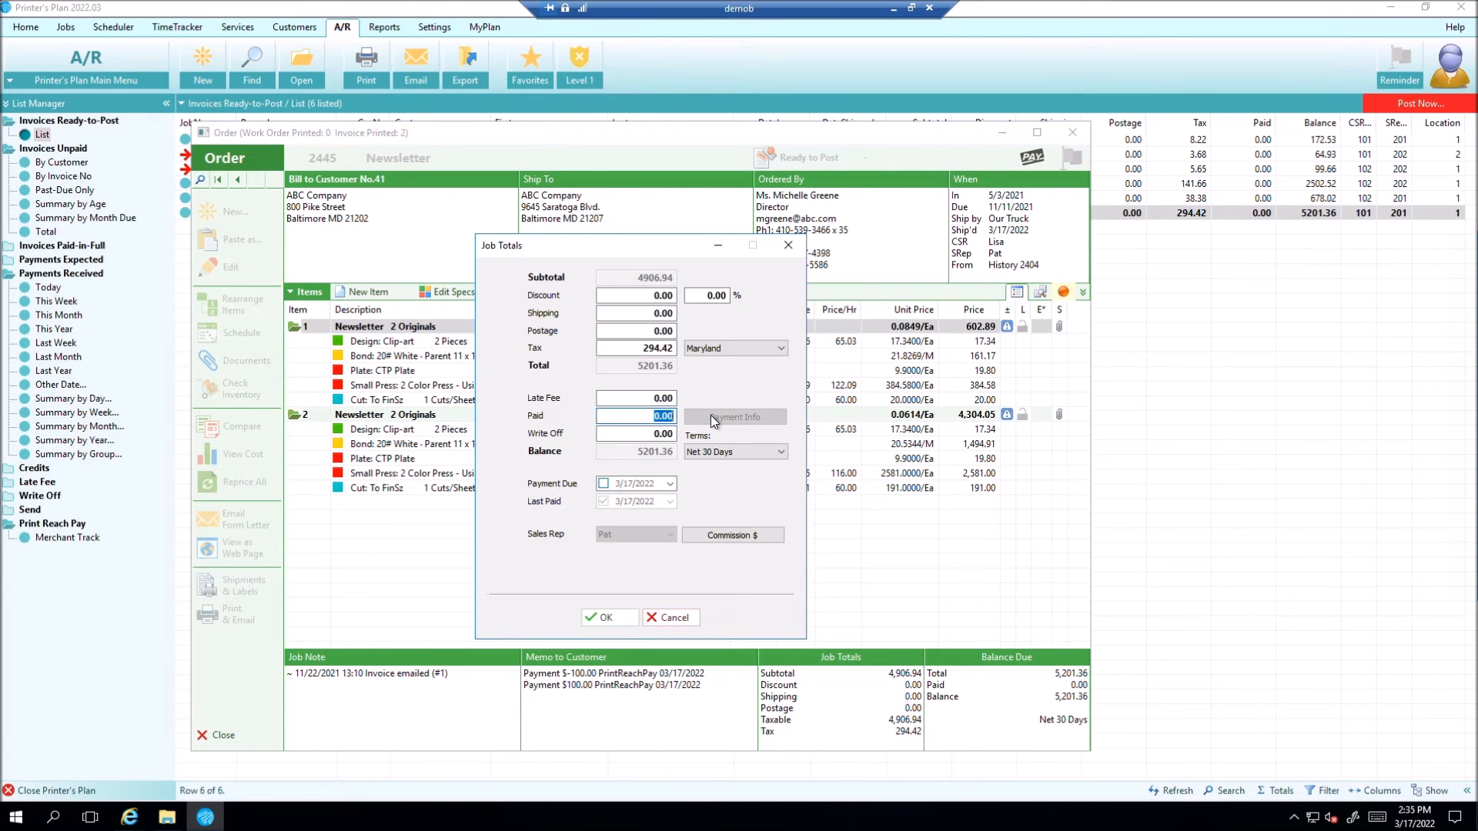
type("-100")
left_click(670, 617)
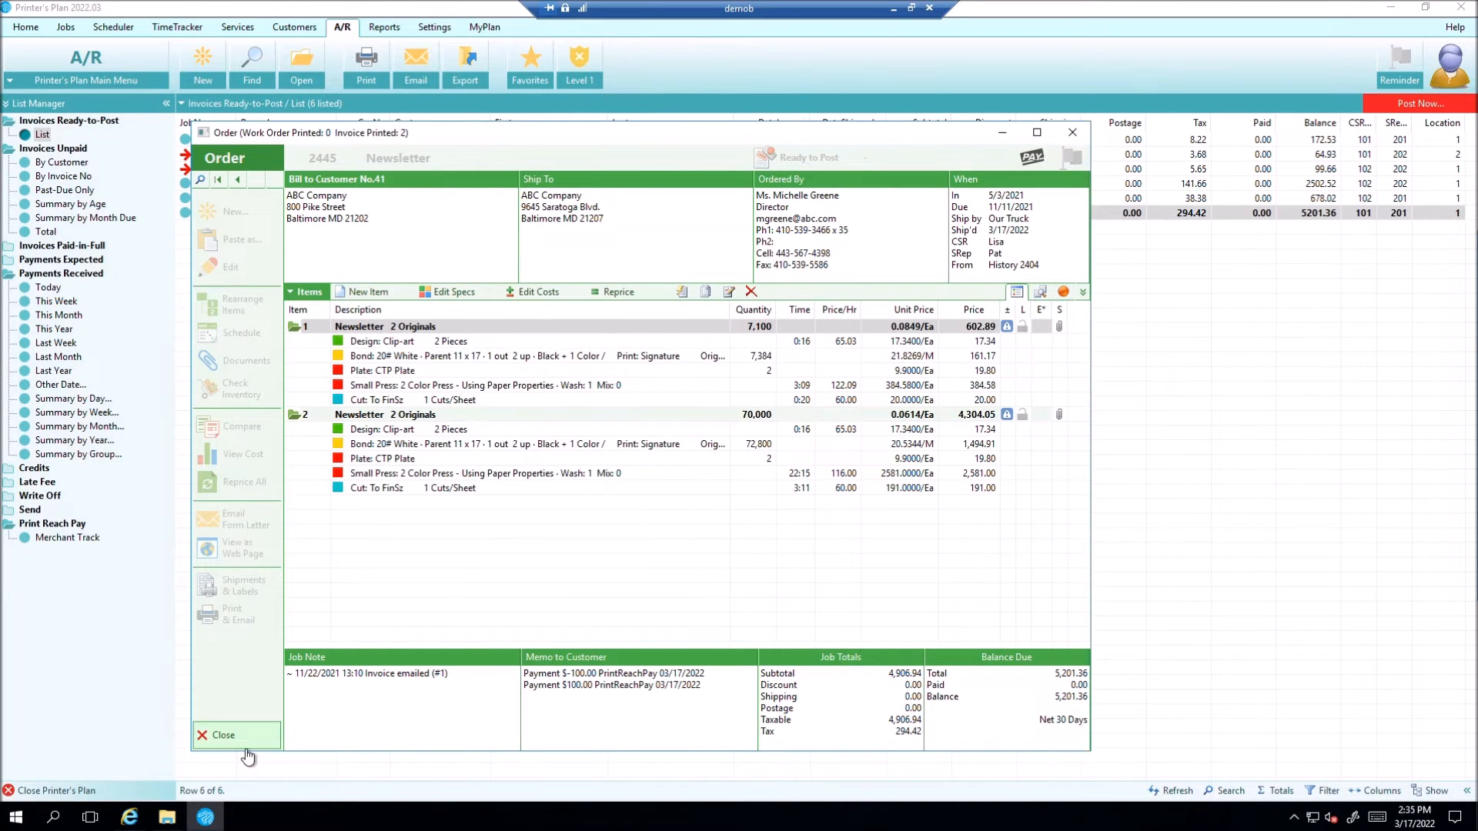
left_click(231, 739)
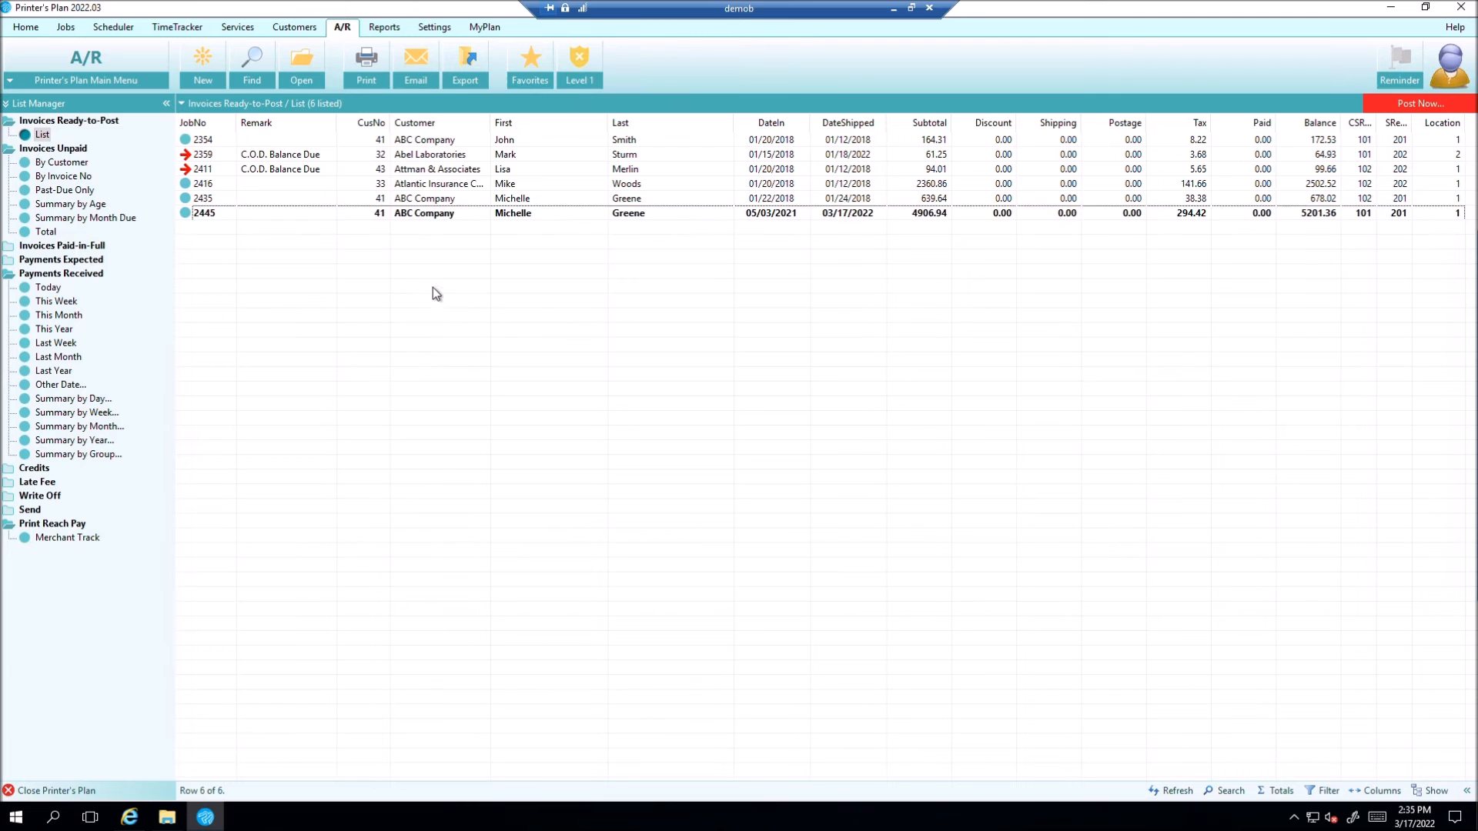
Step: Return ABC Company's ready-to-post Newsletter job to in progress by clearing its shipped date, and close the order
left_click(66, 27)
double_click(266, 141)
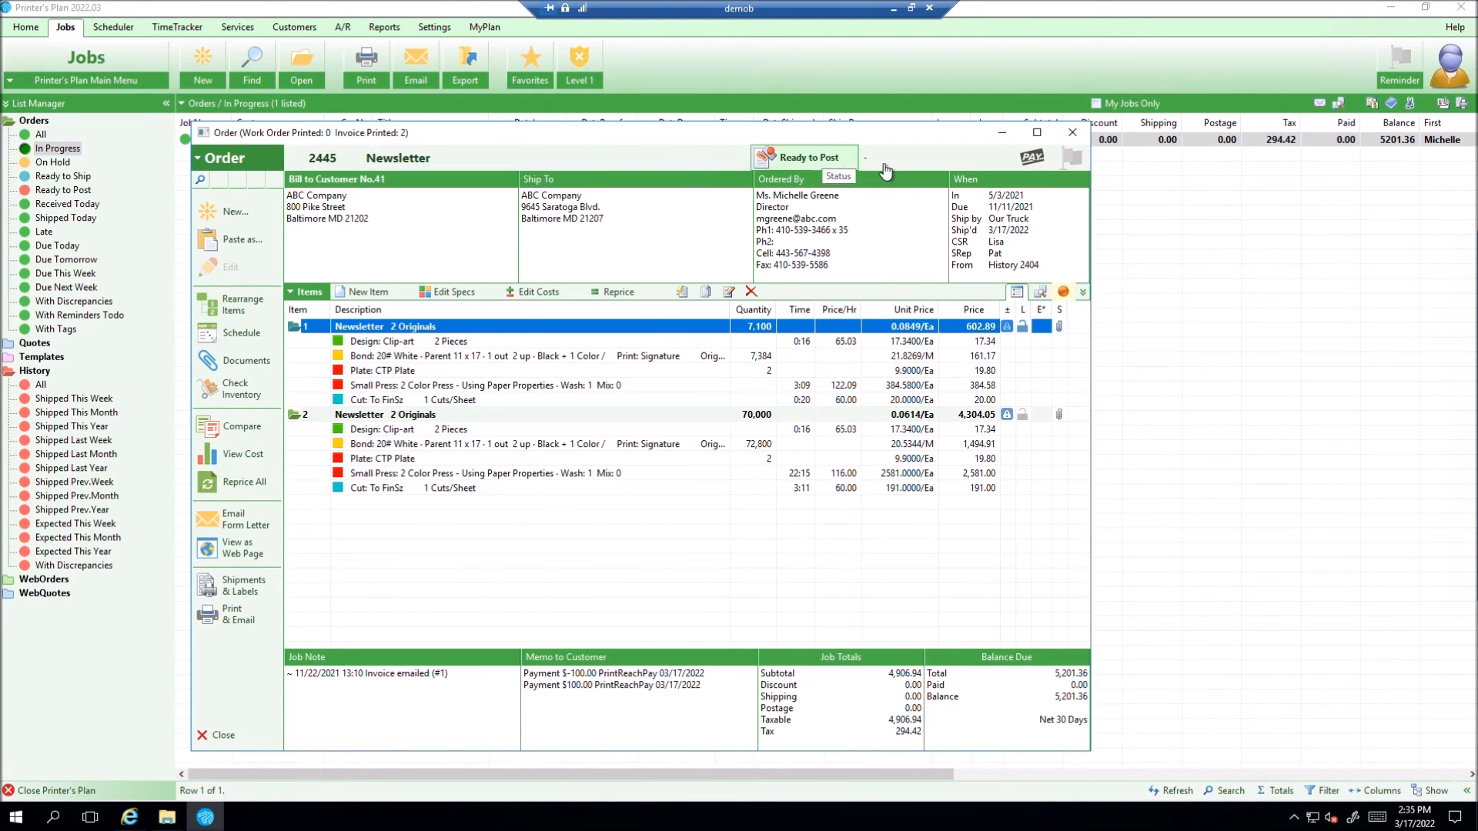
double_click(990, 231)
left_click(590, 419)
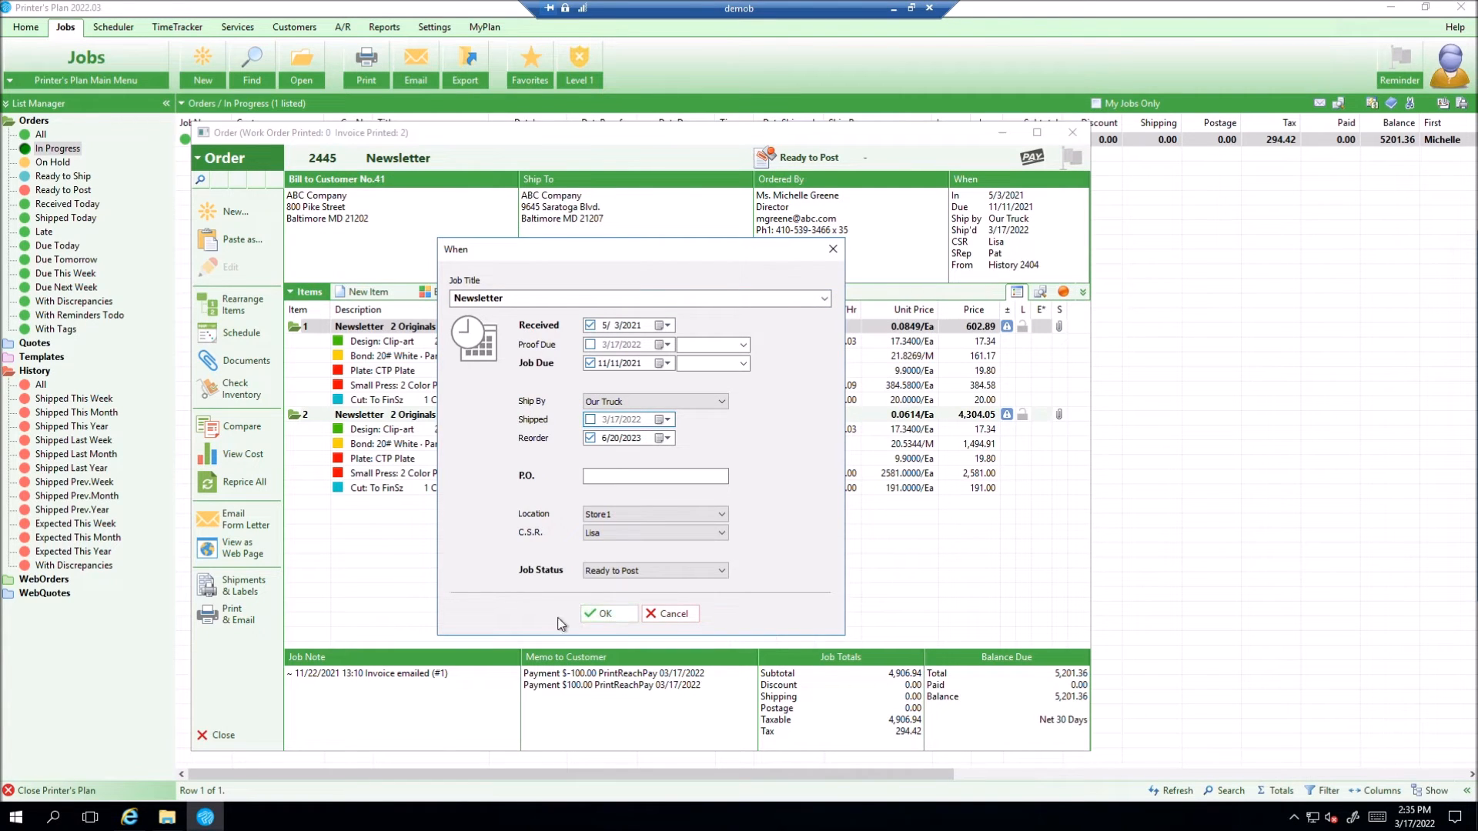
left_click(595, 609)
double_click(810, 204)
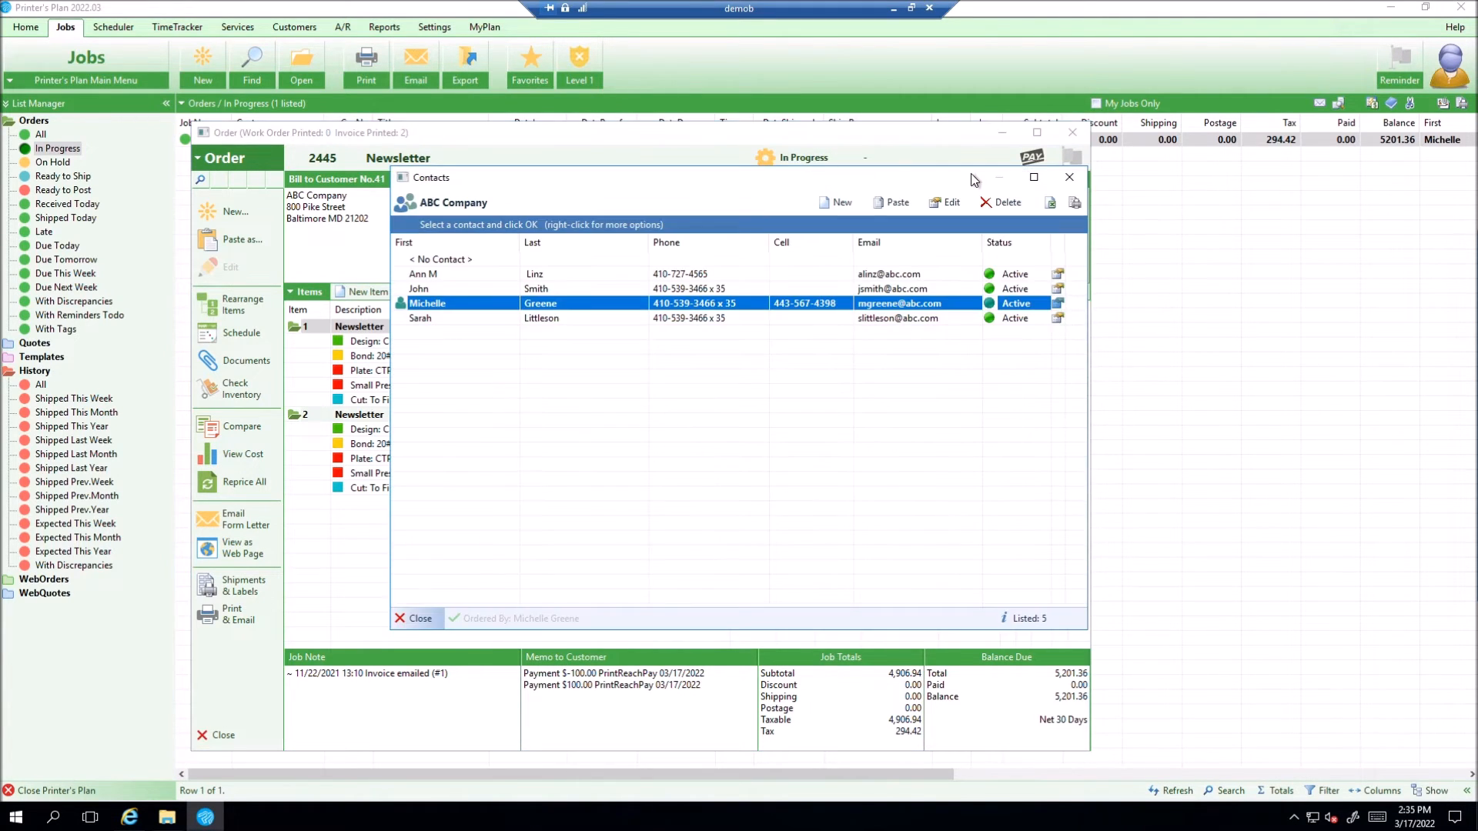
left_click(1066, 180)
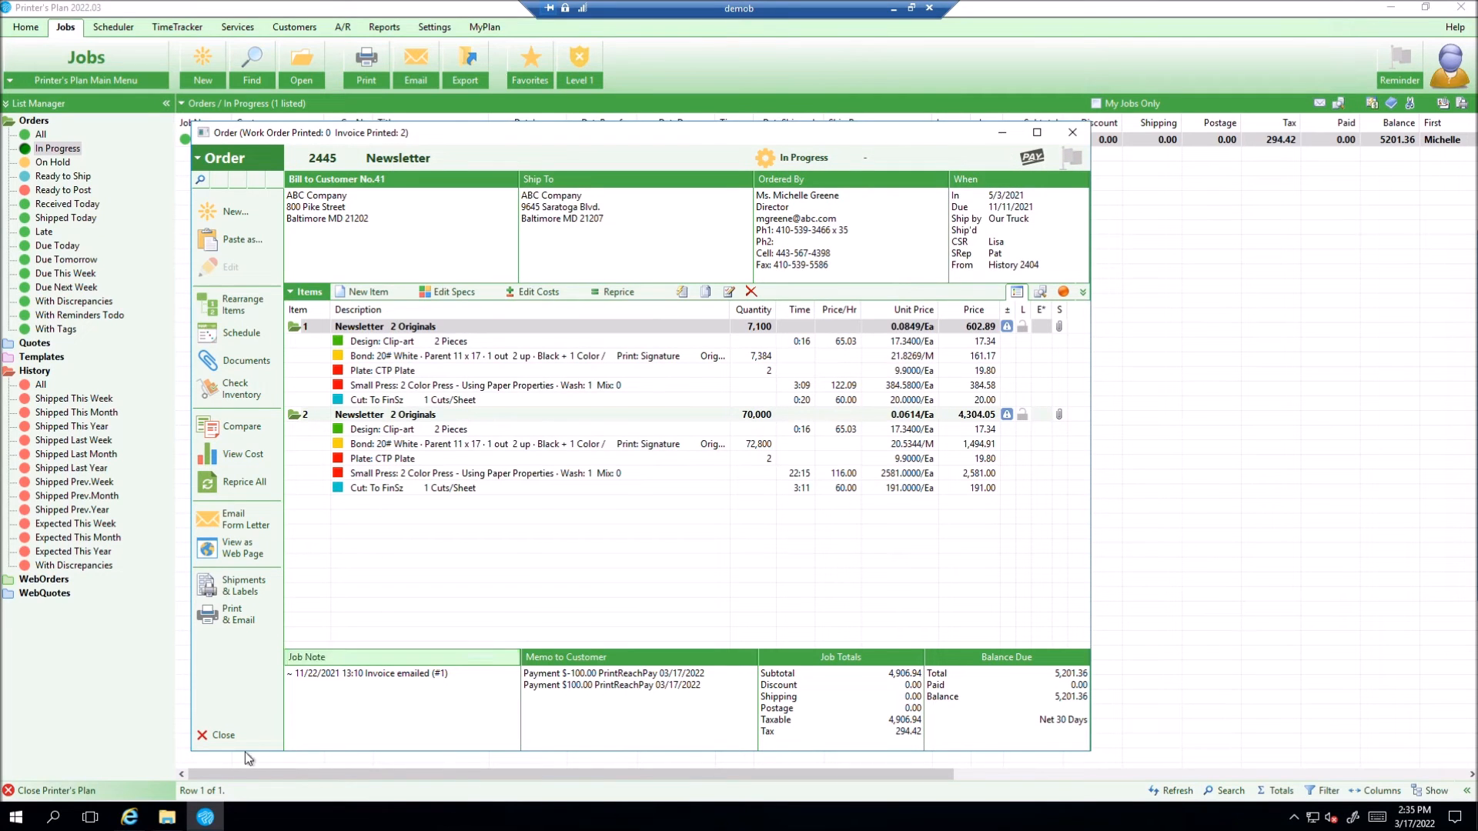
left_click(222, 735)
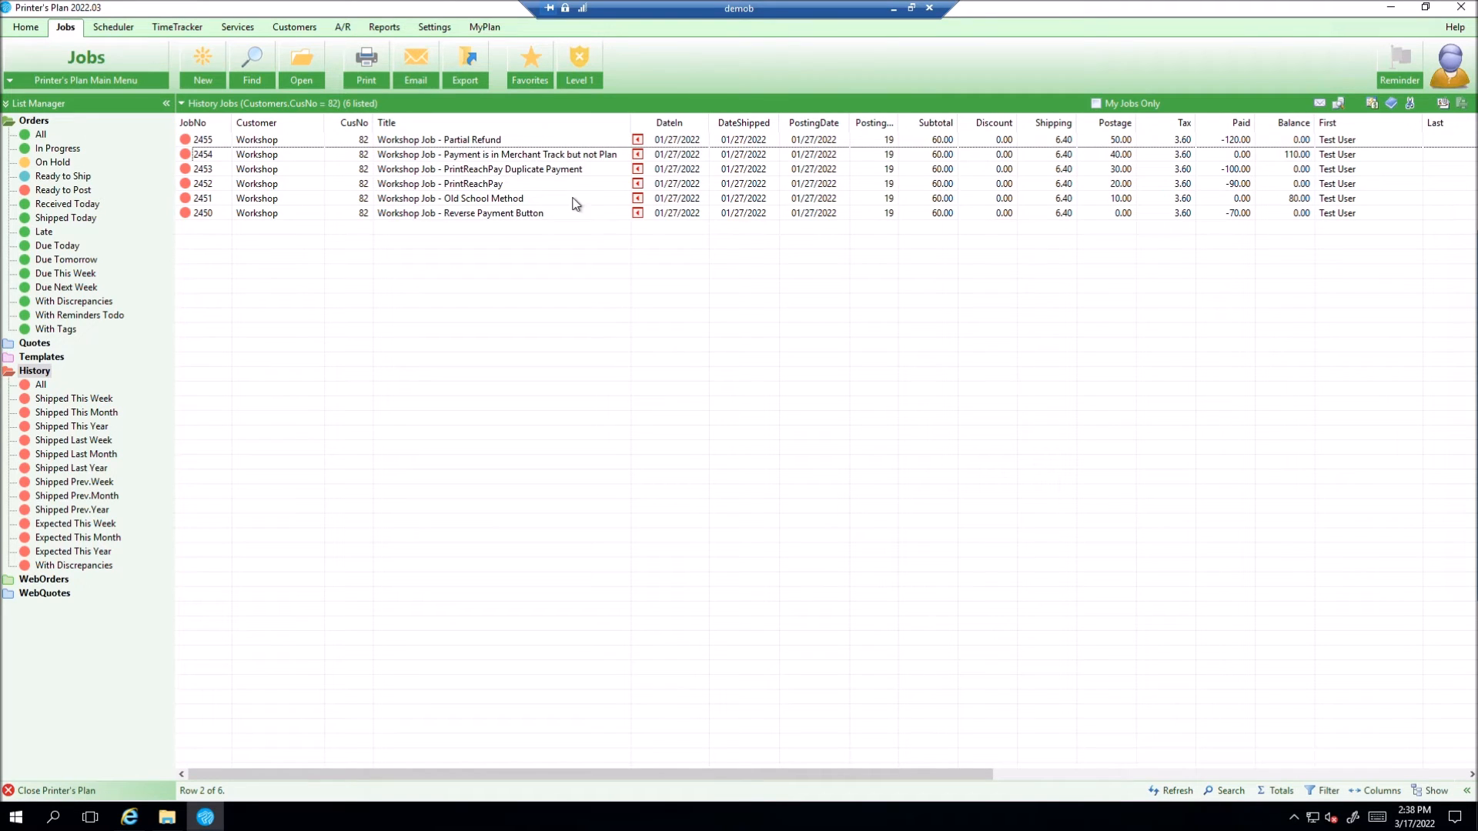
Step: Switch to PrintReach Pay MerchantTrack and check the transaction amount for the "Payment is in Merchant Track but not Plan" job
left_click(624, 154)
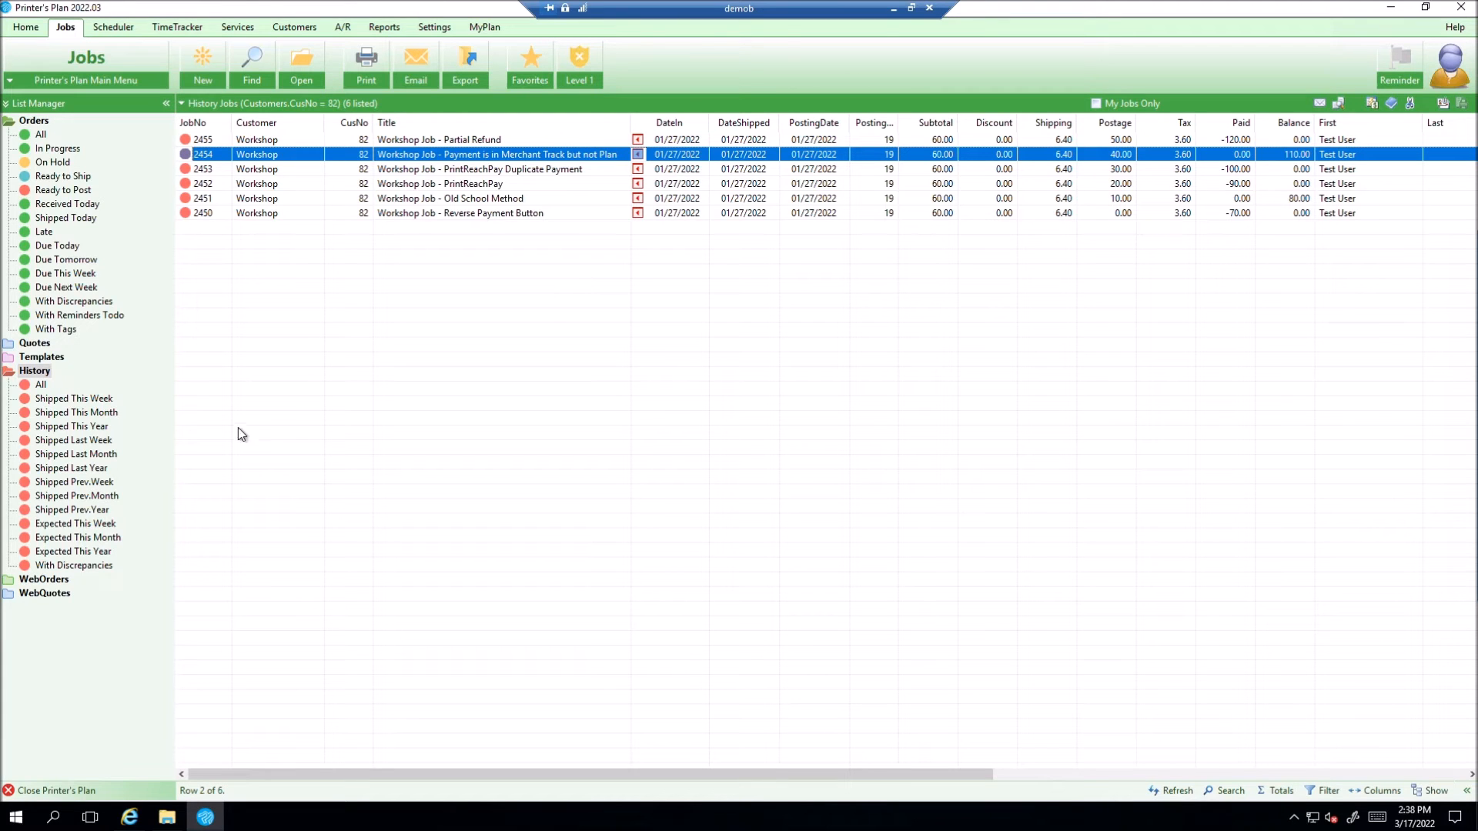
mouse_move(138, 826)
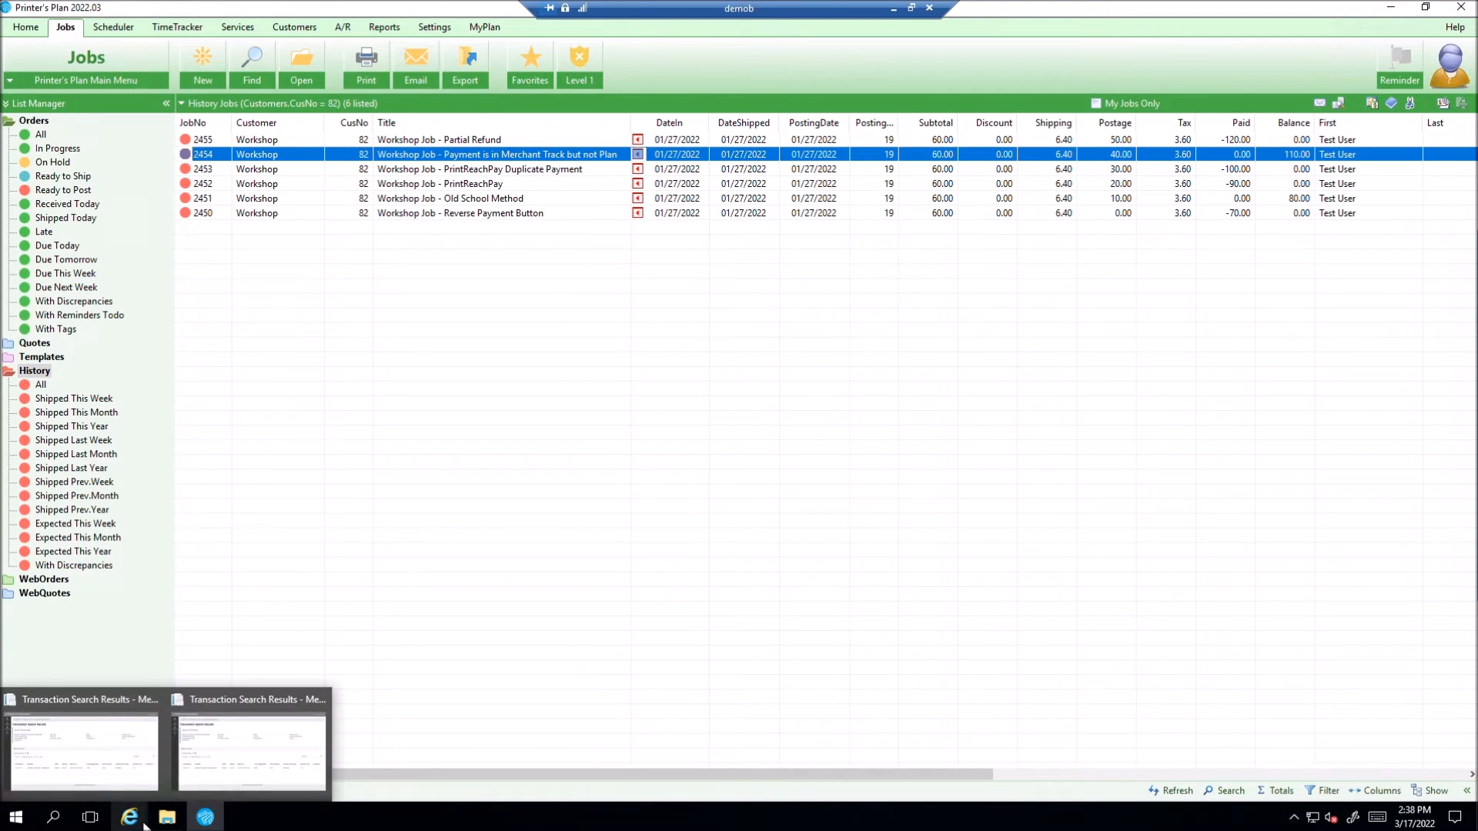
left_click(253, 757)
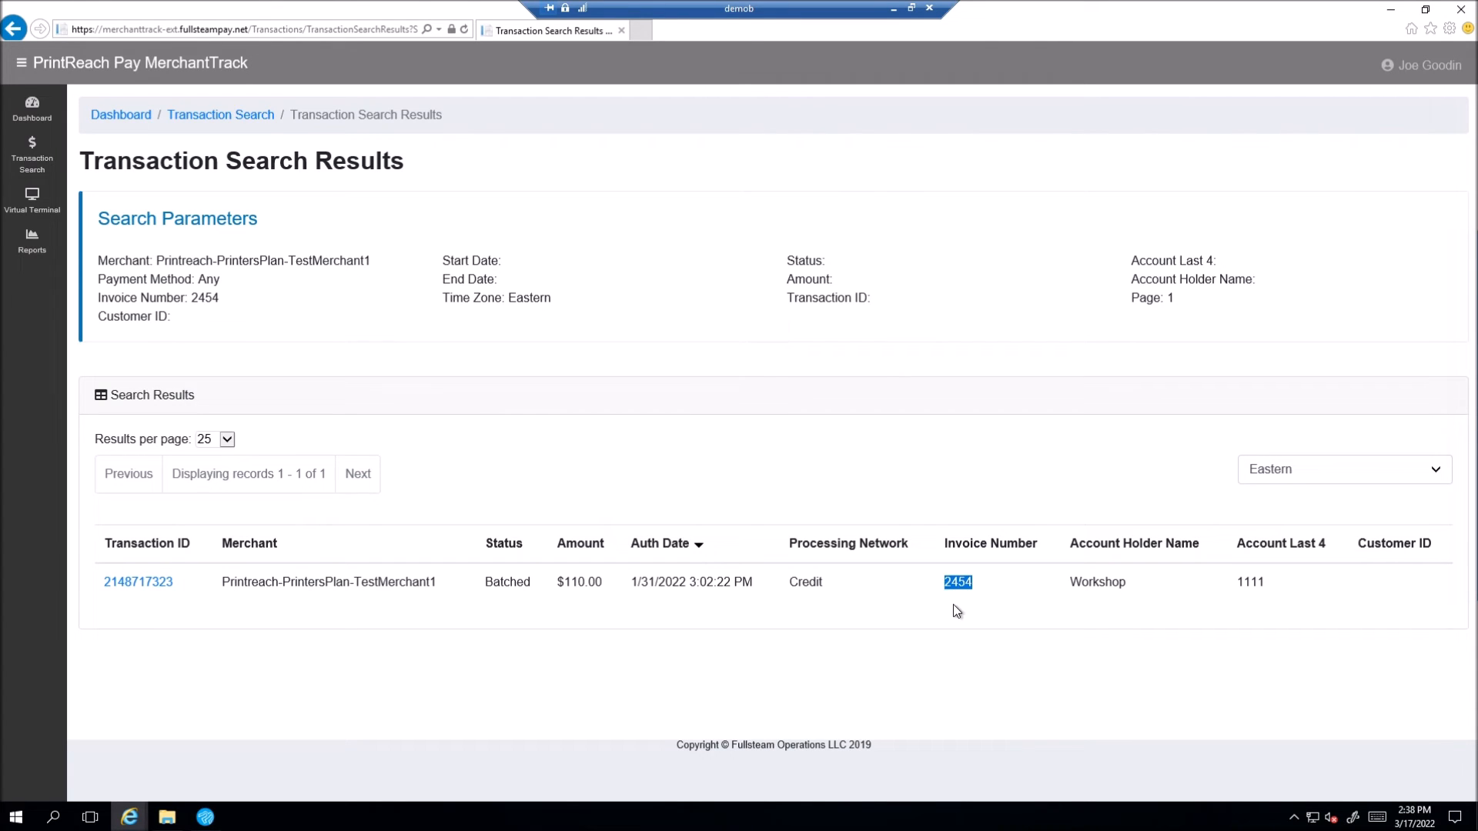
left_click_drag(556, 583, 612, 587)
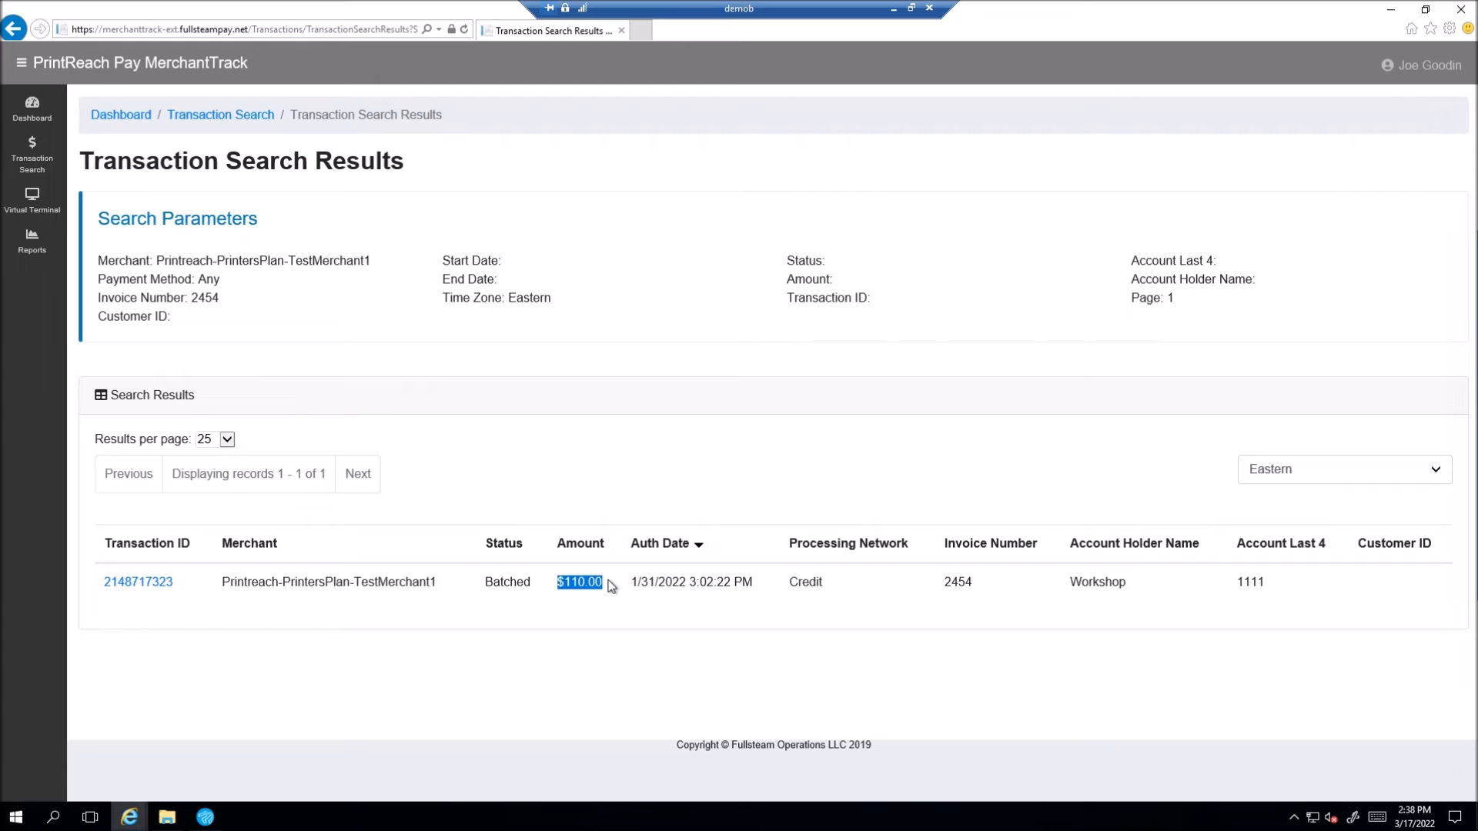
left_click(1389, 10)
Step: Open the "Payment is in Merchant Track but not Plan" history job in Printer's Plan, examine its paid amount and balance, and close it
left_click(417, 156)
double_click(417, 156)
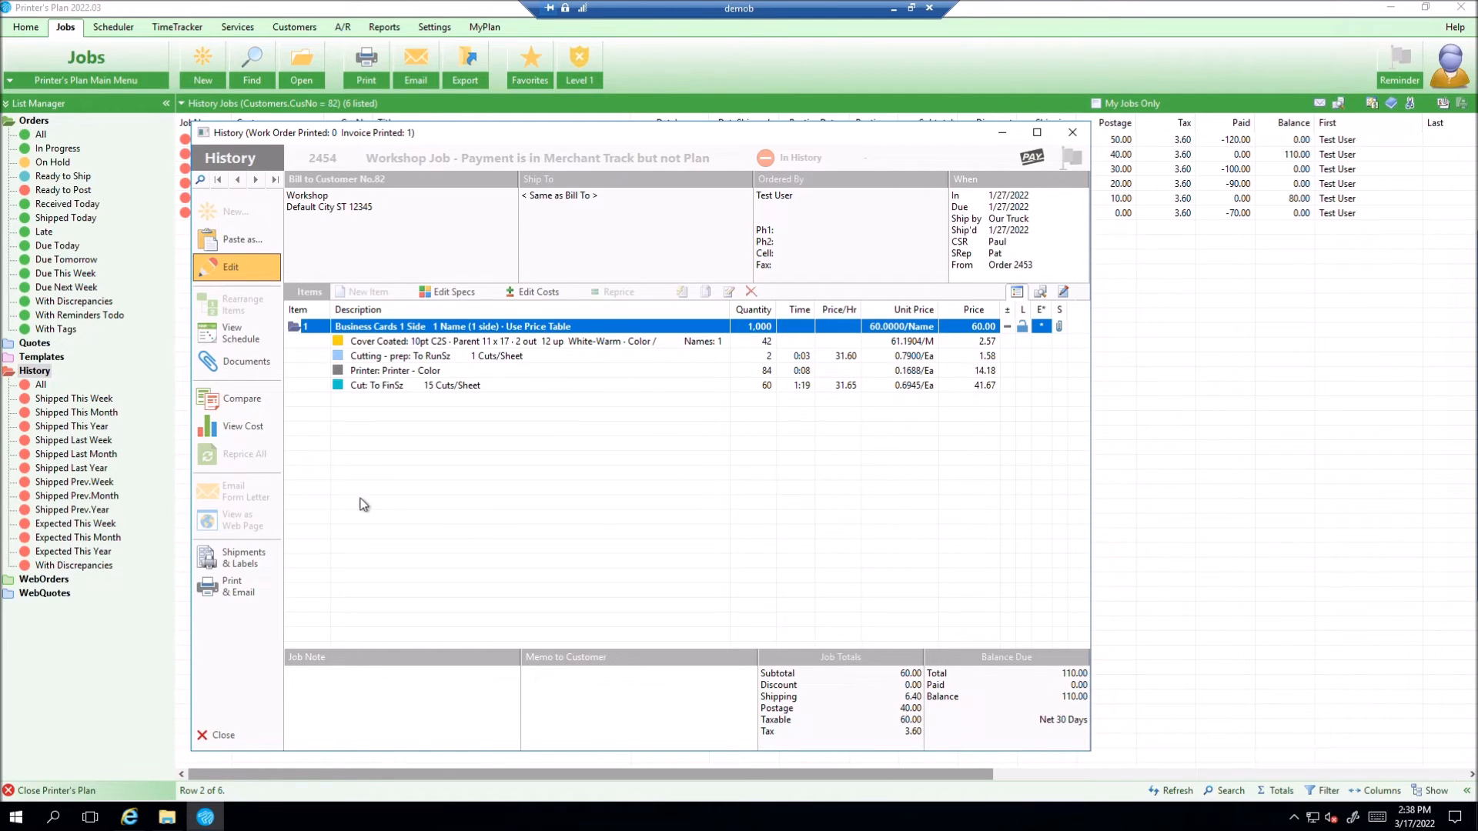
left_click(251, 735)
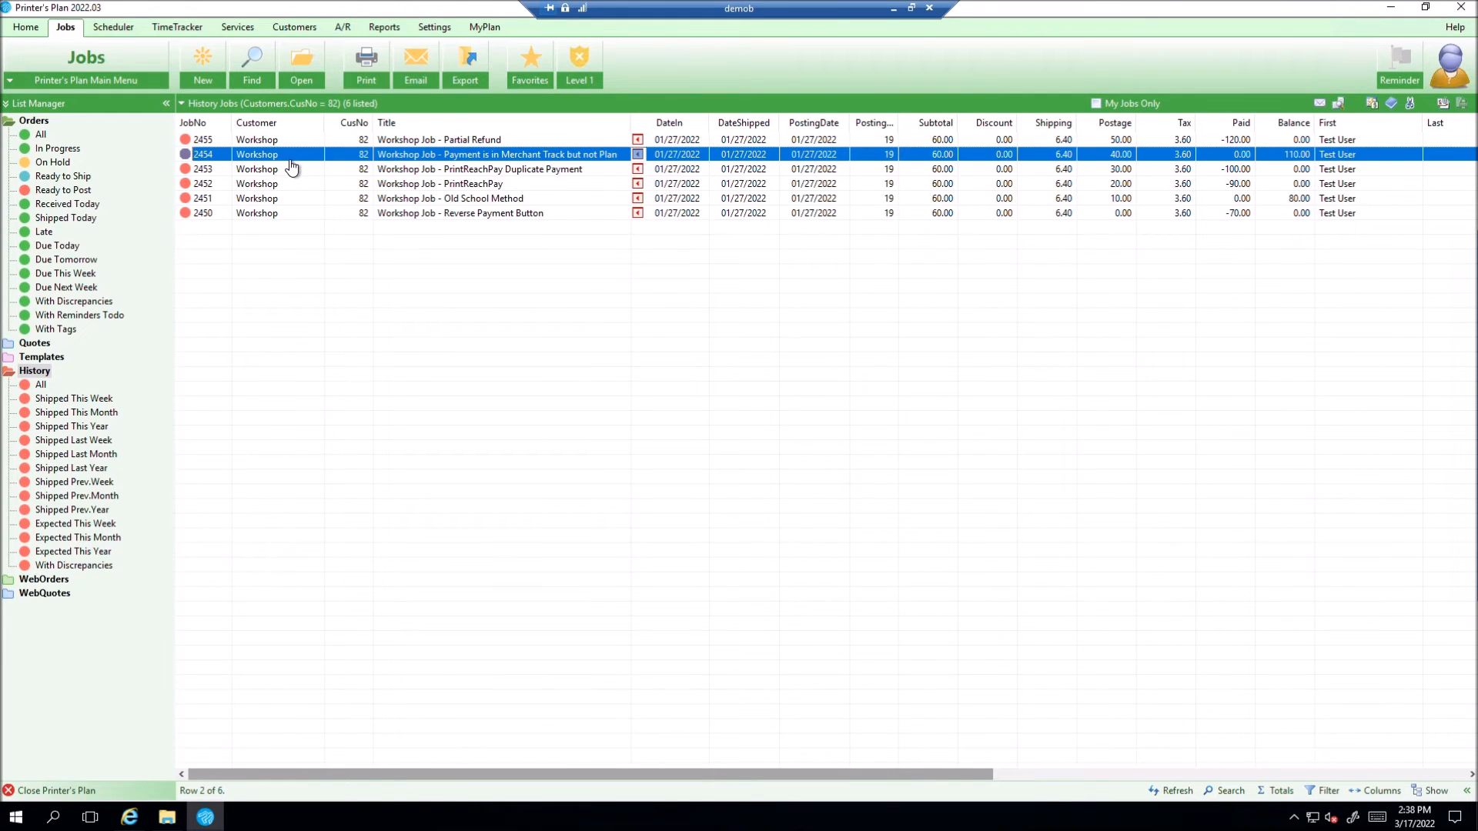
Step: Open the deposit entry of ABC Company's in-progress Newsletter order, then cancel it and close the order
left_click(46, 147)
double_click(231, 139)
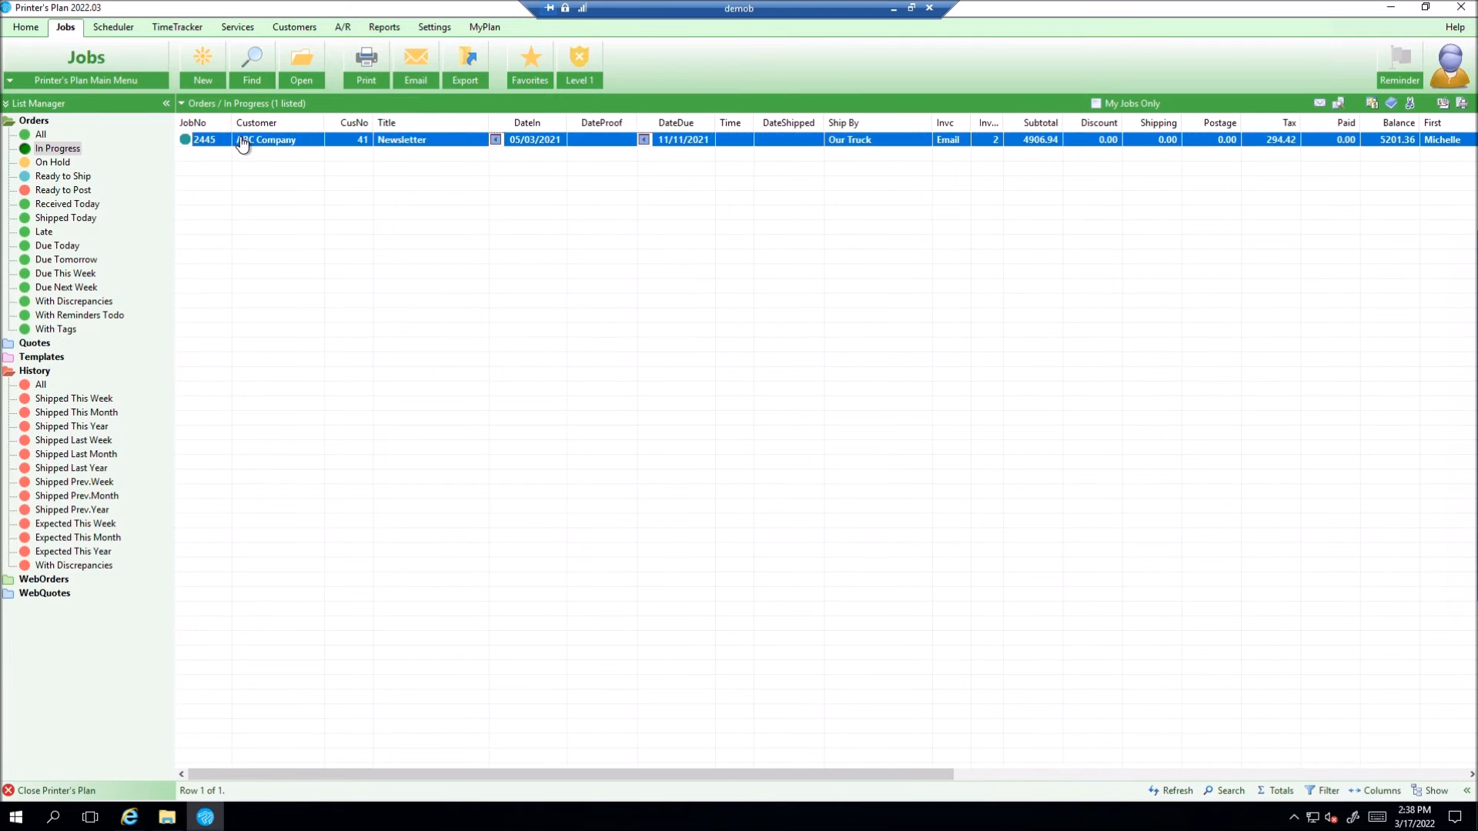
left_click(1046, 701)
left_click(767, 604)
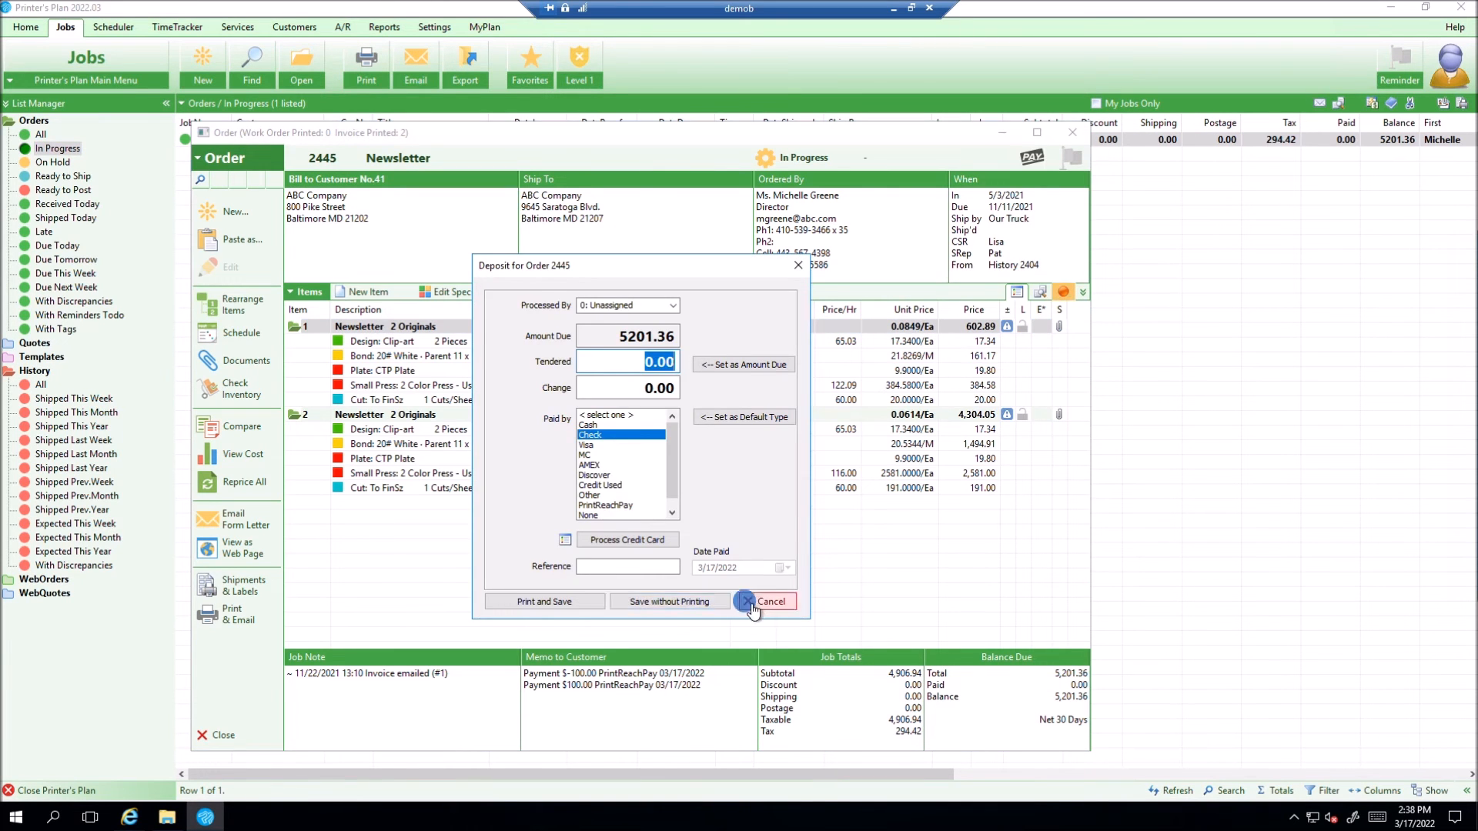
left_click(220, 736)
Step: Find the "Payment is in Merchant Track but not Plan" invoice in A/R by its job number and apply a 110.00 payment to it
left_click(343, 27)
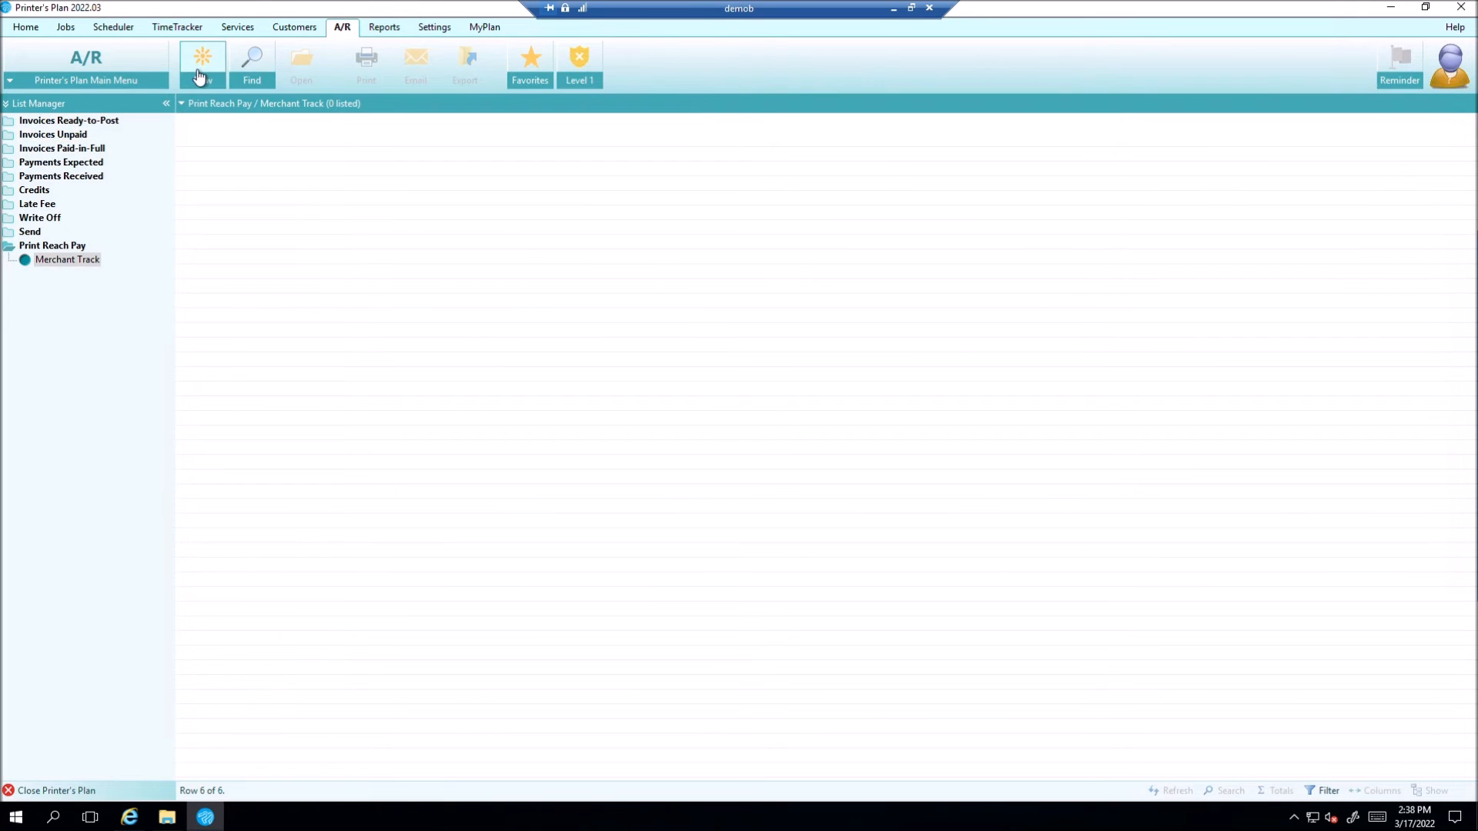
left_click(252, 66)
type("2454")
key("Return")
left_click(314, 139)
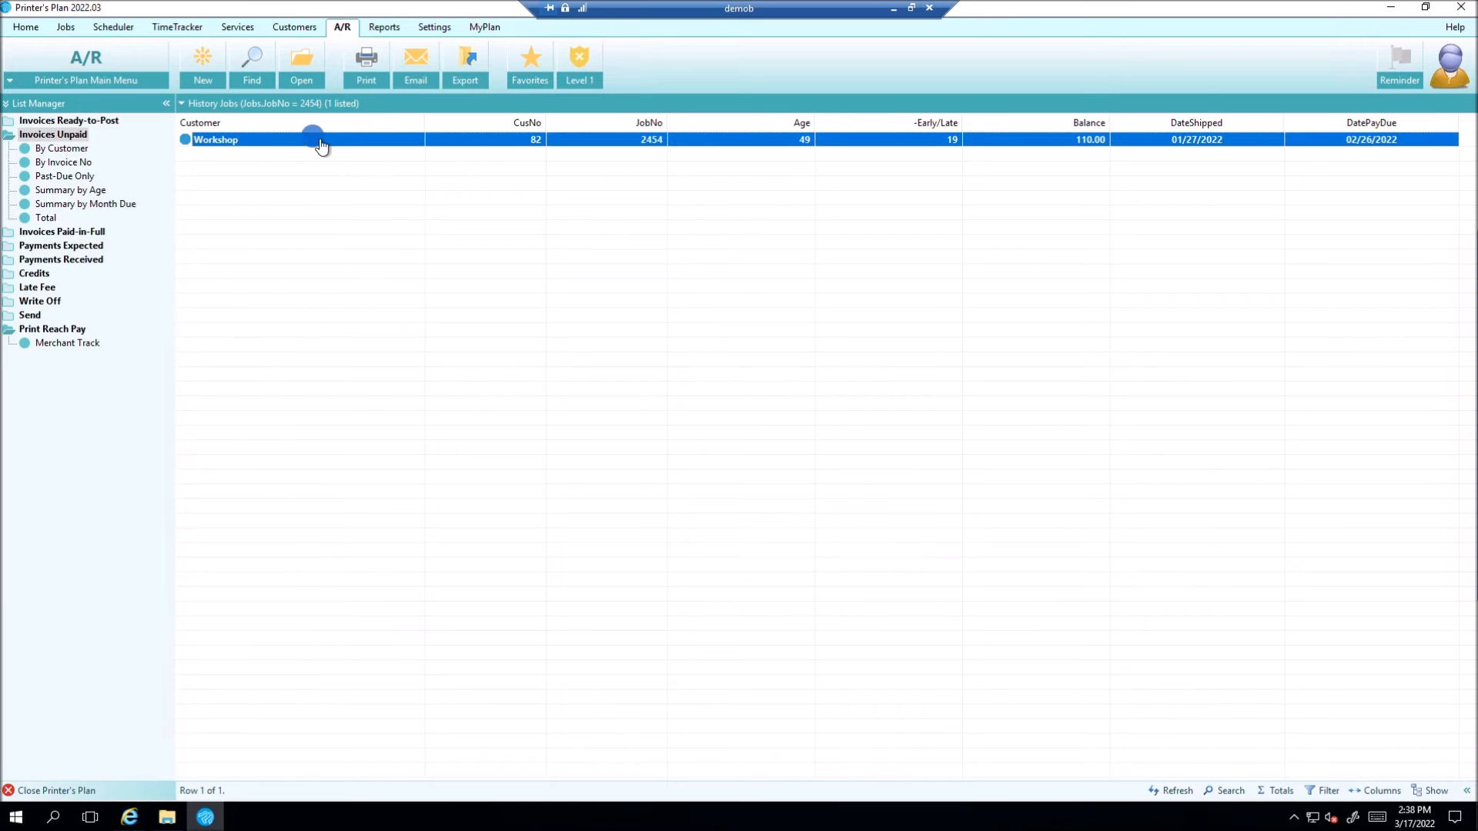
left_click(412, 315)
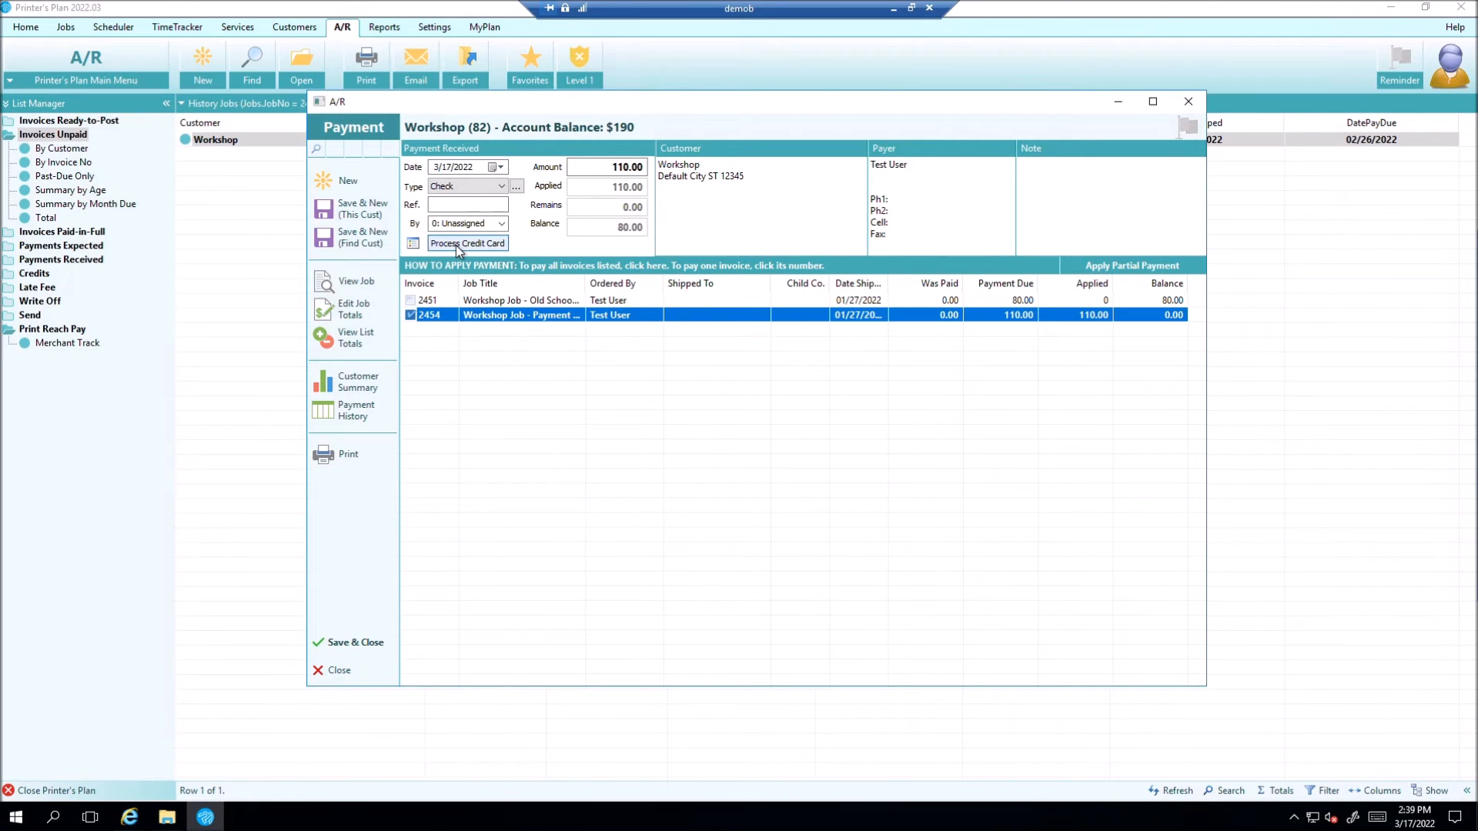
Step: Set the payment type to PrintReachPay and copy the matching transaction ID from MerchantTrack
left_click(498, 187)
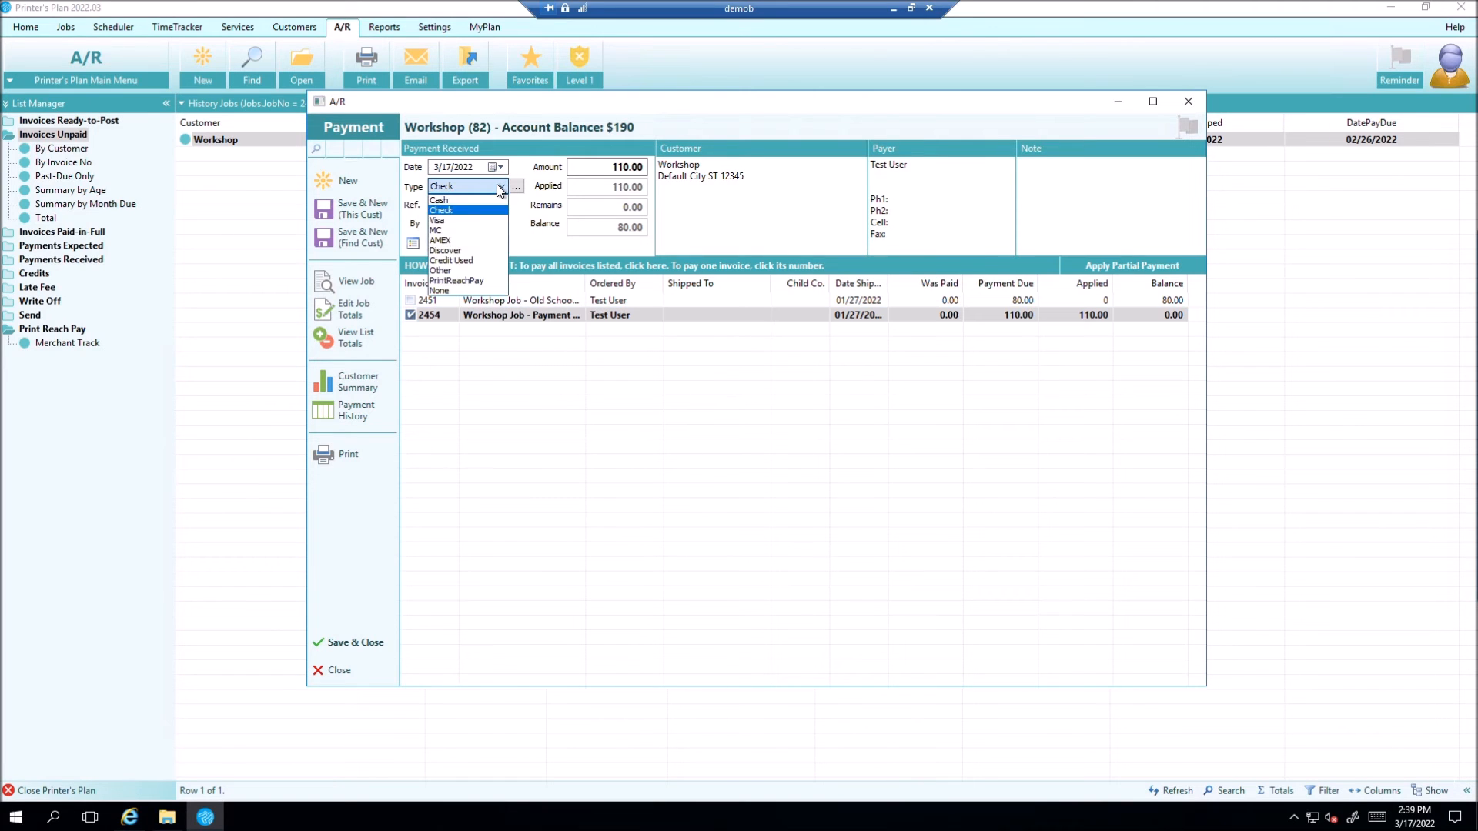
left_click(473, 279)
left_click(467, 203)
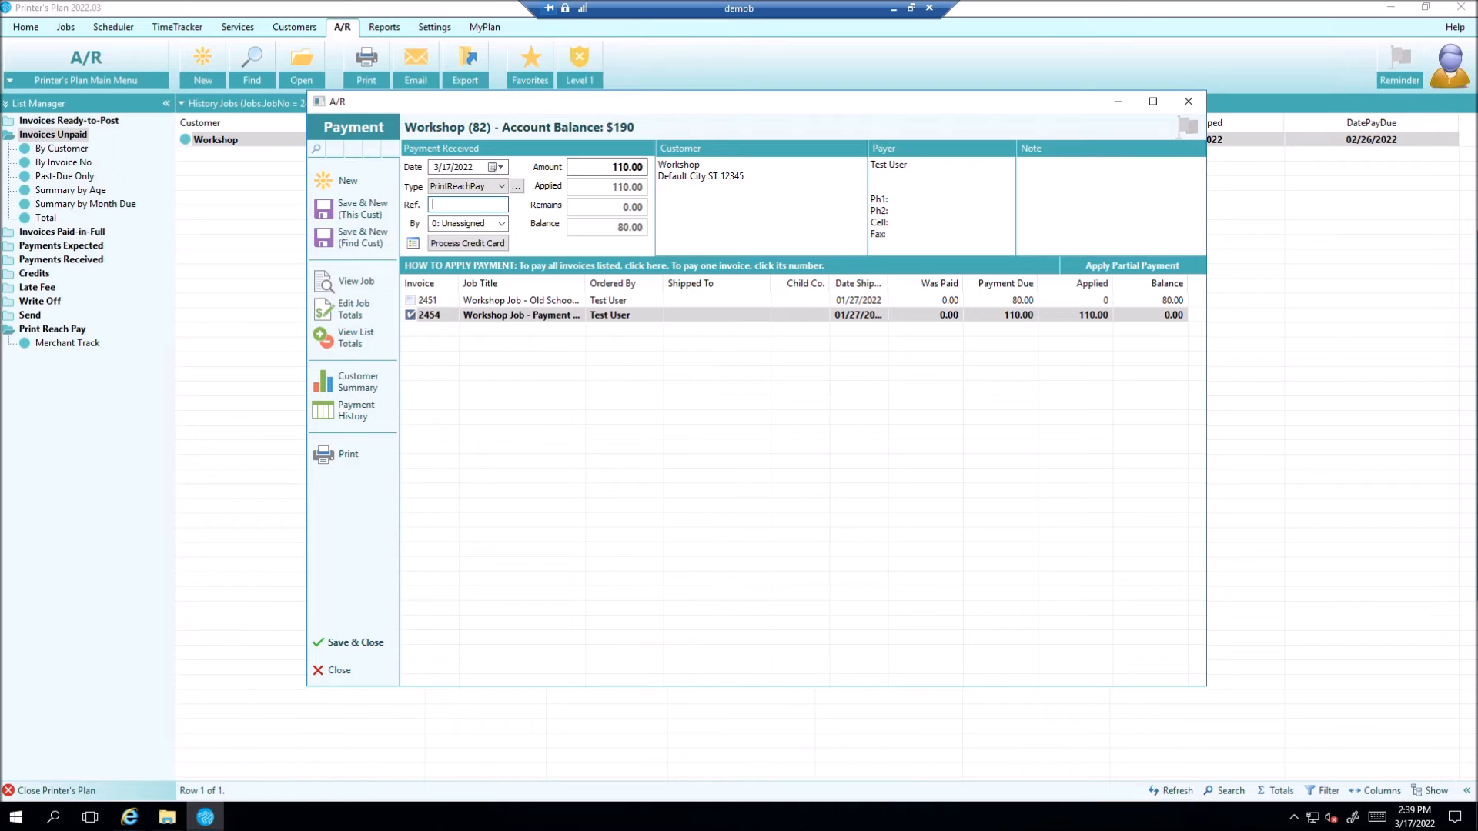
mouse_move(130, 820)
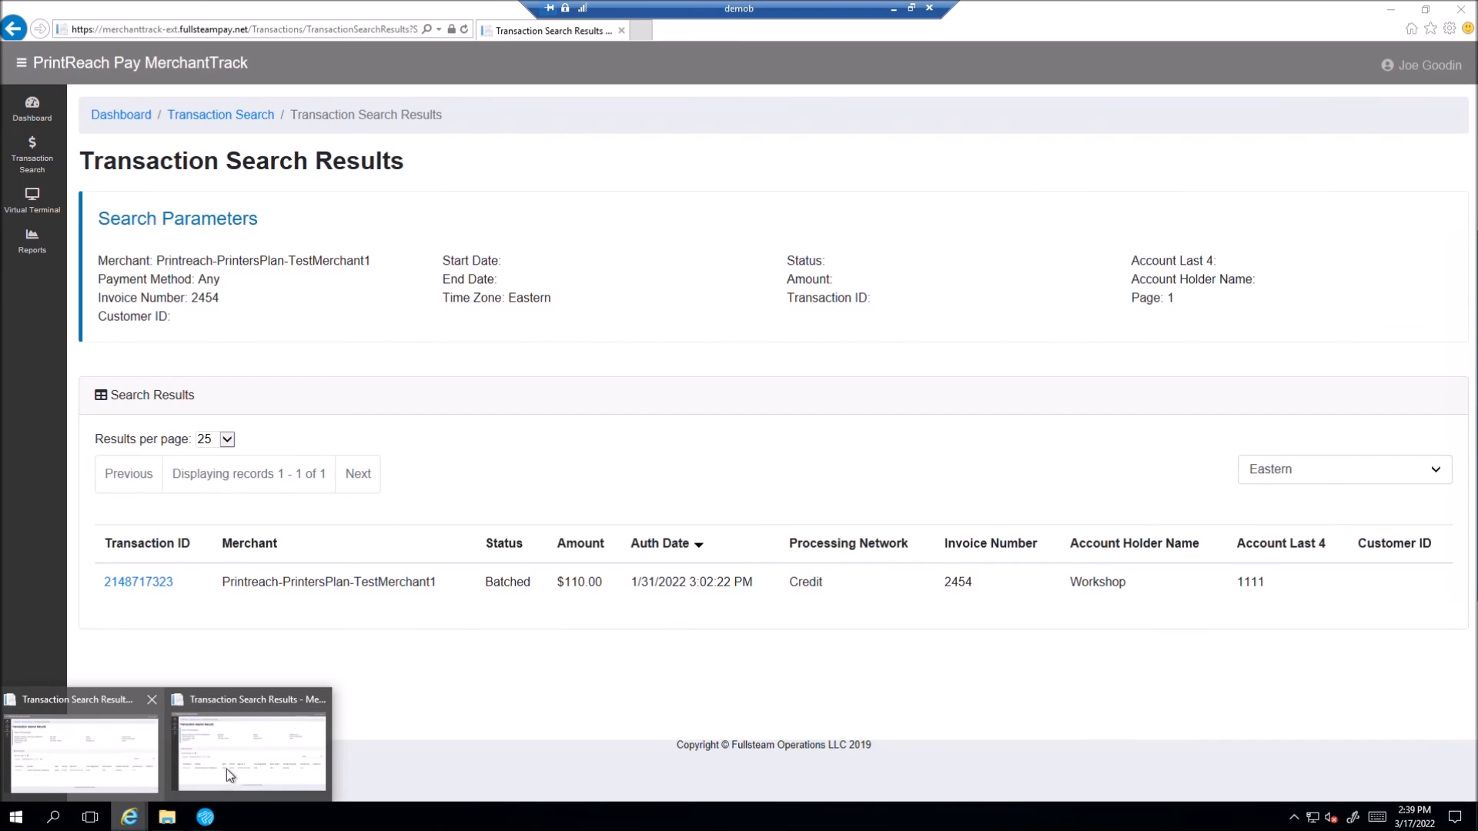
left_click(227, 769)
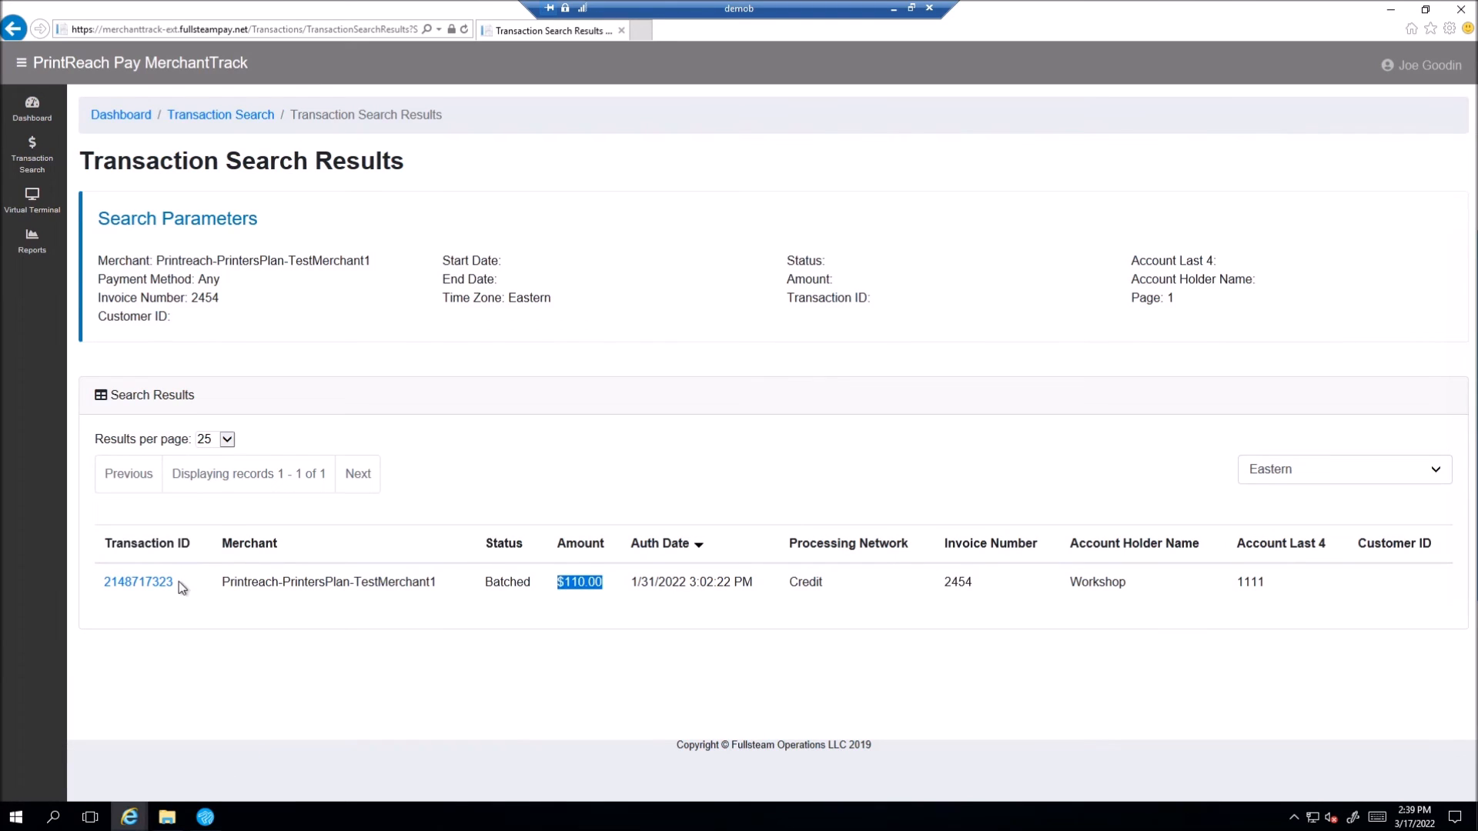
left_click_drag(178, 580, 109, 583)
key("ctrl+c")
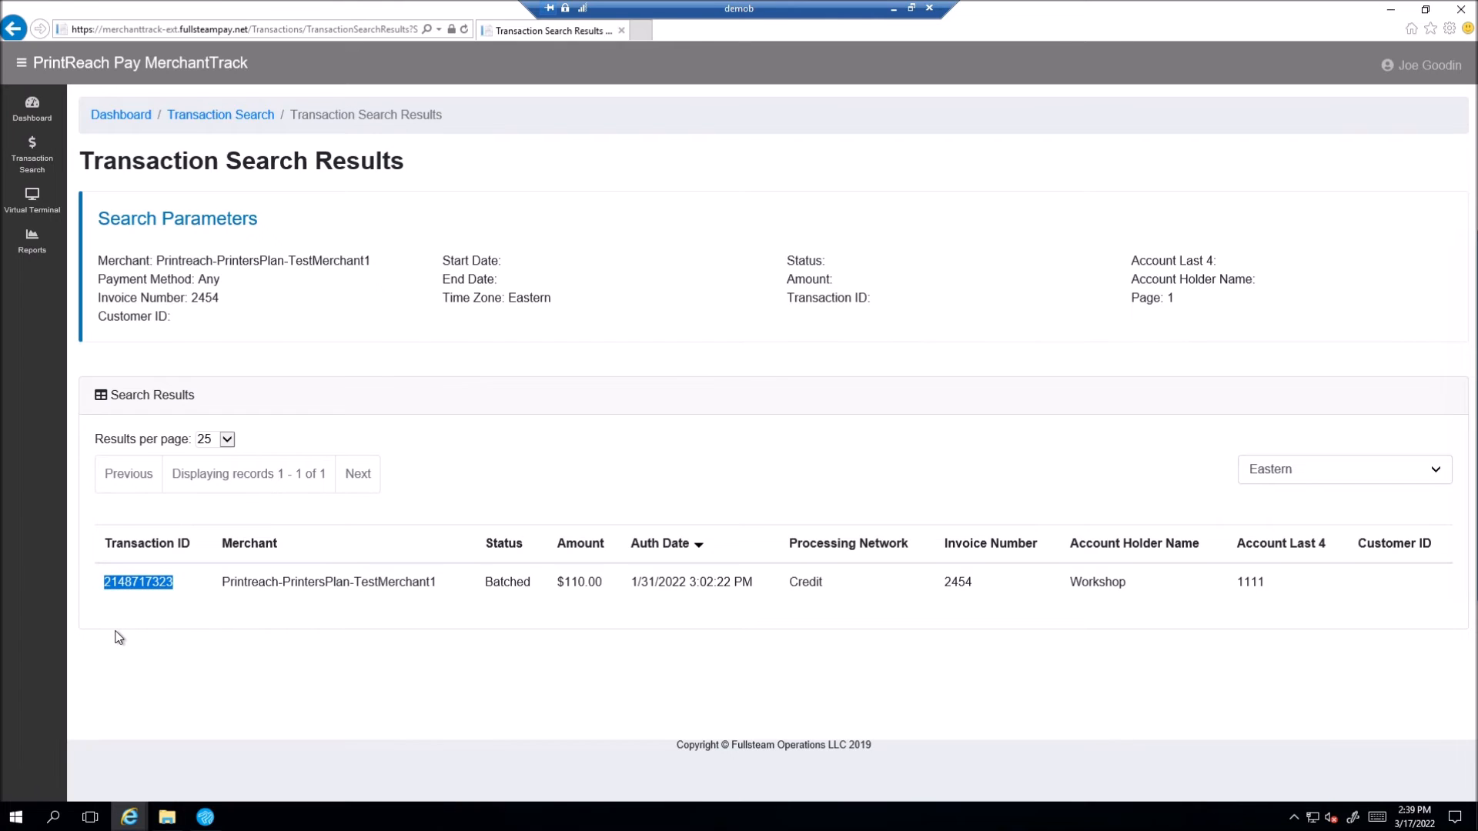
Step: Enter the copied transaction ID followed by "- Manual" as the payment reference in Printer's Plan and save the payment without charging a card
left_click(205, 816)
left_click(452, 203)
key("ctrl+v")
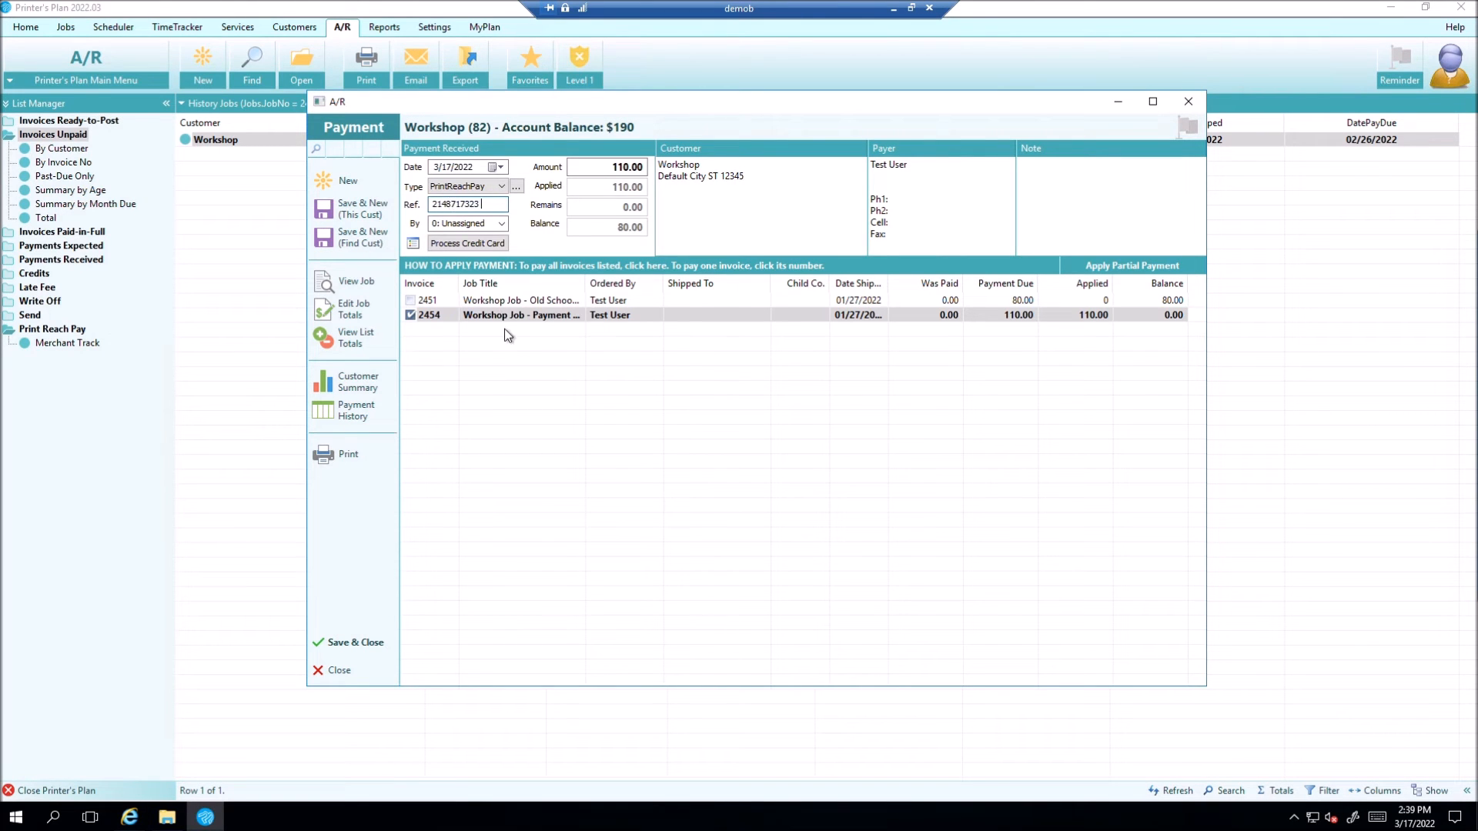
type("- Manual")
left_click(364, 654)
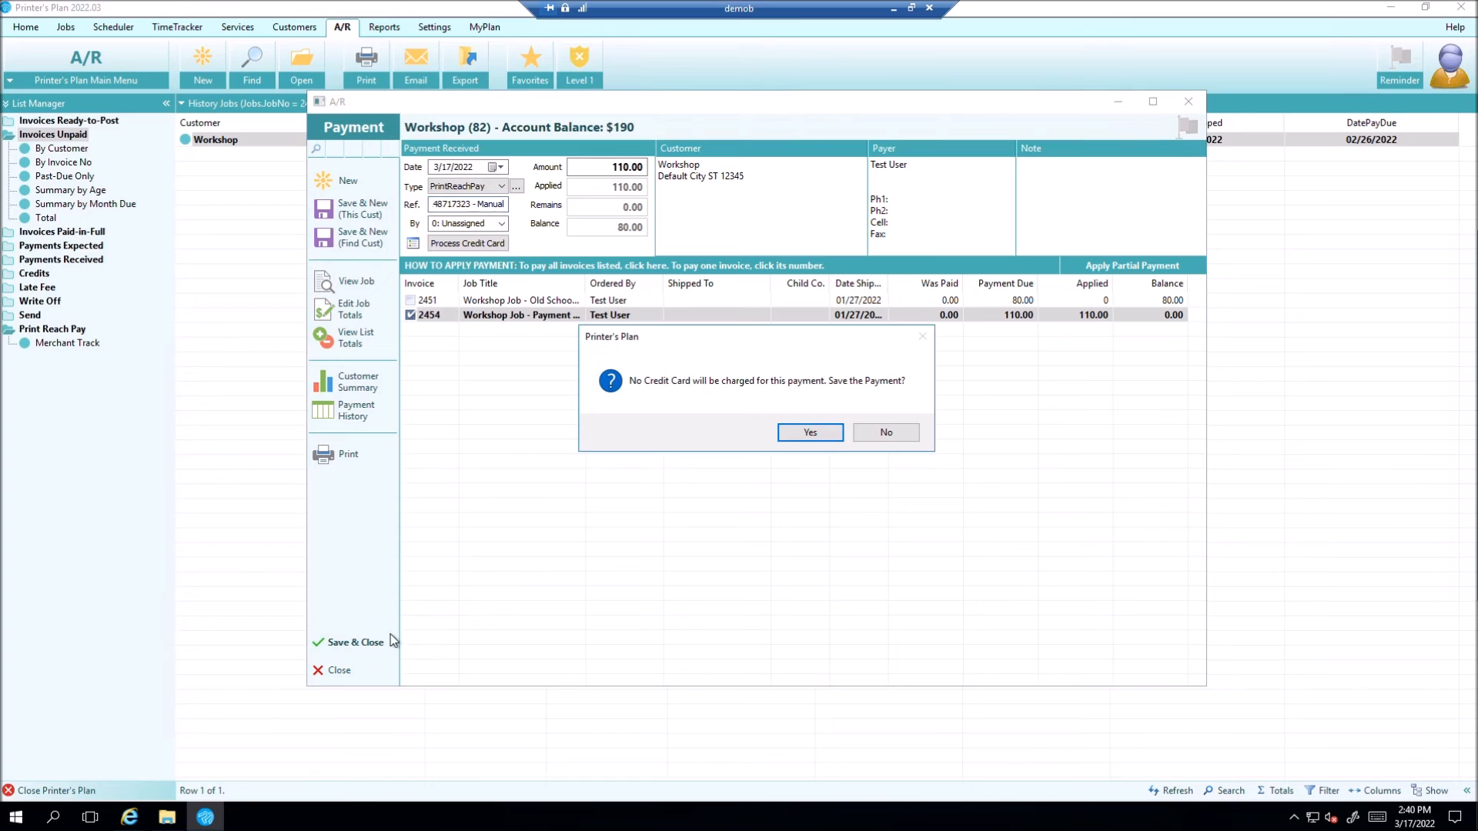
left_click(813, 434)
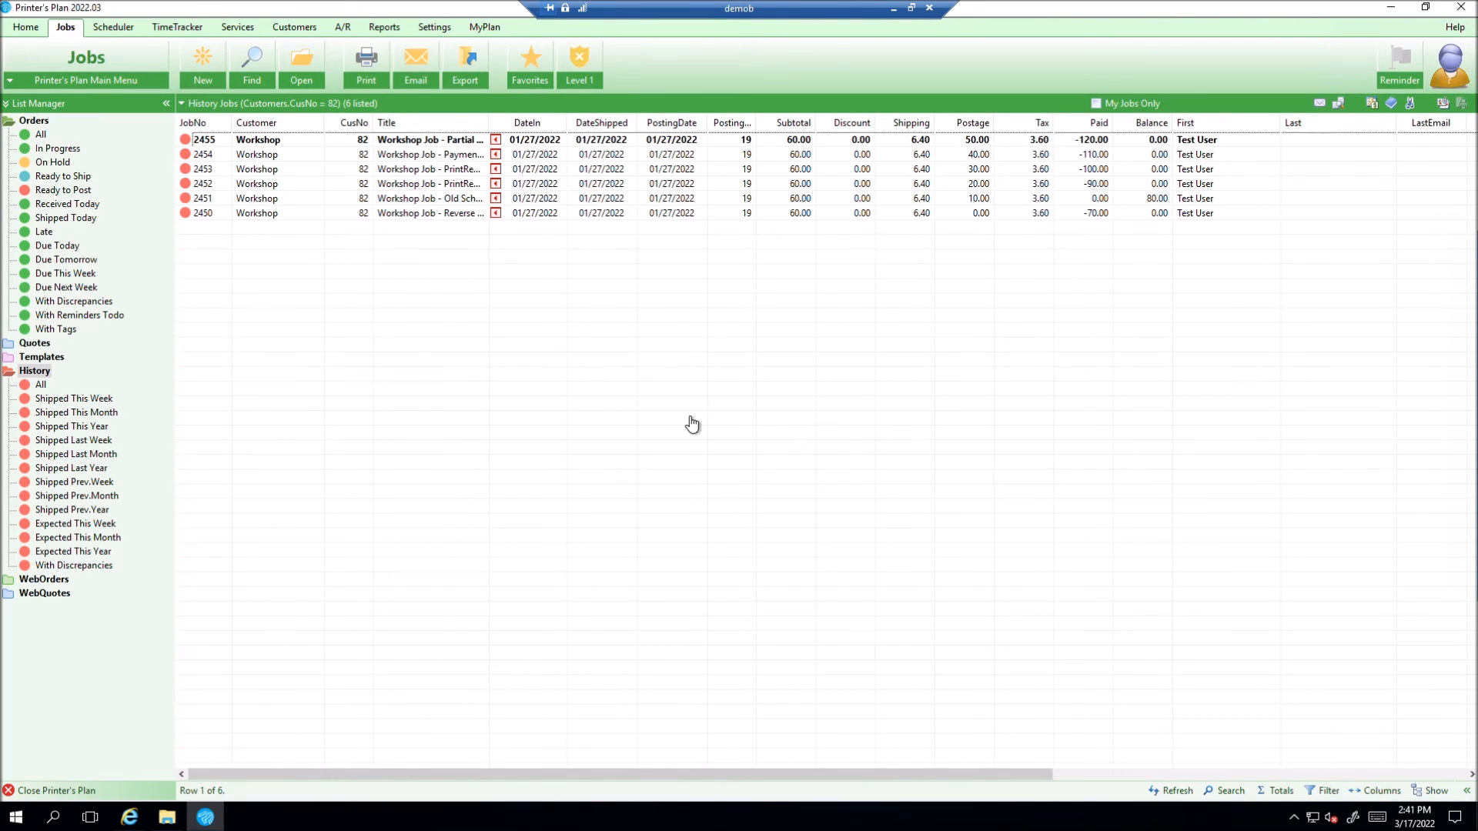
Step: Widen the Title column of the Workshop history jobs list to show the full job titles
double_click(488, 119)
left_click_drag(560, 125, 648, 125)
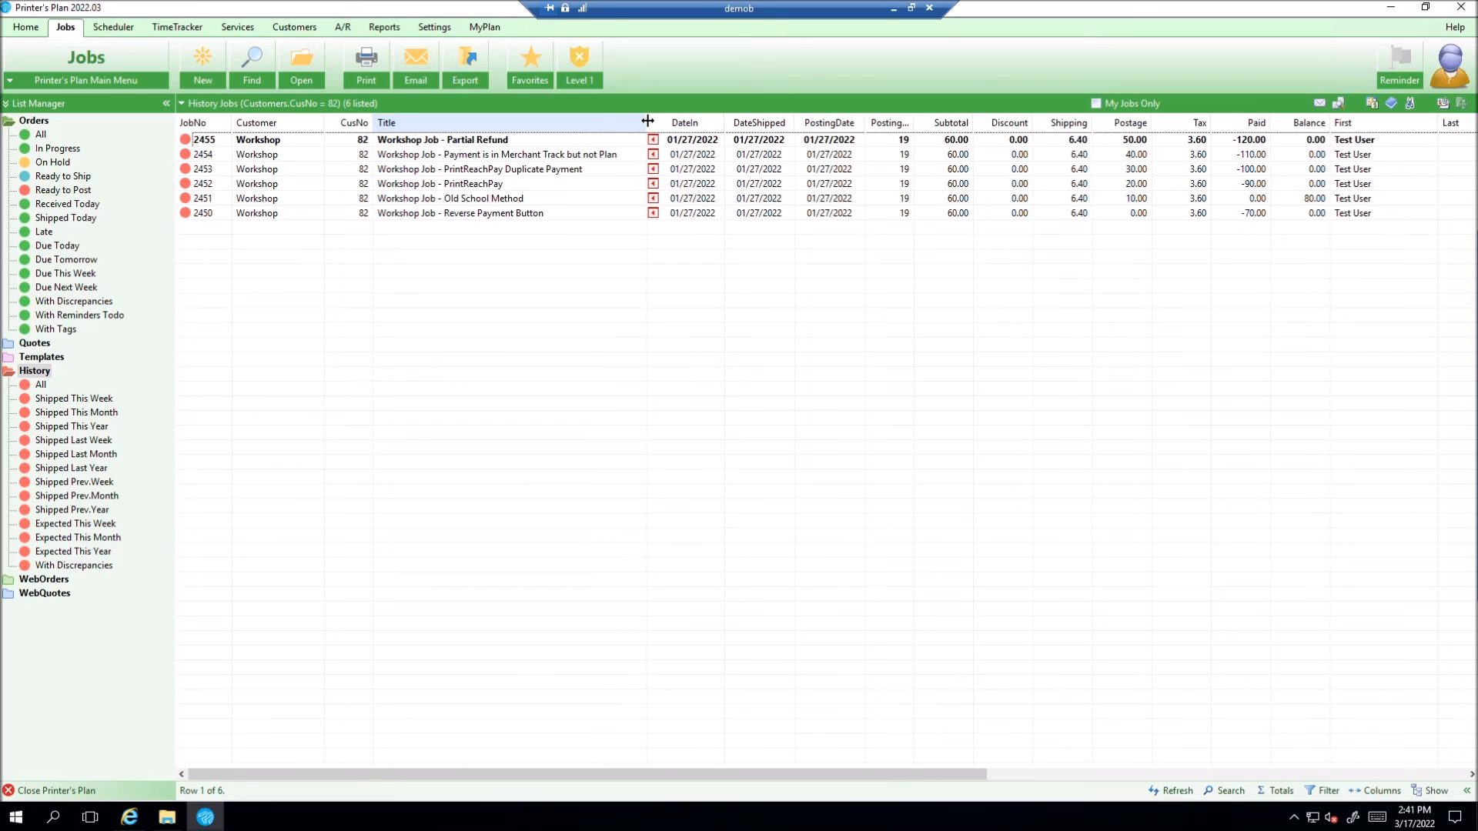
left_click_drag(647, 120, 630, 123)
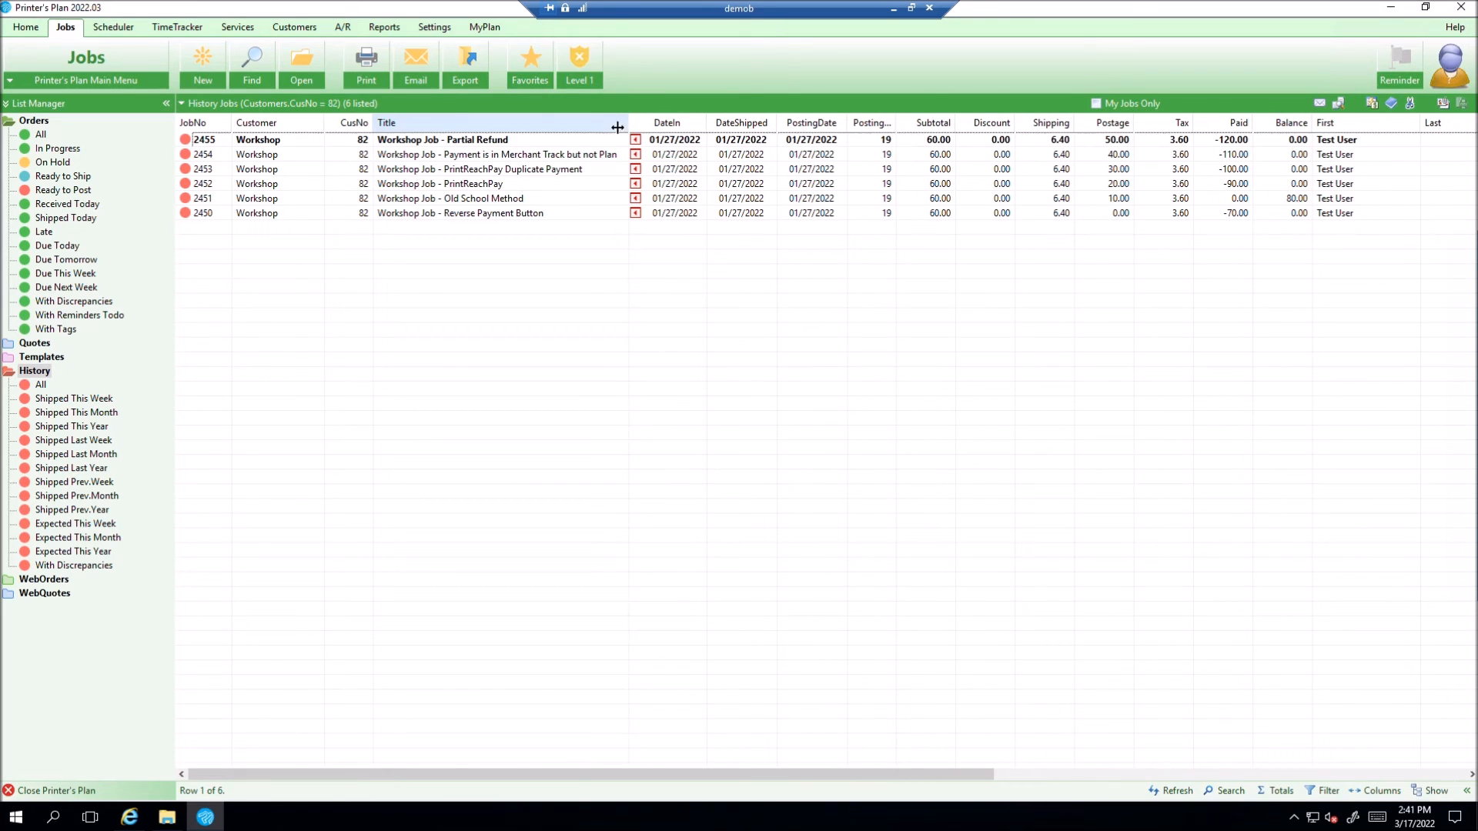
Step: Open the "Workshop Job - Partial Refund" history job, examine its postage and paid amounts, and close it
left_click(577, 142)
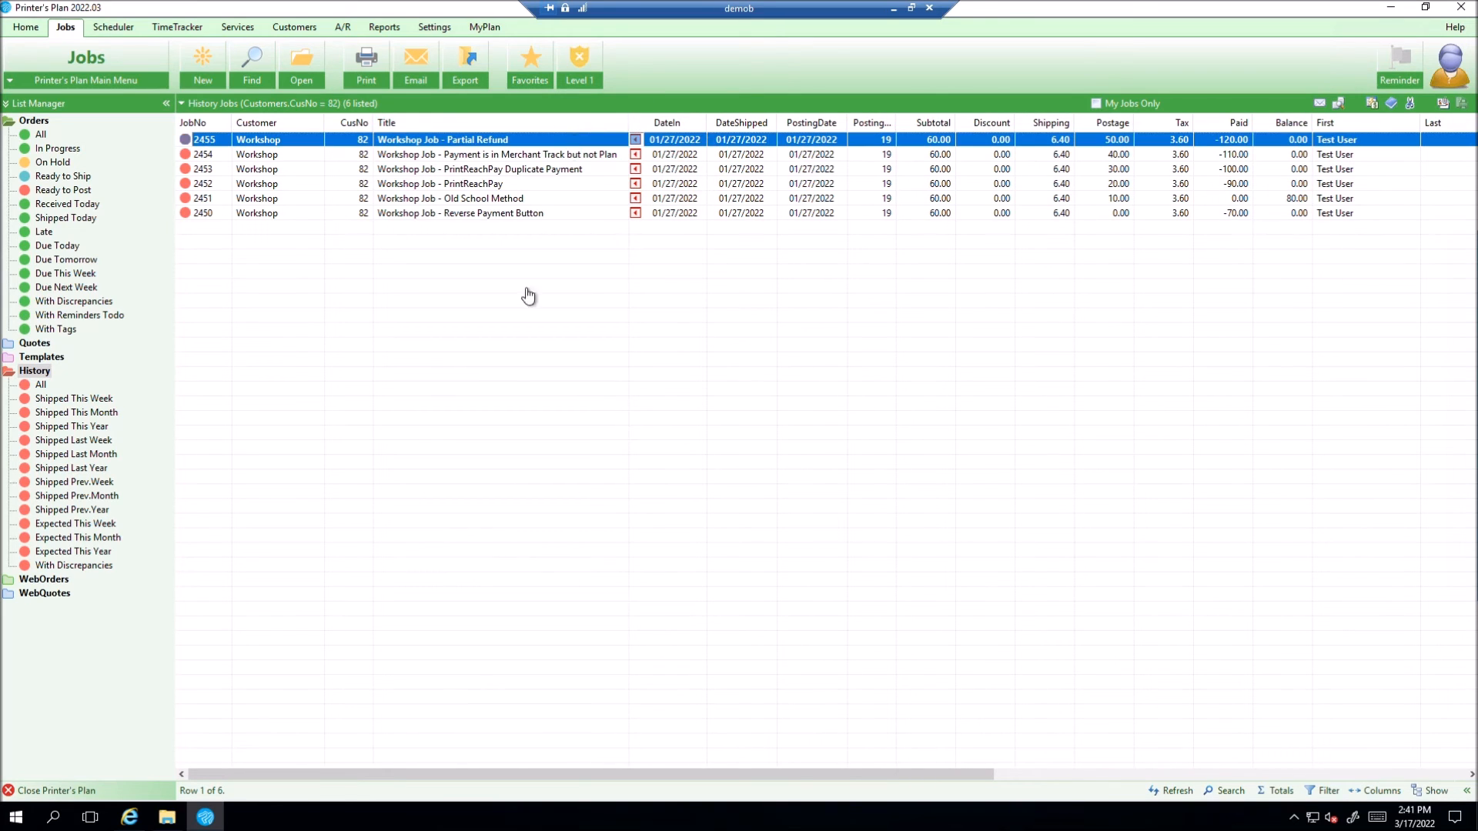
left_click(593, 394)
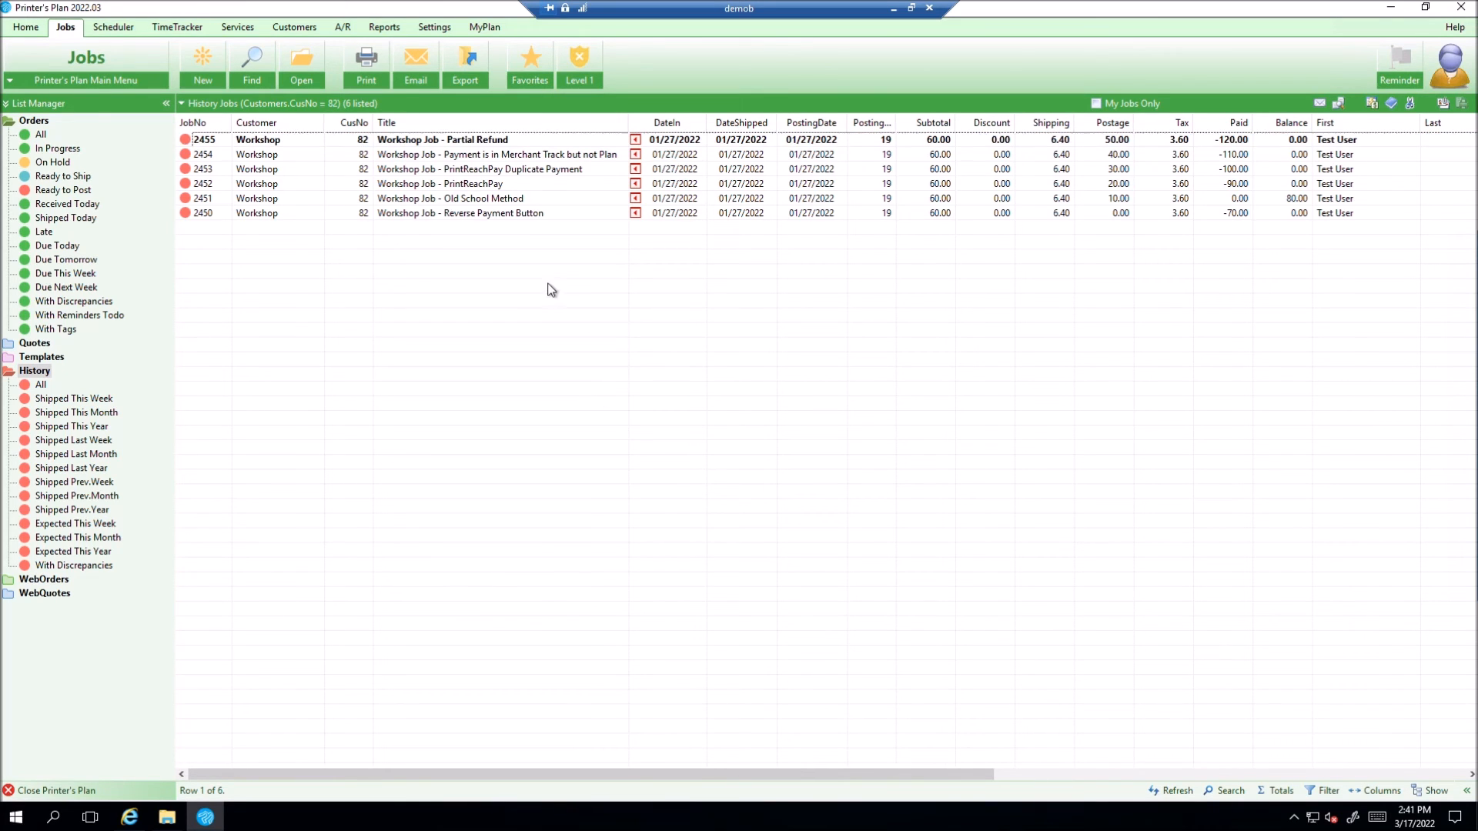
double_click(520, 143)
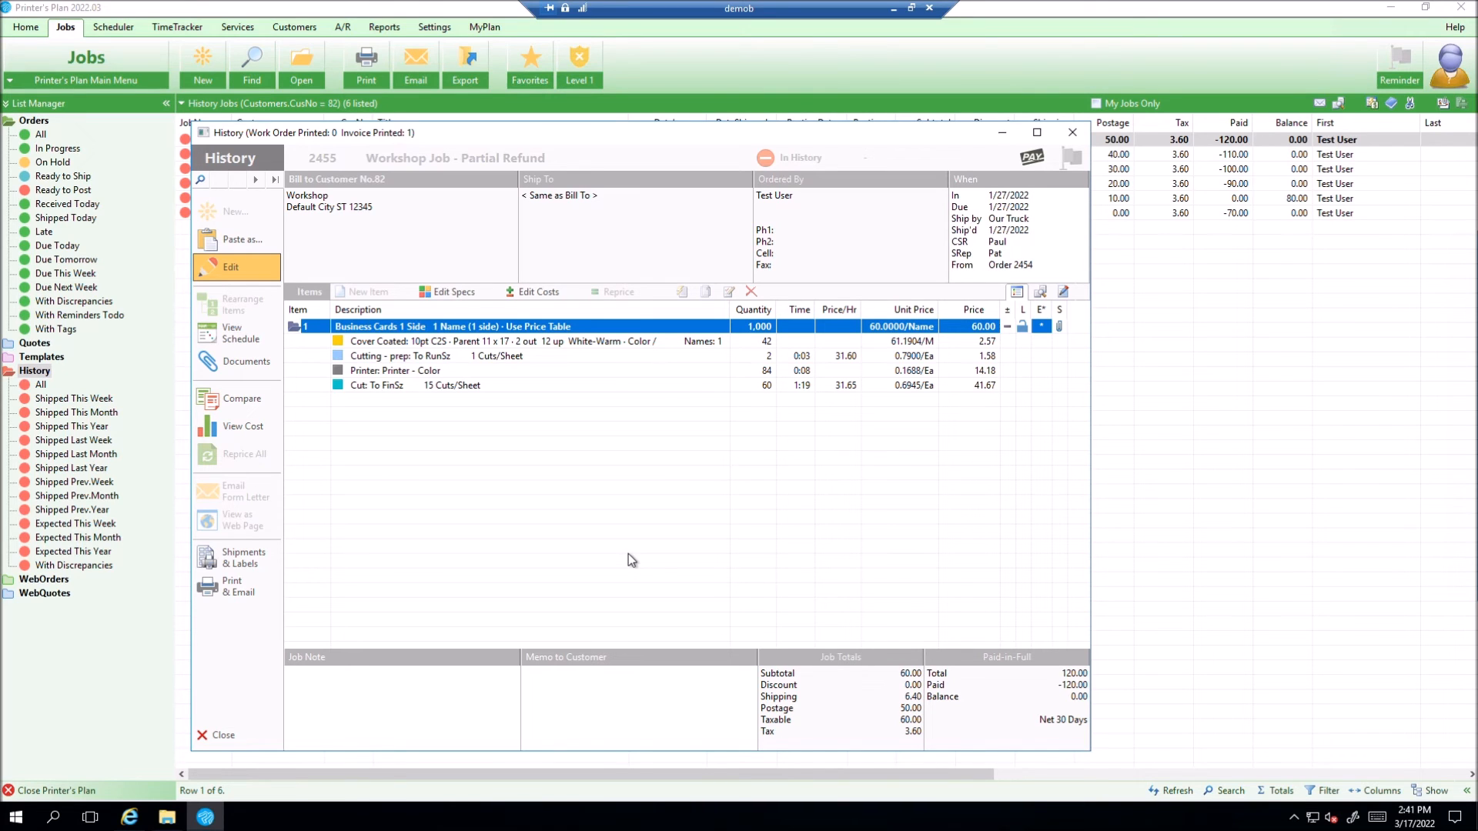
left_click(216, 735)
left_click(224, 737)
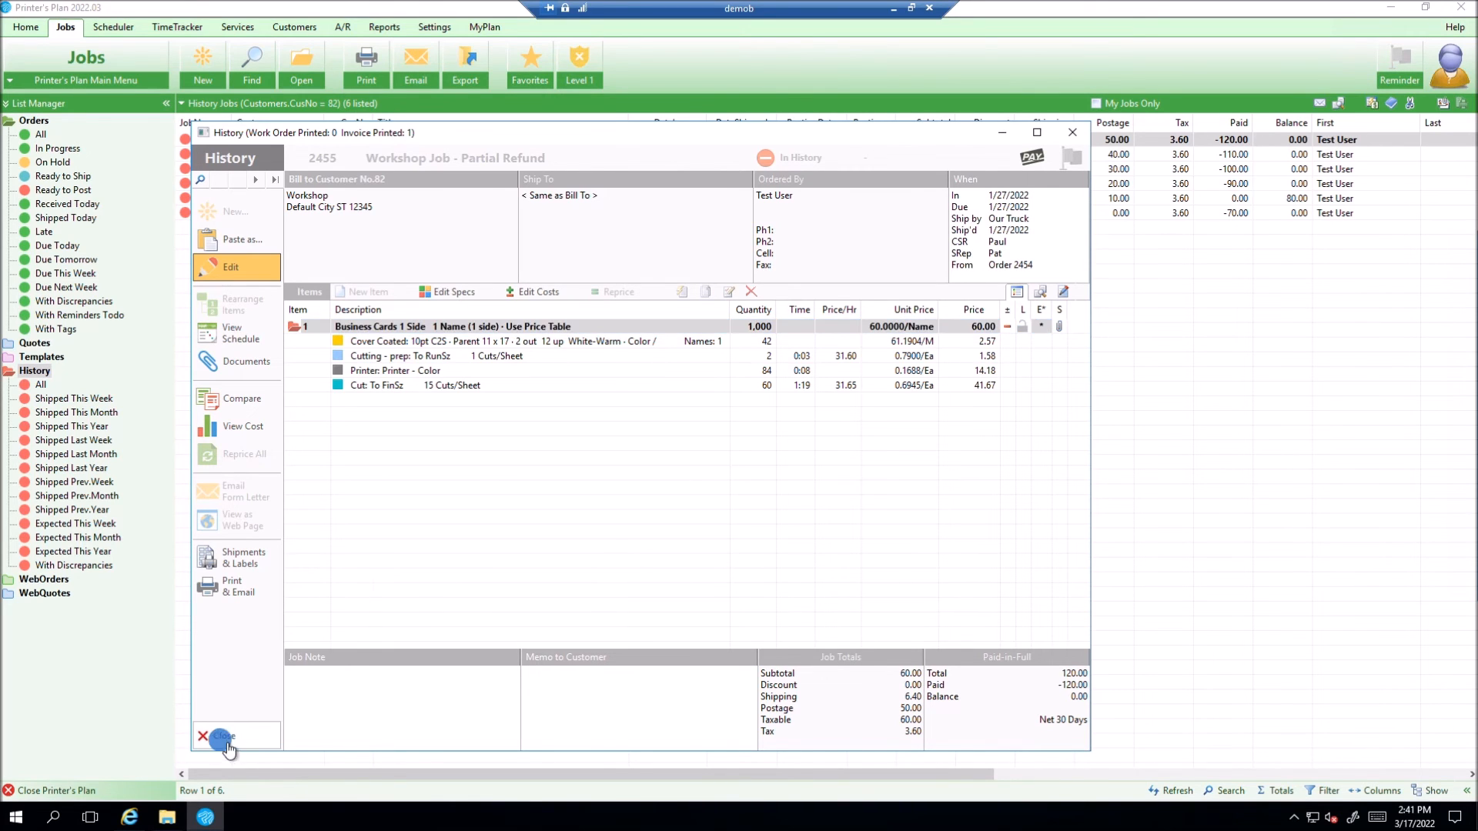
Step: Start a new A/R payment for the Workshop customer, found by customer number
left_click(342, 33)
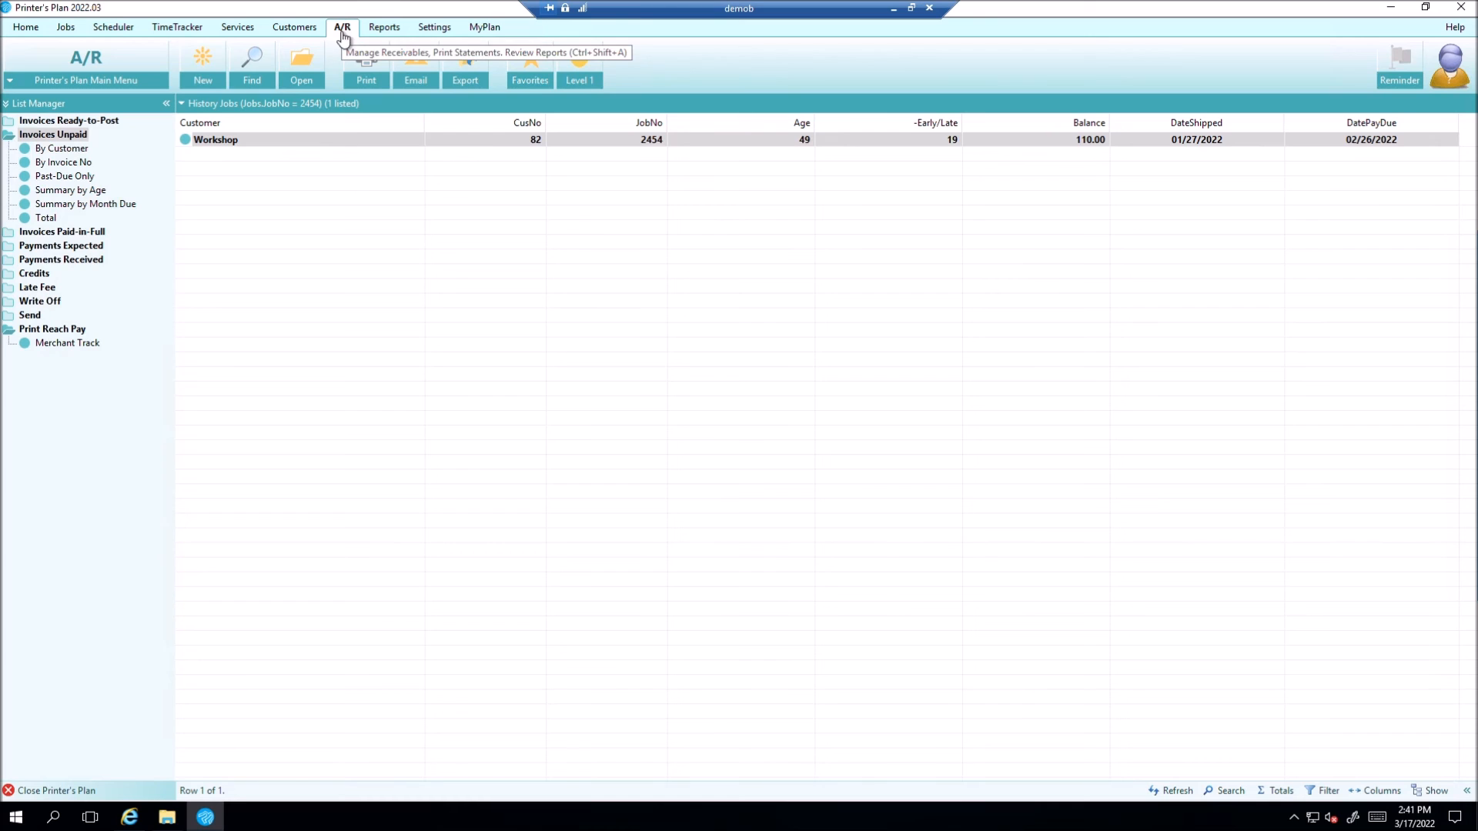
left_click(202, 68)
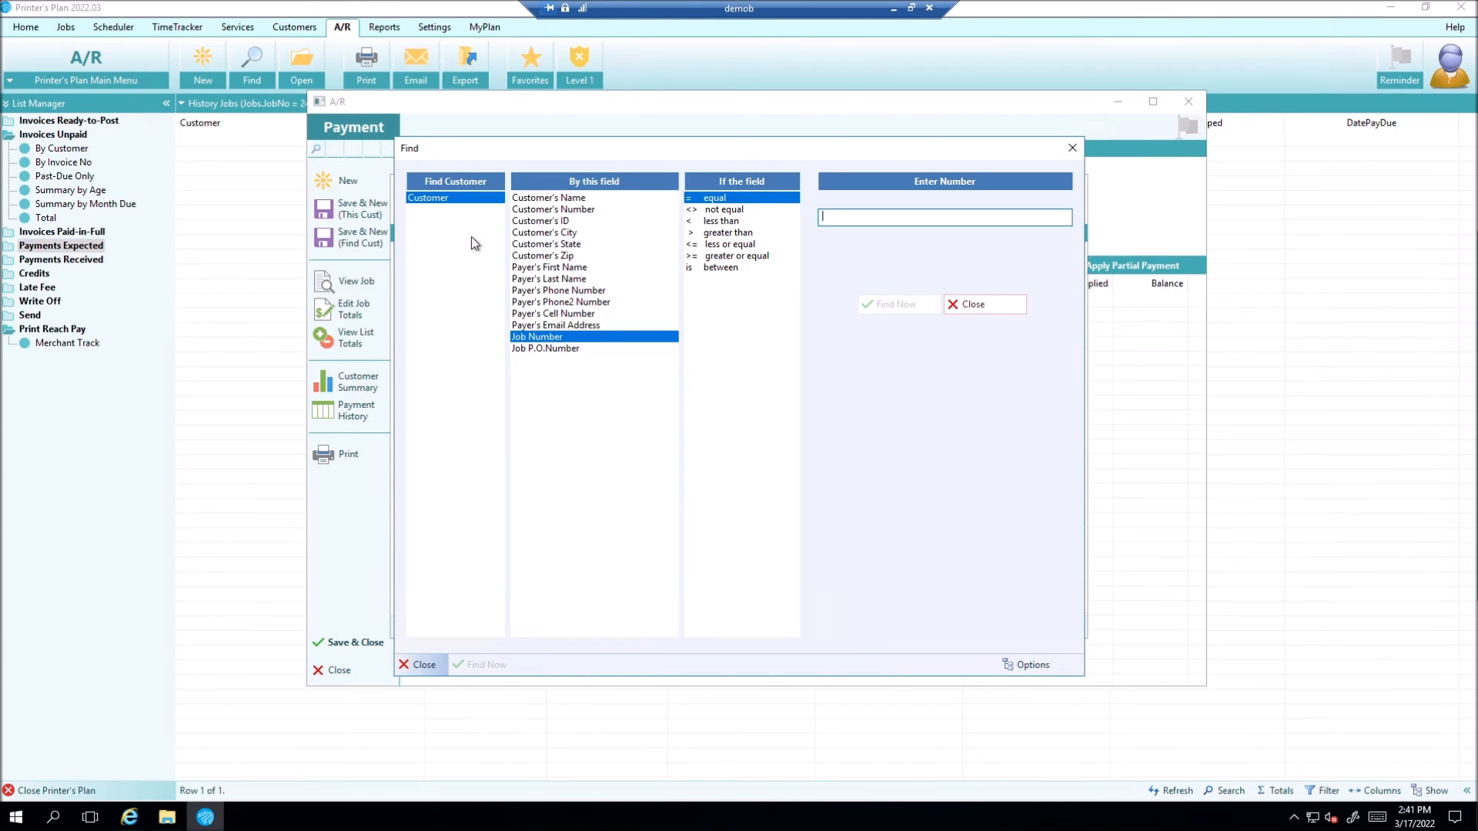
left_click(552, 210)
type("82")
key("Return")
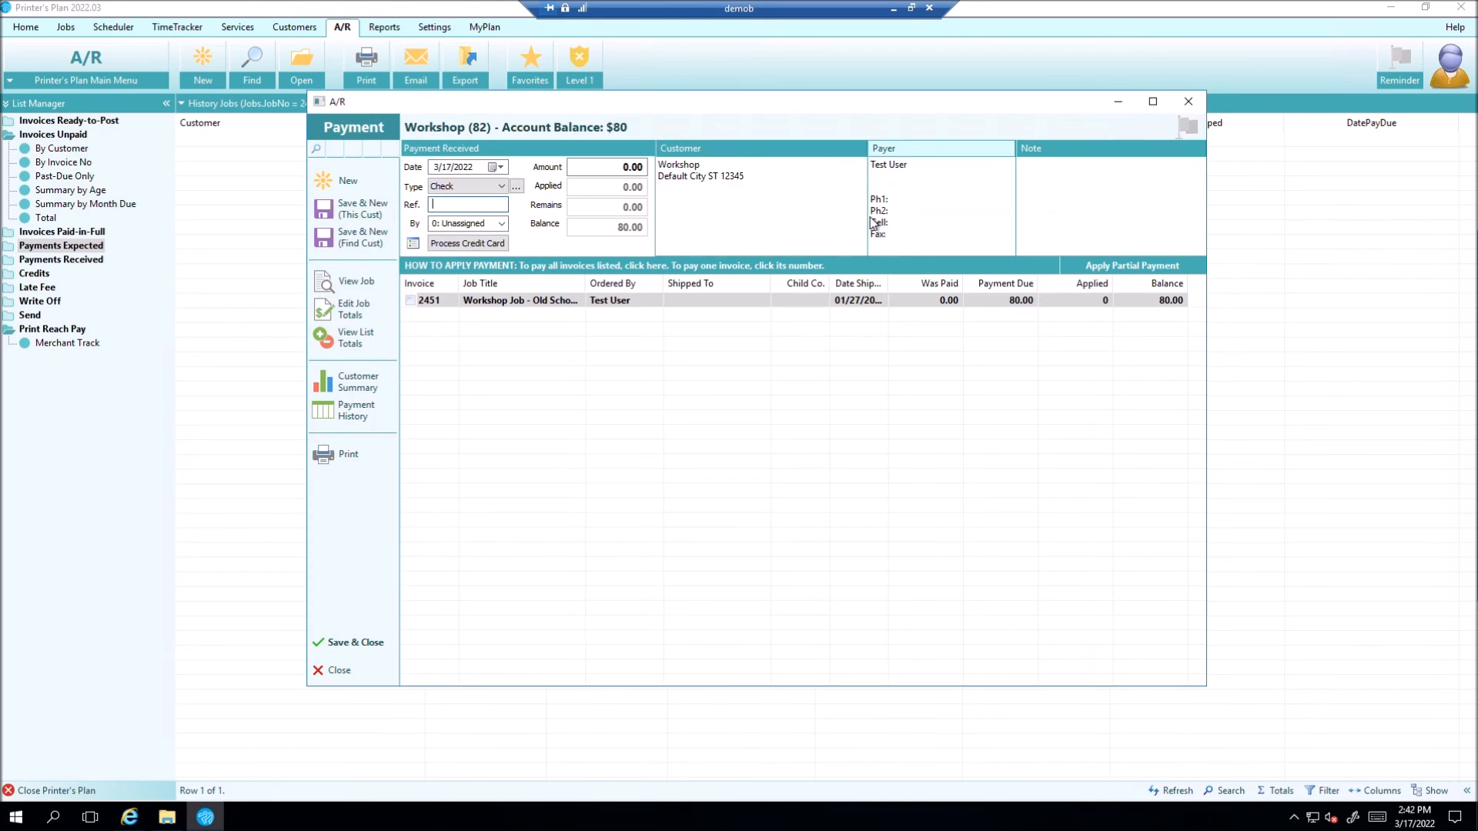
Step: Set the payment type to Other, the reference to "Postage Refund:" plus the Partial Refund job's number, and the amount to -50
left_click(465, 188)
left_click(450, 286)
left_click(450, 204)
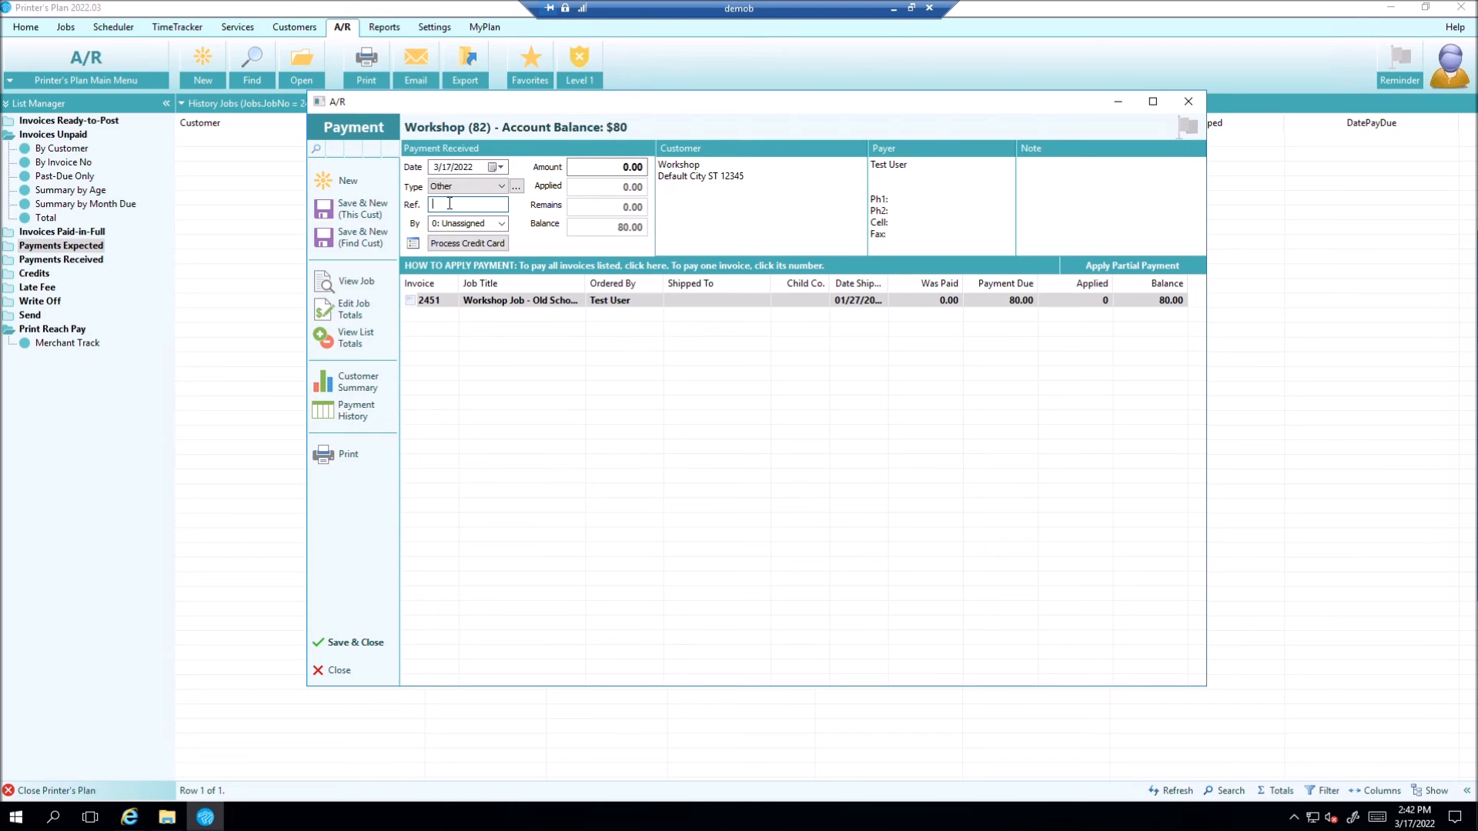
type("Postage Refu")
type("nd: 2455")
left_click(608, 167)
type("-50")
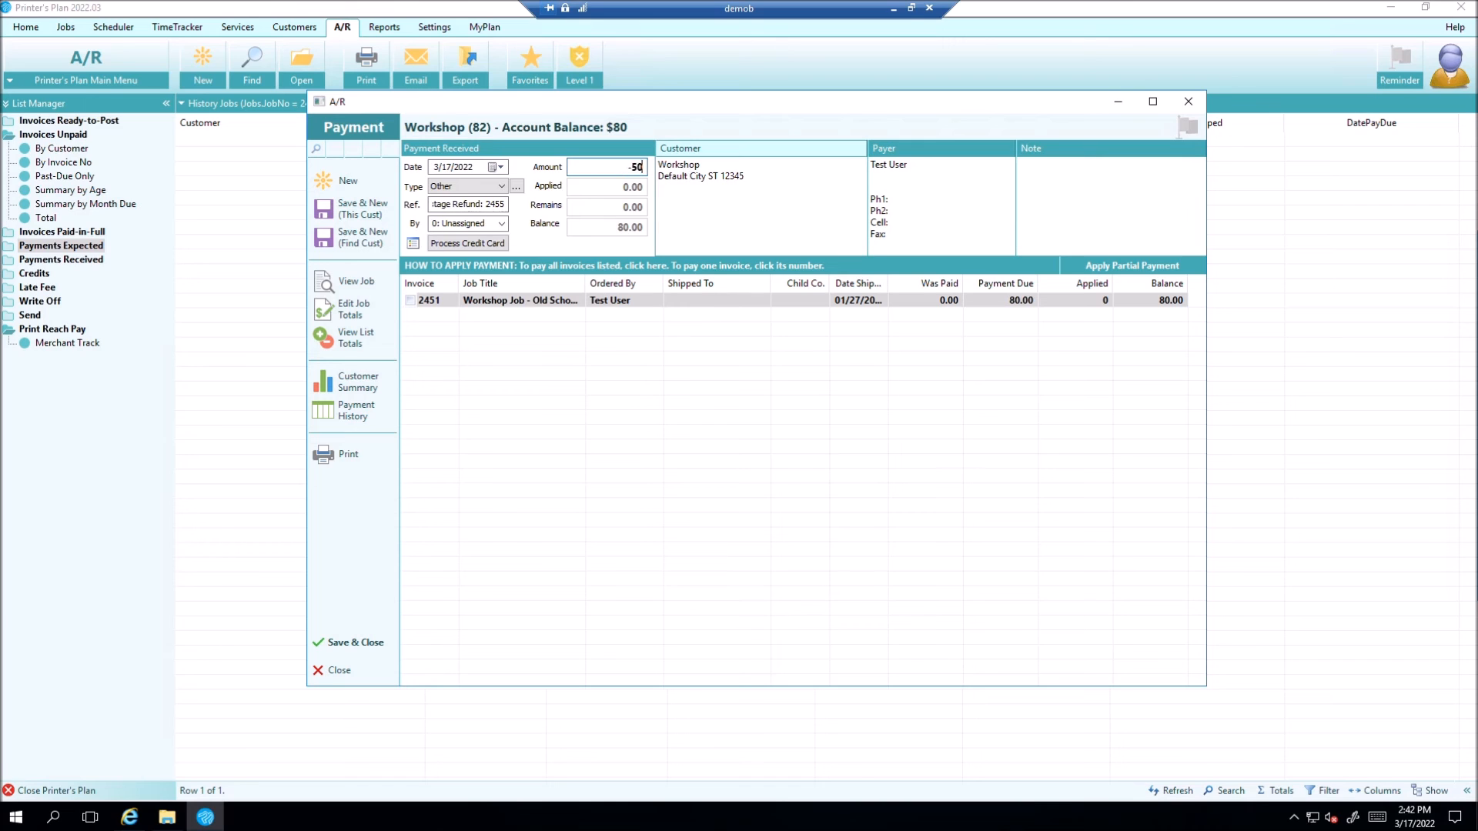
Step: Save the -50 postage refund payment for the Workshop customer and close the payment
left_click(360, 643)
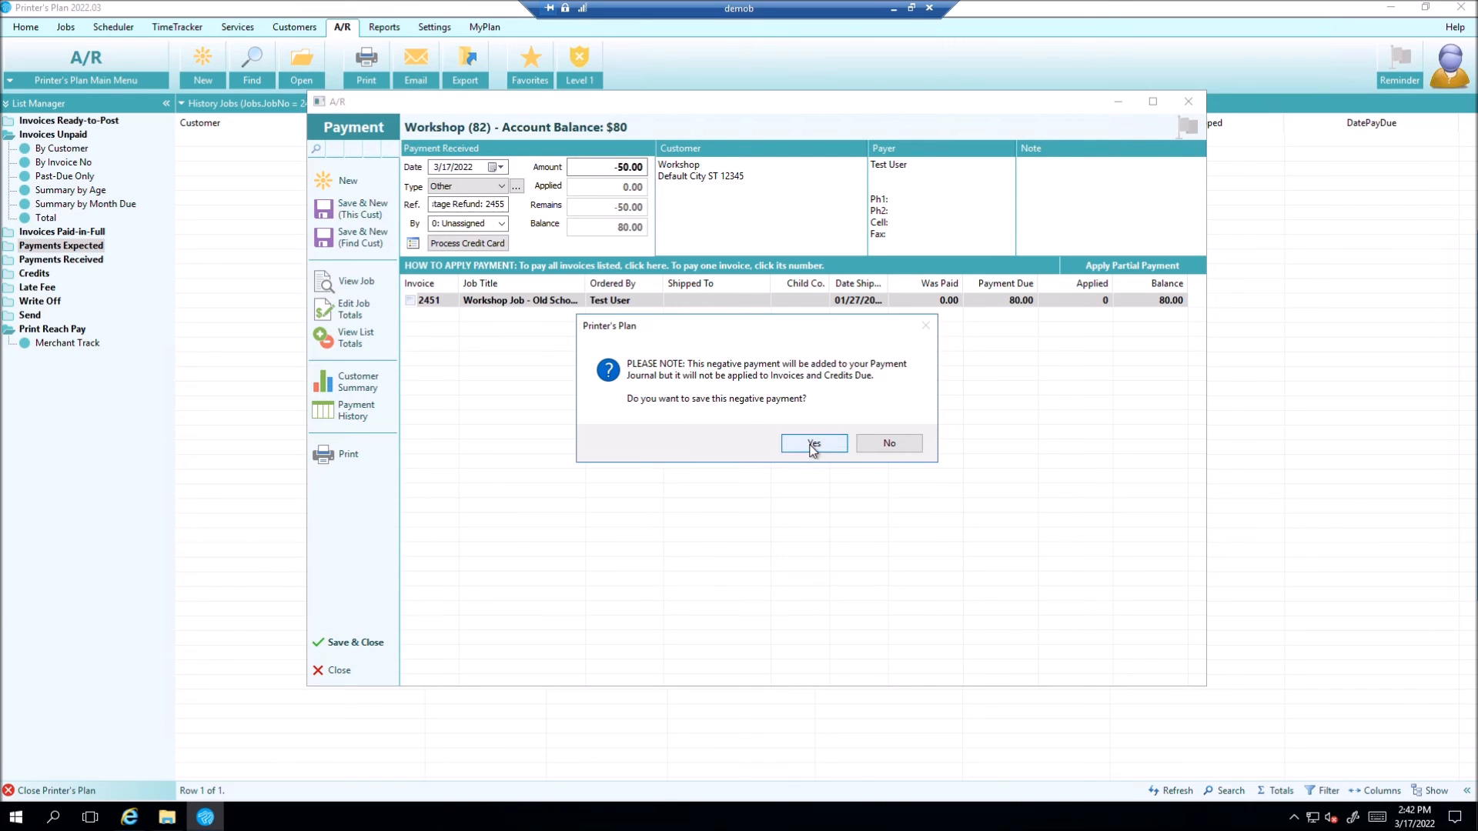
left_click(813, 444)
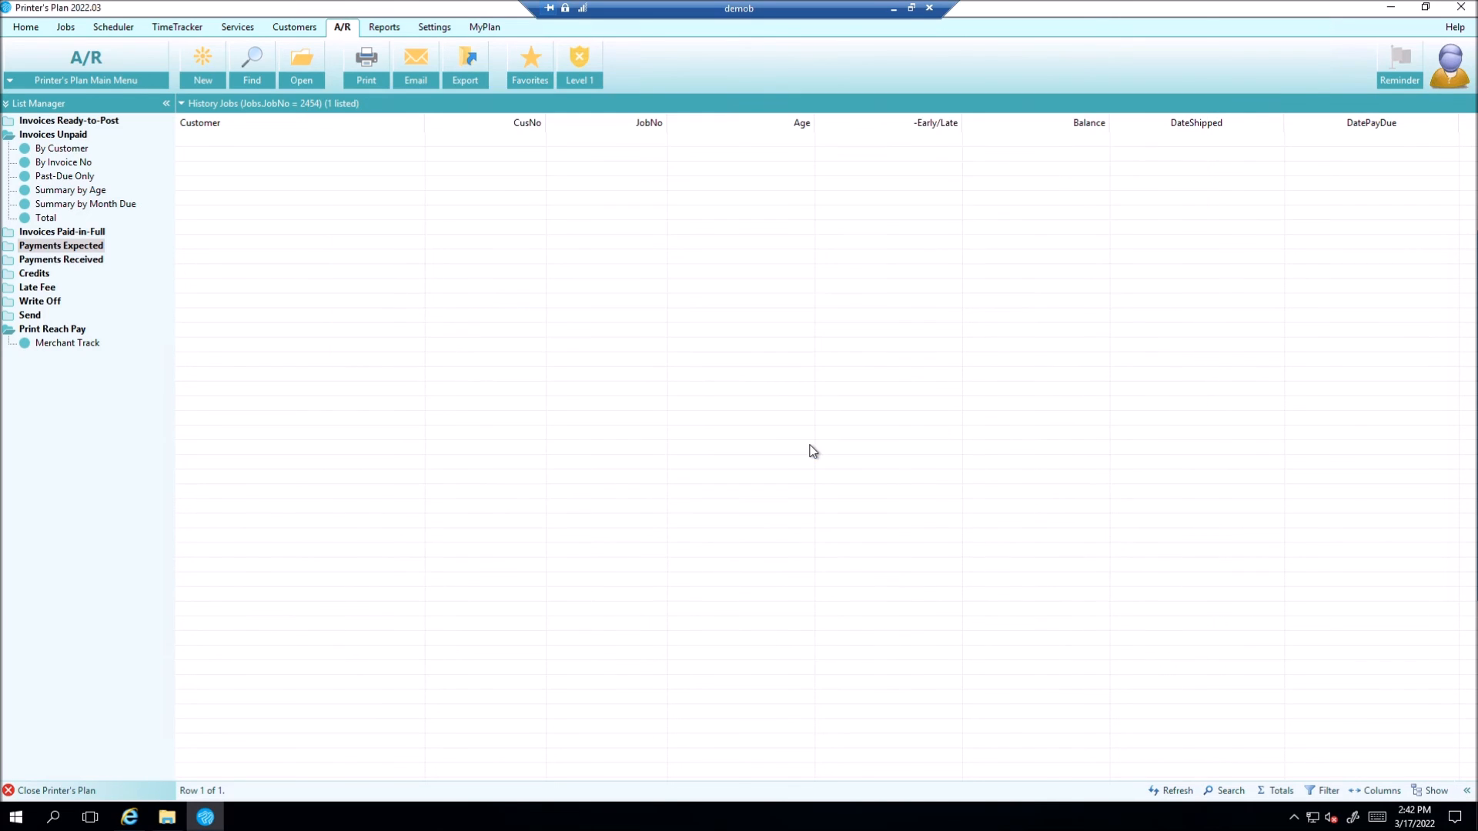
Step: List the Partial Refund job under Invoices Paid-in-Full, Other Date, by finding its job number
left_click(66, 230)
left_click(61, 343)
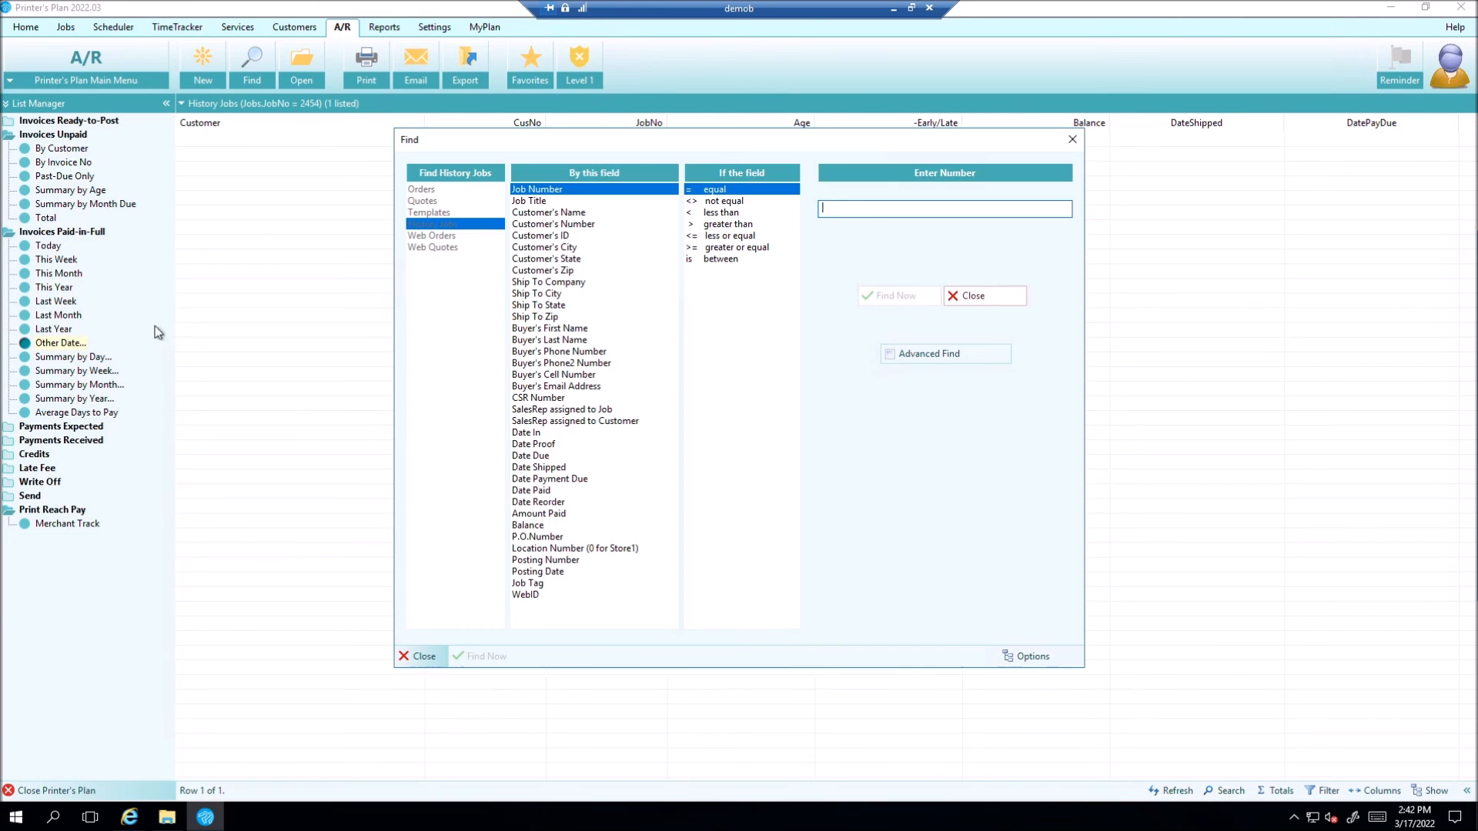
type("2455")
key("Return")
right_click(858, 210)
left_click(354, 144)
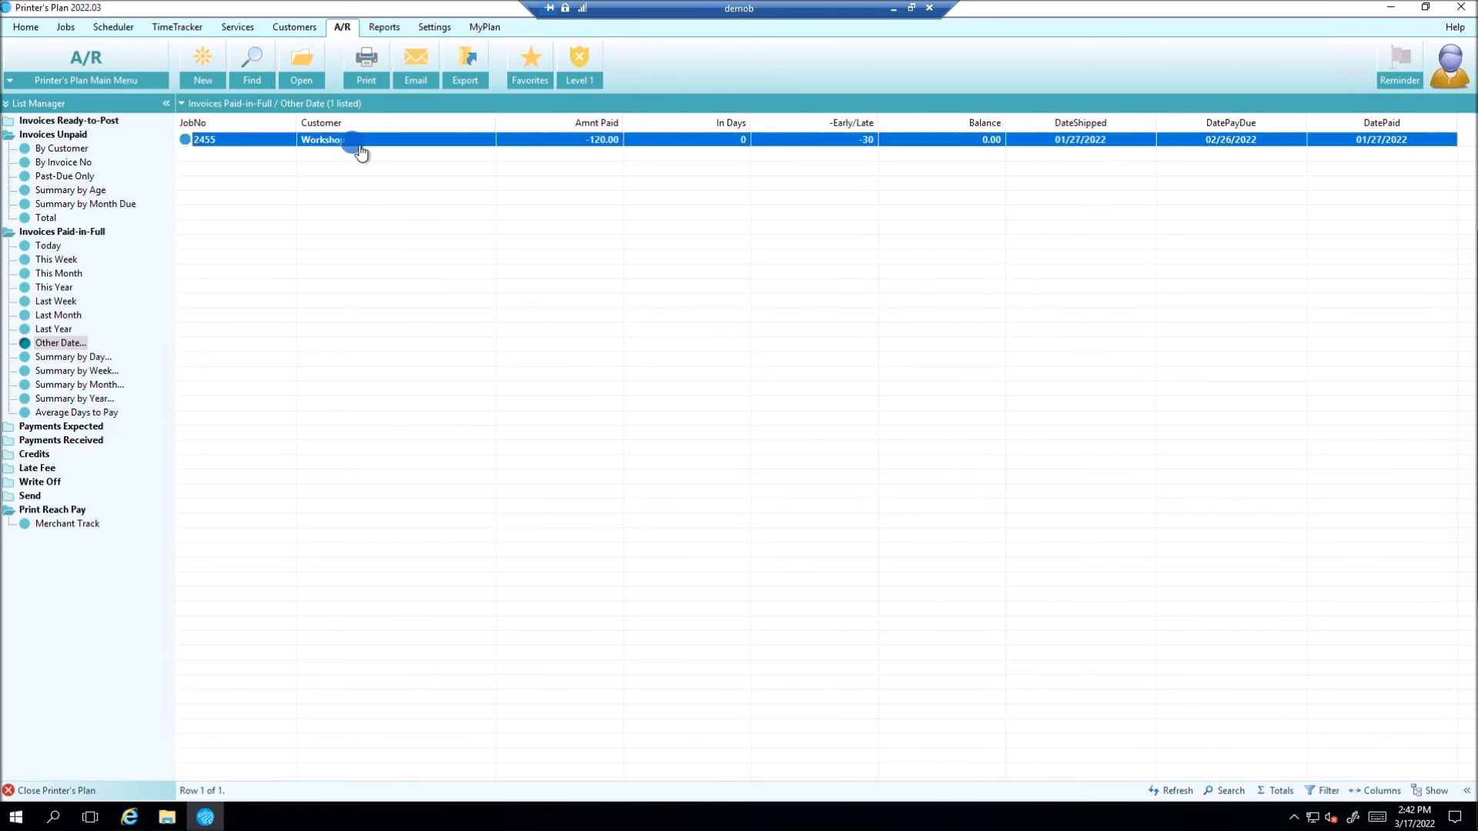
Step: Open the Partial Refund job's totals and set the Paid amount to -70
double_click(360, 153)
left_click(838, 666)
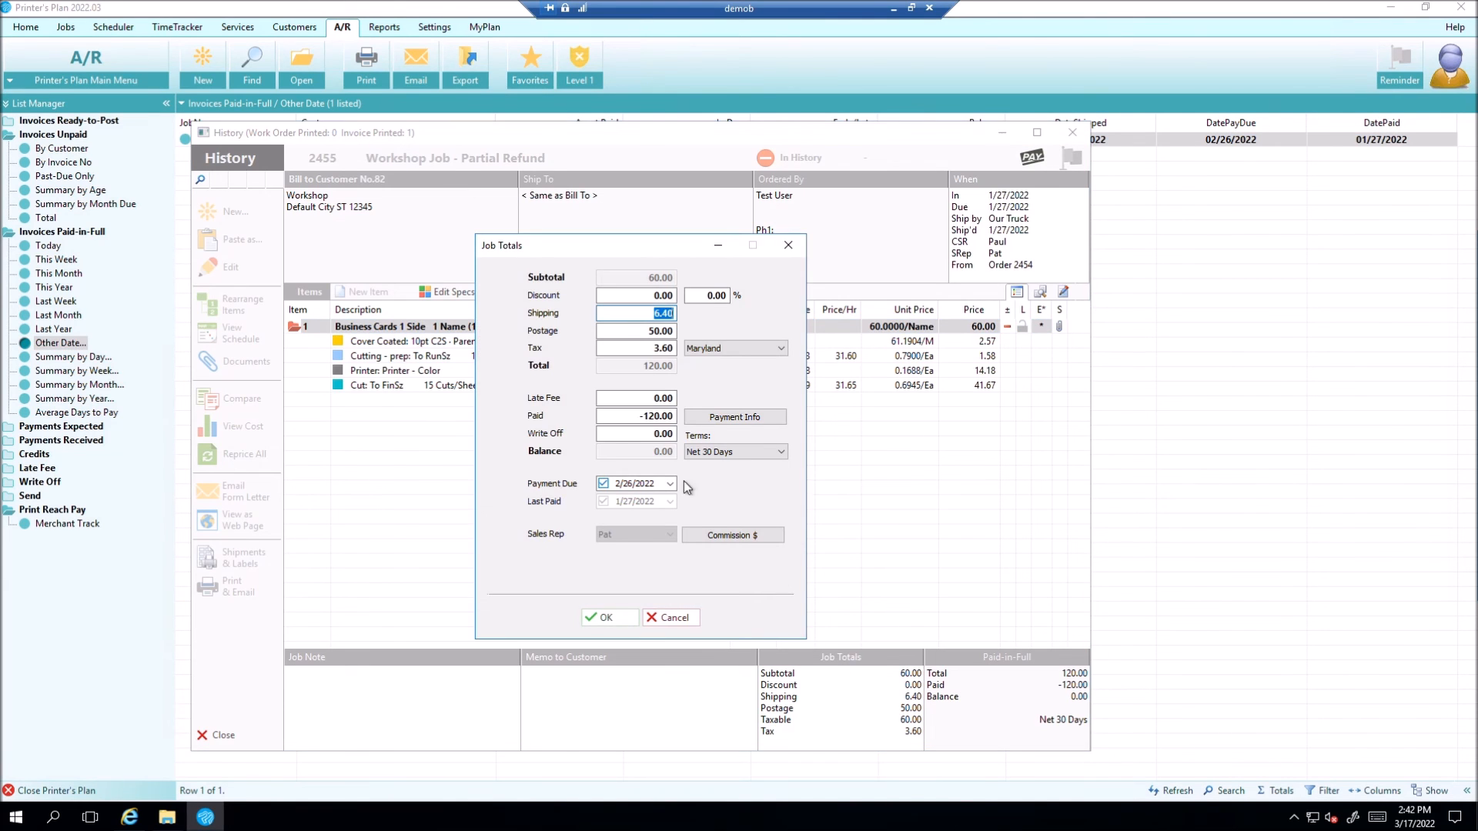
left_click(634, 419)
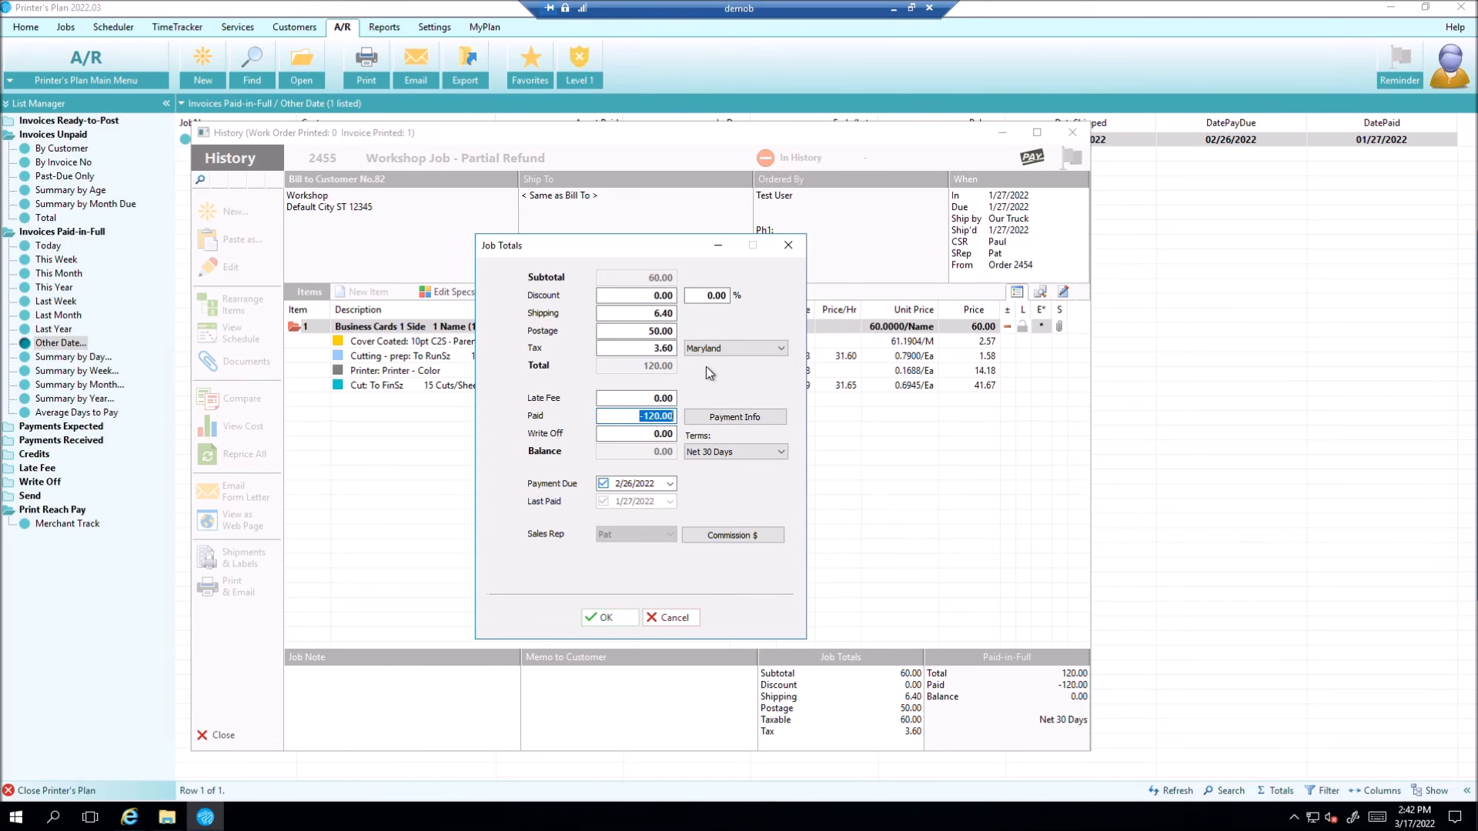
type("-70")
left_click(602, 620)
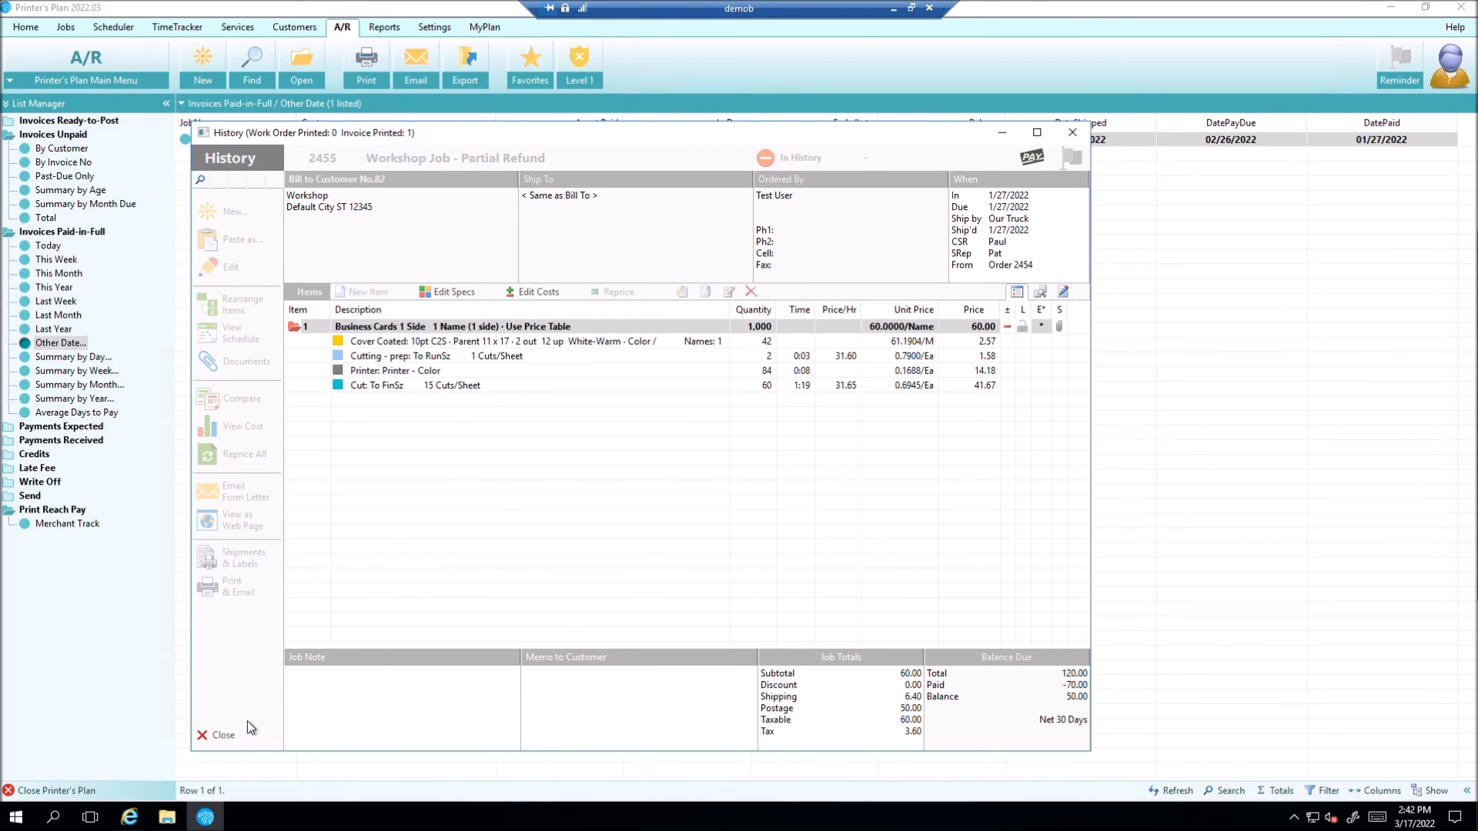
Step: Switch to PrintReach Pay MerchantTrack and start a refund of the Partial Refund job's $120.00 transaction
left_click(140, 817)
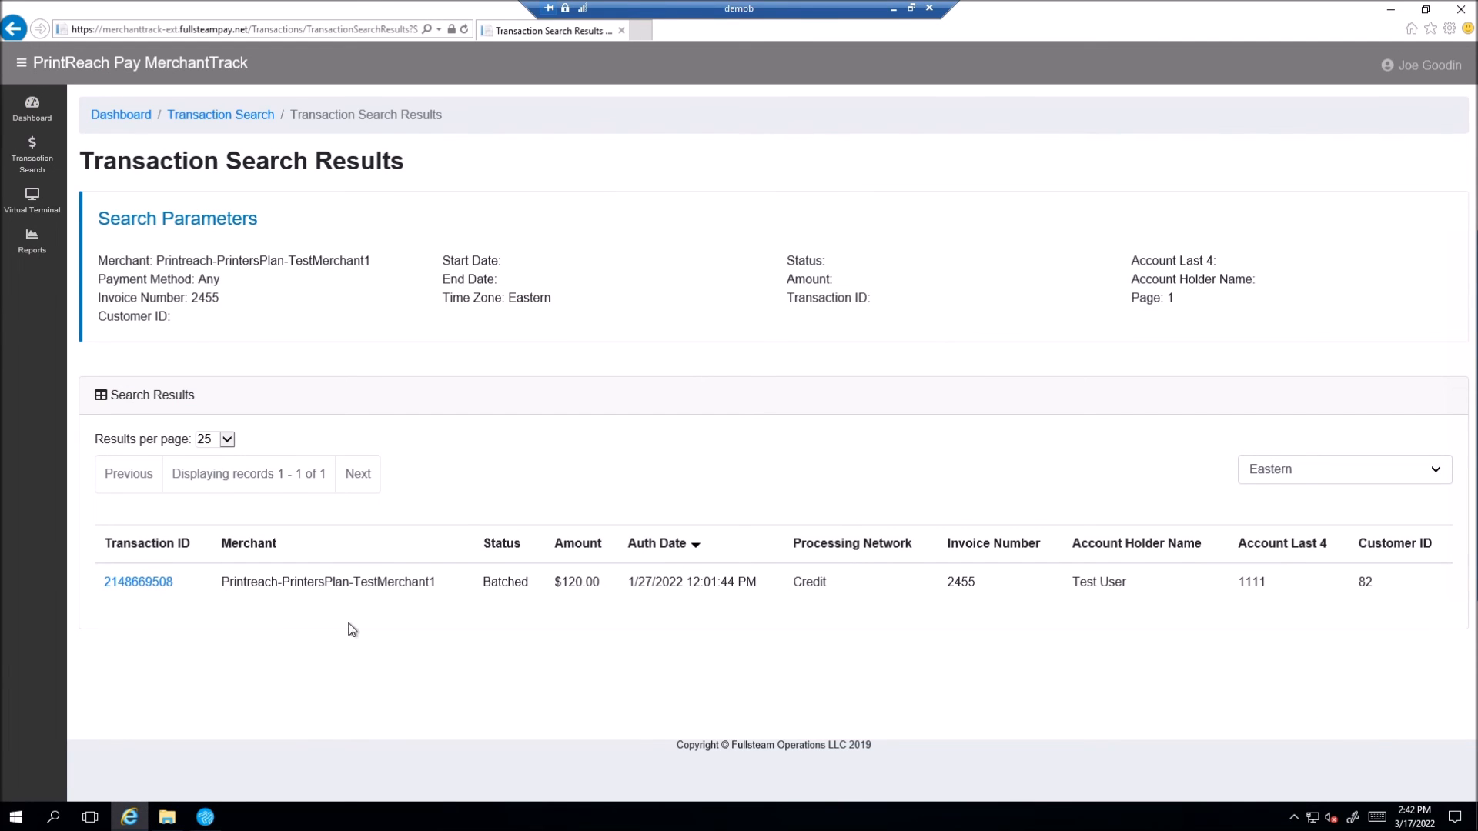
left_click(145, 582)
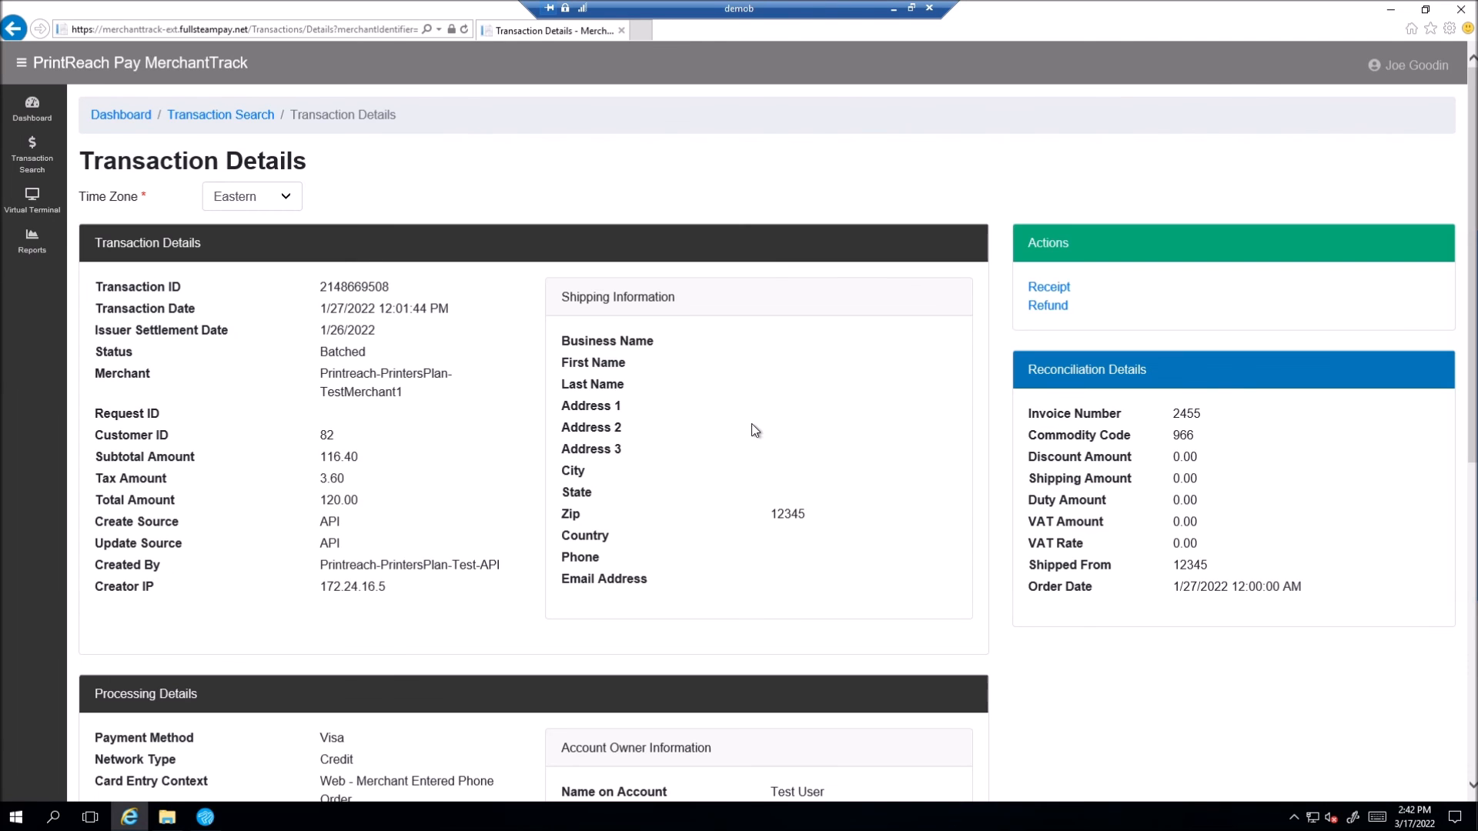
left_click(1049, 308)
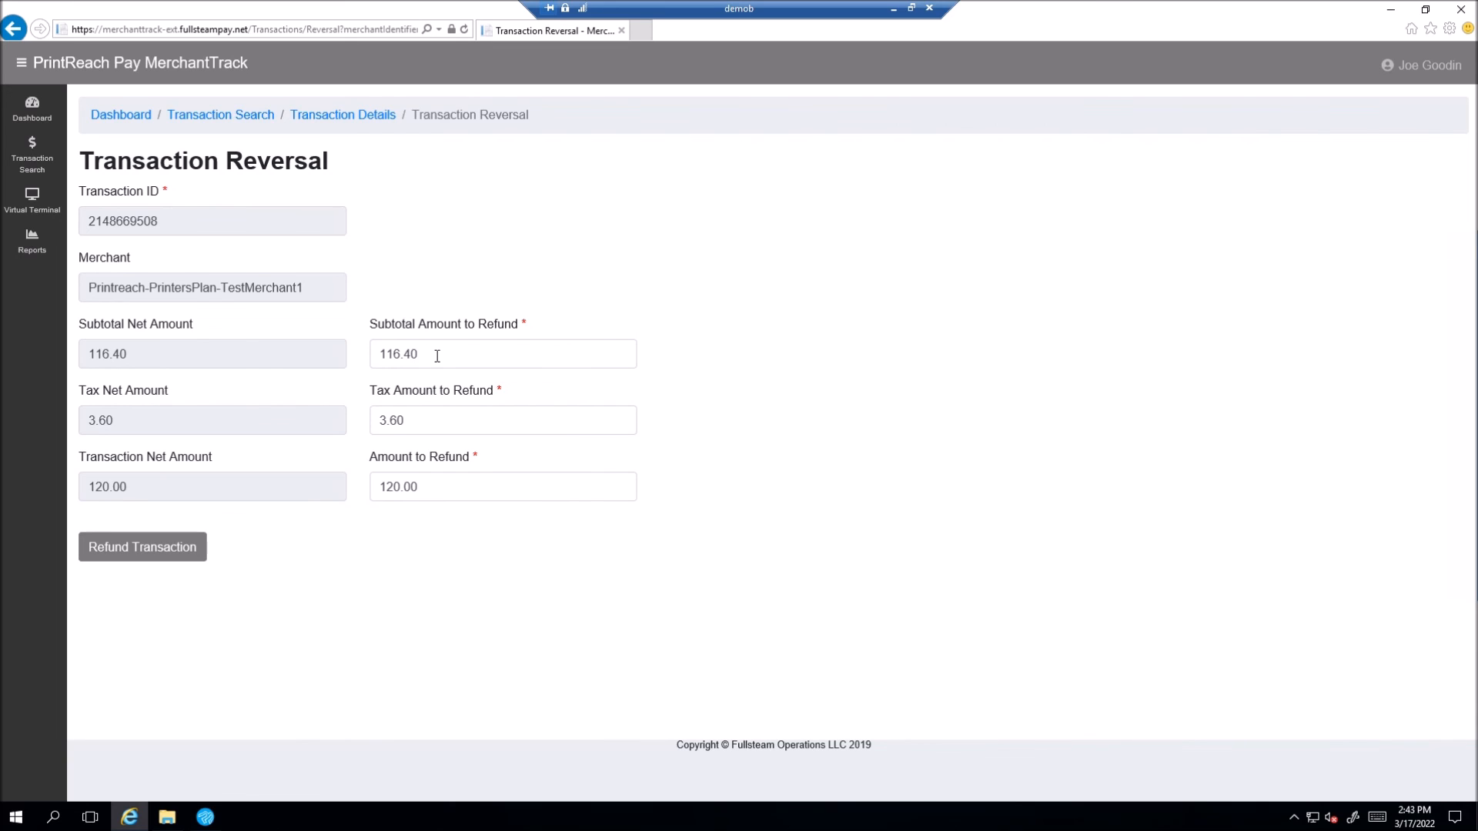
Step: Set the Amount to Refund for the transaction to 50
left_click(400, 348)
left_click(541, 392)
left_click(389, 353)
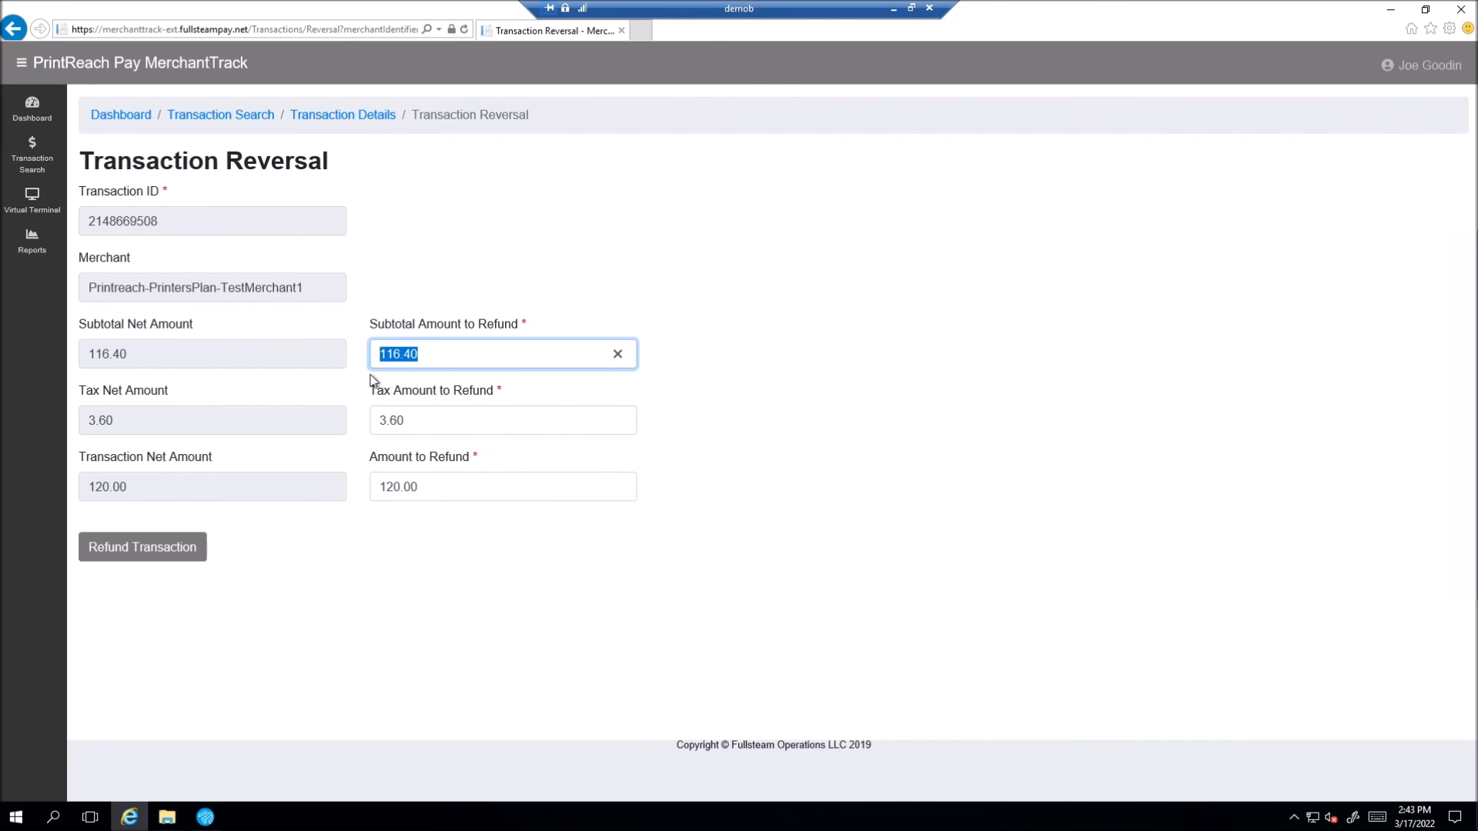
left_click(362, 488)
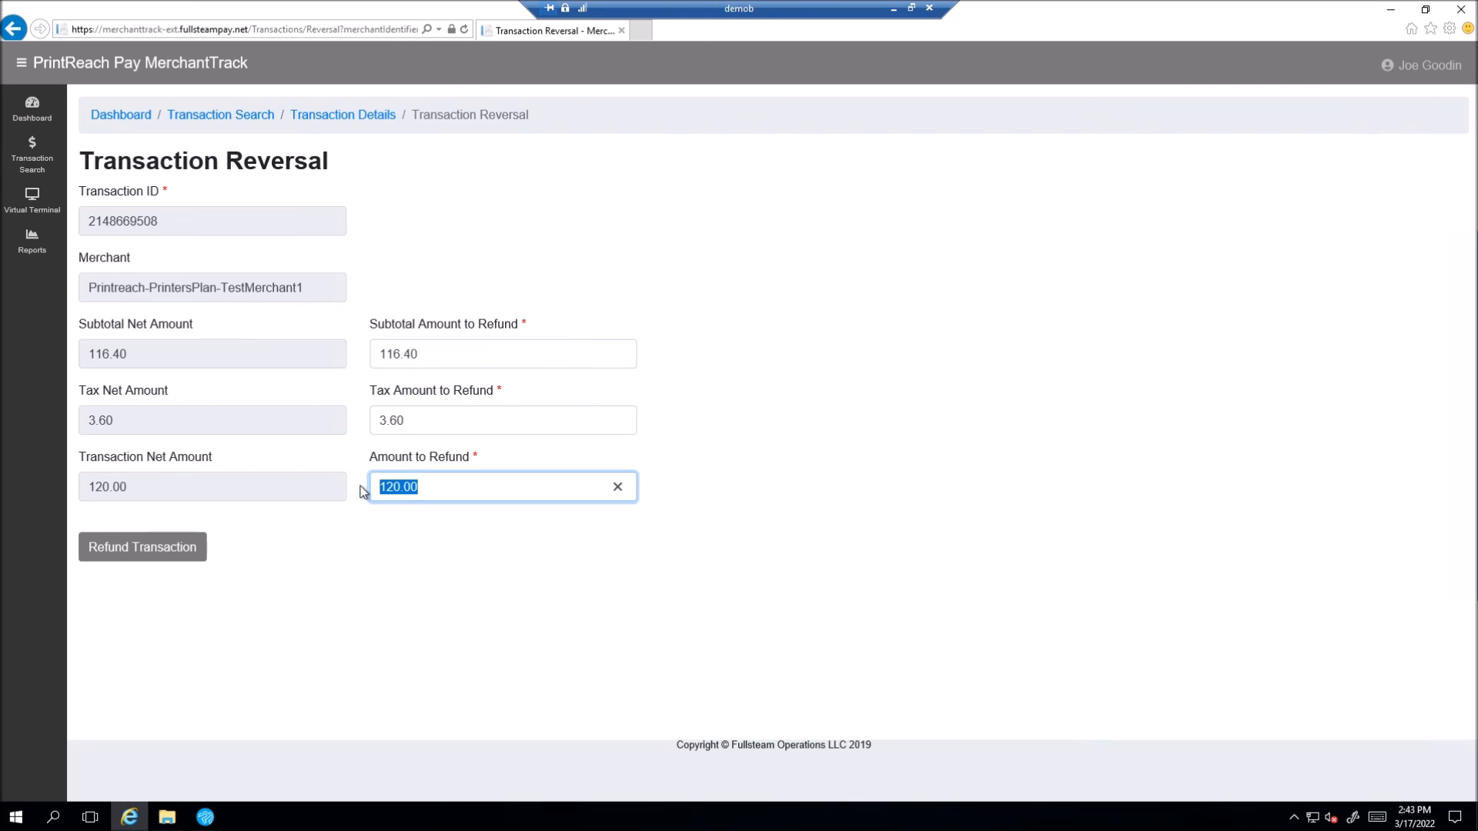
type("50")
left_click(396, 532)
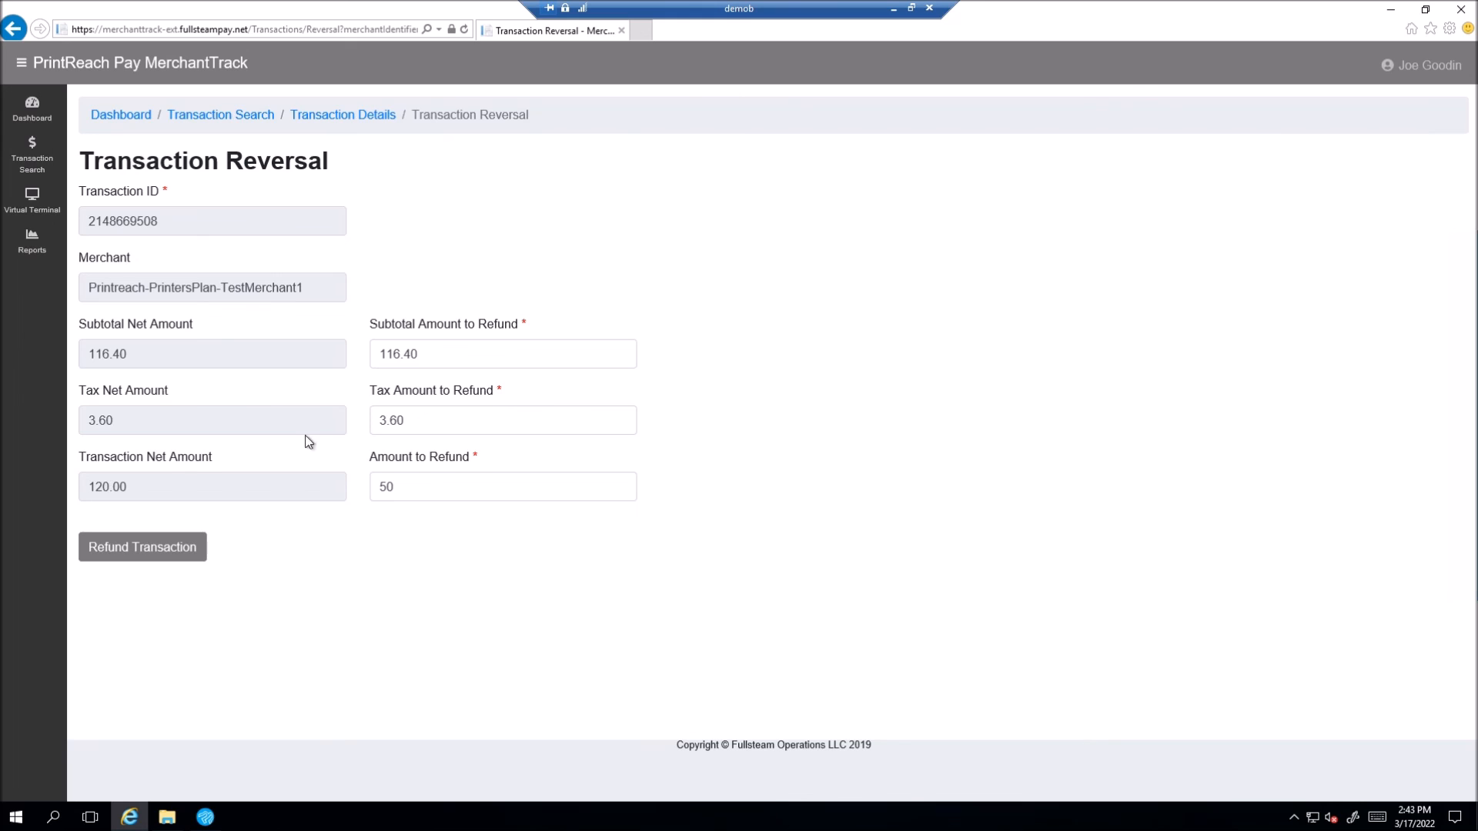
Step: Set the Subtotal Amount to Refund to 50 and the Tax Amount to Refund to 0, and submit the refund
left_click_drag(433, 485, 344, 479)
left_click(374, 354)
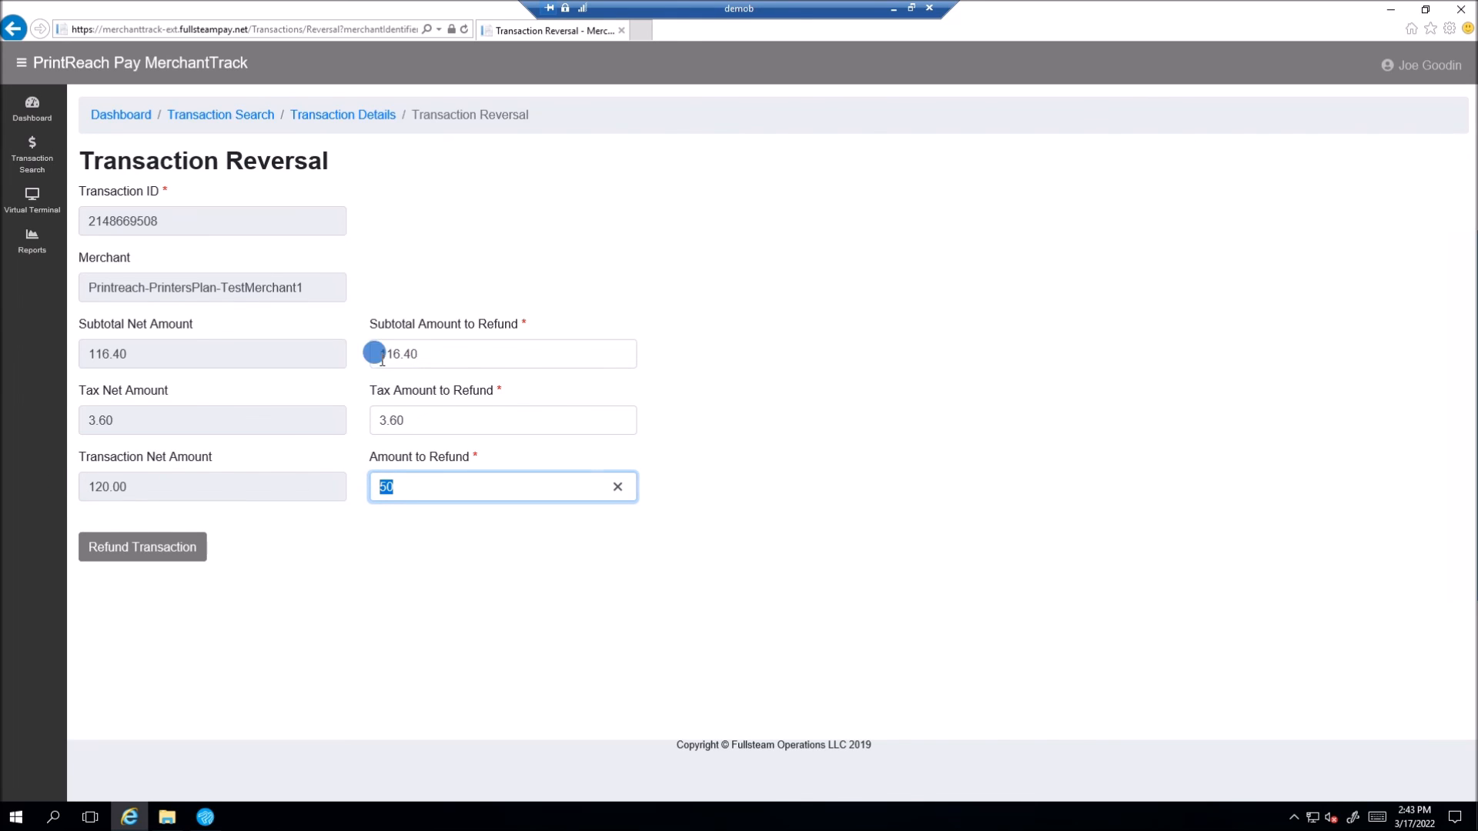
type("50")
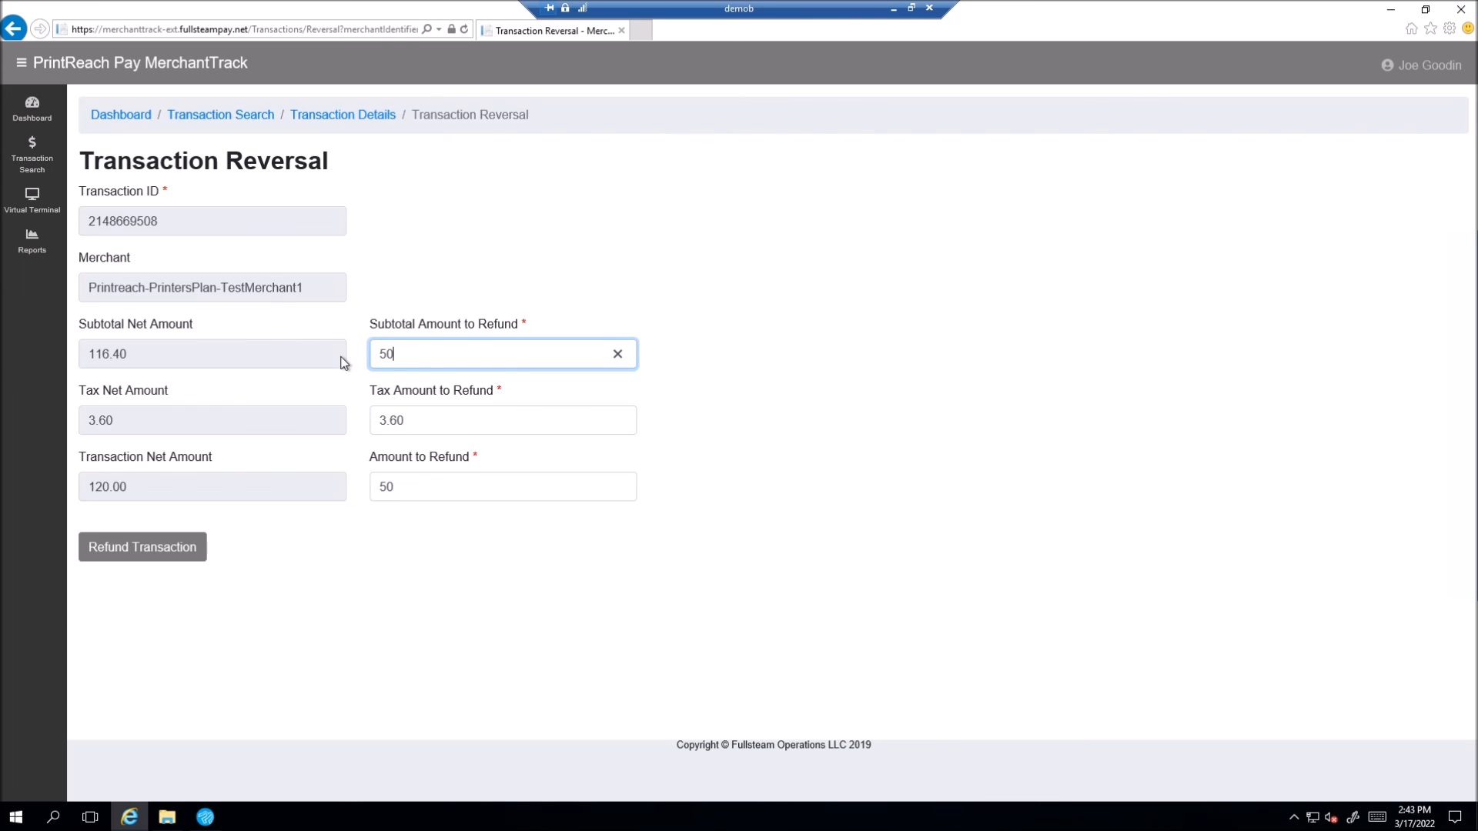
key("Tab")
type("0")
left_click(343, 429)
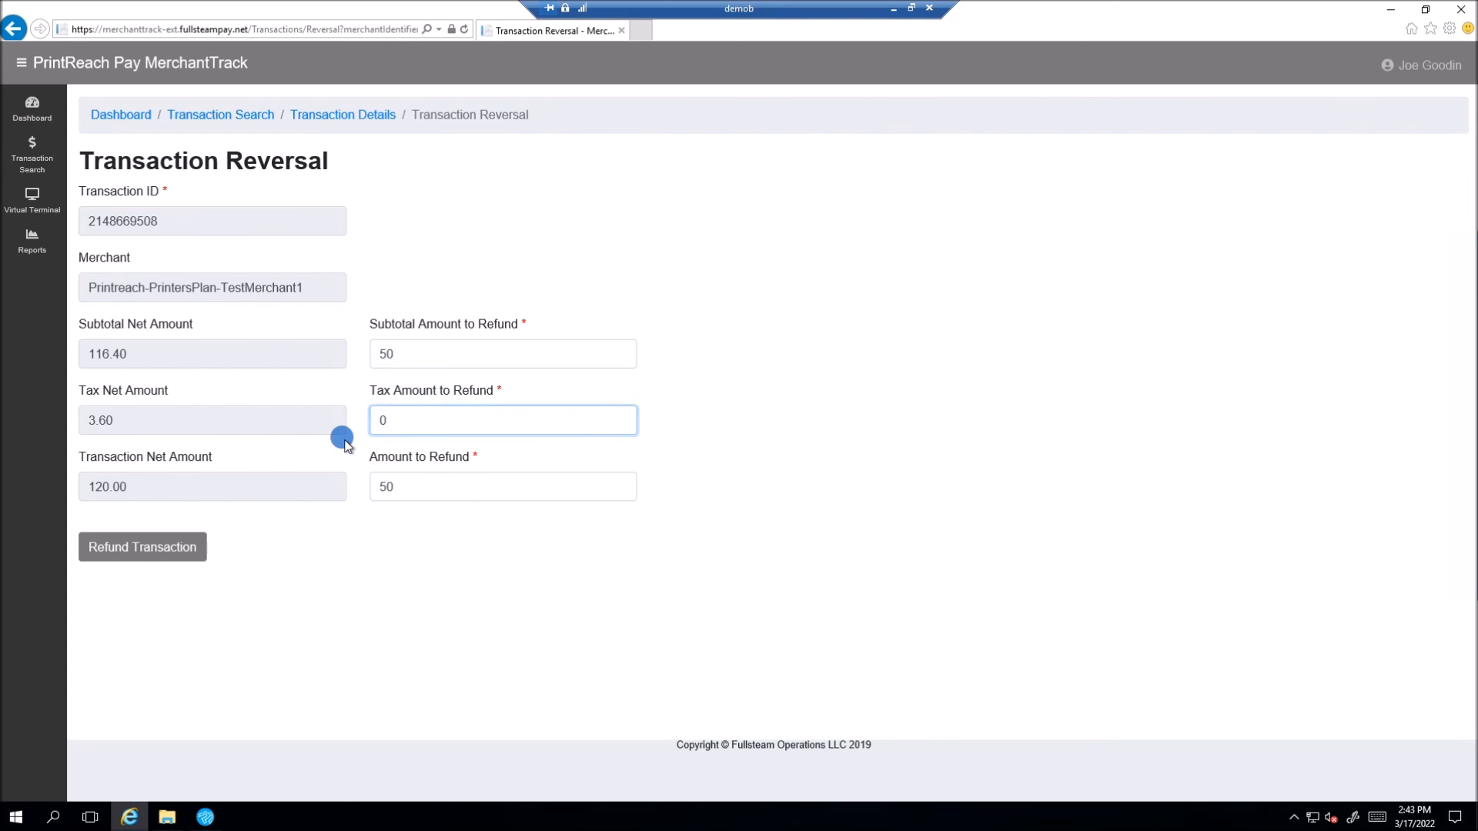
left_click(137, 552)
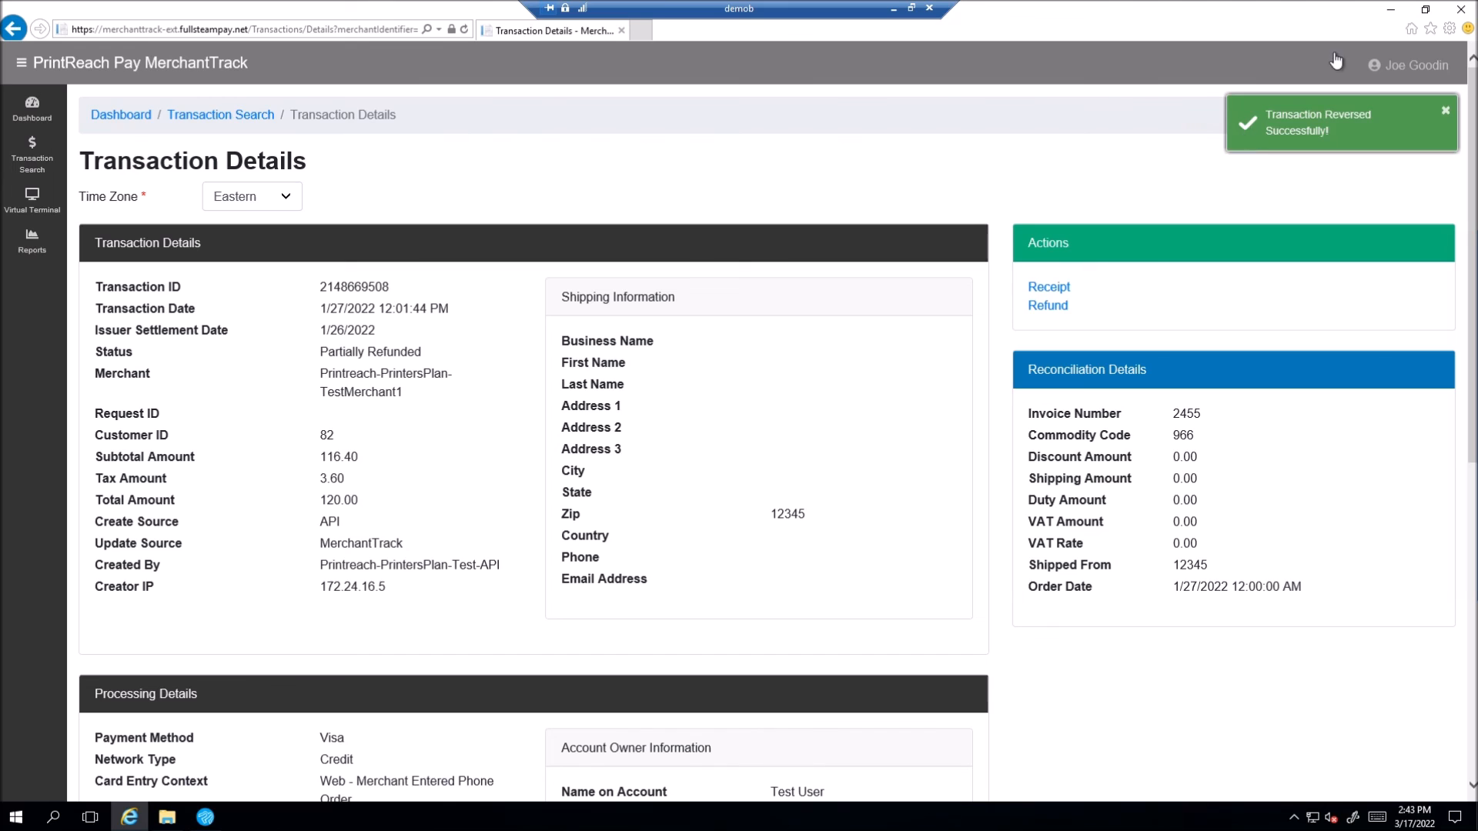
Step: Return to Printer's Plan and close the Partial Refund history job
left_click(1391, 9)
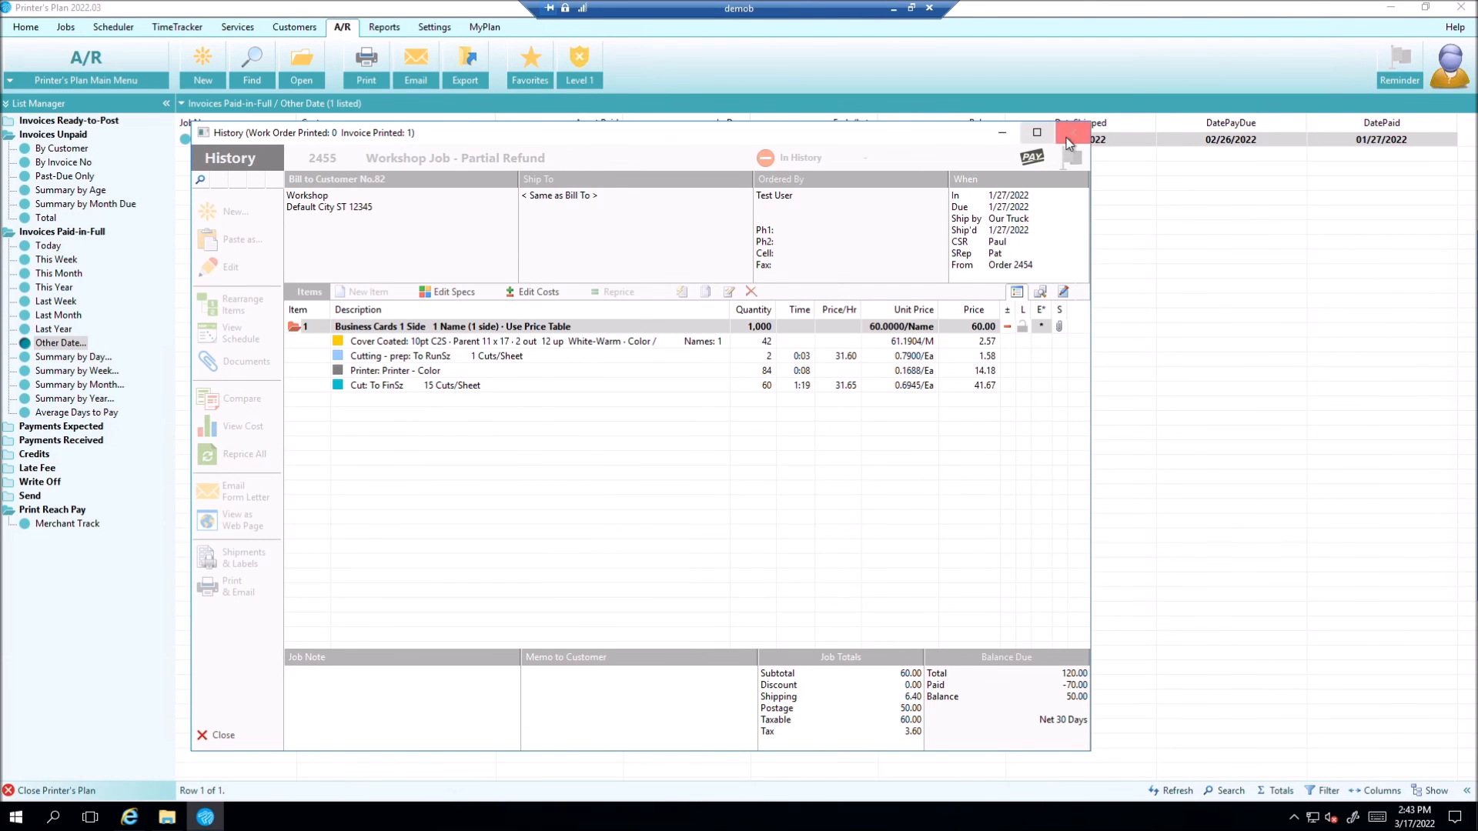
left_click(1073, 132)
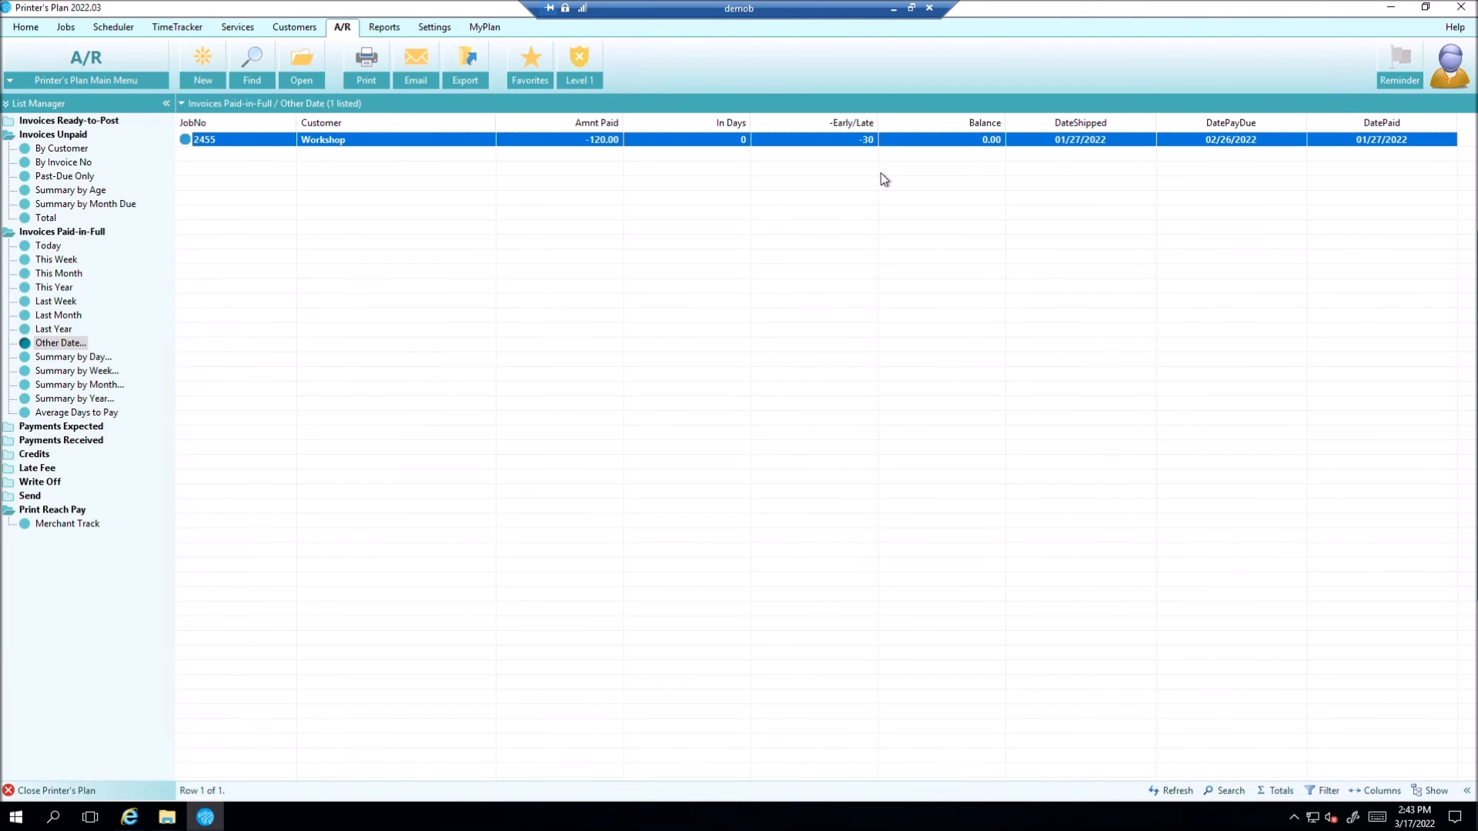
left_click(428, 187)
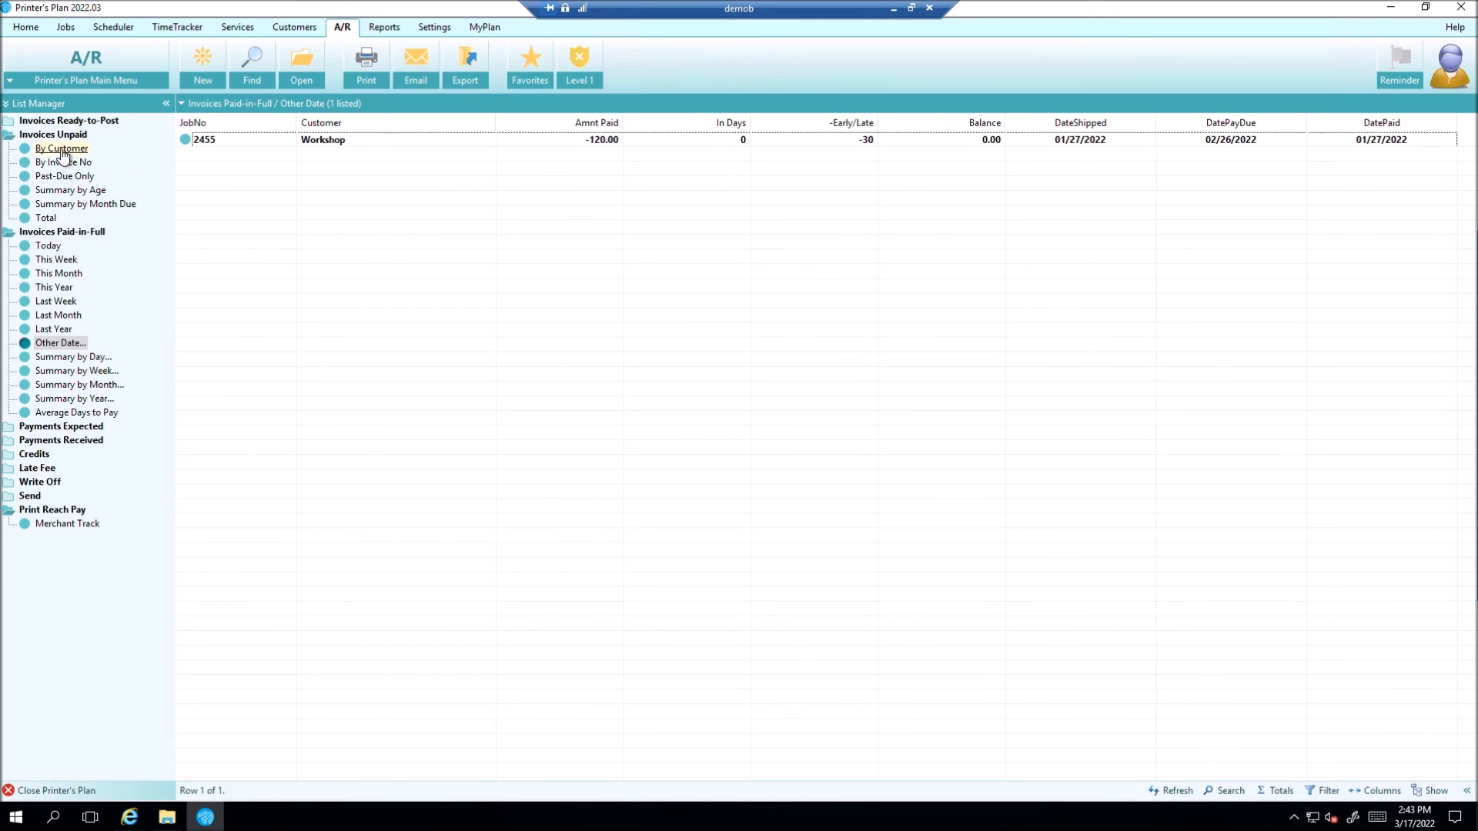
left_click(65, 29)
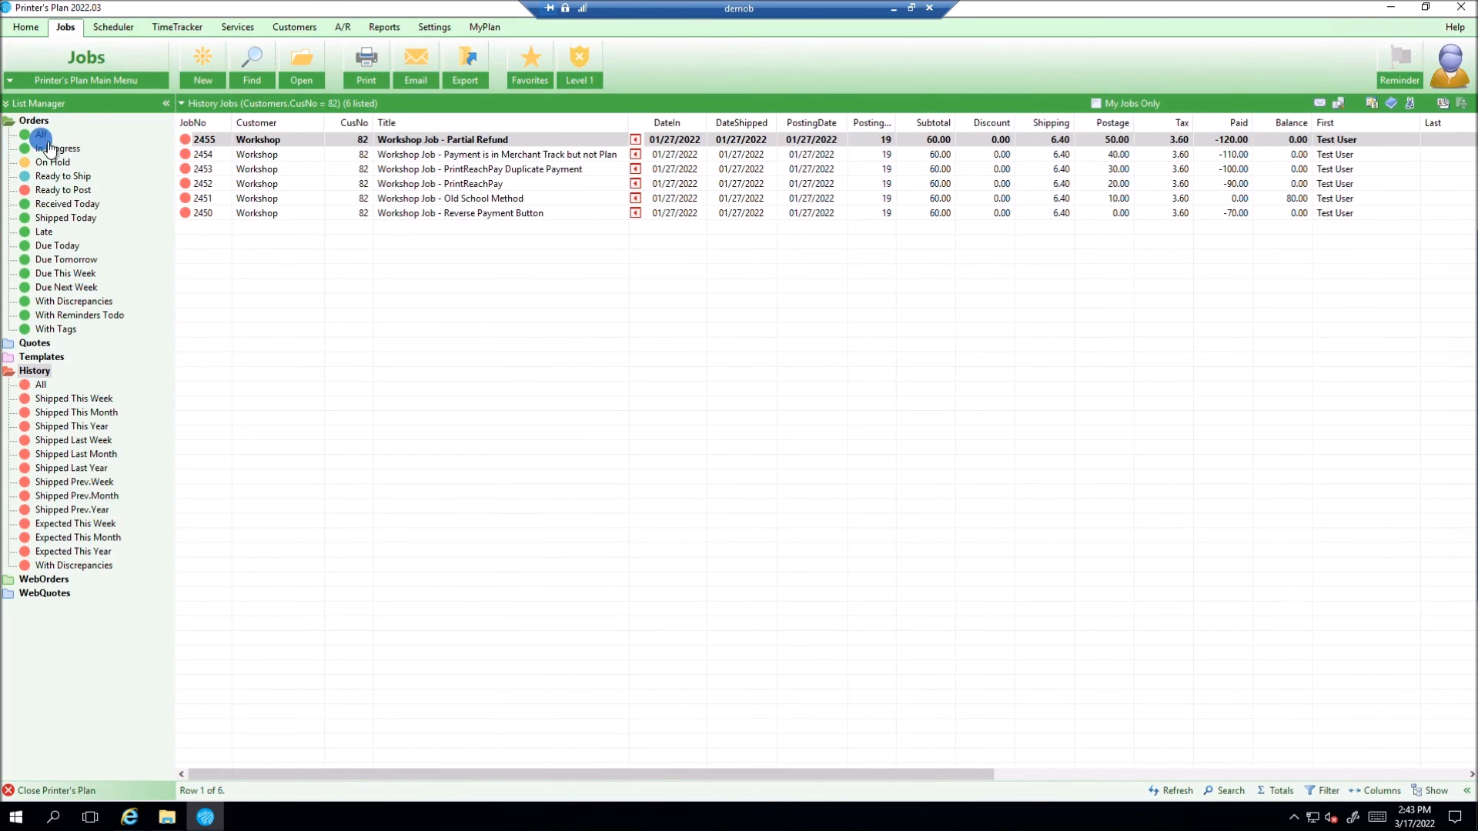
left_click(51, 148)
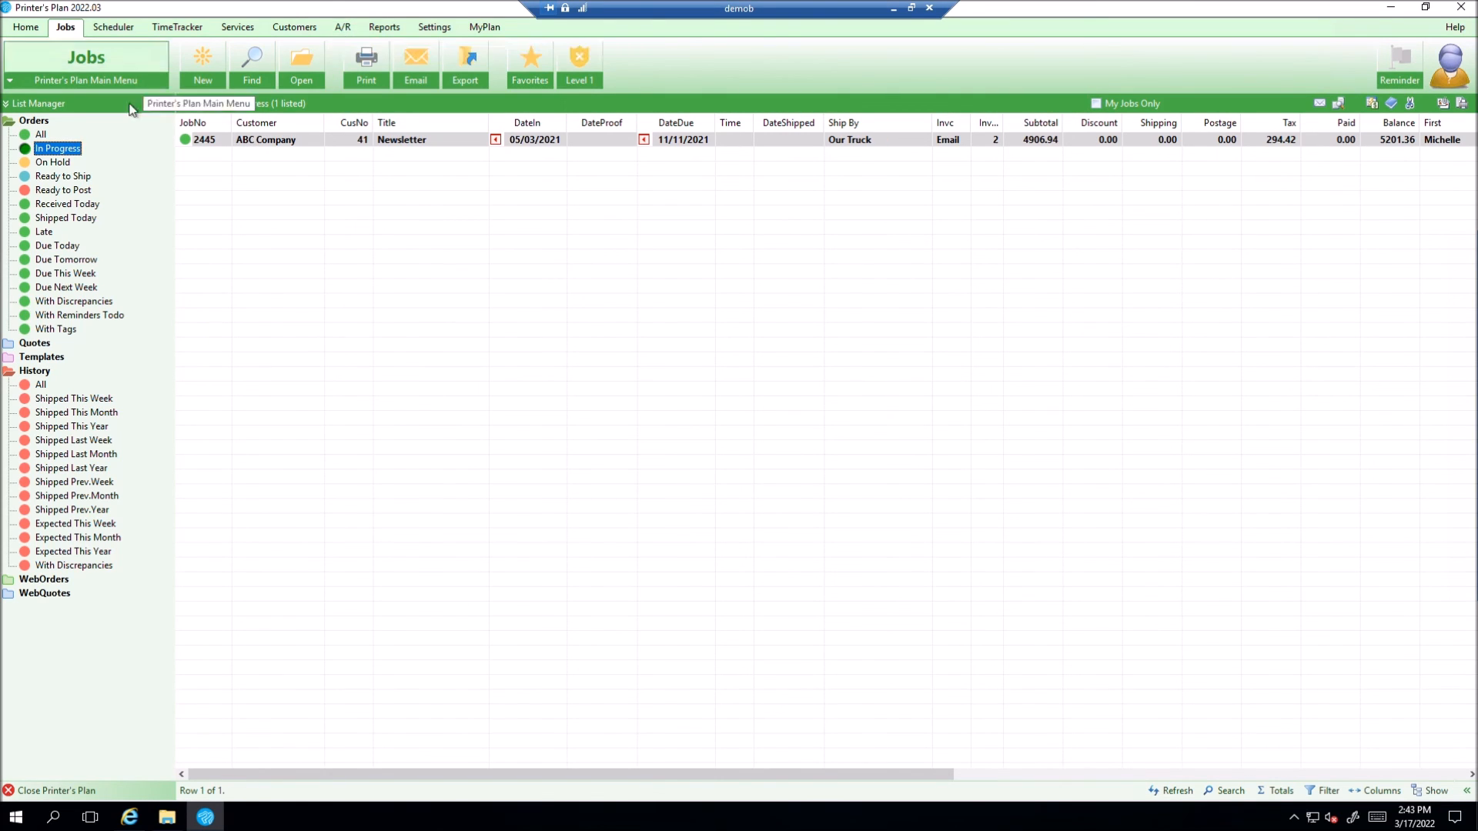
left_click(342, 27)
Step: Reopen the Partial Refund job's totals, examine the Discount, Postage and Write Off fields, and leave without changes
double_click(309, 142)
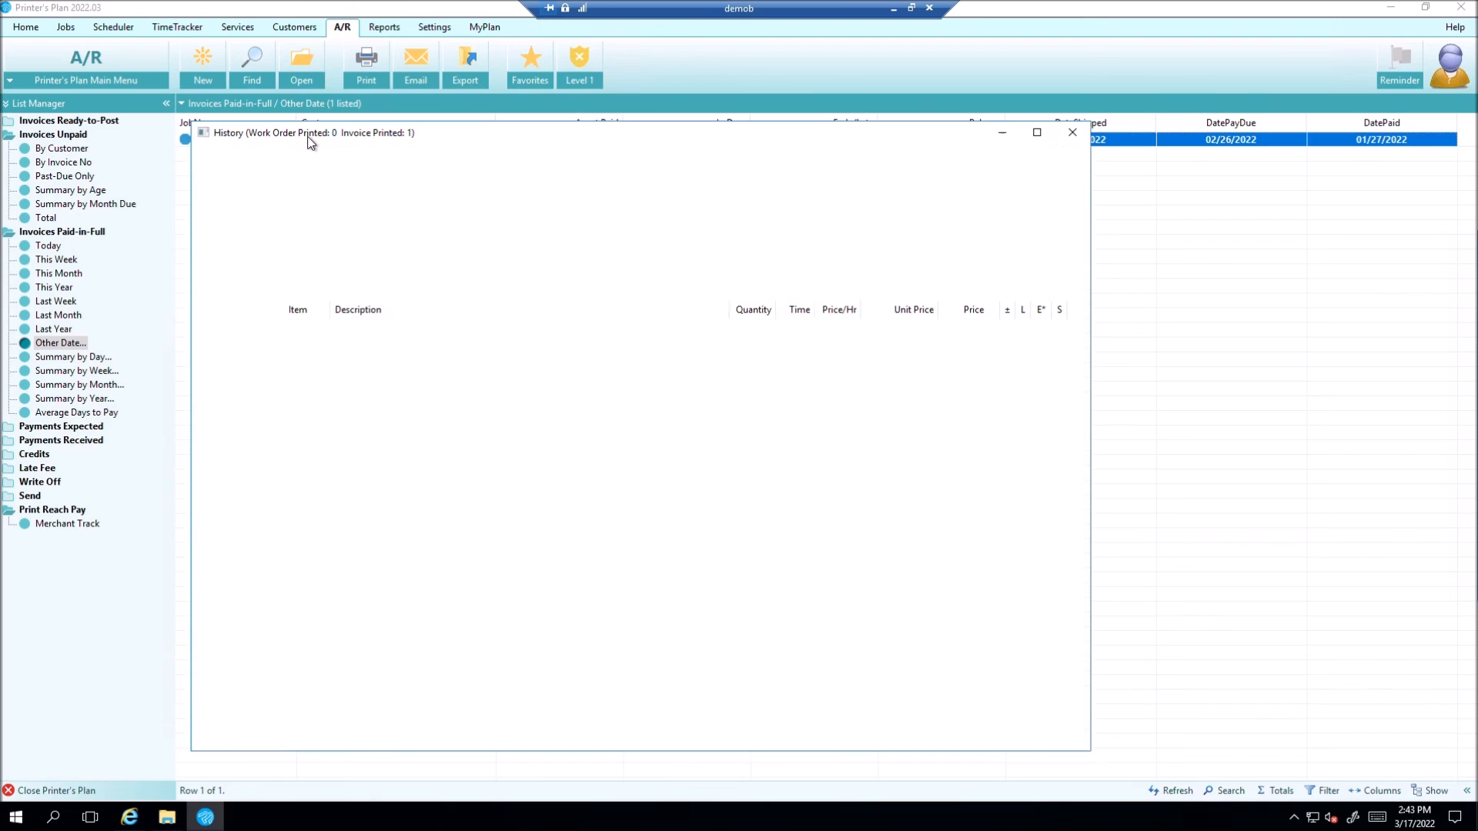
double_click(853, 698)
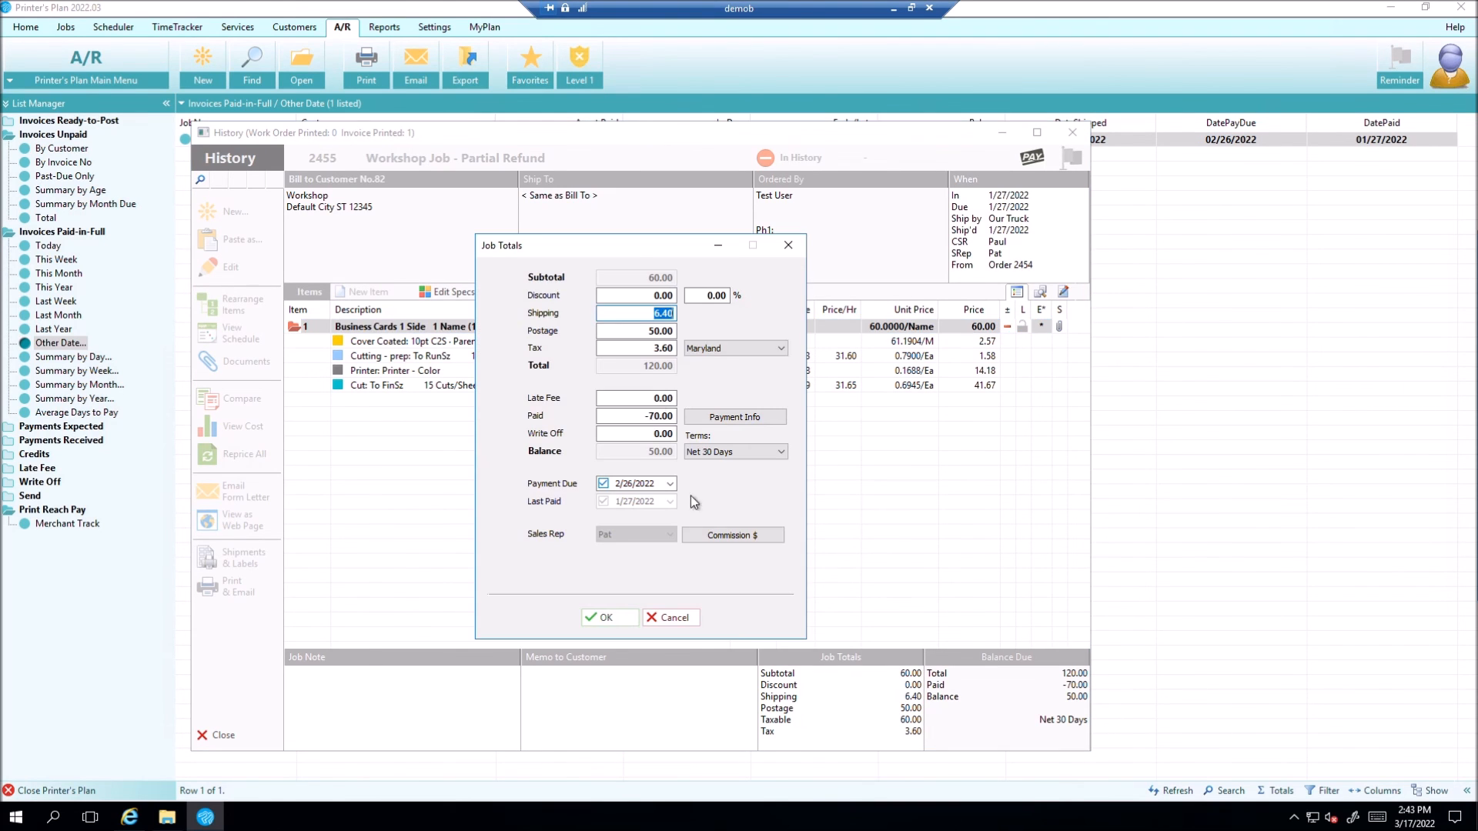
key("Tab")
left_click(661, 296)
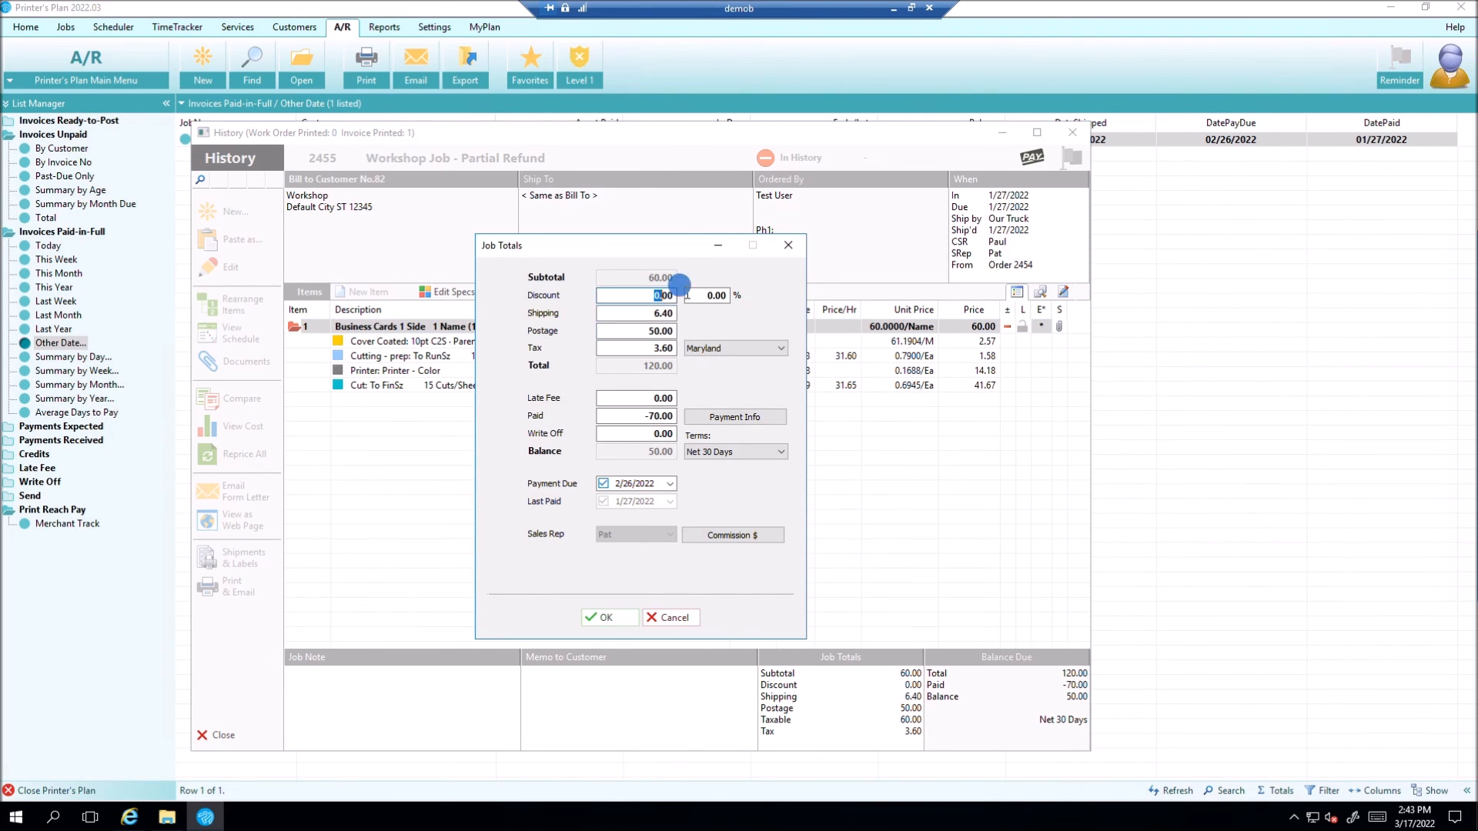
left_click(660, 331)
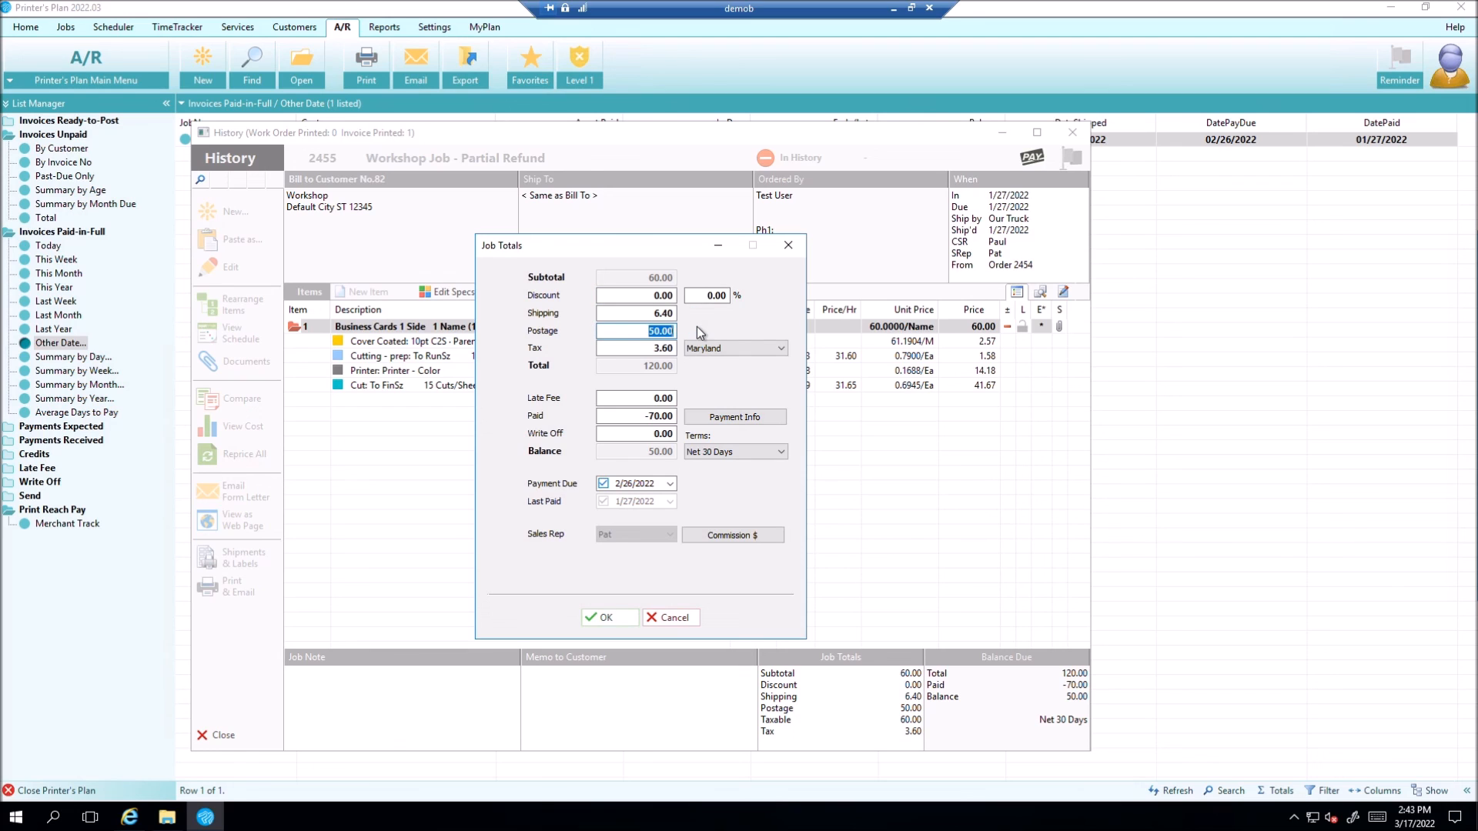
left_click(640, 433)
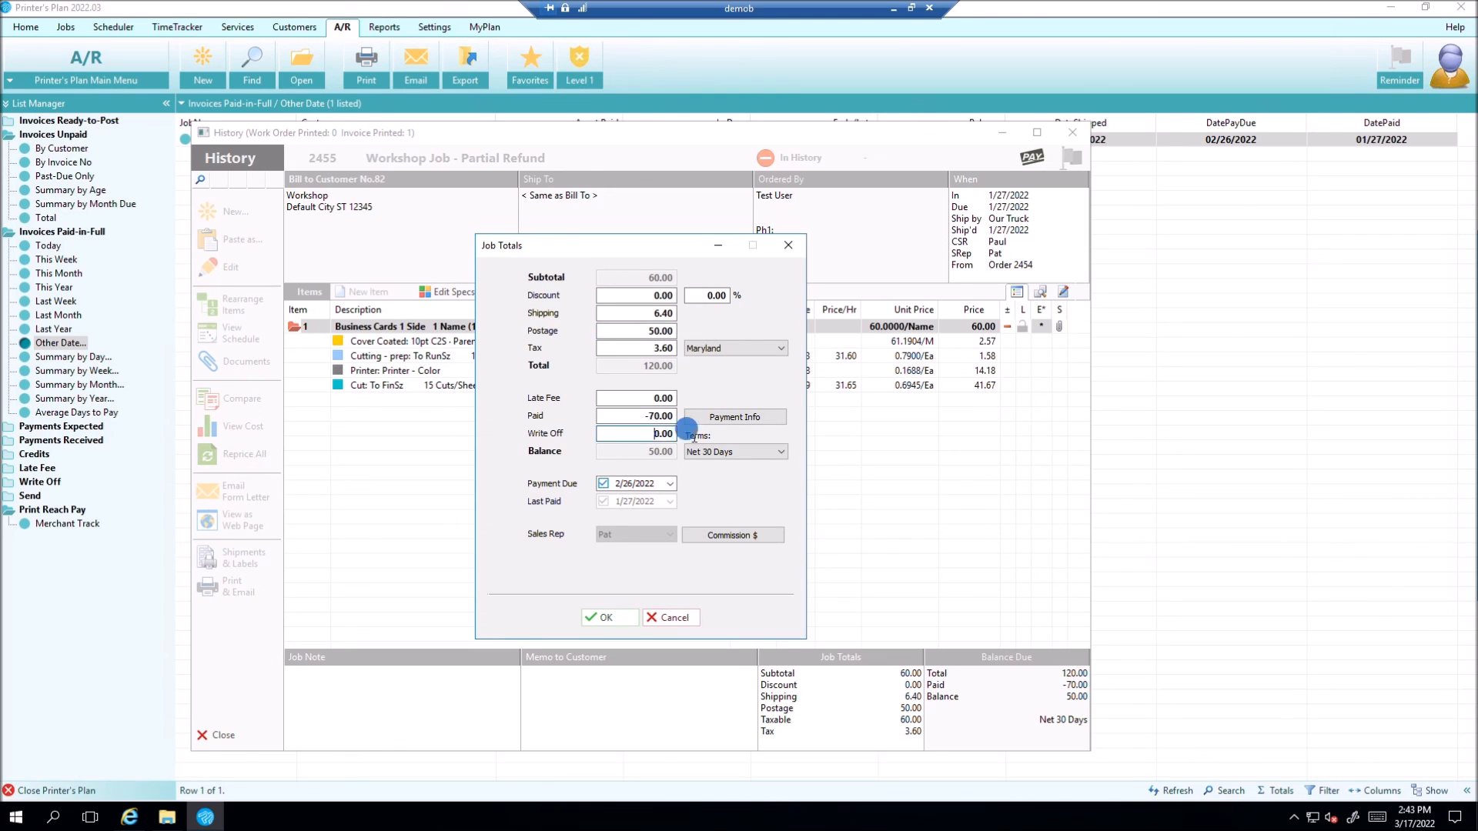
left_click(673, 618)
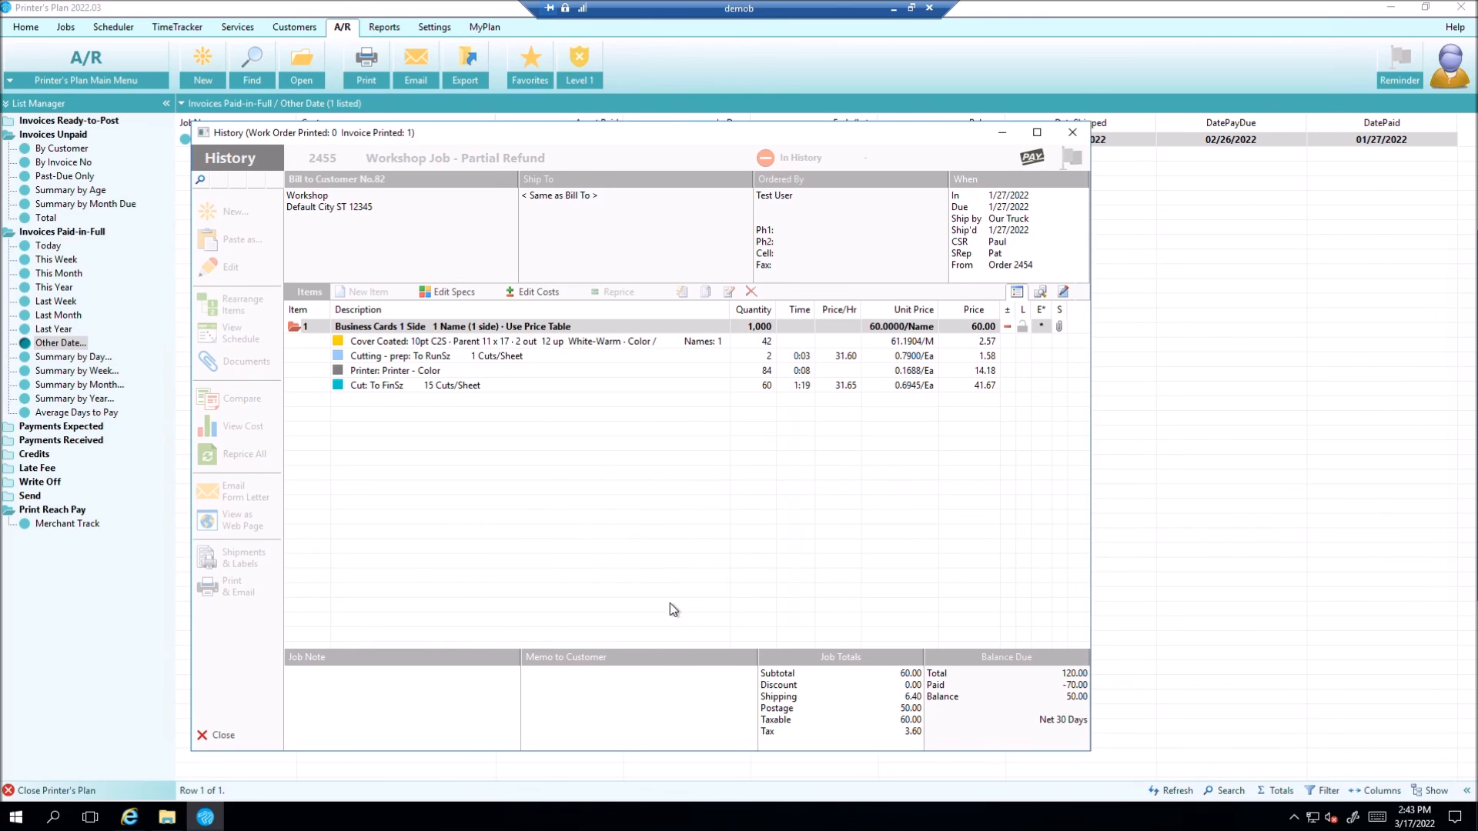